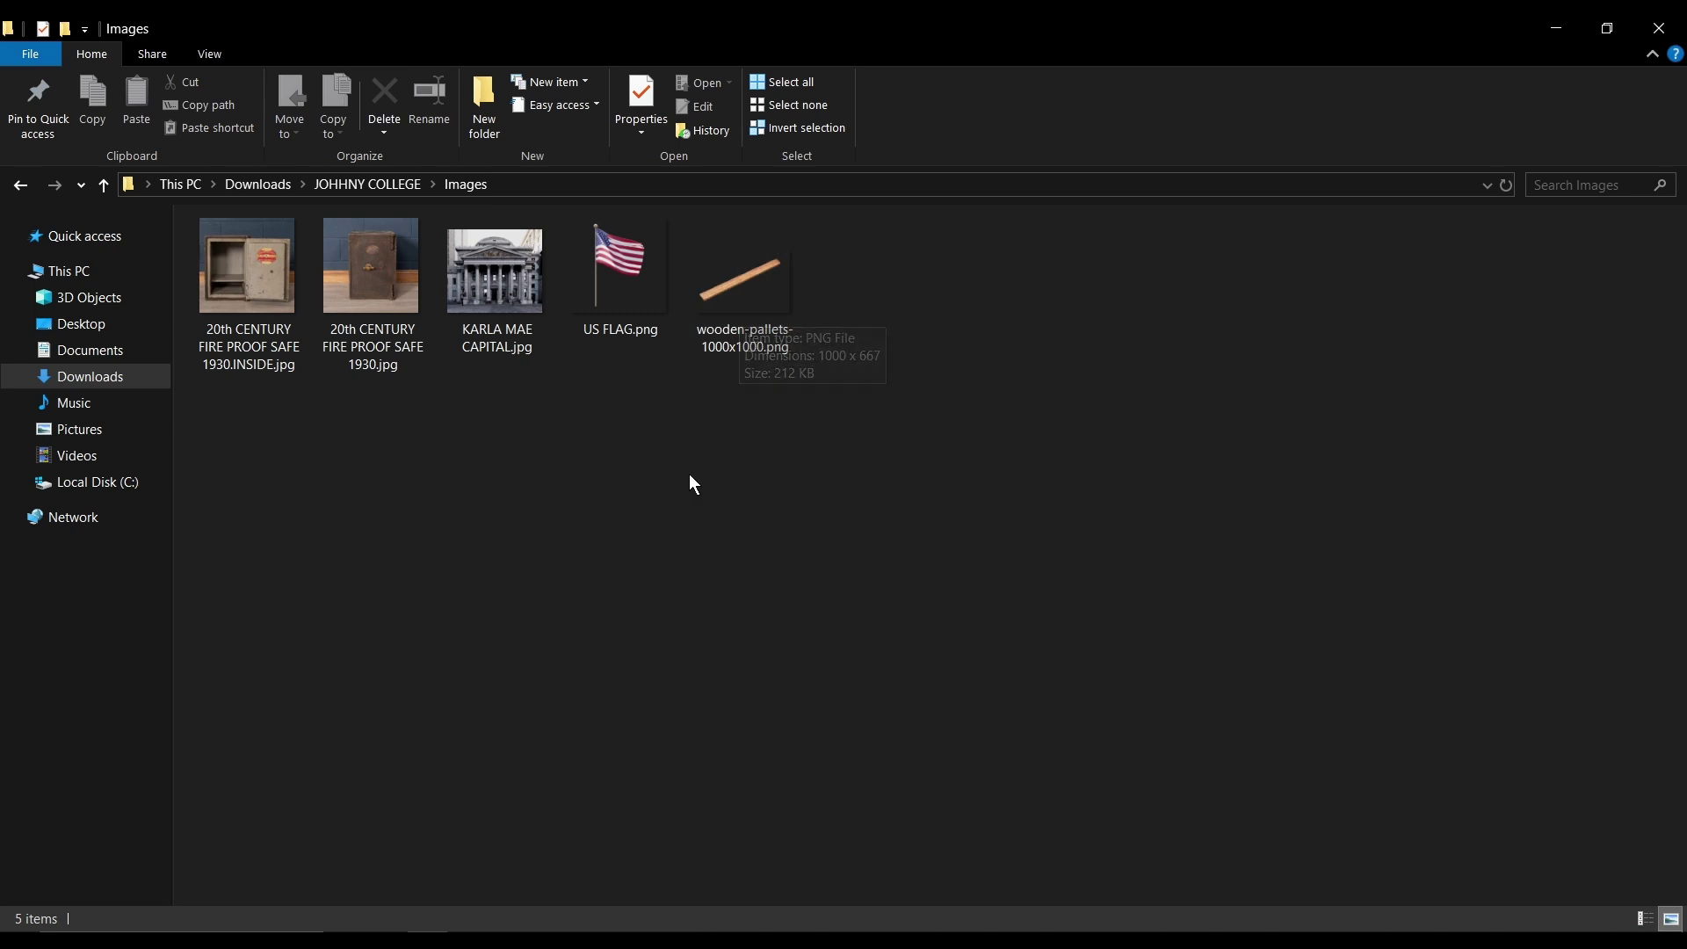
Step: Switch to Photoshop, view the BANKCAPITAL.psd document and return to 20th CENTURY FIRE PROOF SAFE.psd
mouse_move(746, 294)
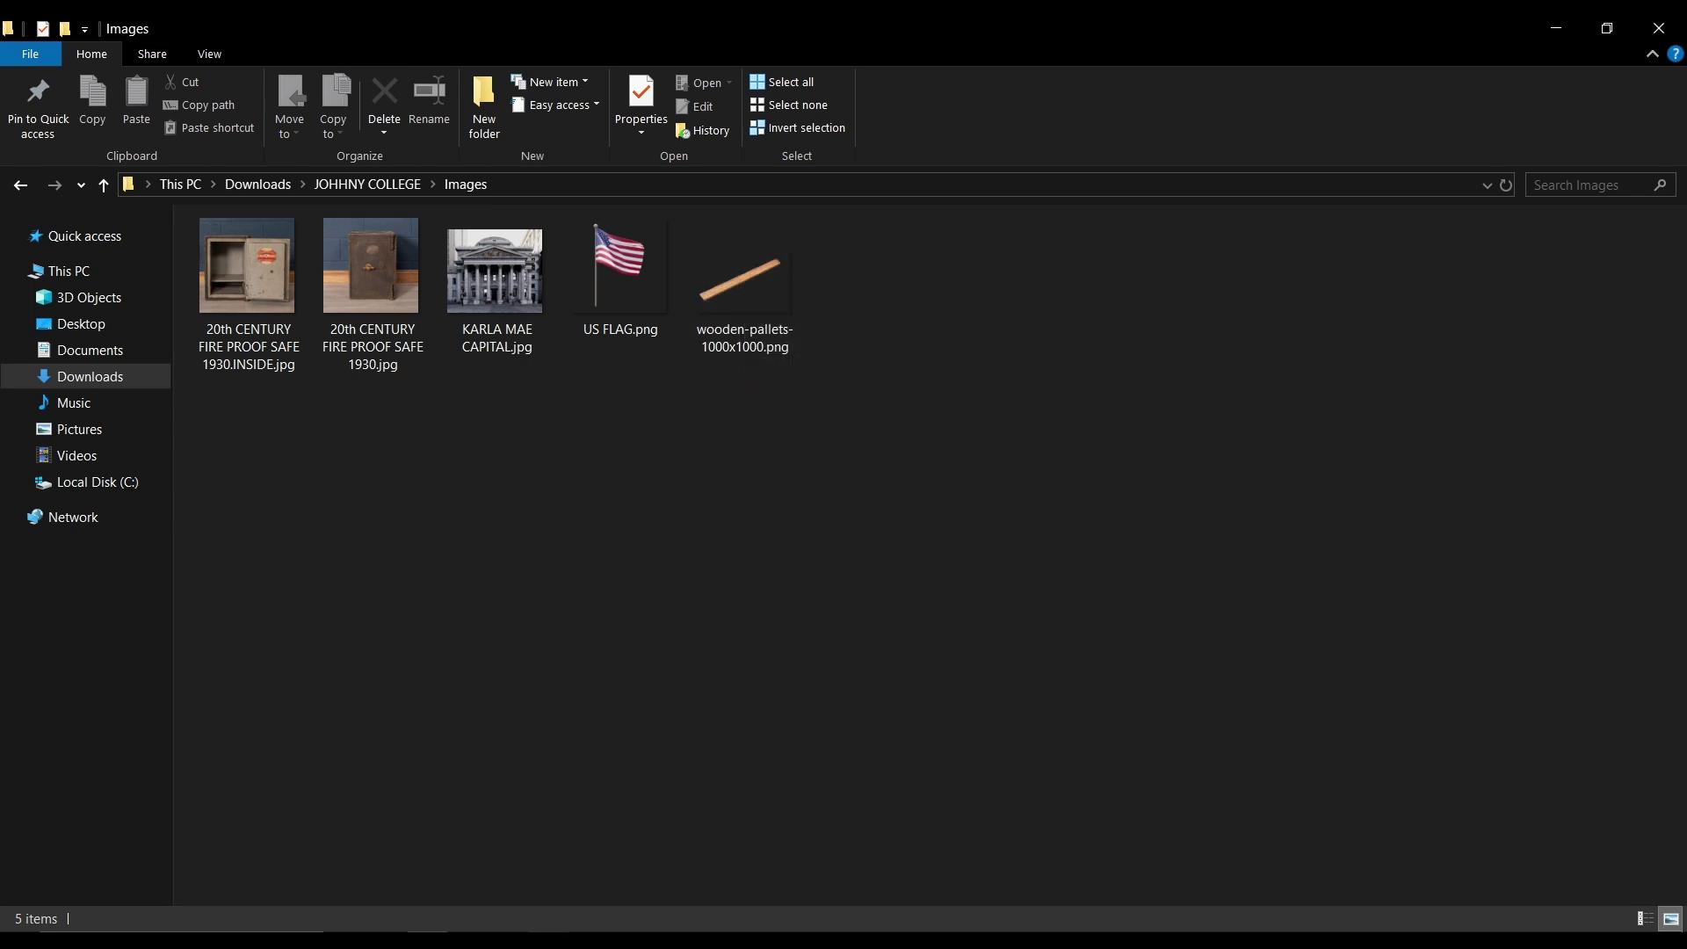
key(alt+Tab)
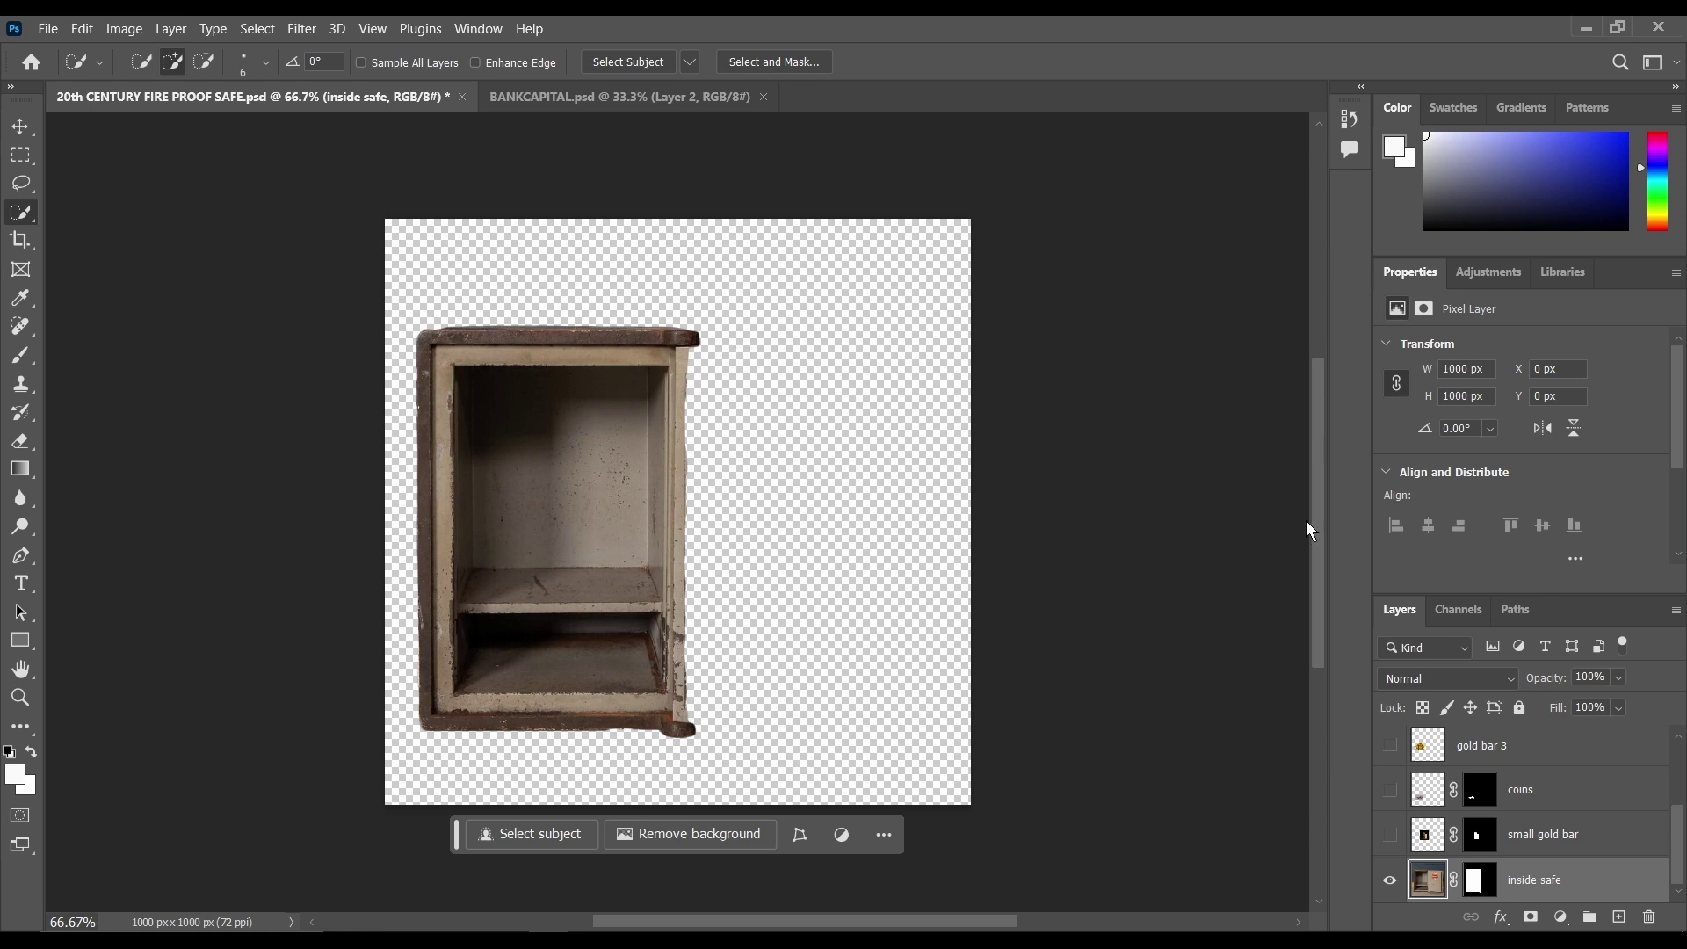
click(647, 98)
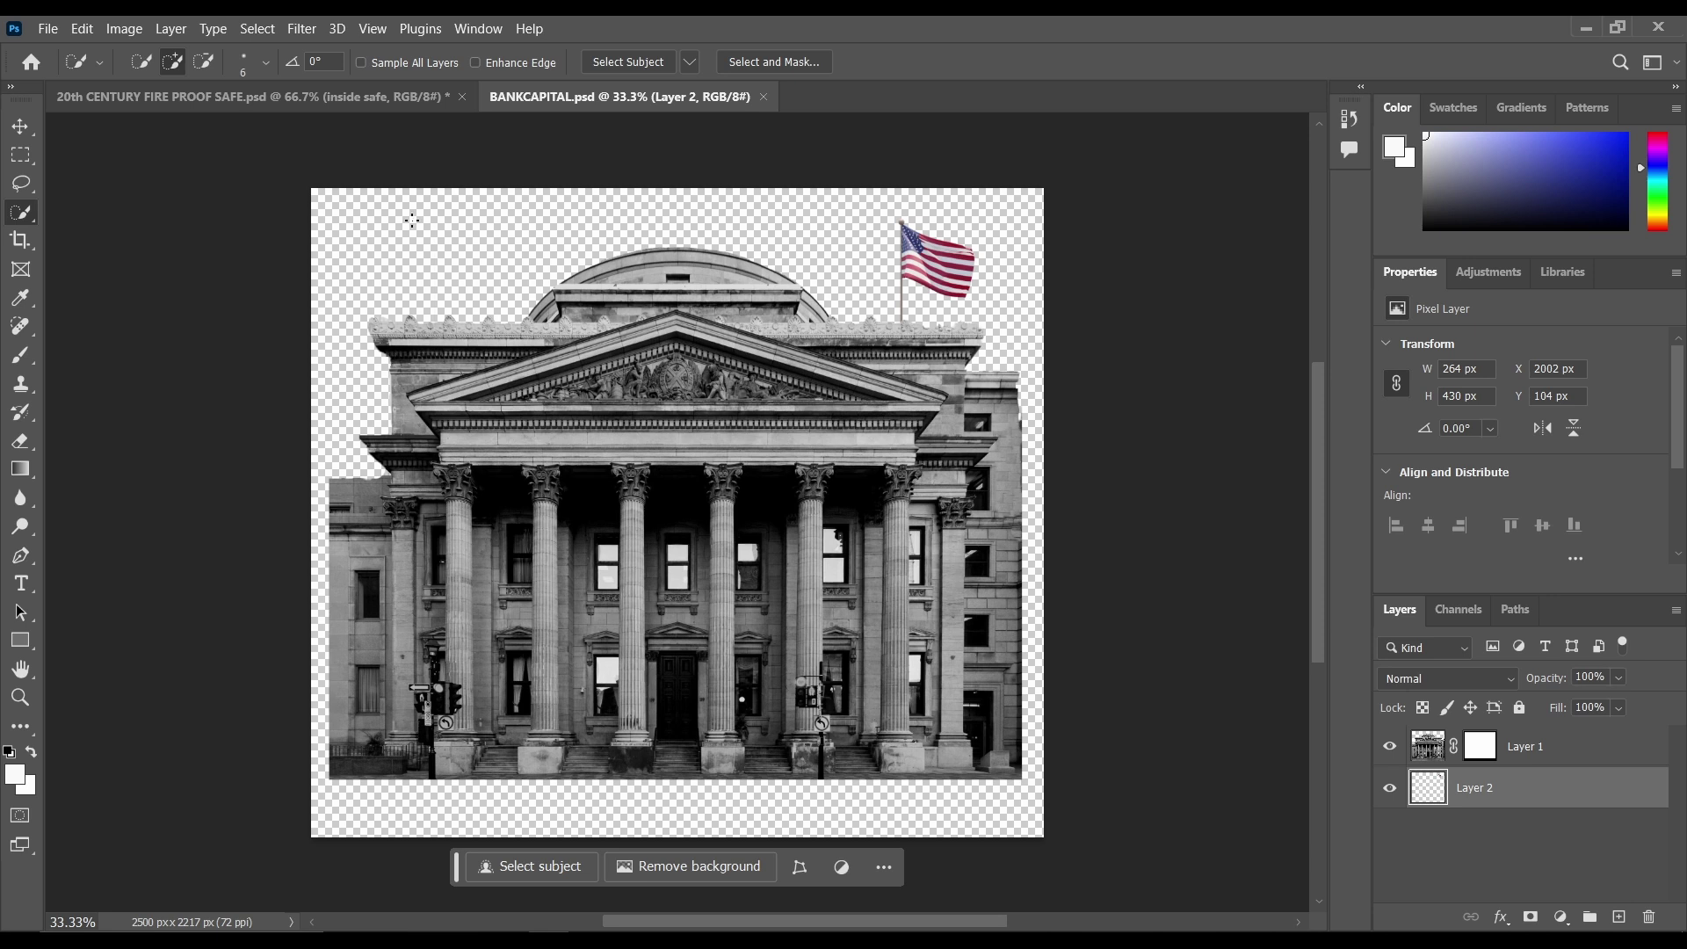
click(314, 99)
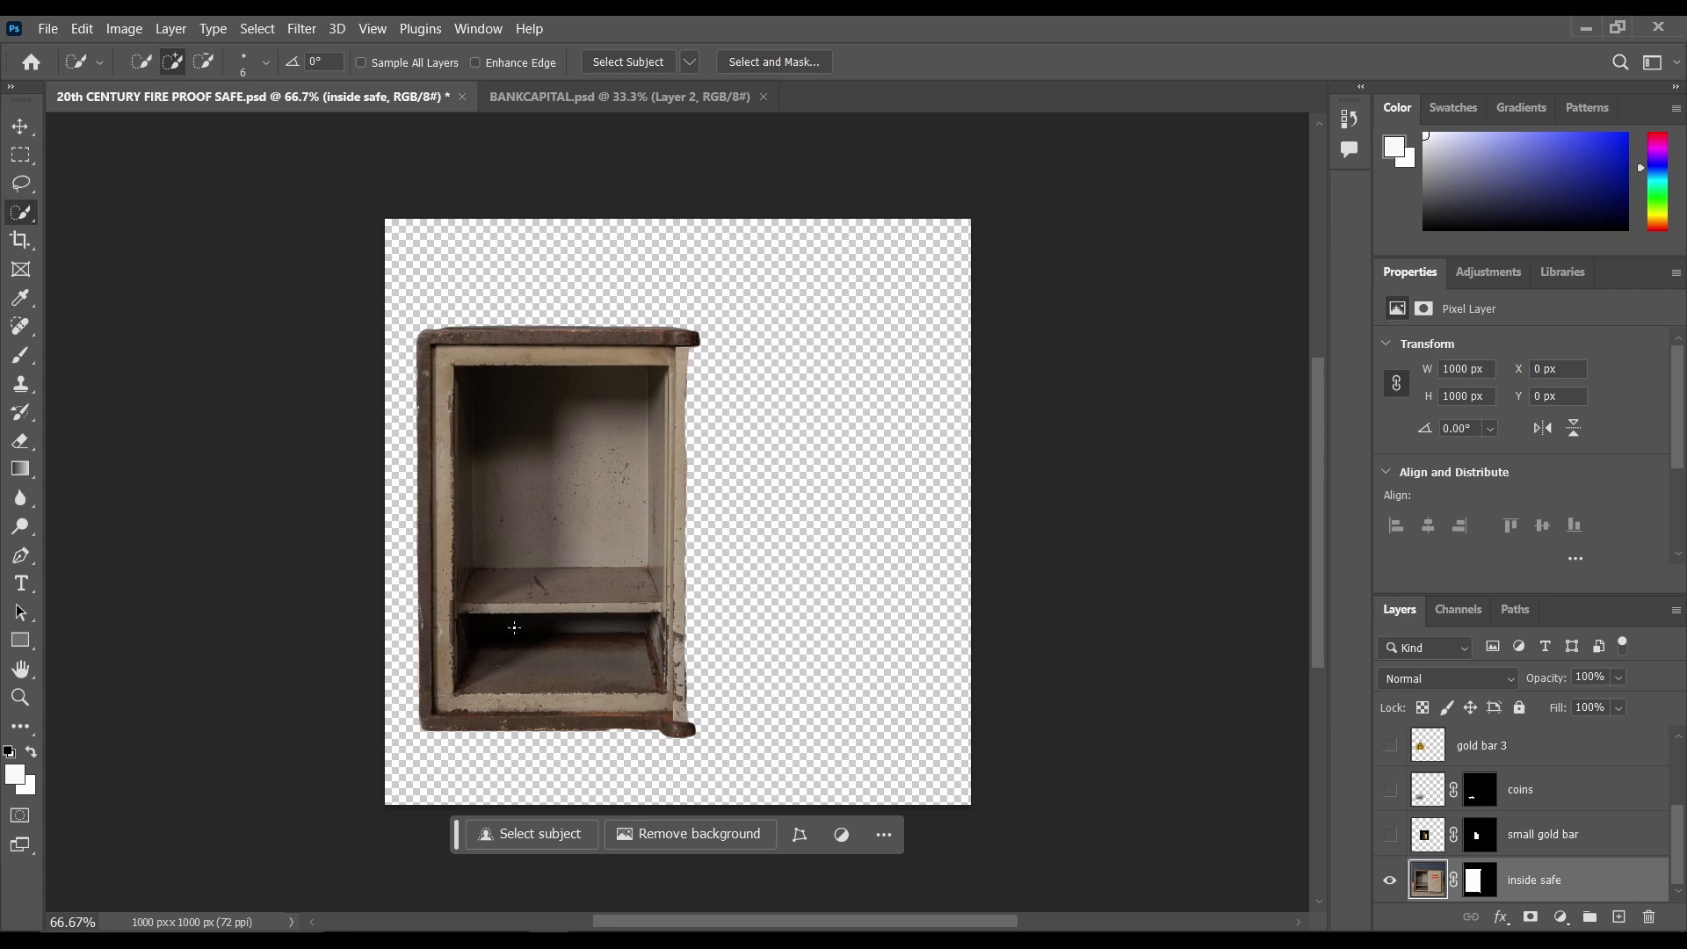
Step: Make the small gold bar, coins, gold bar 3 and DOOR copy layers visible in the safe document
click(1389, 834)
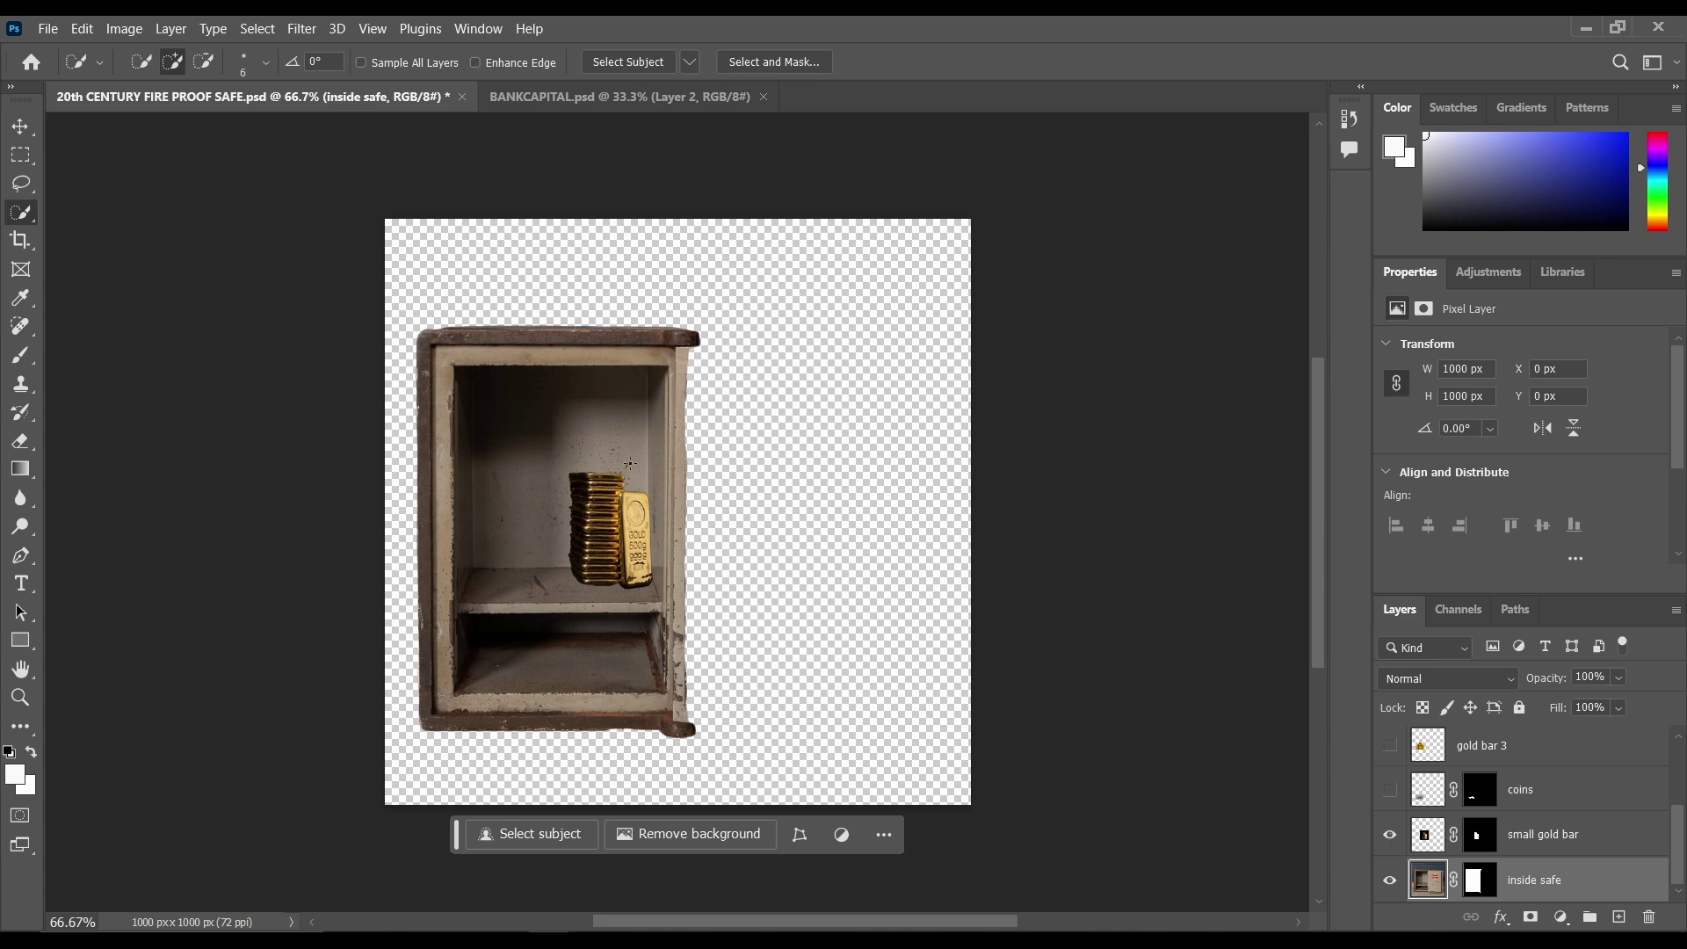
click(1390, 790)
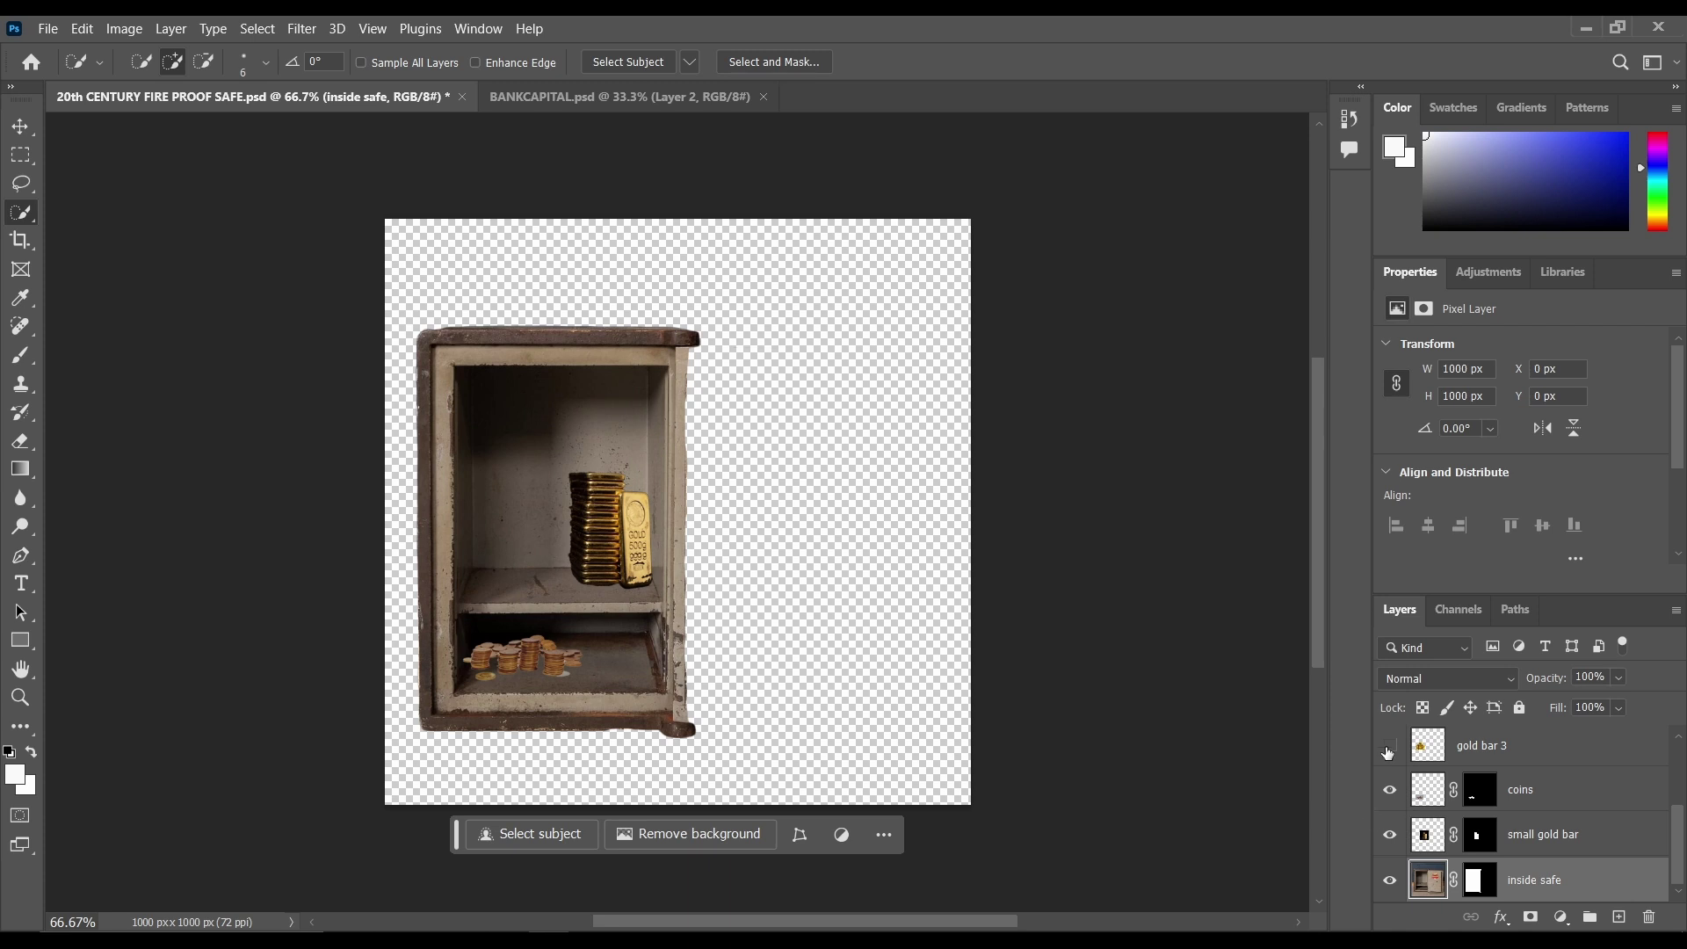
click(1389, 750)
scroll(1397, 775, up, 1)
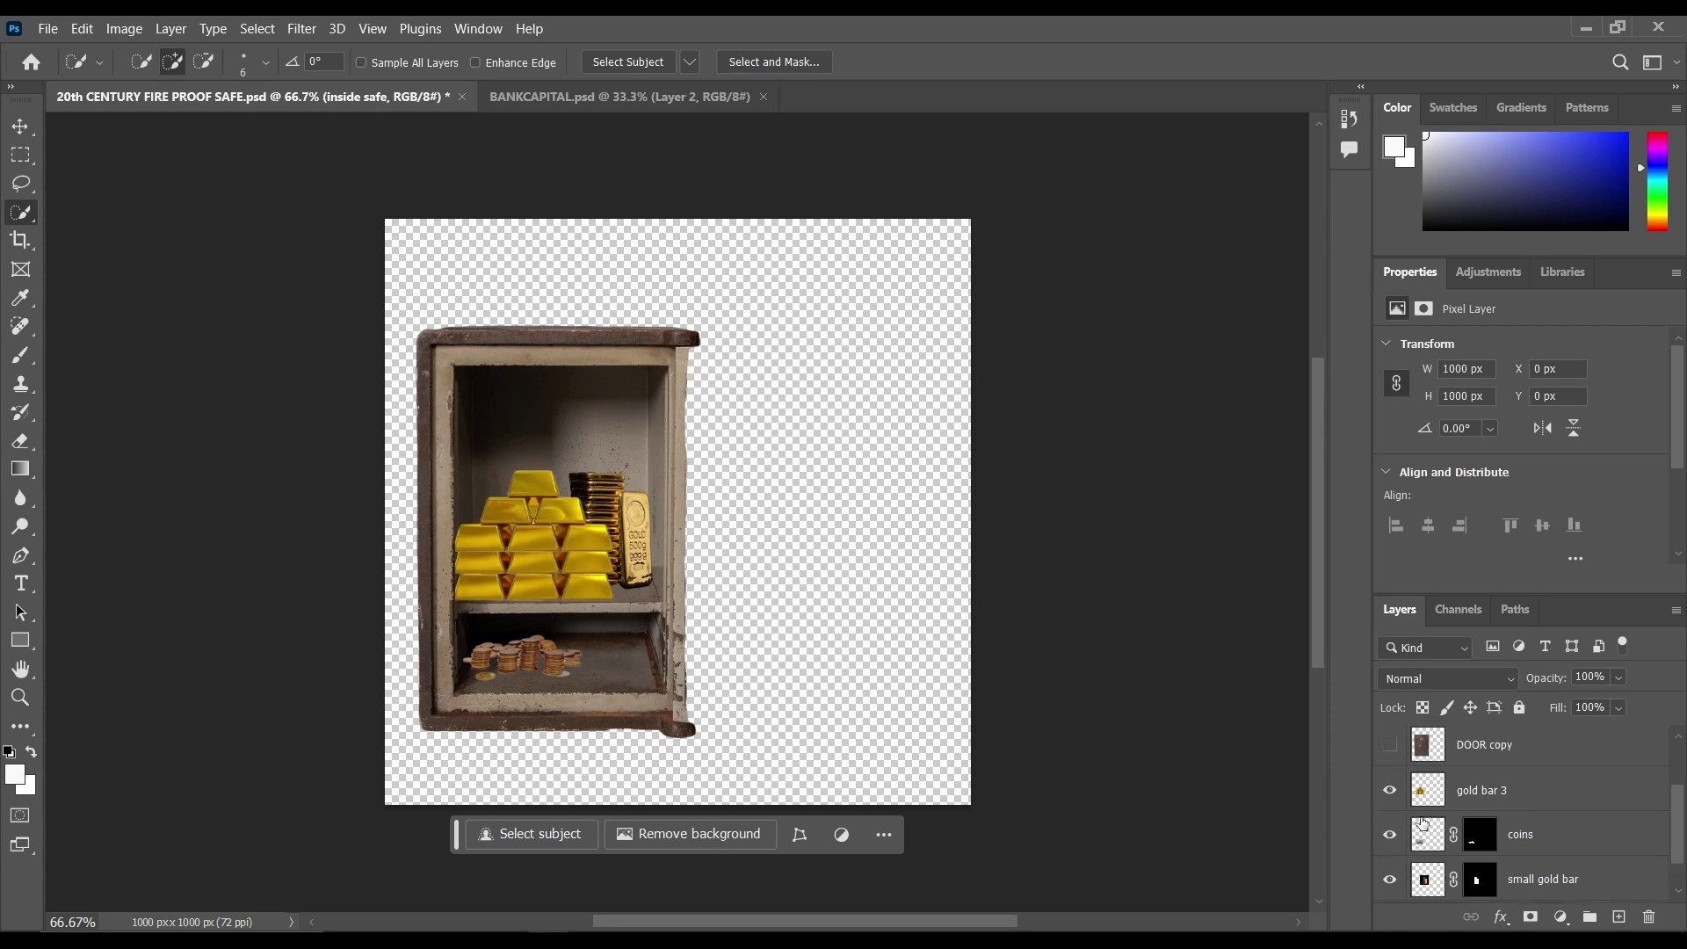
click(1387, 746)
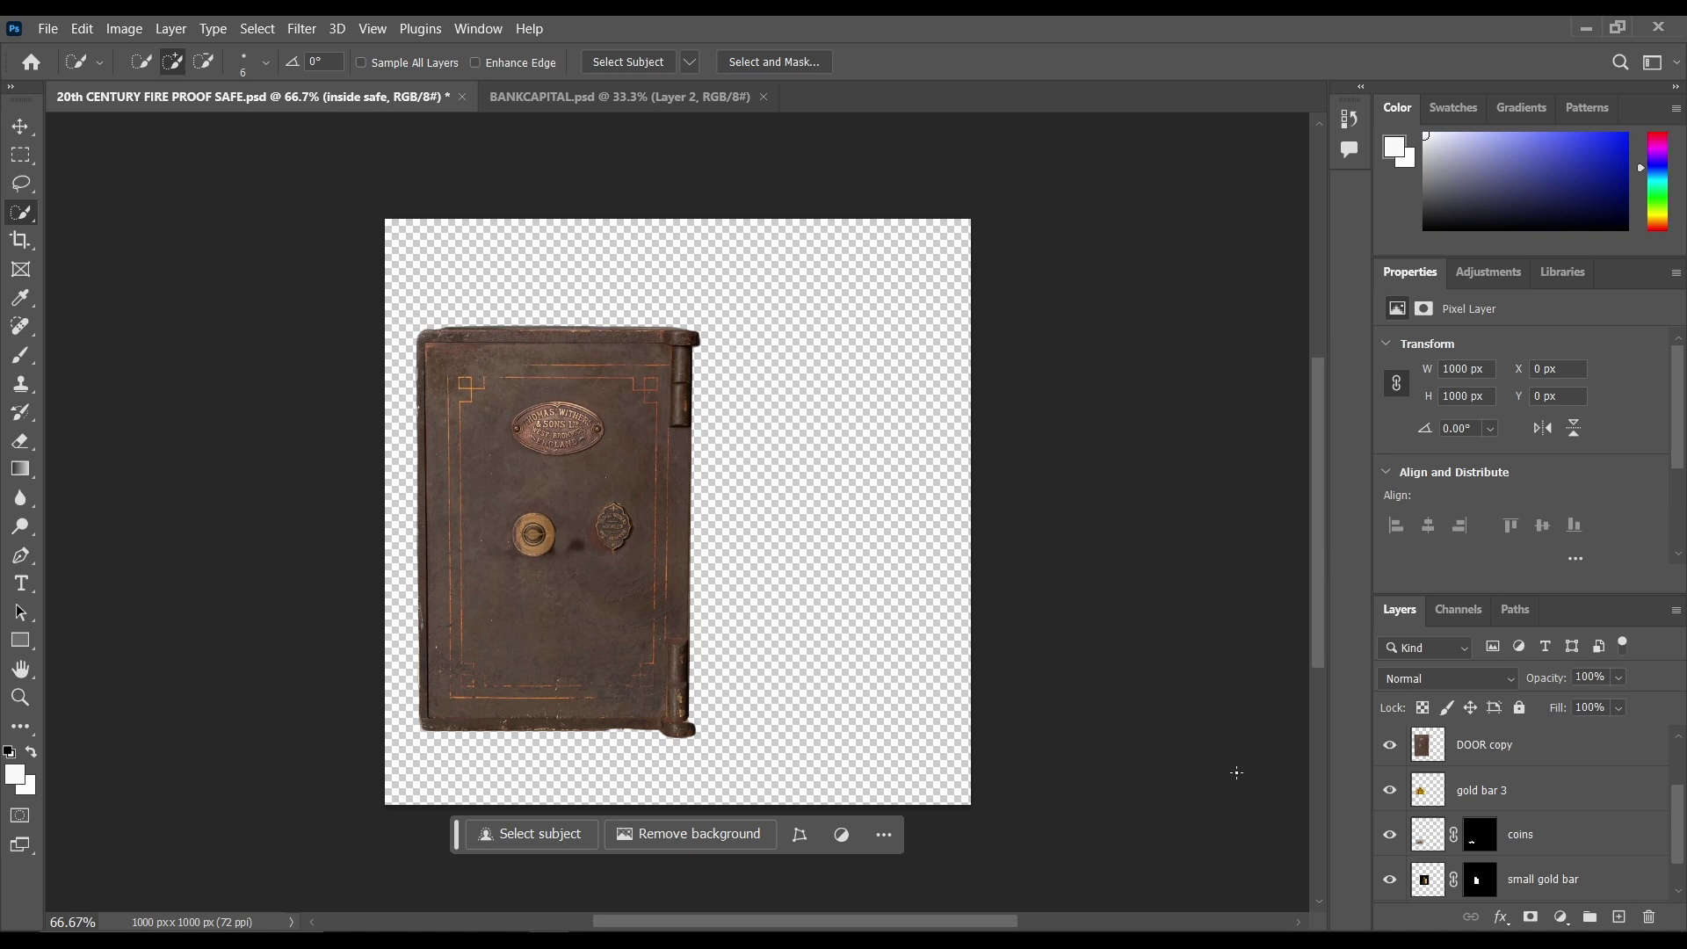
Step: Make the DOOR KNOB and DOOR SIDE layers visible over the safe door
scroll(1445, 801, up, 1)
click(1390, 745)
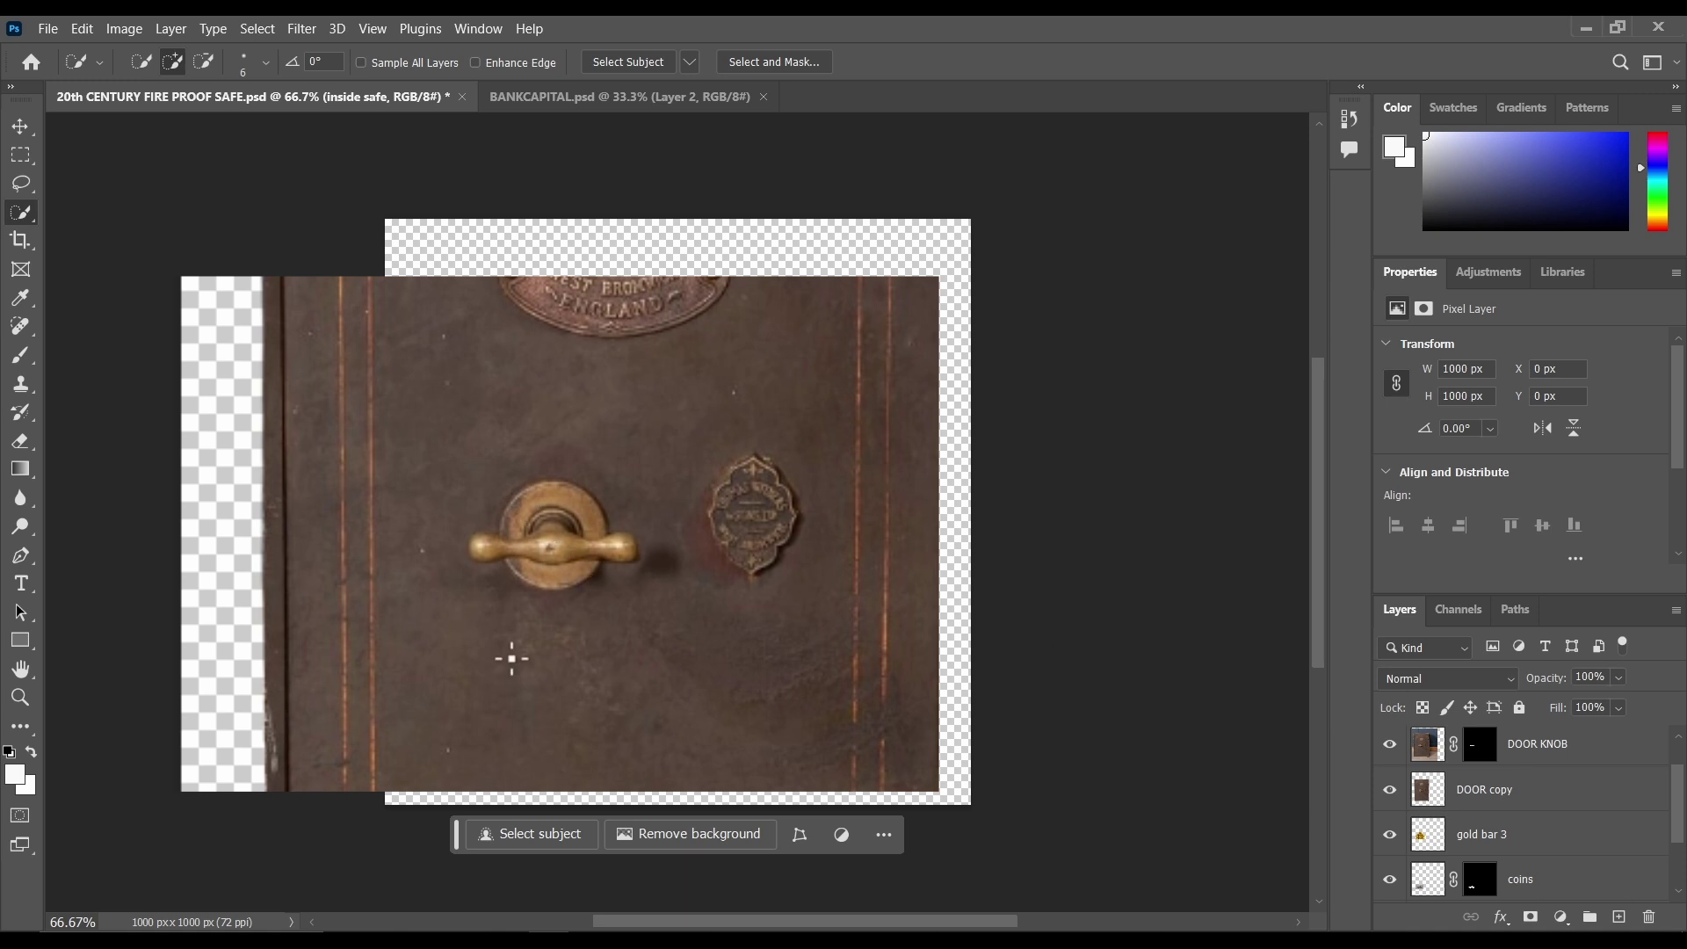
click(1391, 747)
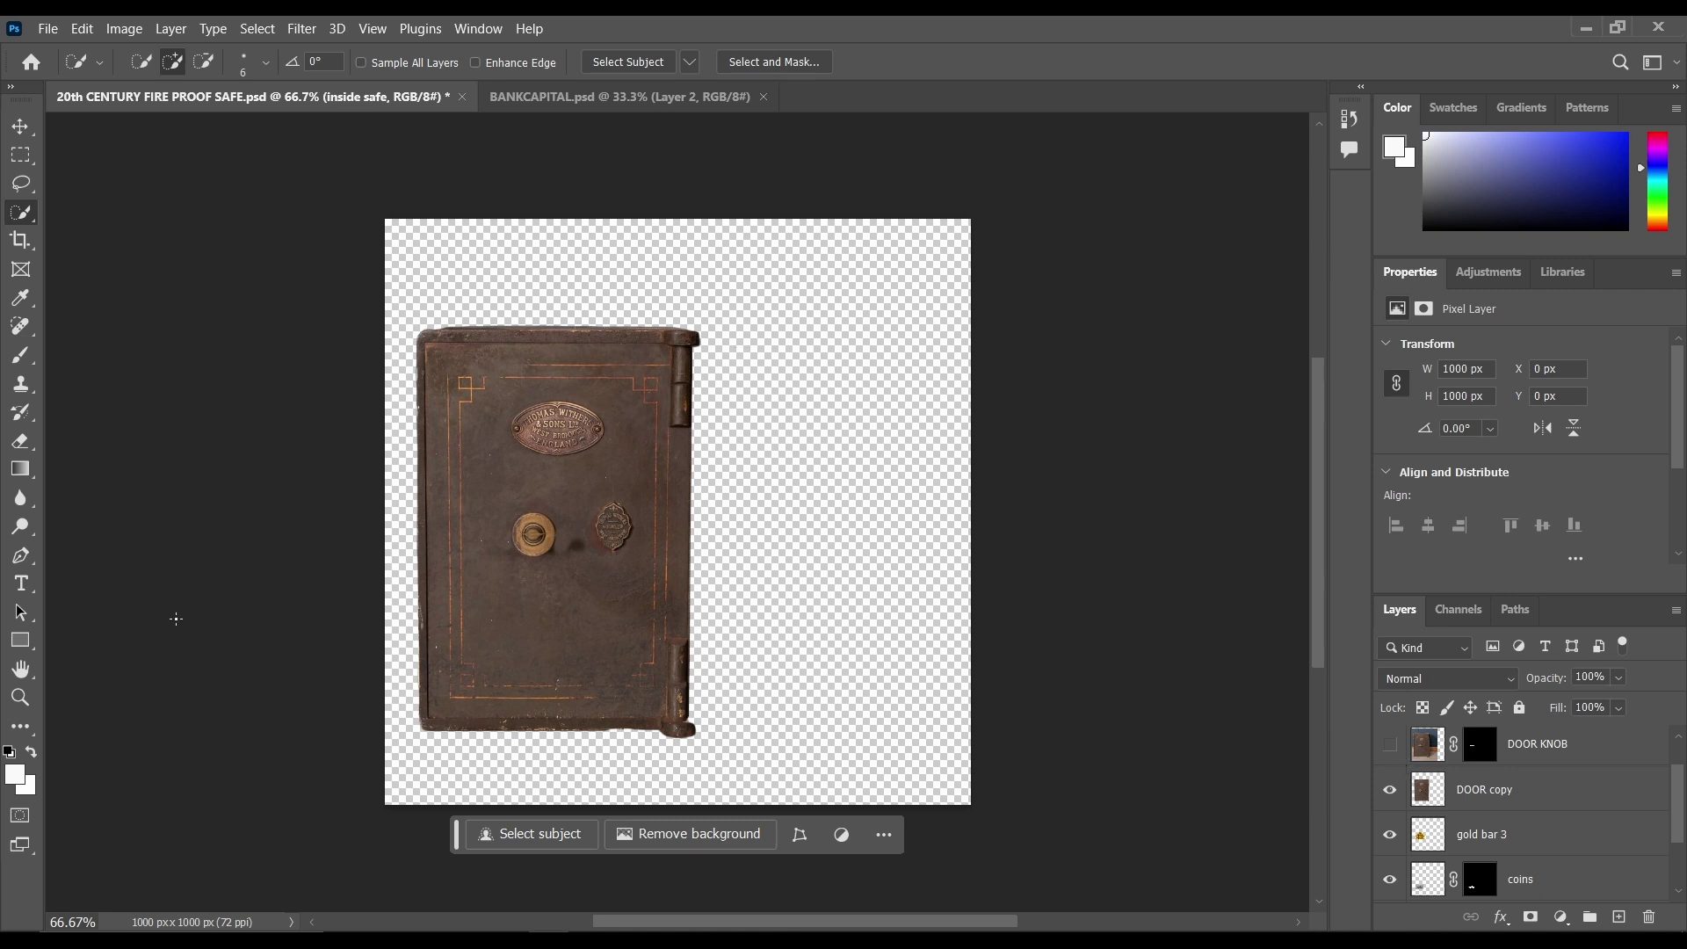
click(20, 384)
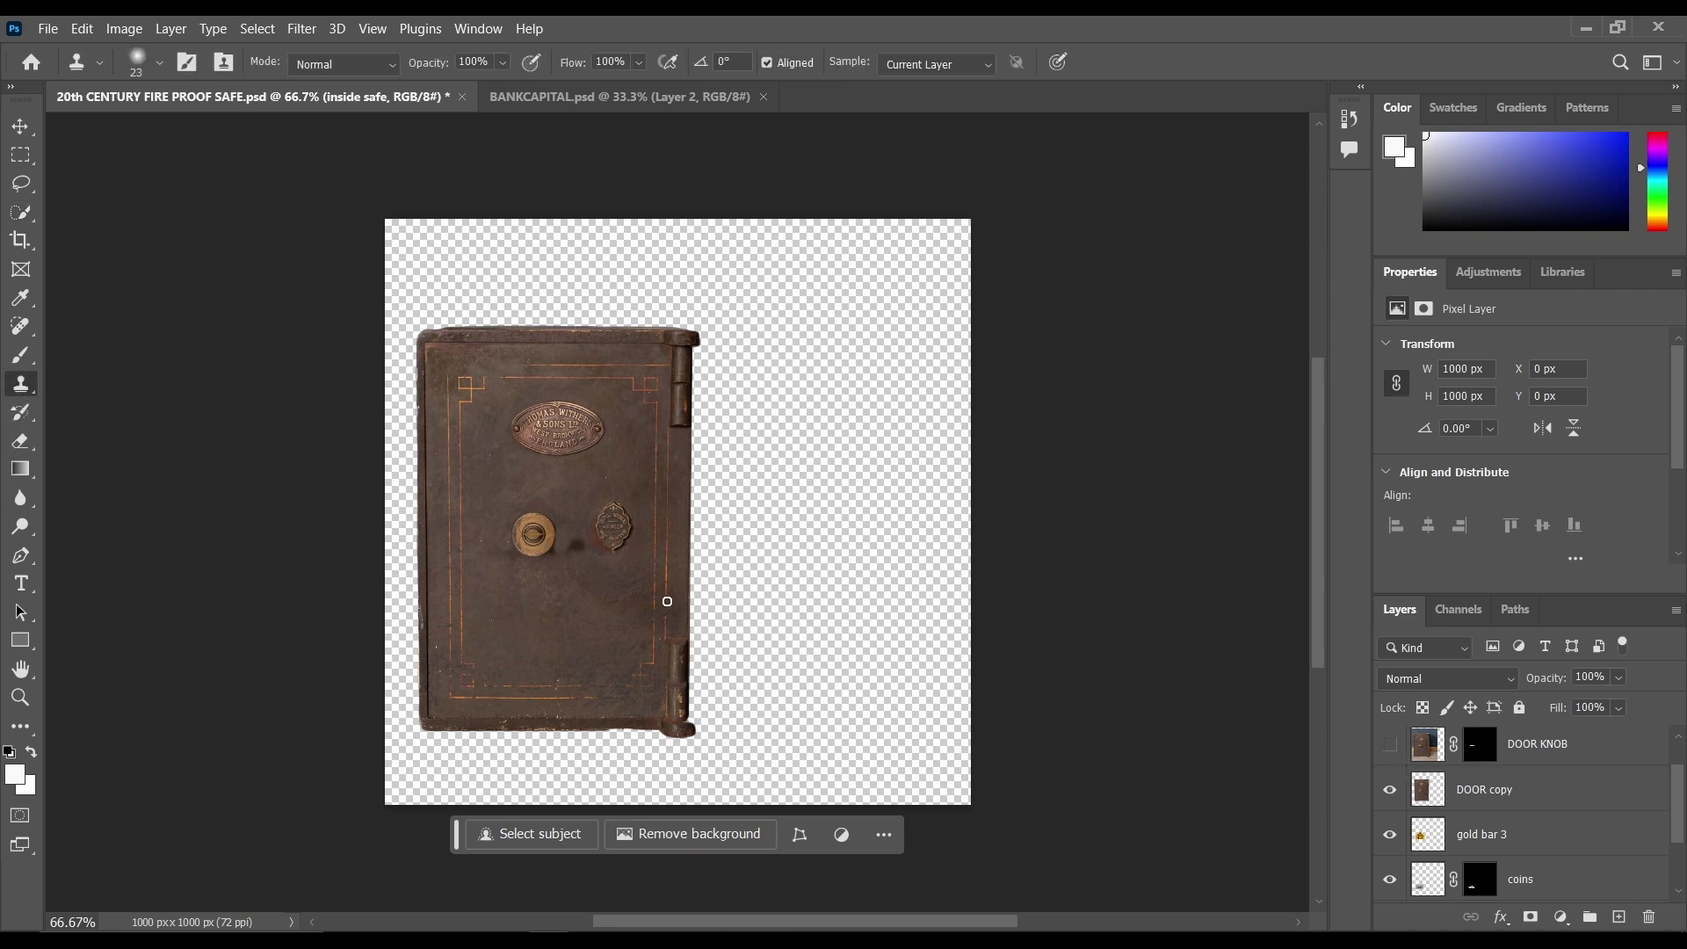
click(21, 126)
click(1389, 743)
scroll(1441, 813, up, 1)
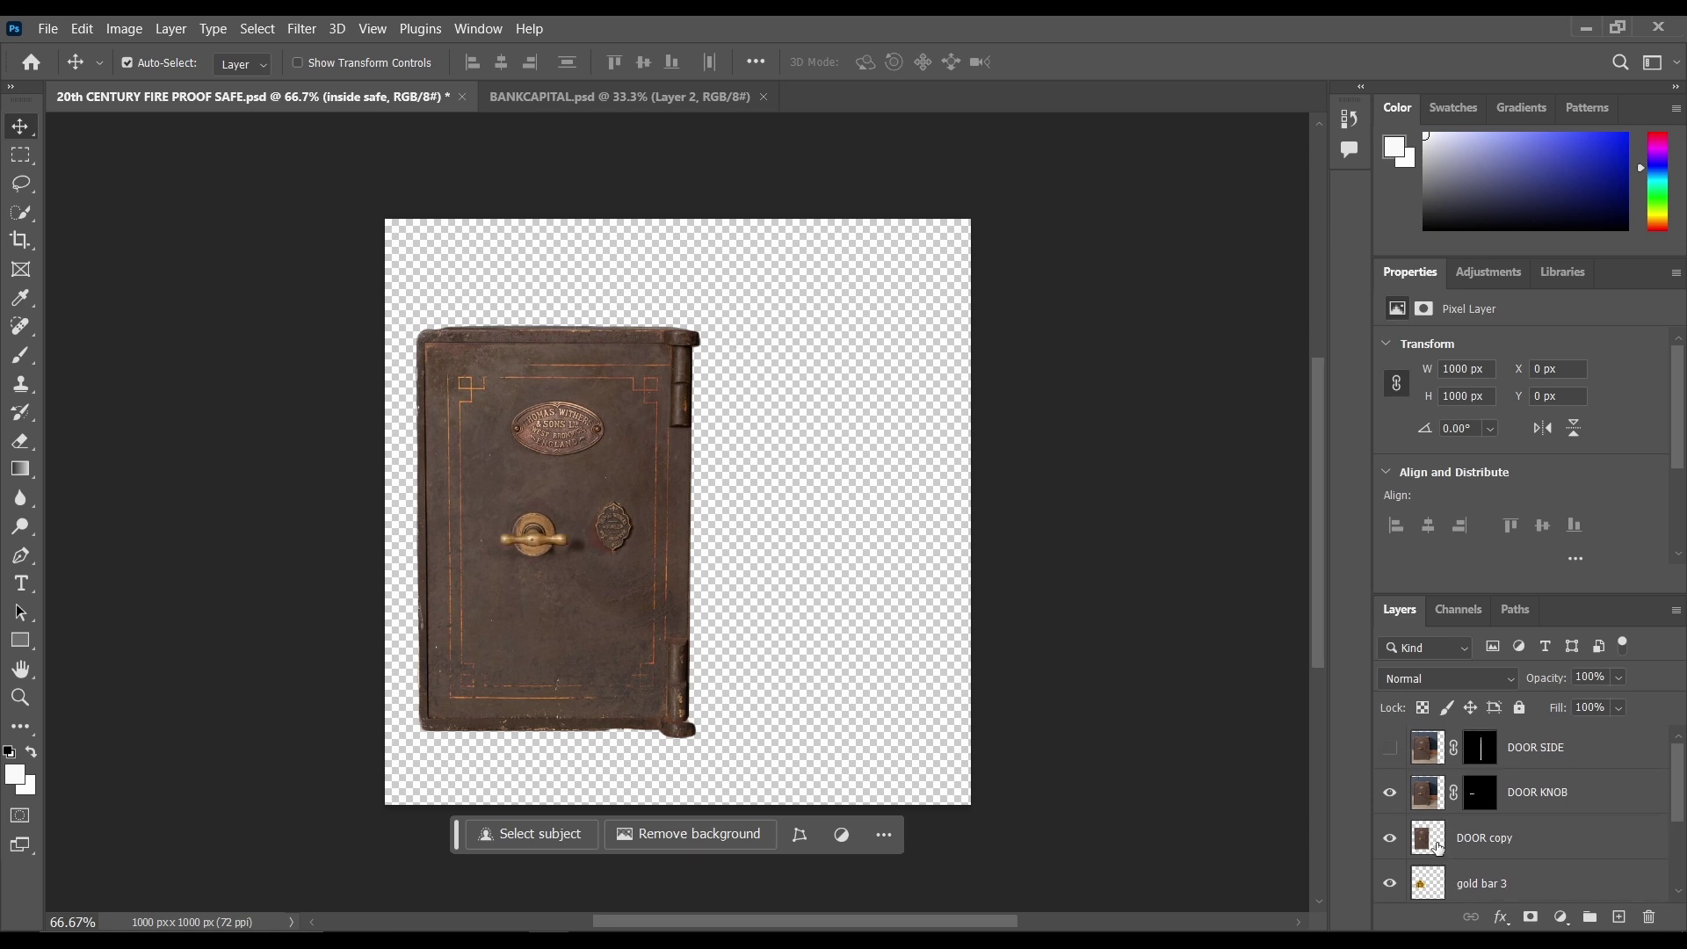
click(1389, 747)
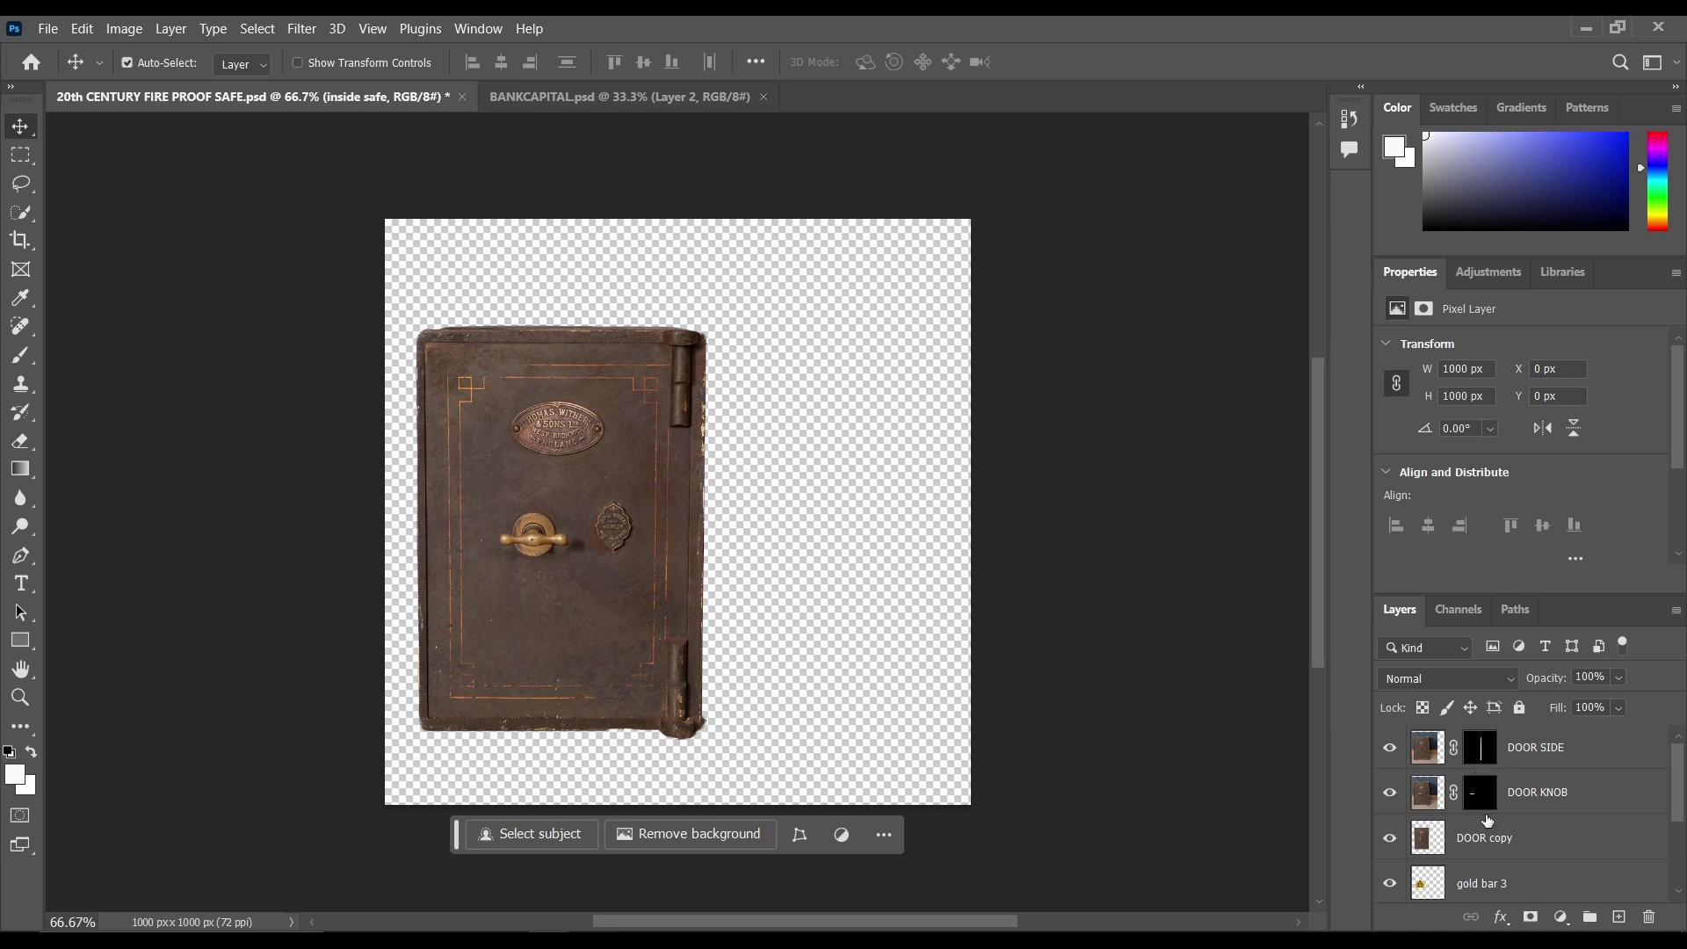
scroll(1488, 835, down, 2)
scroll(1487, 833, down, 1)
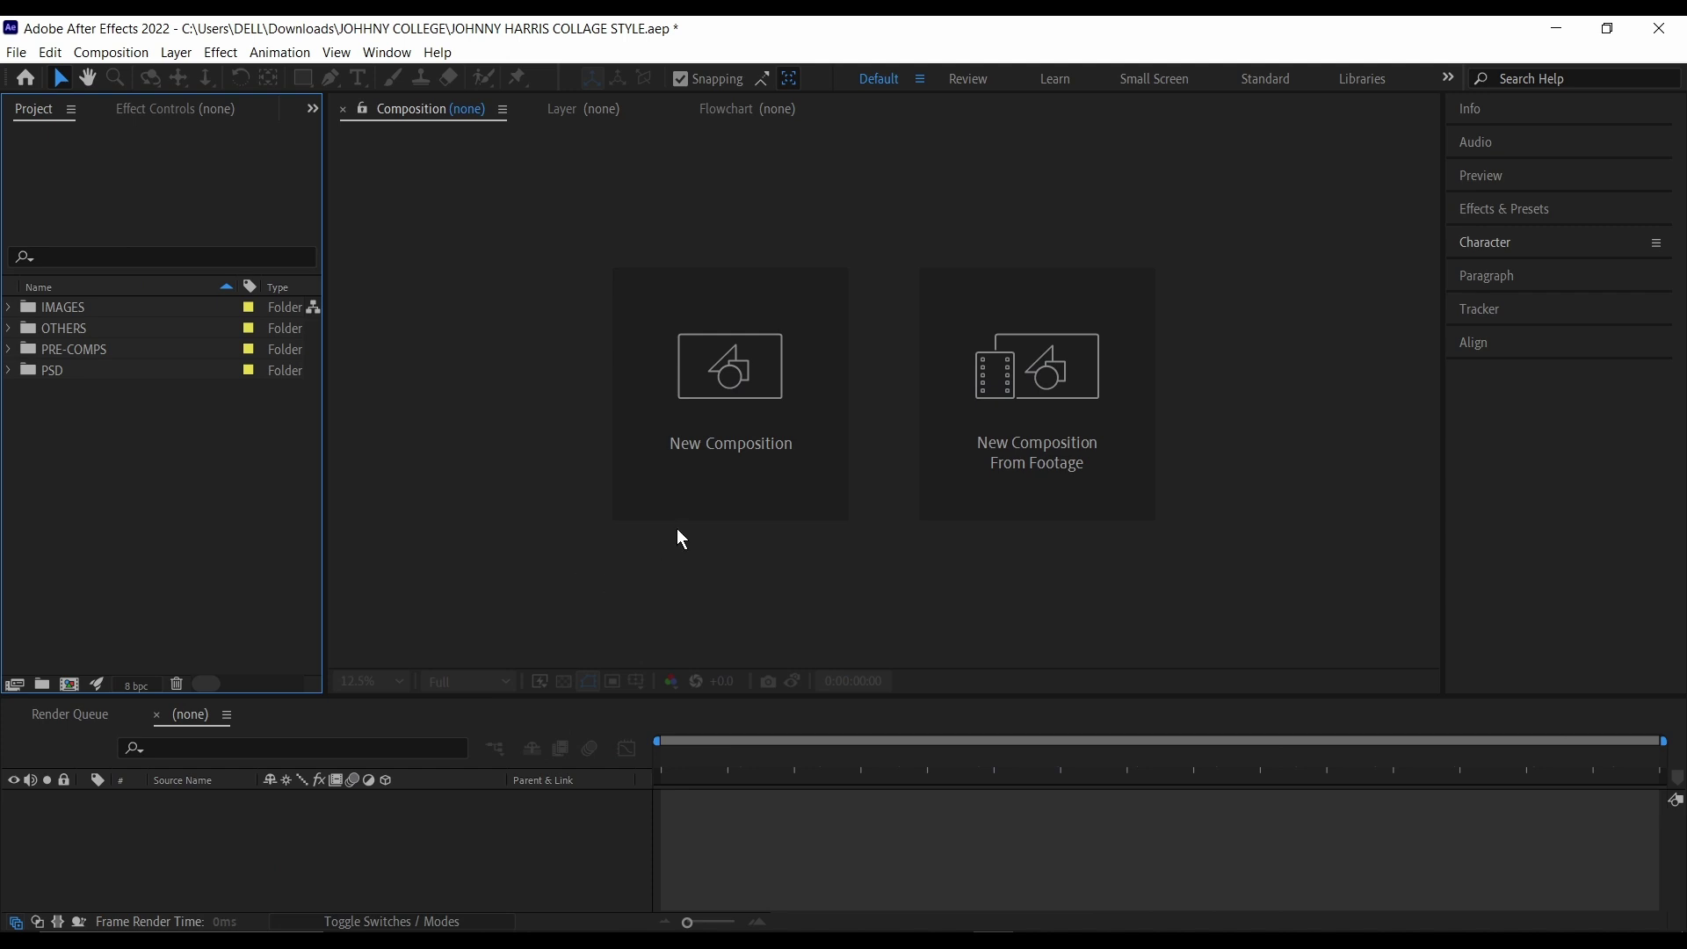
Step: In After Effects, create a composition with the HDTV 1080 24 preset and a duration of 0:00:25:04
click(699, 388)
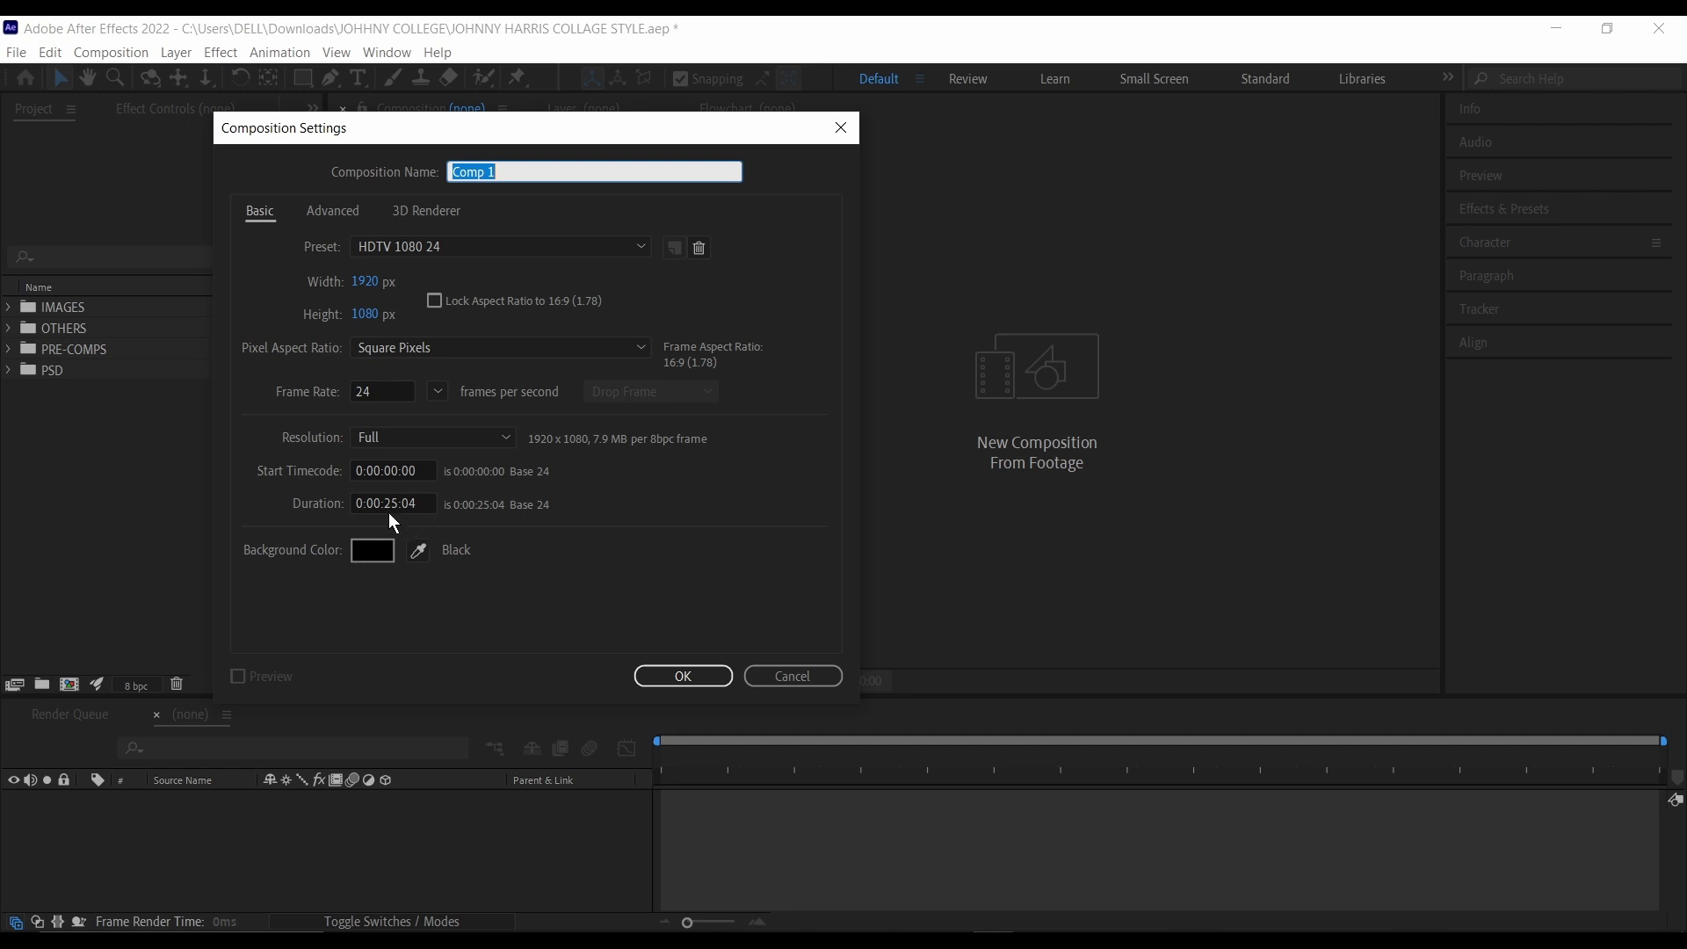
click(687, 676)
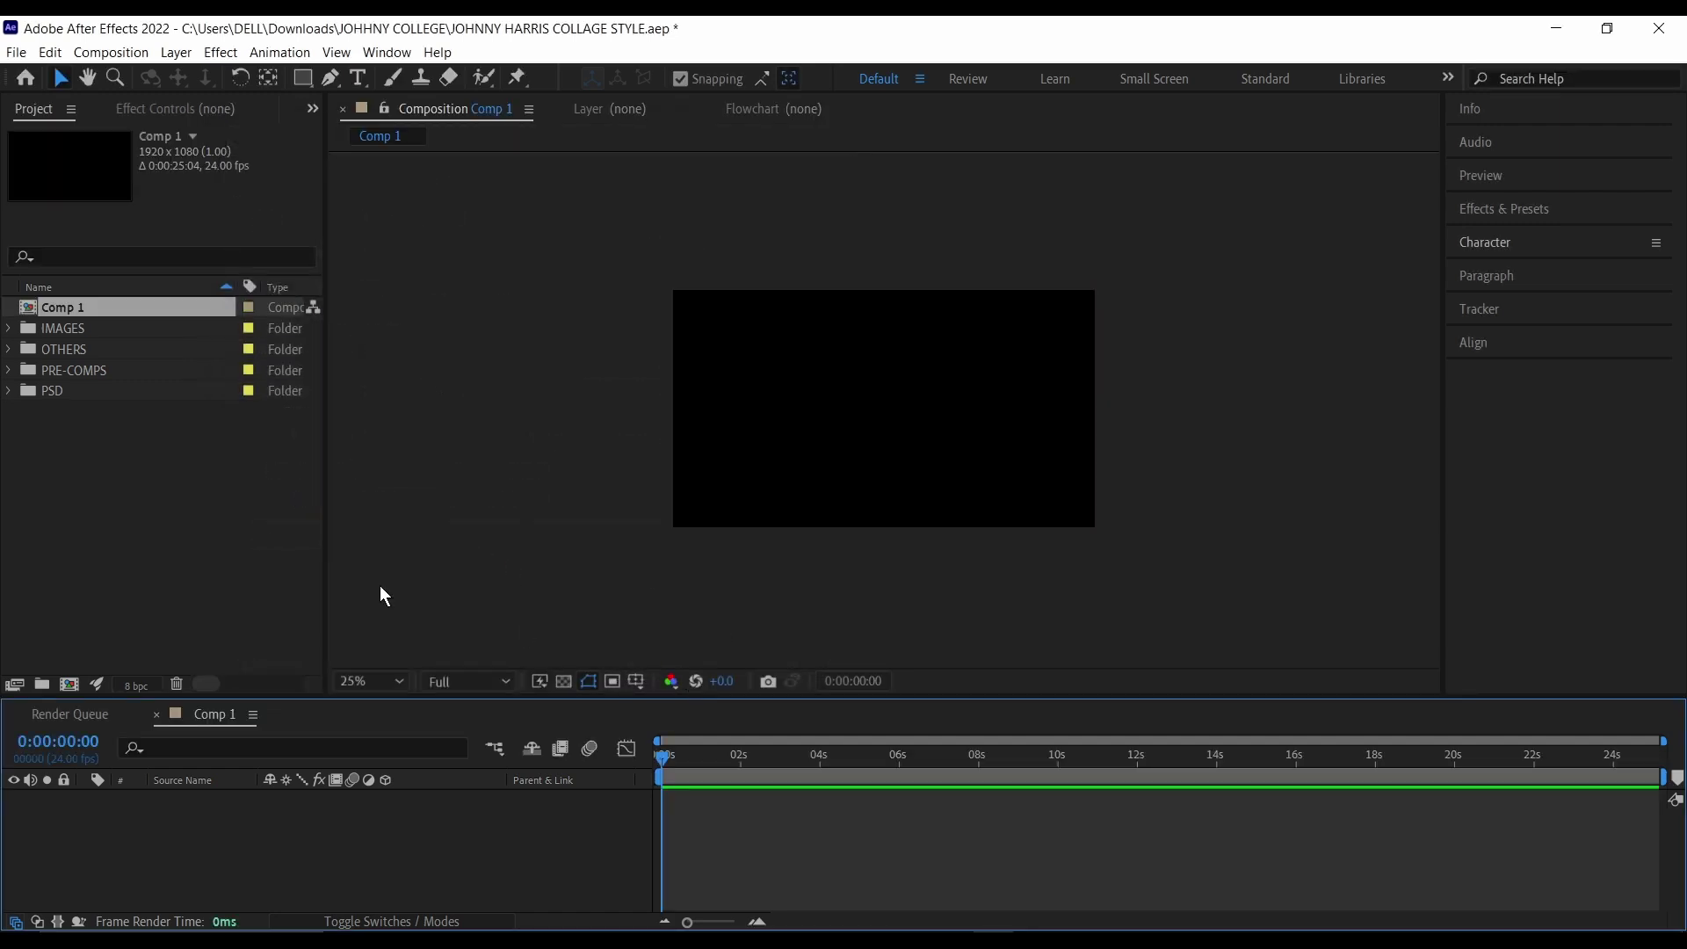
Step: Add a 1920 x 1080 px solid layer in pale cyan (BCE2E9) to the composition
click(160, 526)
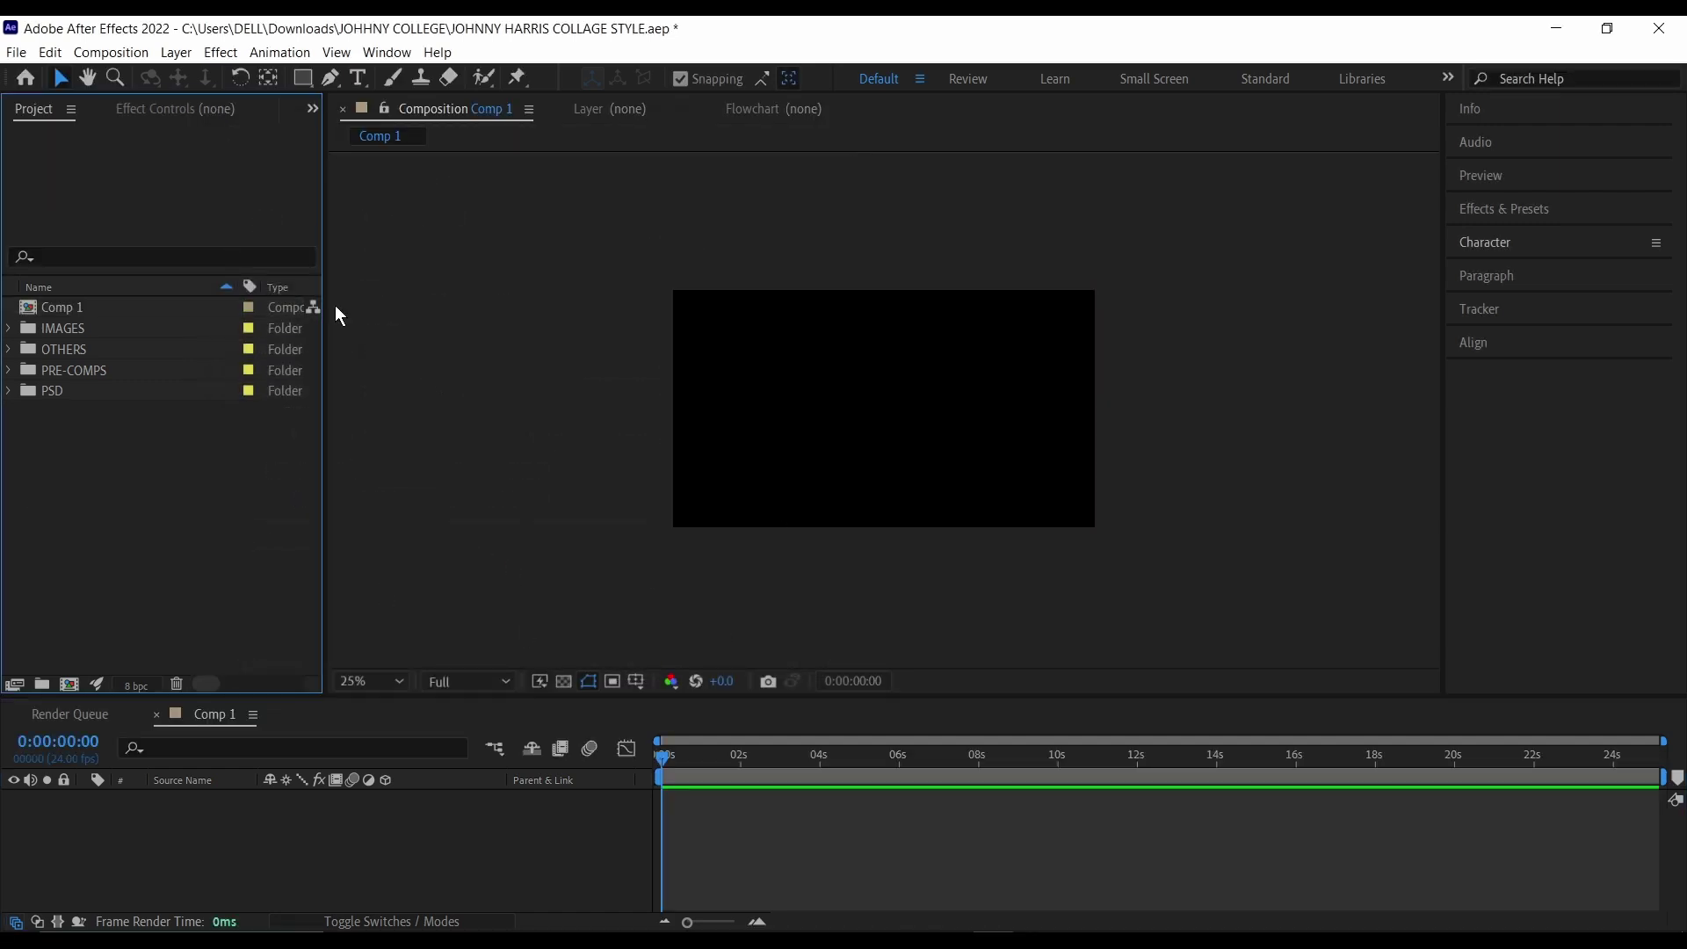
click(190, 56)
click(347, 817)
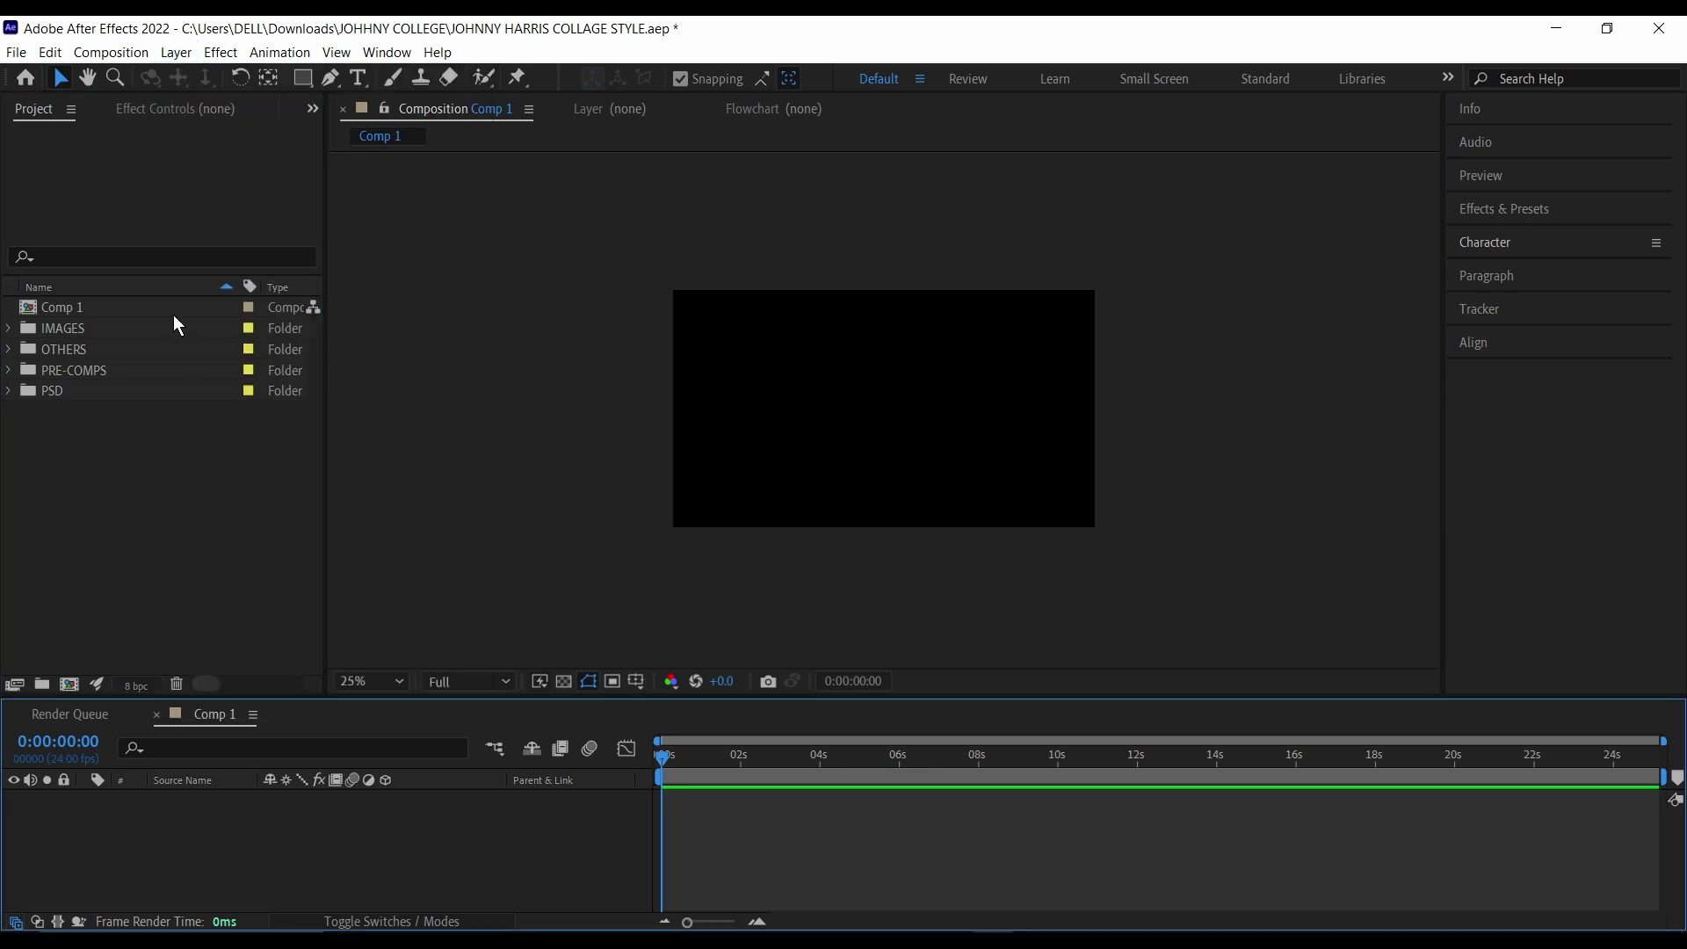
click(178, 54)
mouse_move(467, 75)
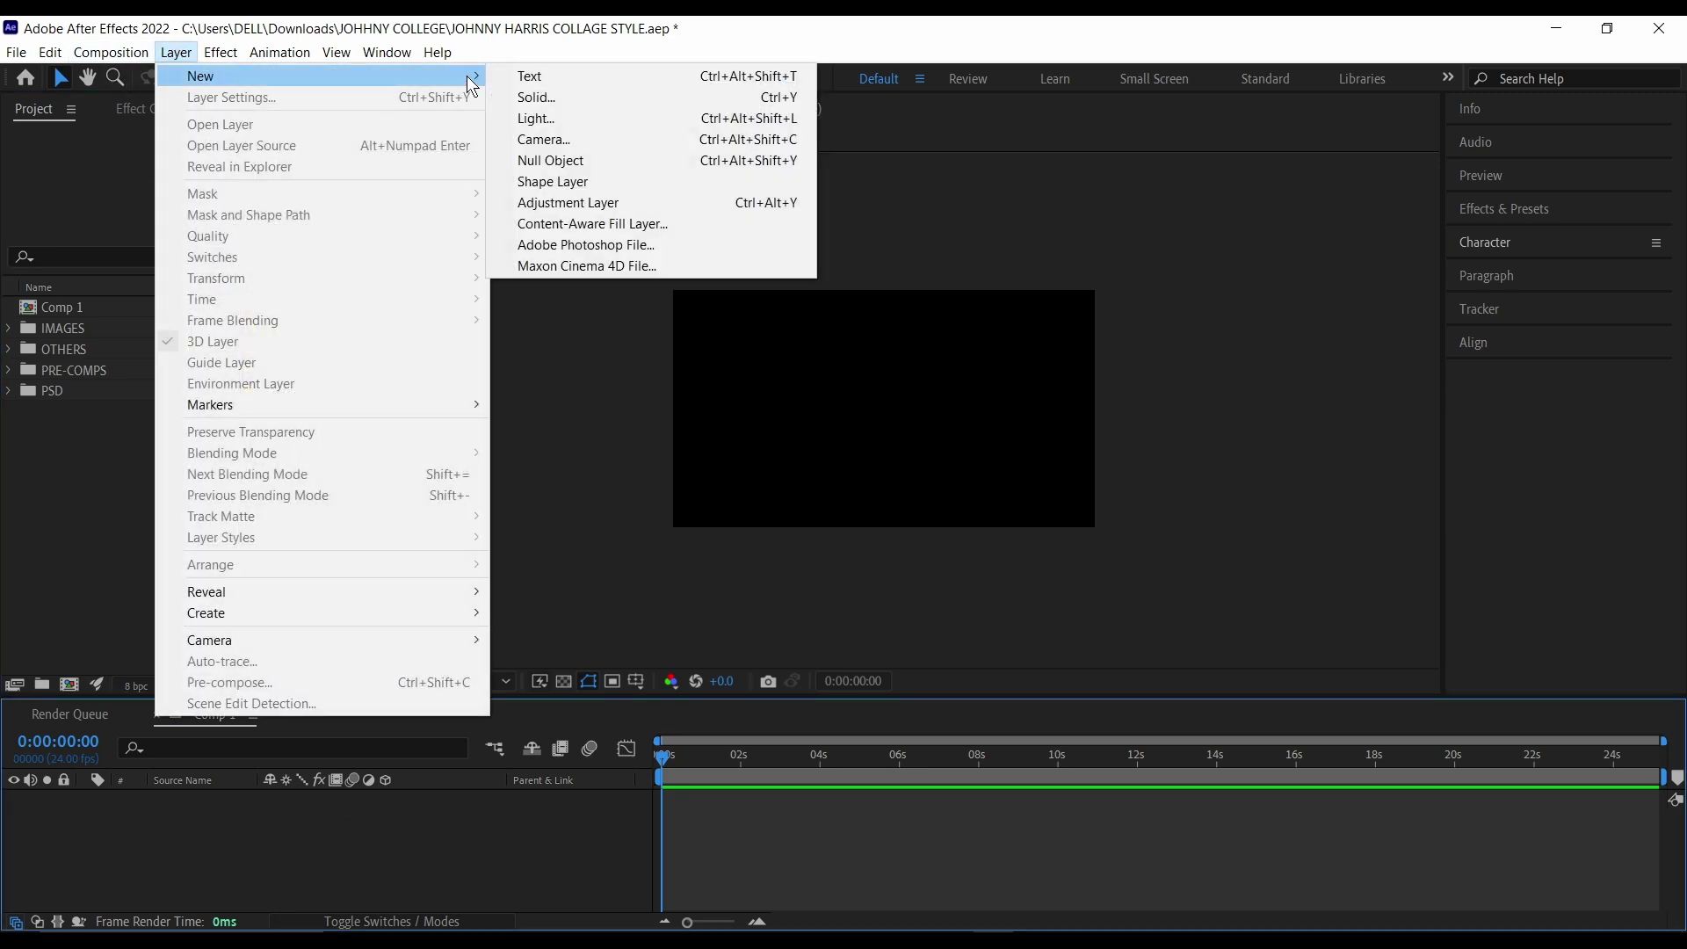
click(551, 91)
click(435, 432)
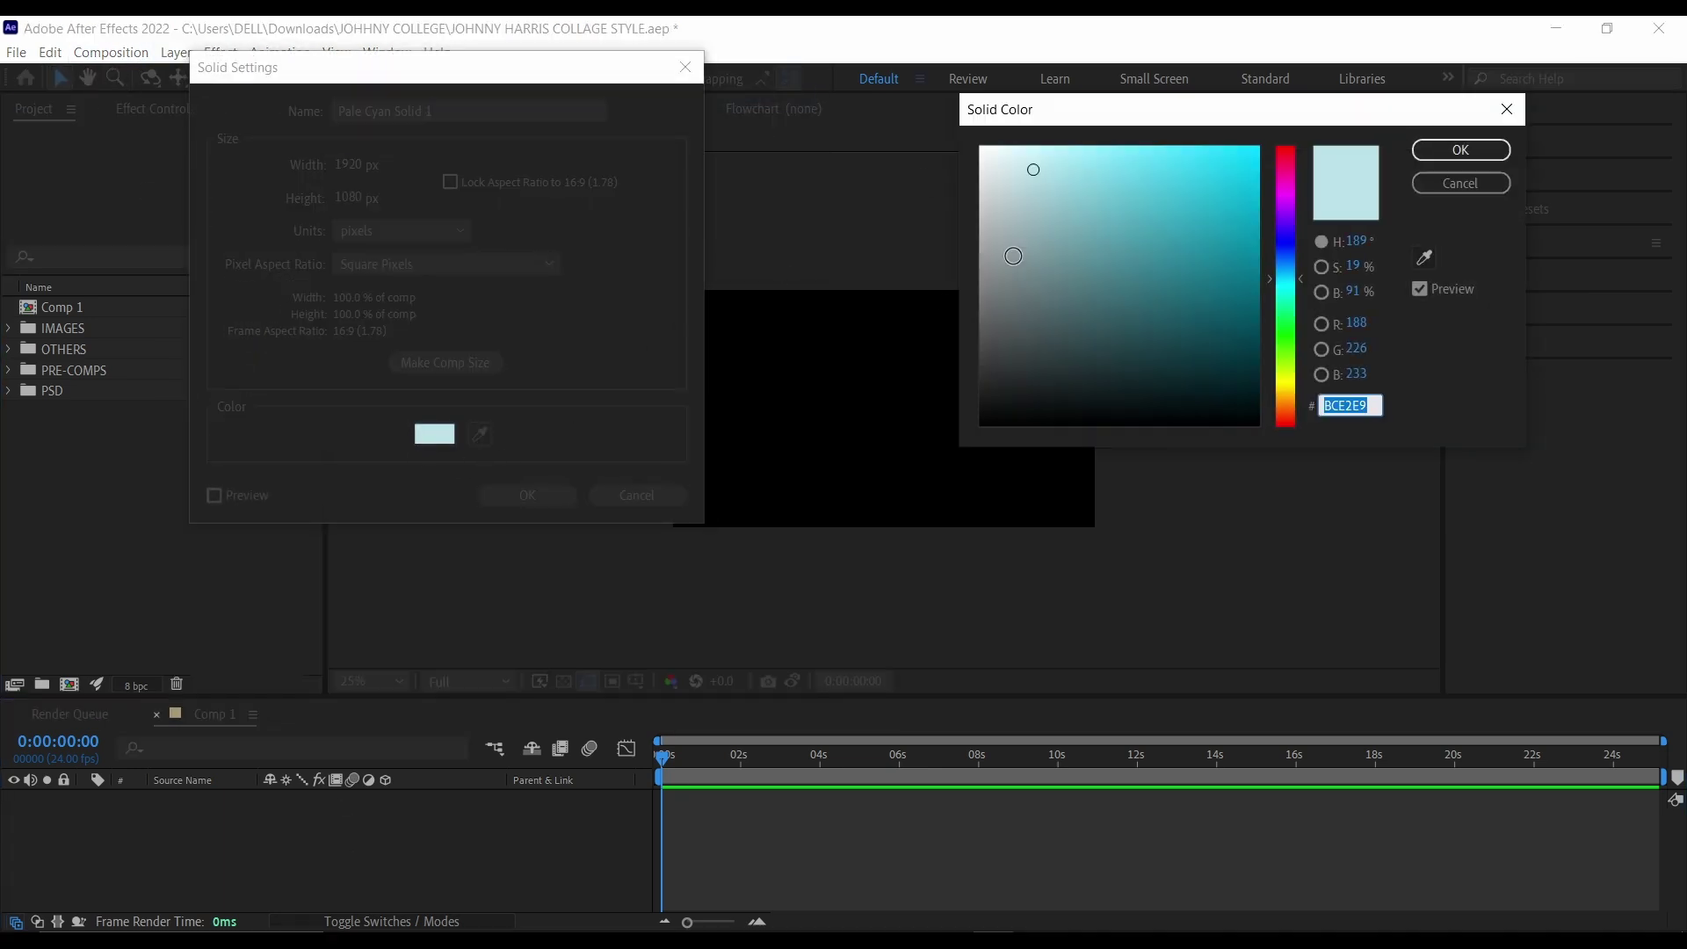
click(1419, 151)
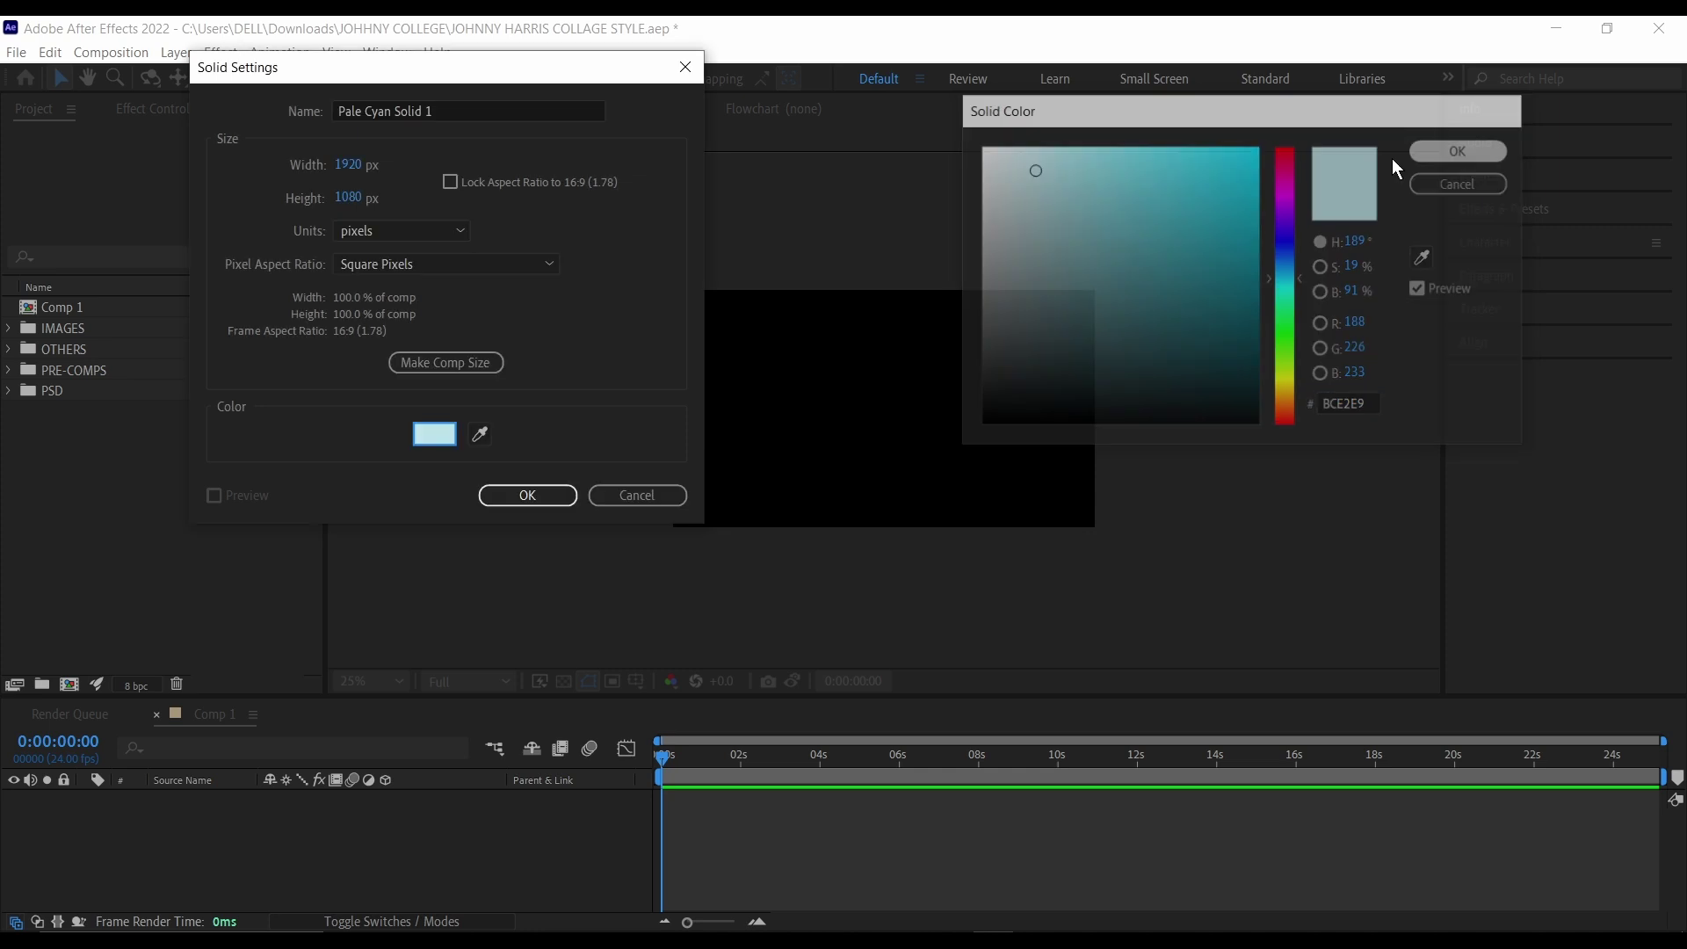
click(569, 491)
click(224, 863)
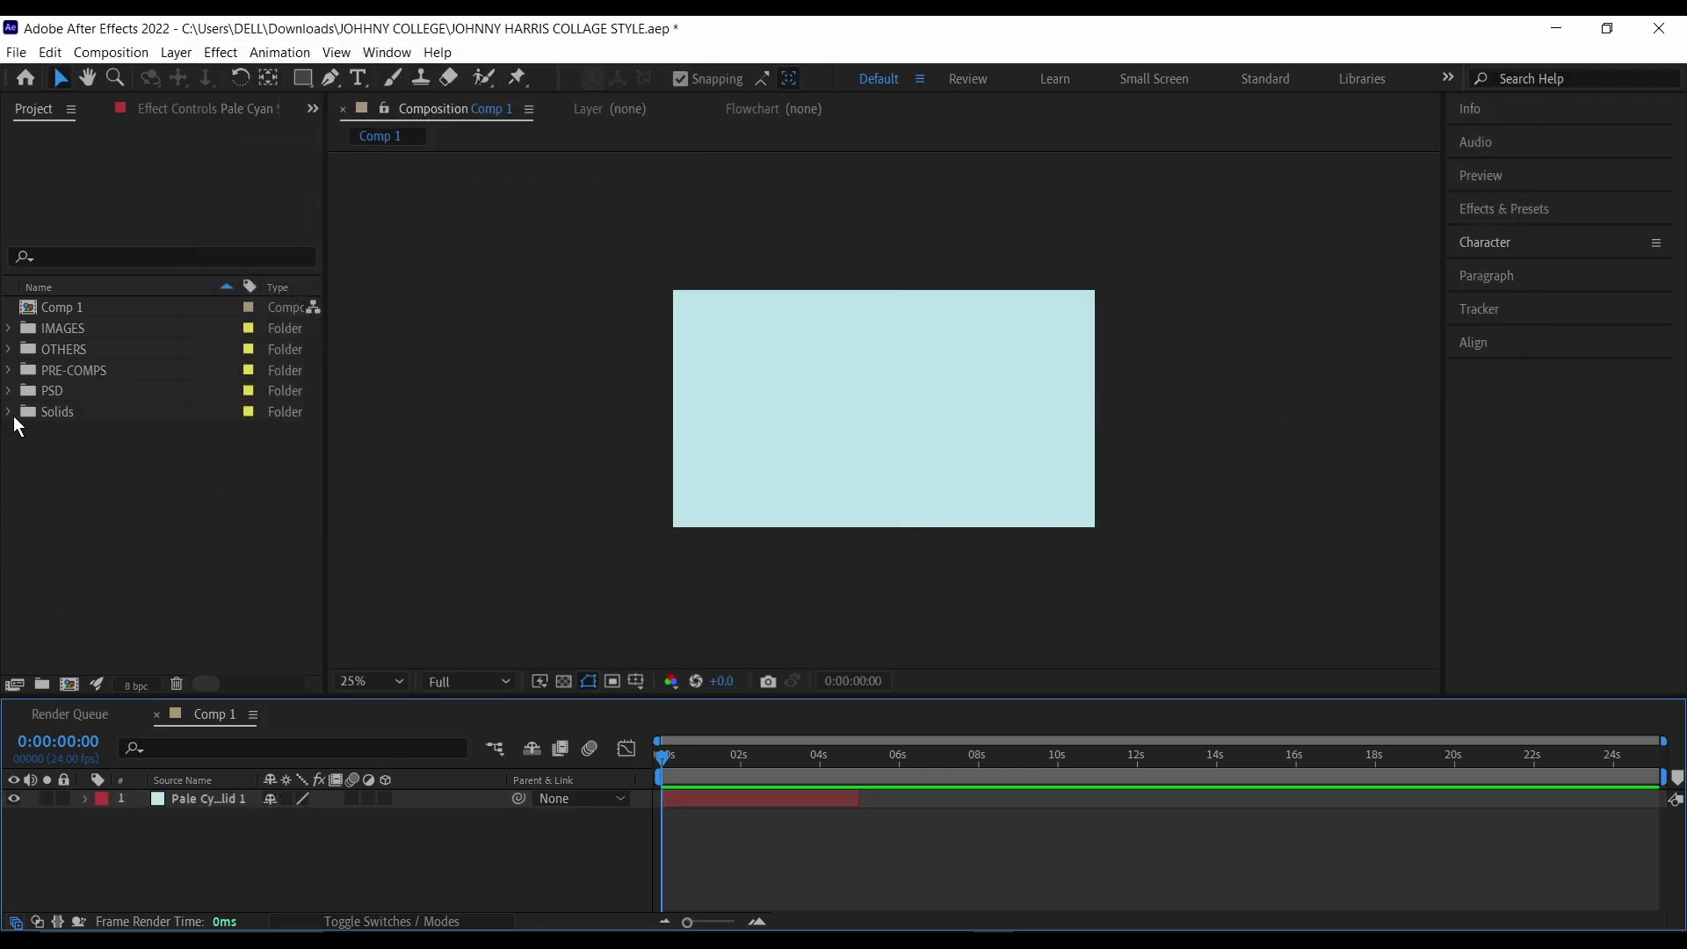
Step: Place Johnny college.mov from the OTHERS folder above the solid and extend the solid layer to about 24 seconds
click(11, 352)
drag(91, 370, 116, 798)
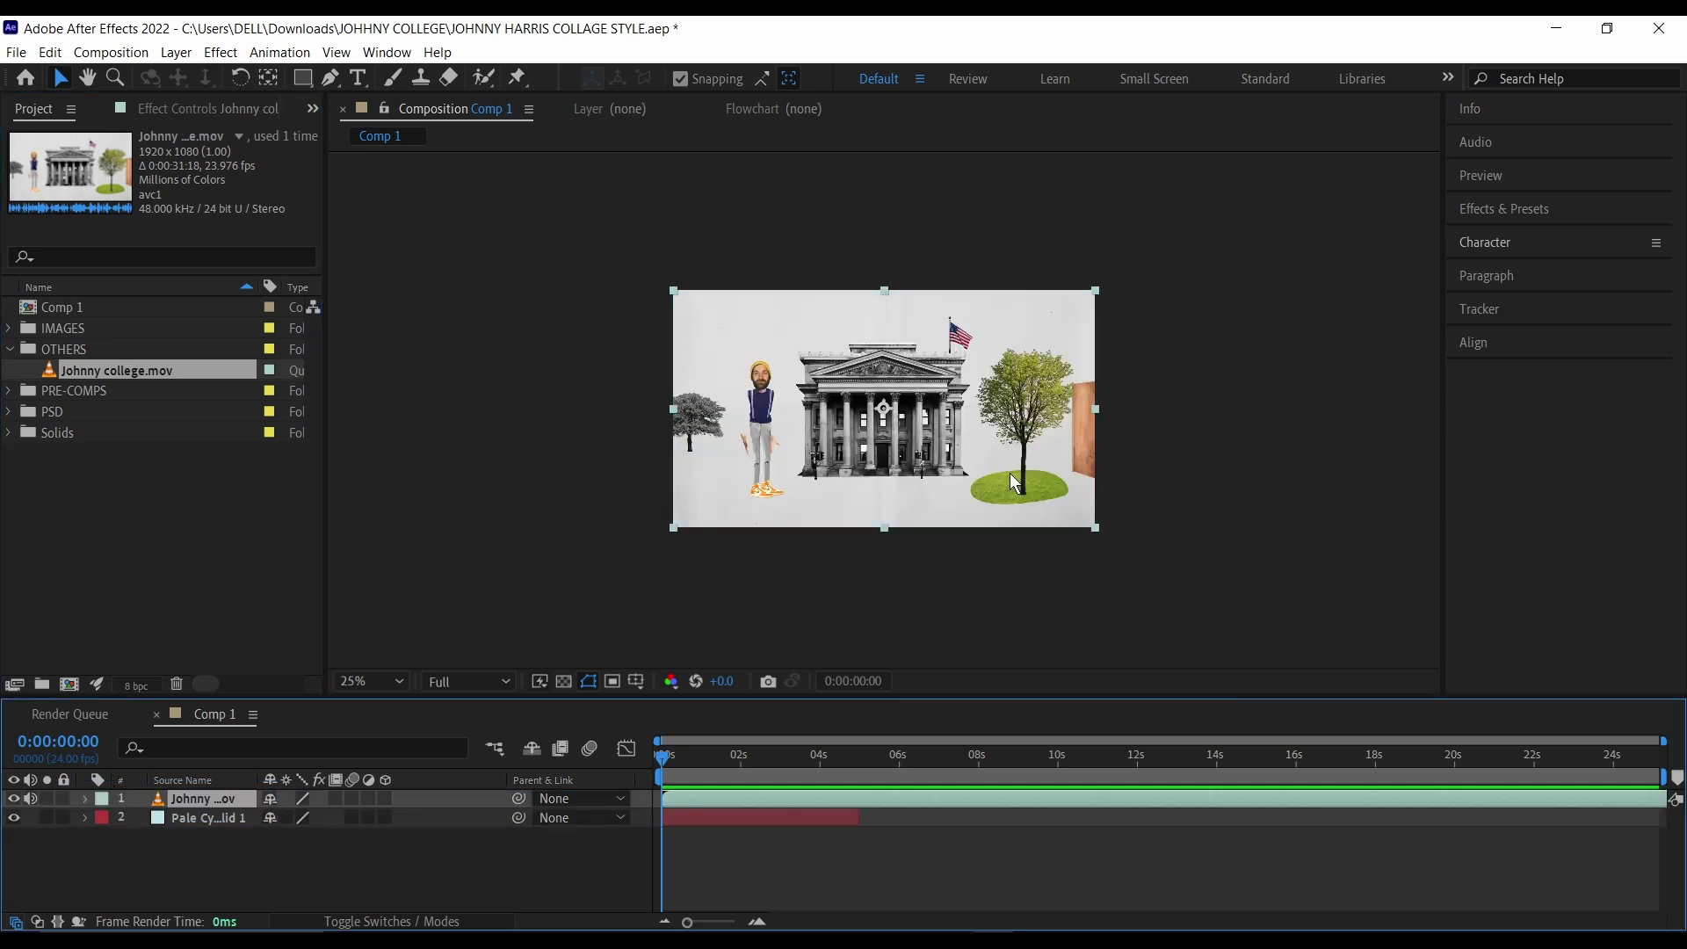
drag(859, 817, 1617, 791)
click(331, 878)
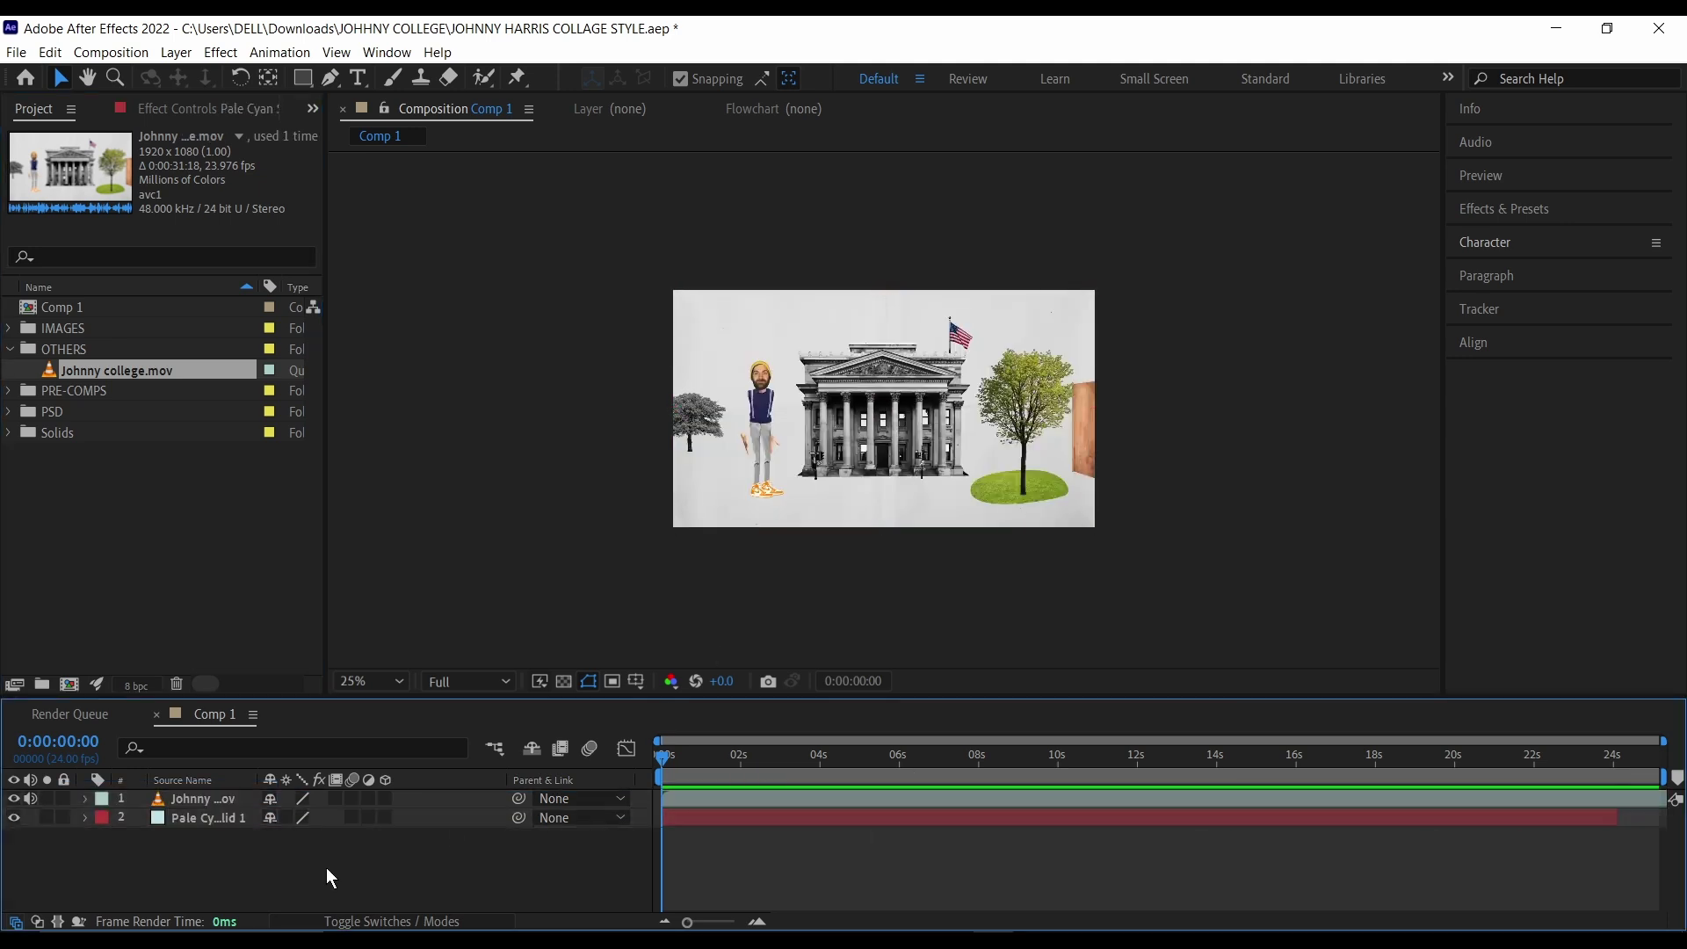
Step: Add BANKCAPITAL.psd from the PSD folder as the top layer and set its scale to 36%
click(10, 350)
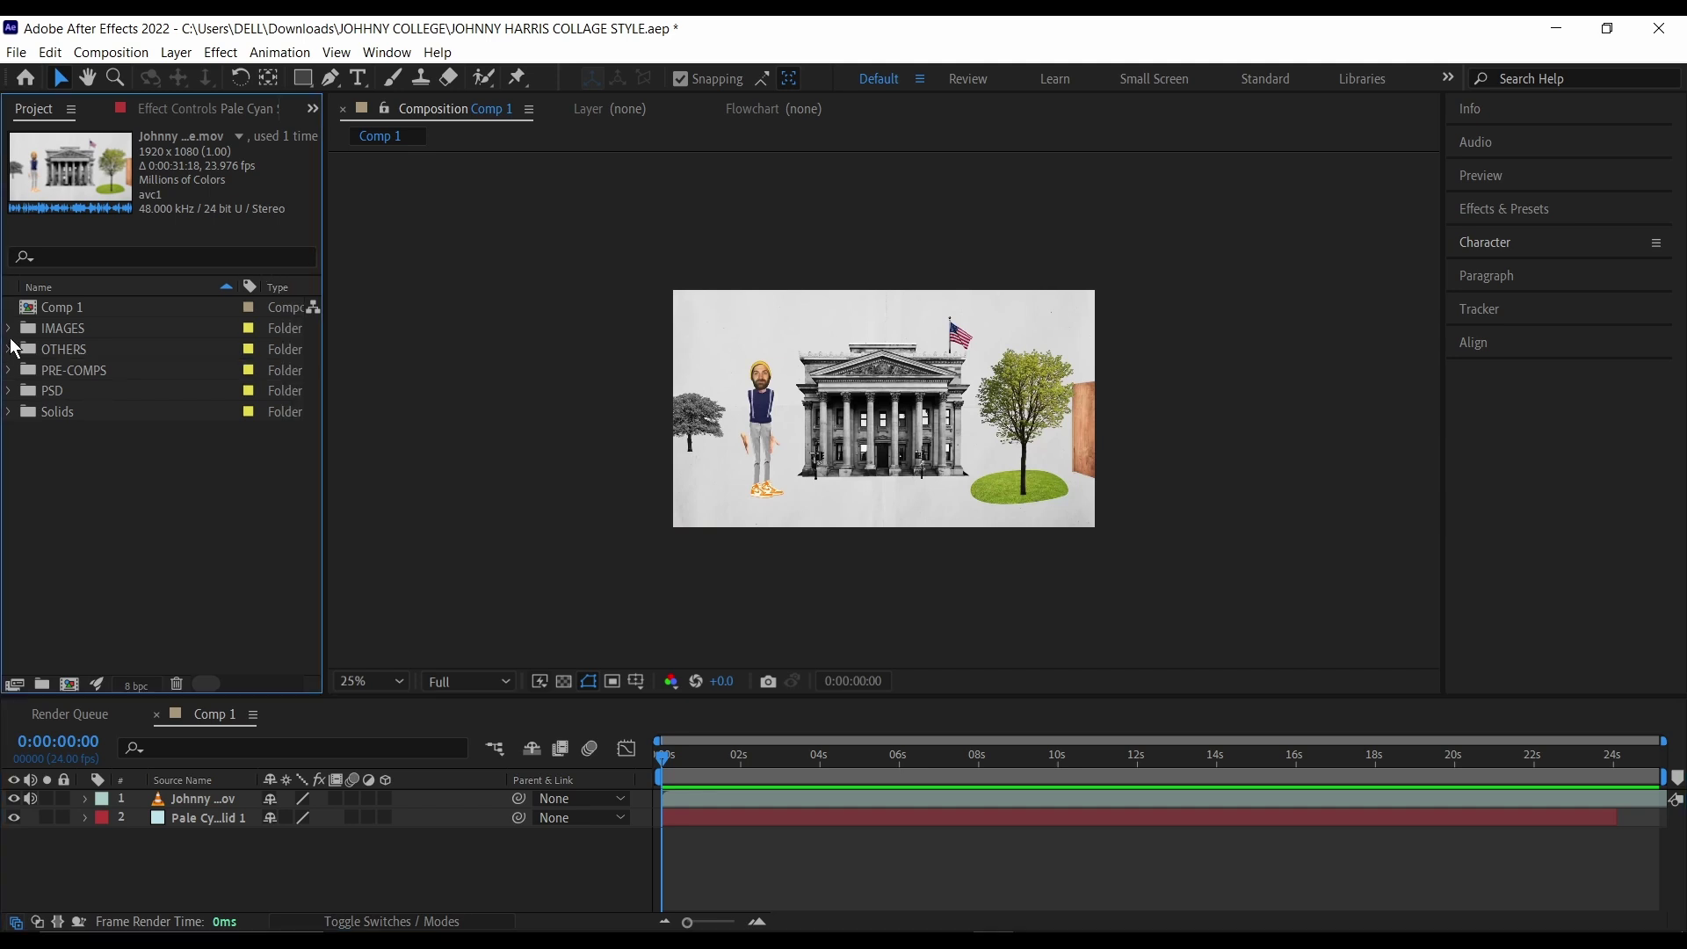
click(8, 391)
click(109, 412)
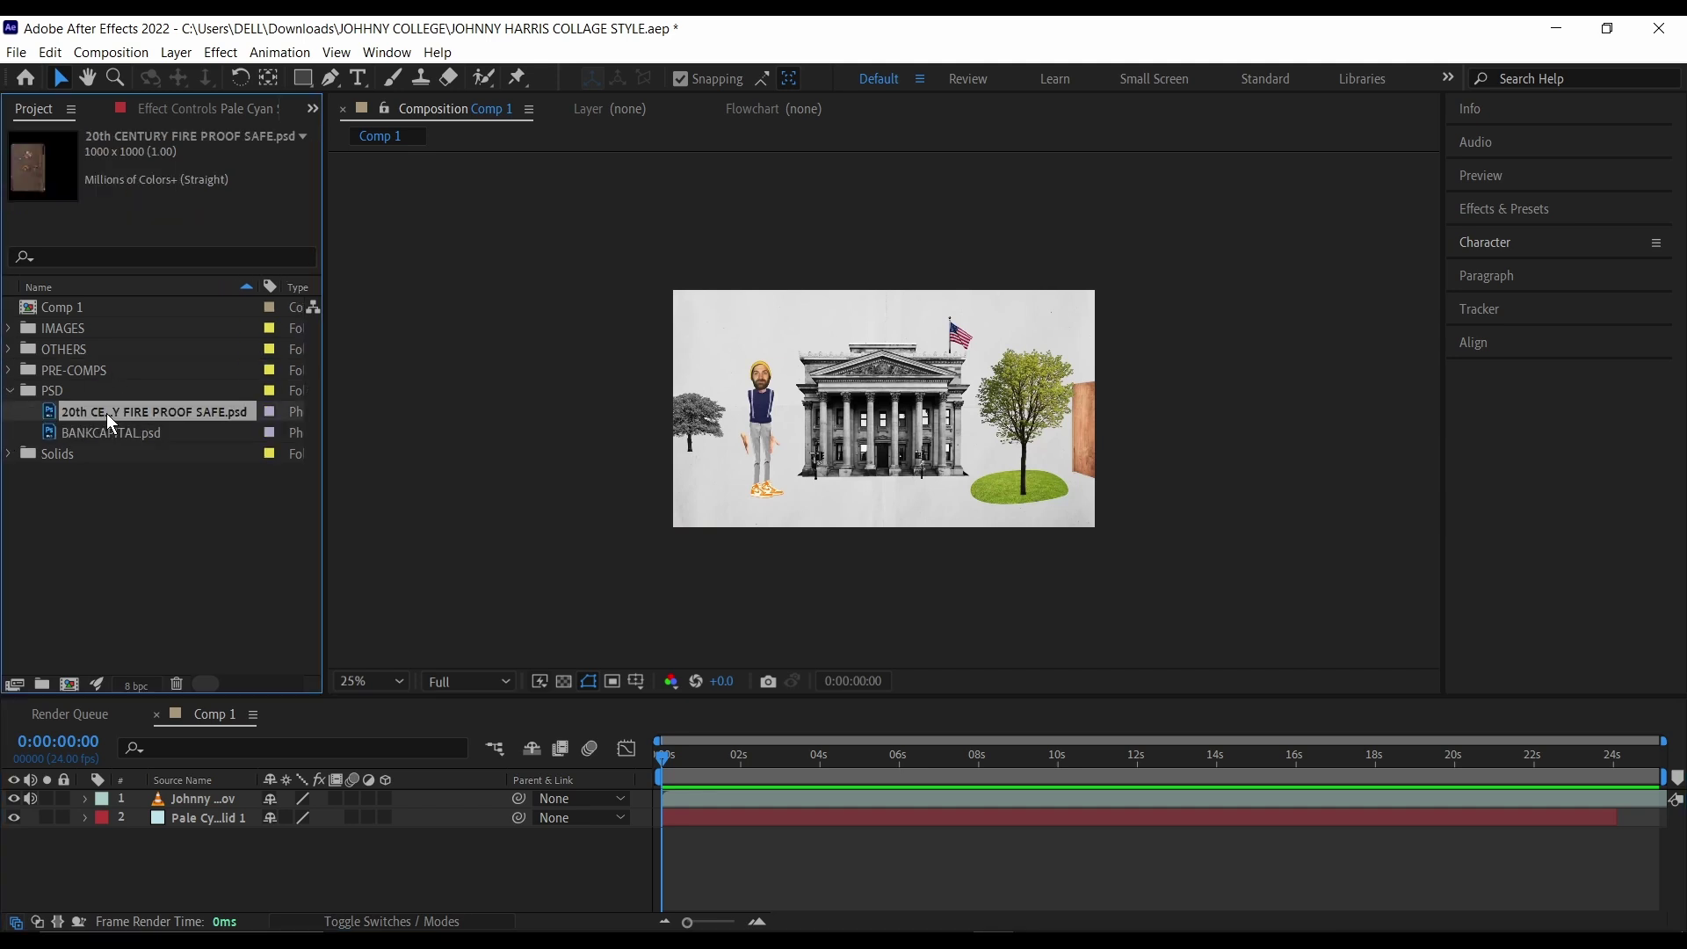
click(134, 430)
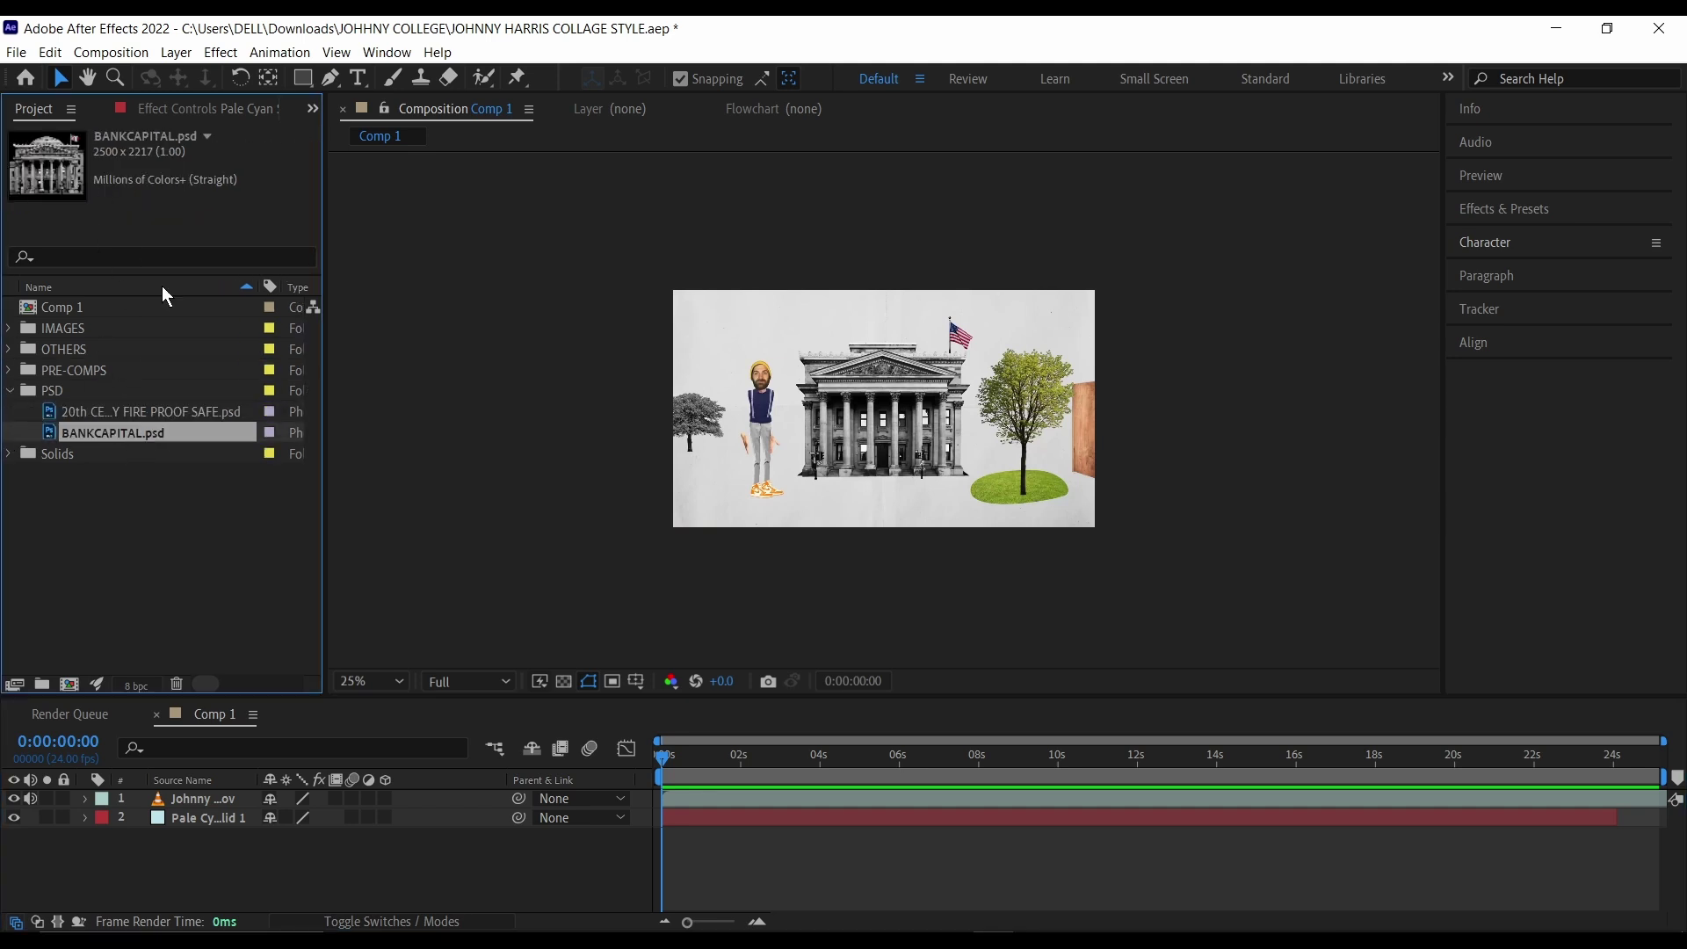
drag(129, 432, 173, 807)
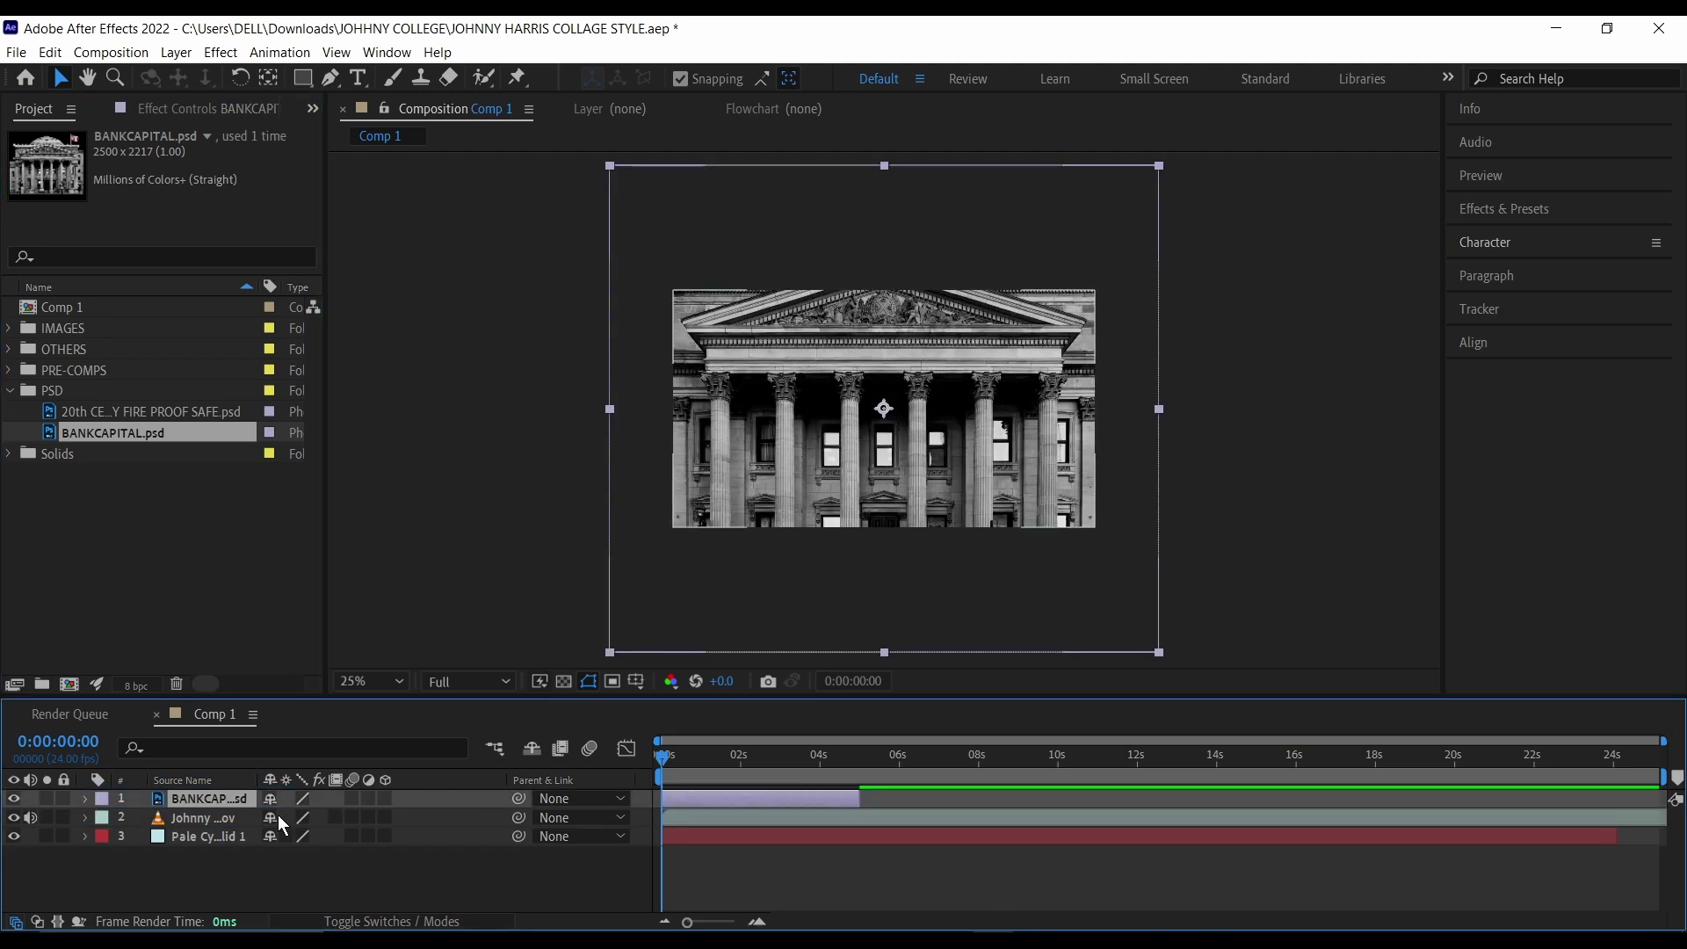
key(s)
drag(293, 817, 233, 835)
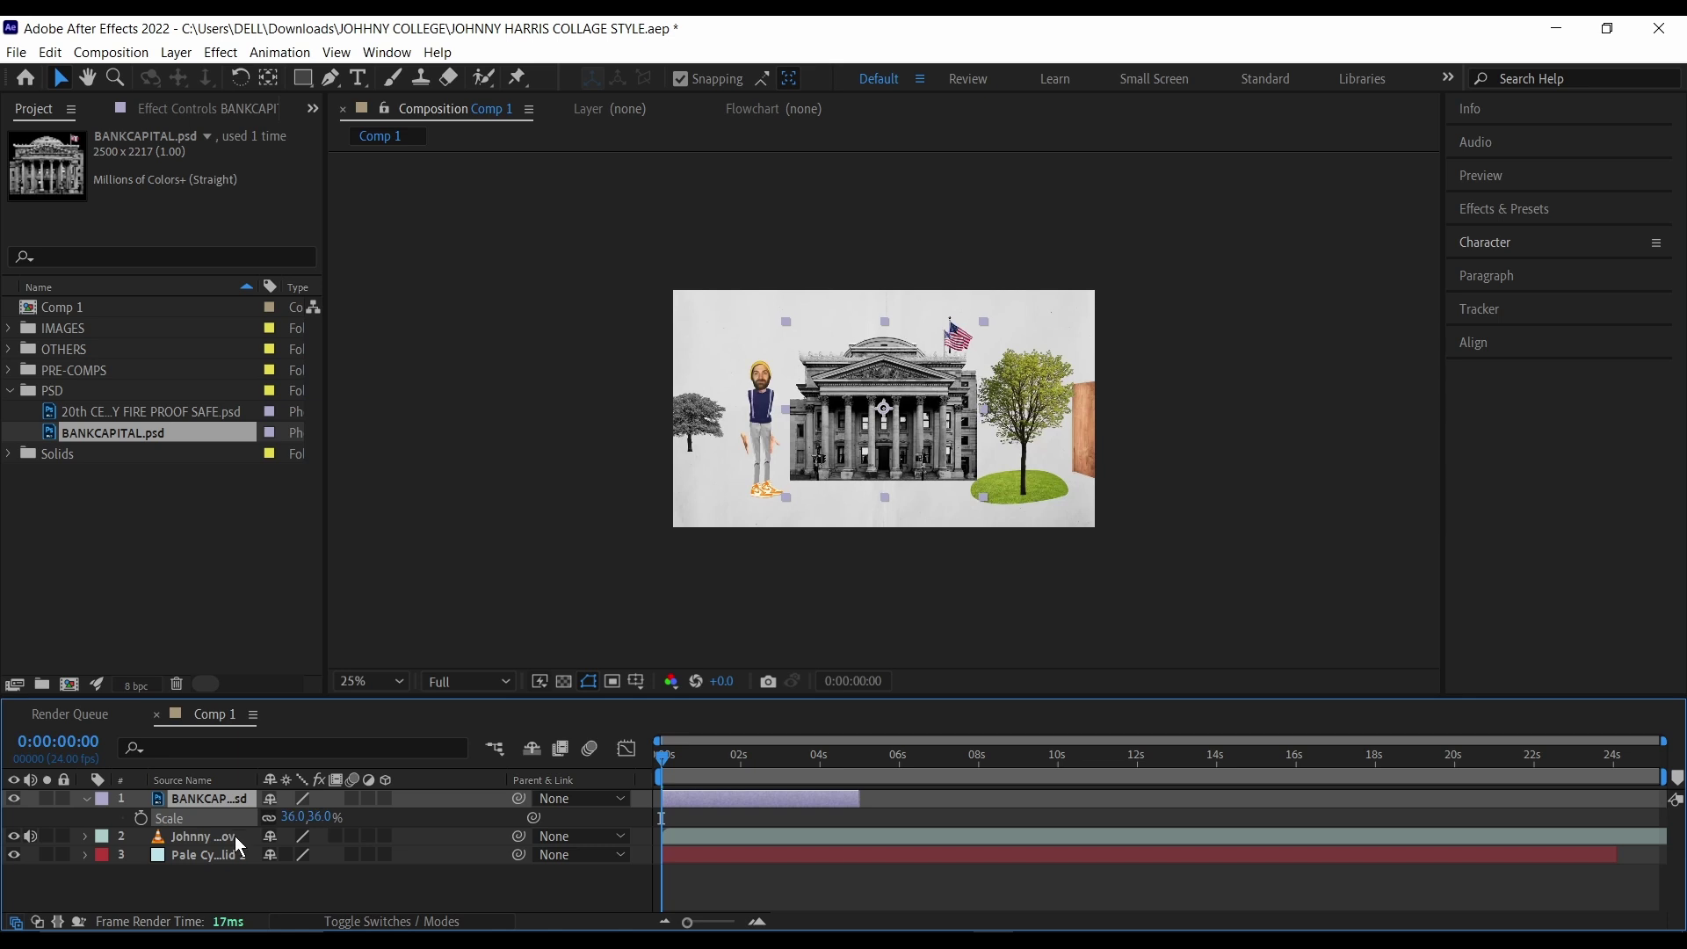
Step: Turn the BANKCAPITAL layer into a 3D layer and hide the Johnny college.mov video
click(387, 798)
click(85, 799)
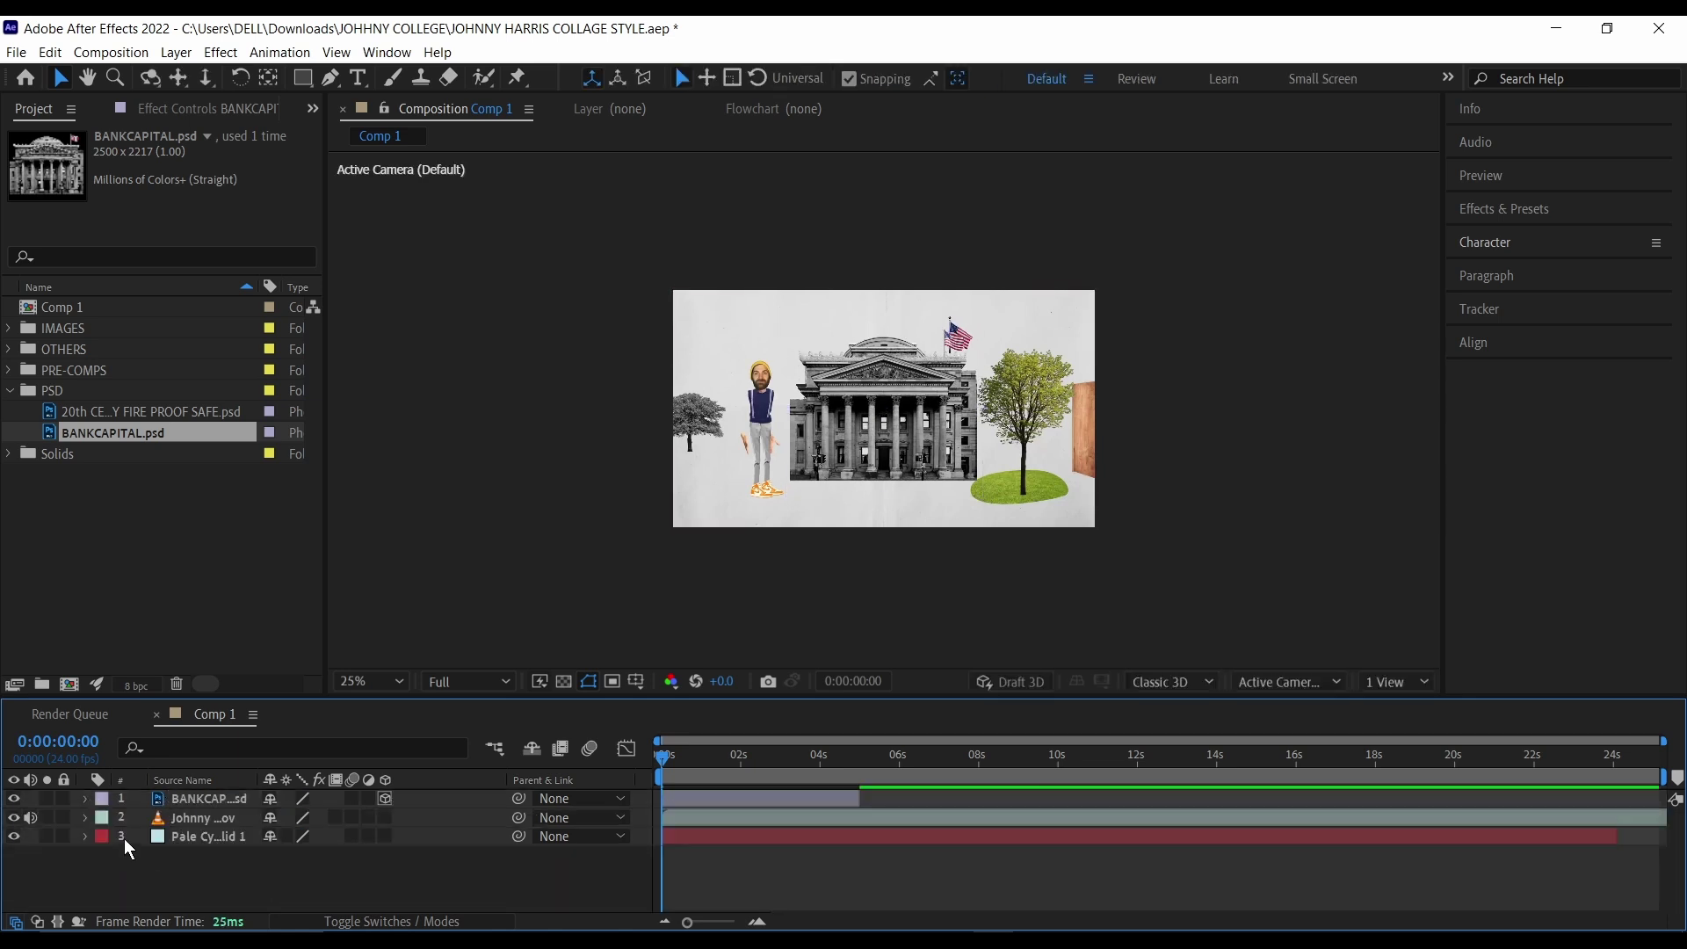
click(14, 819)
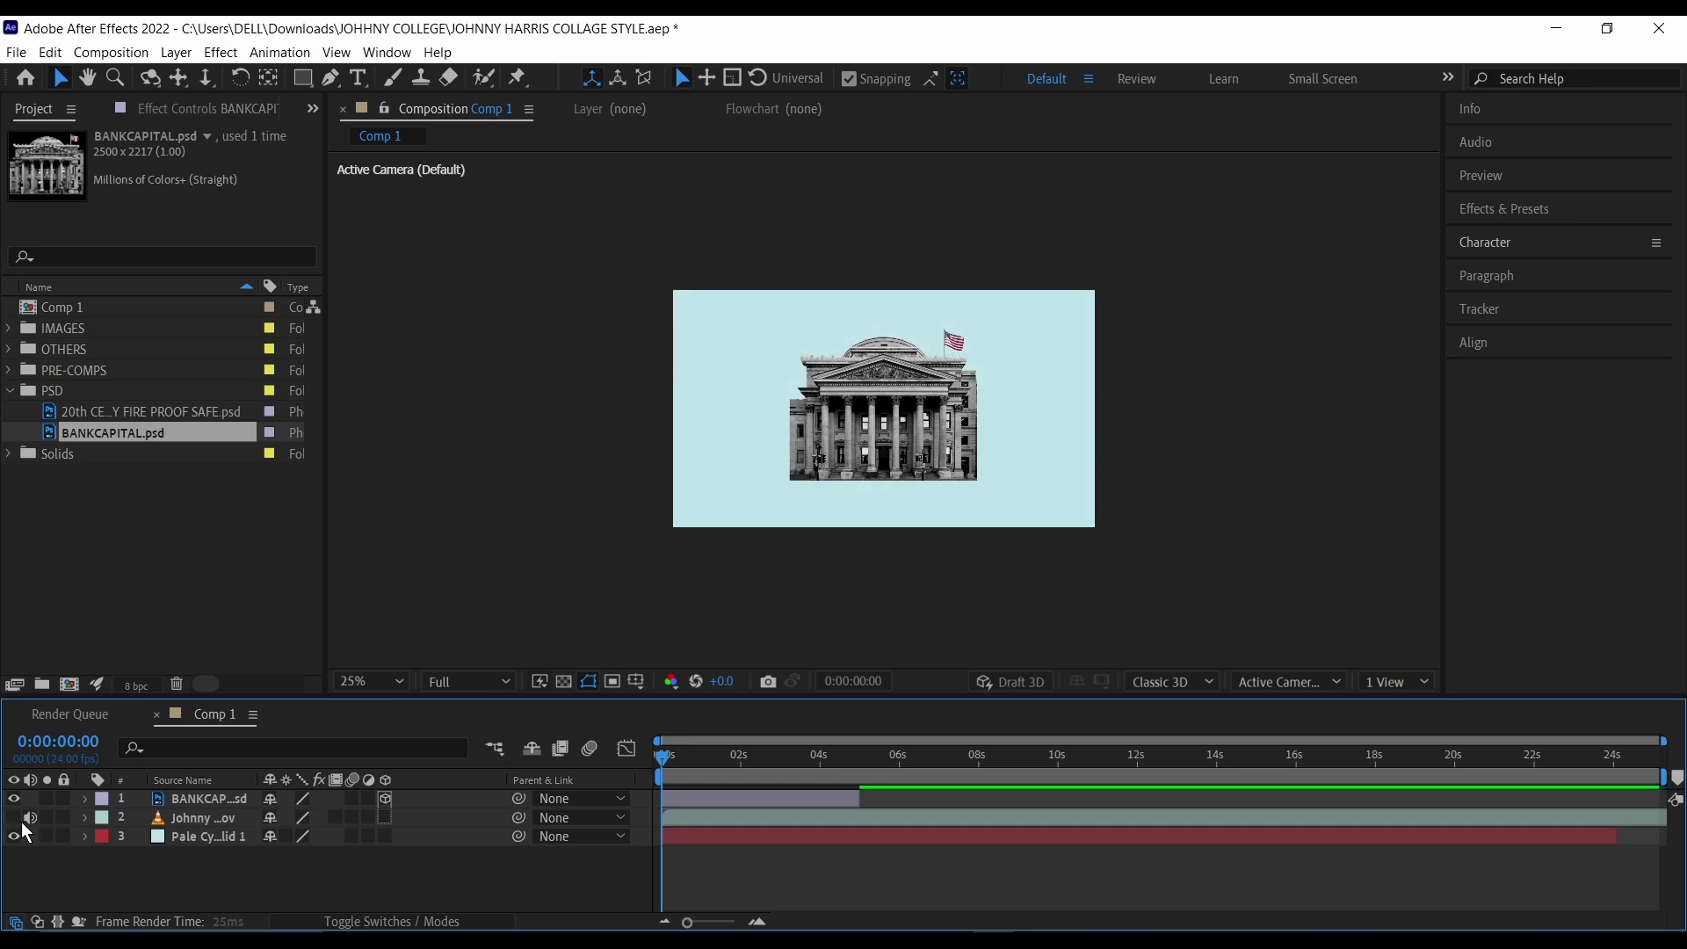
Step: Add a null object to the composition and make it a 3D layer
right_click(181, 872)
mouse_move(319, 645)
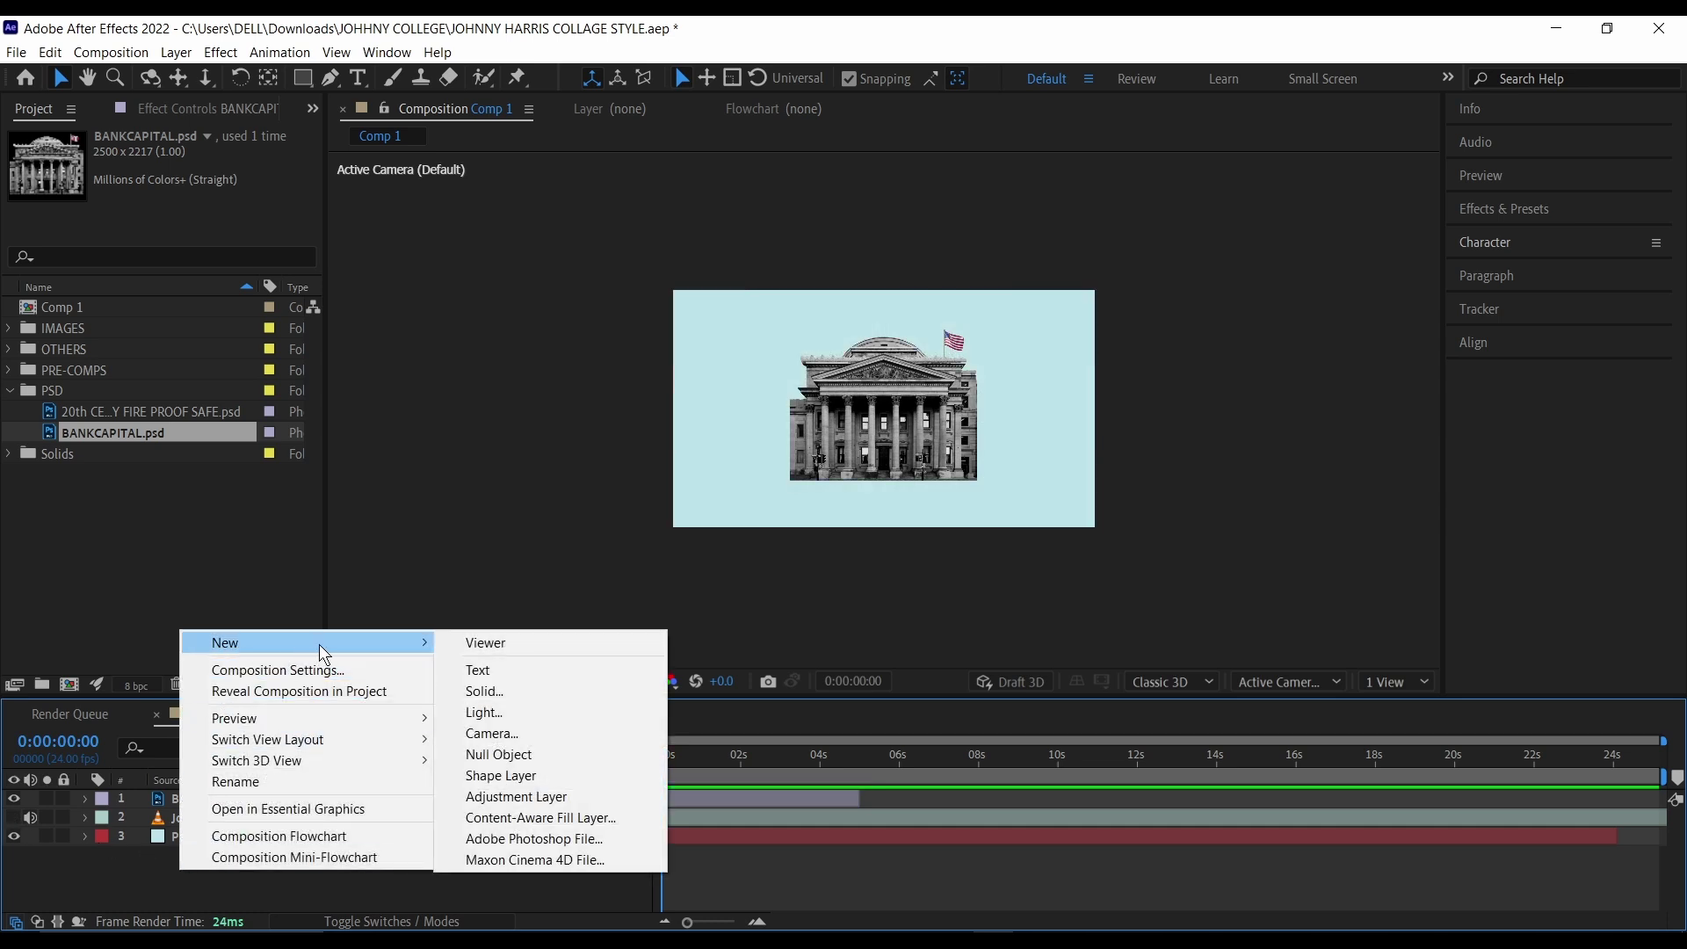
click(526, 755)
click(384, 798)
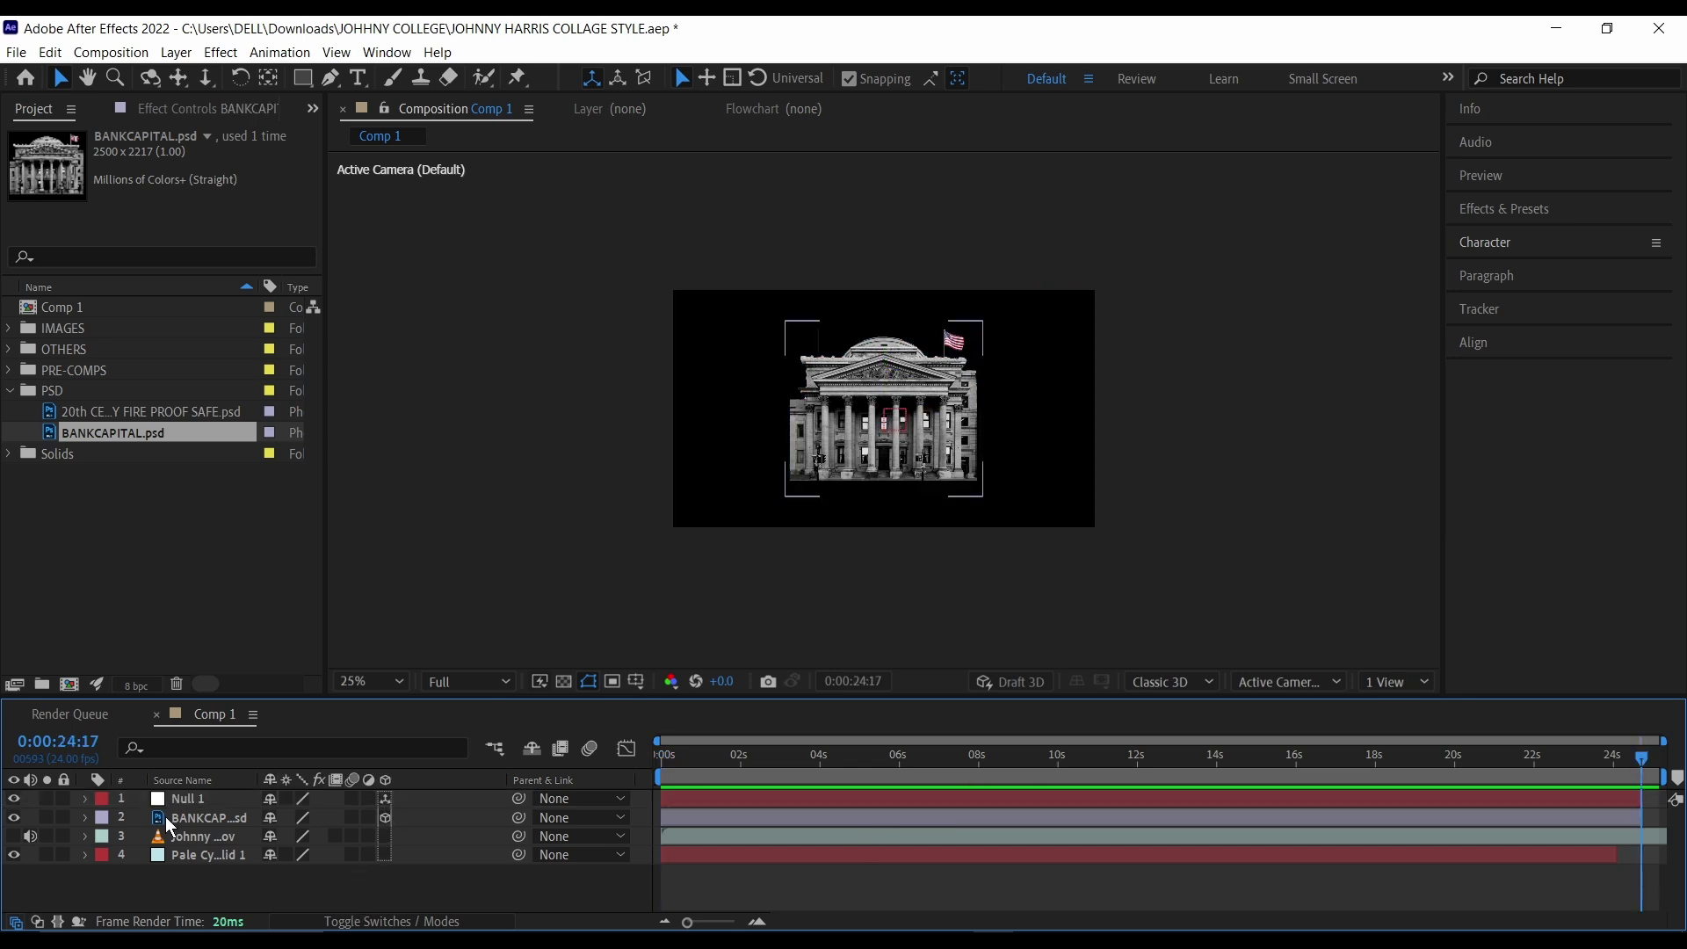
Step: Extend the null and BANKCAPITAL layers to 0:00:24:17 and parent the BANKCAPITAL layer to the null
click(165, 818)
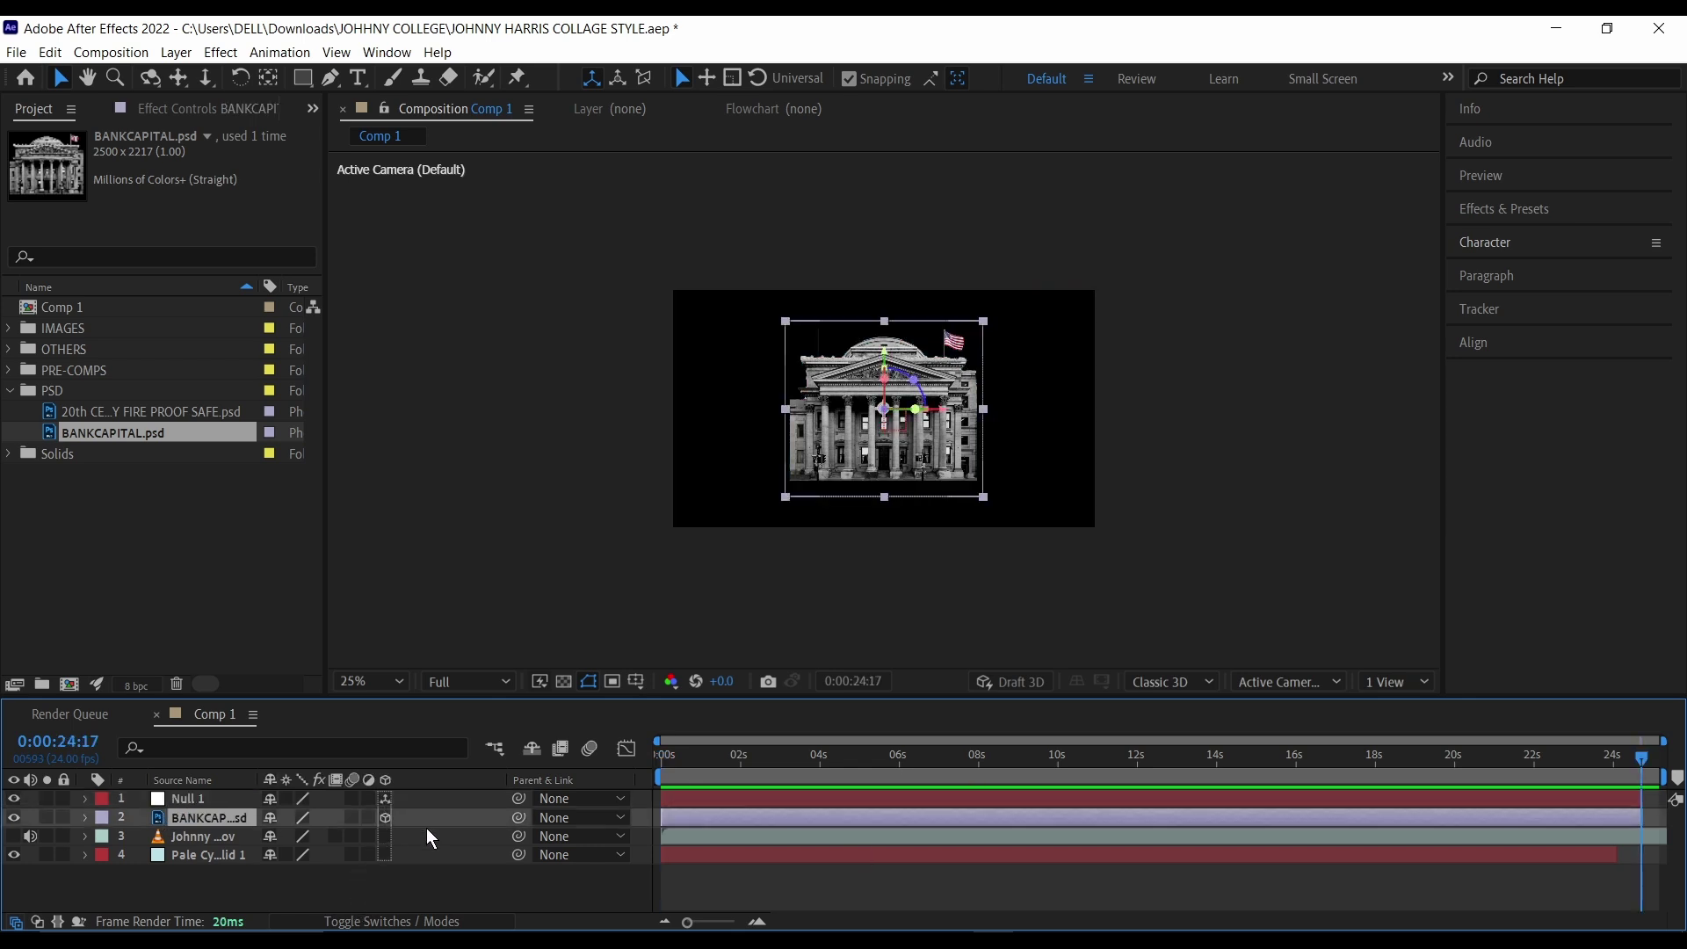
drag(520, 820, 213, 802)
click(666, 754)
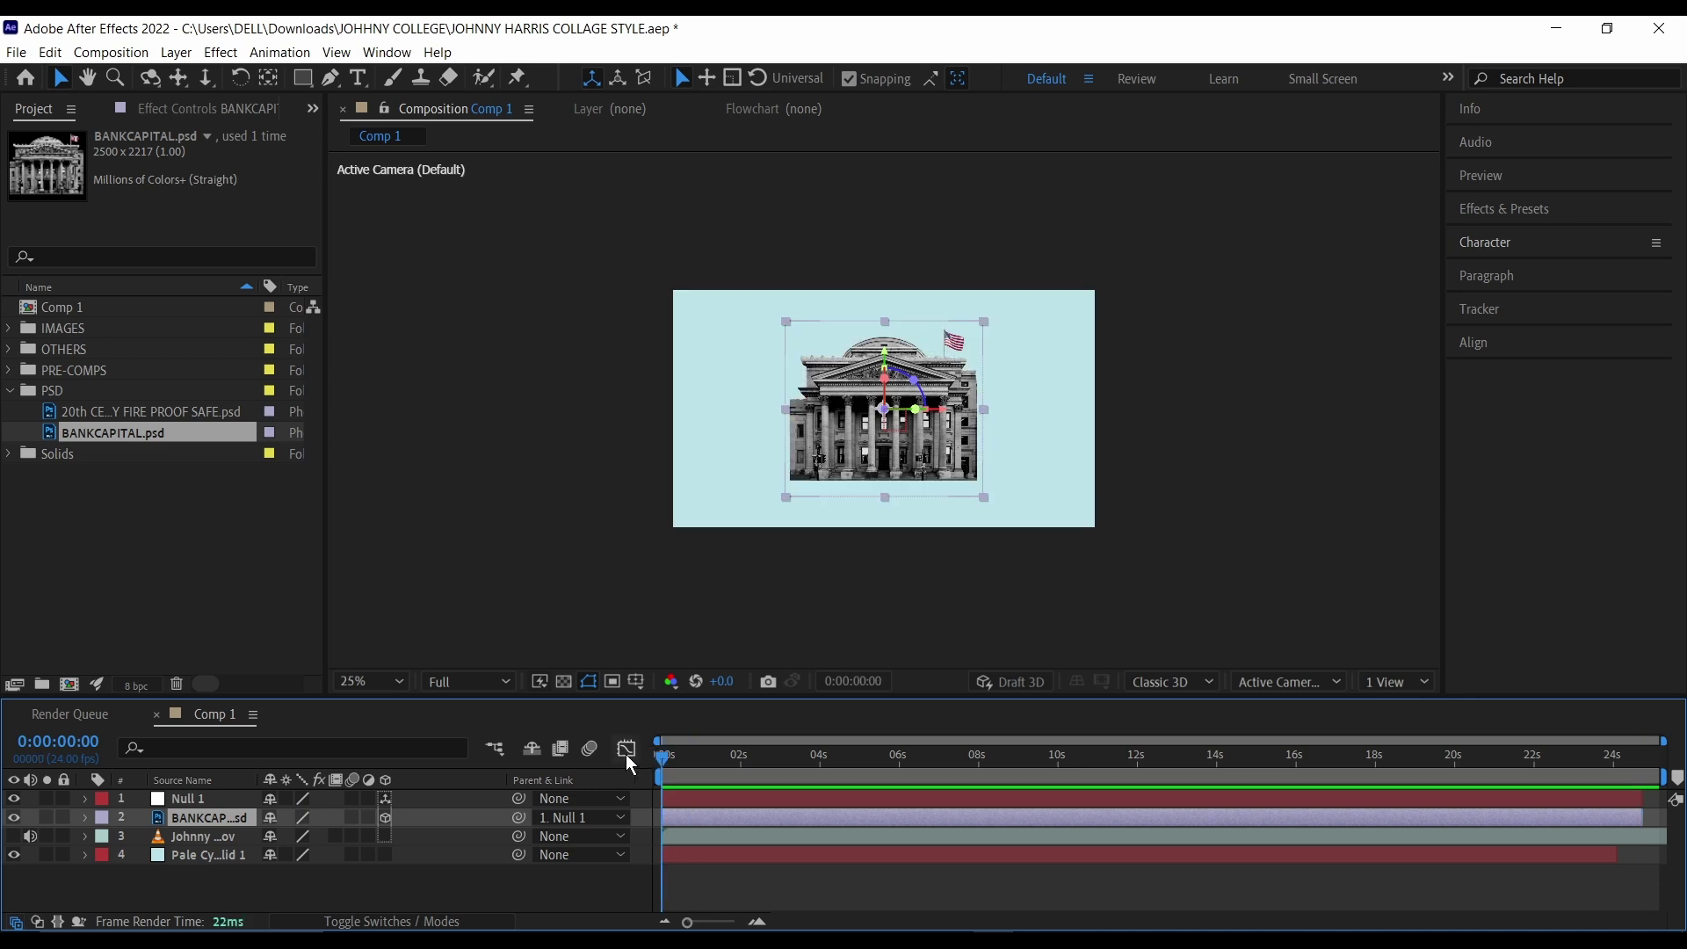
Step: Reveal the null layer's rotation and position properties and set its Y rotation to -50°
click(303, 908)
click(206, 798)
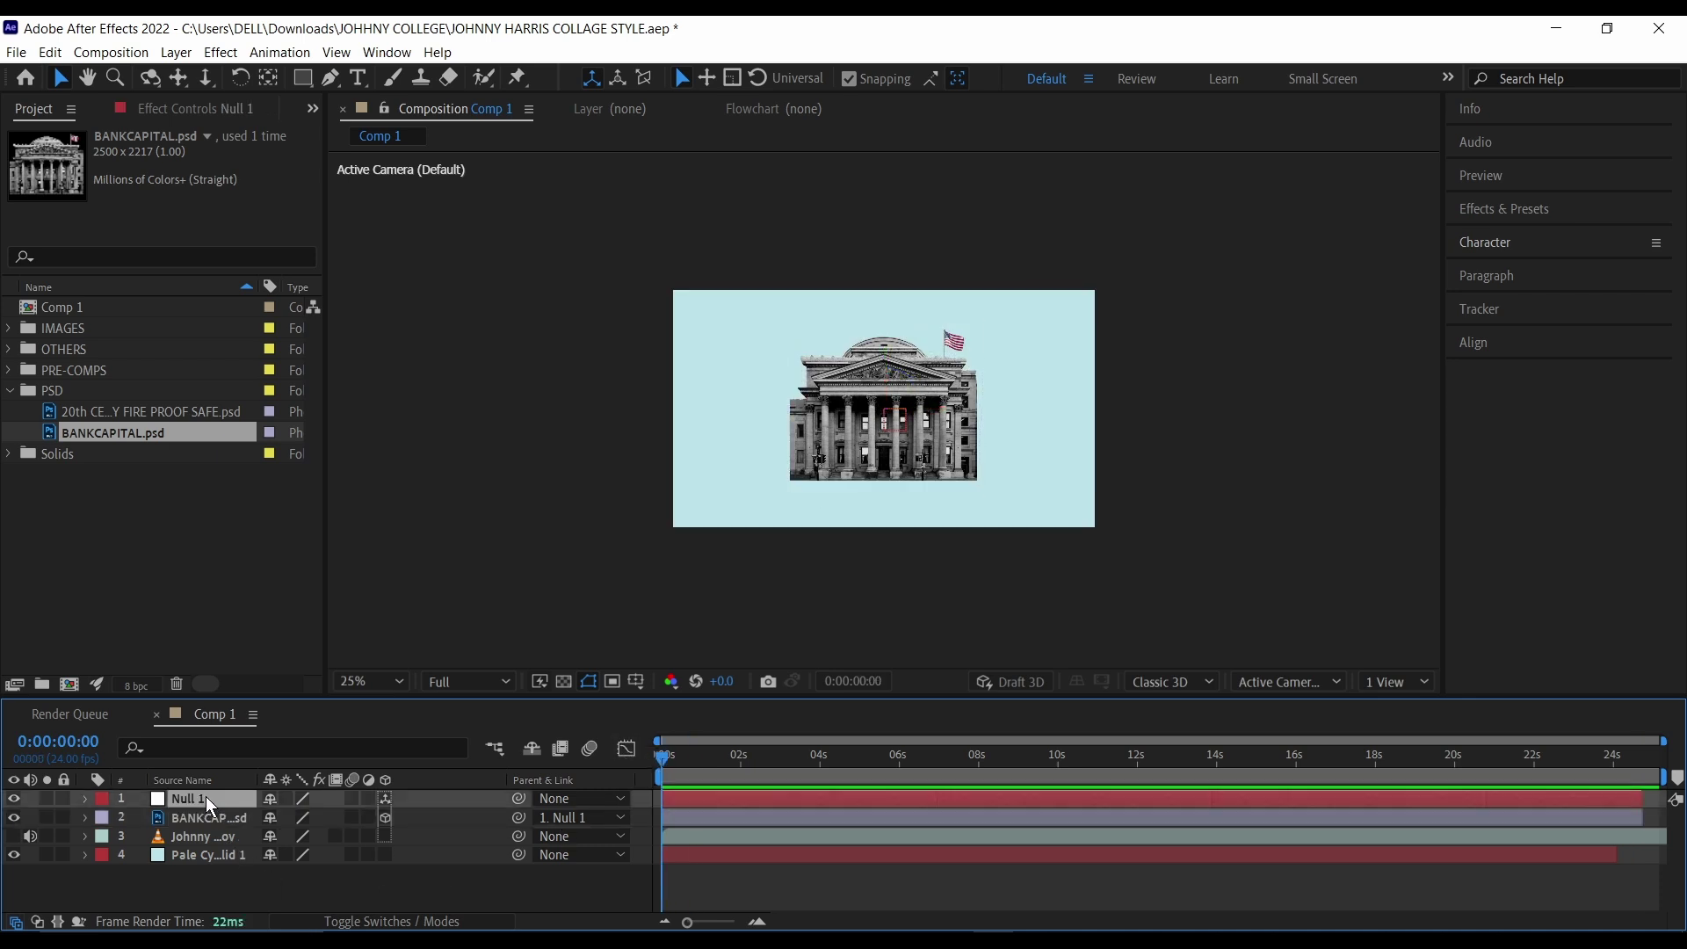
key(r)
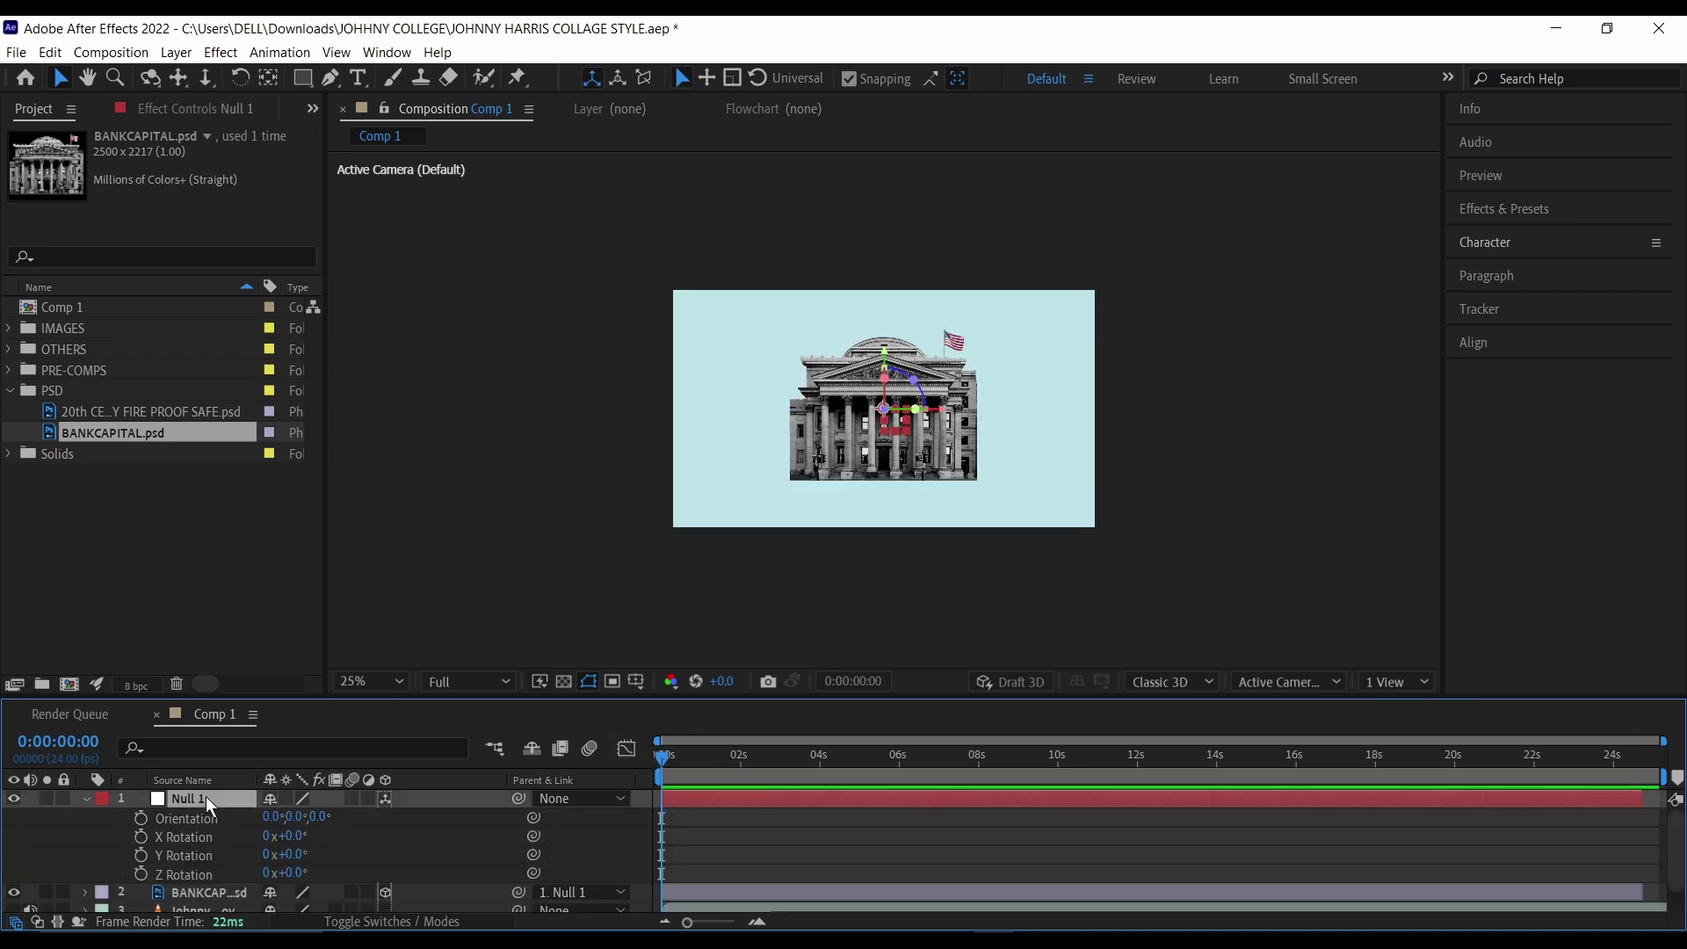
key(shift+p)
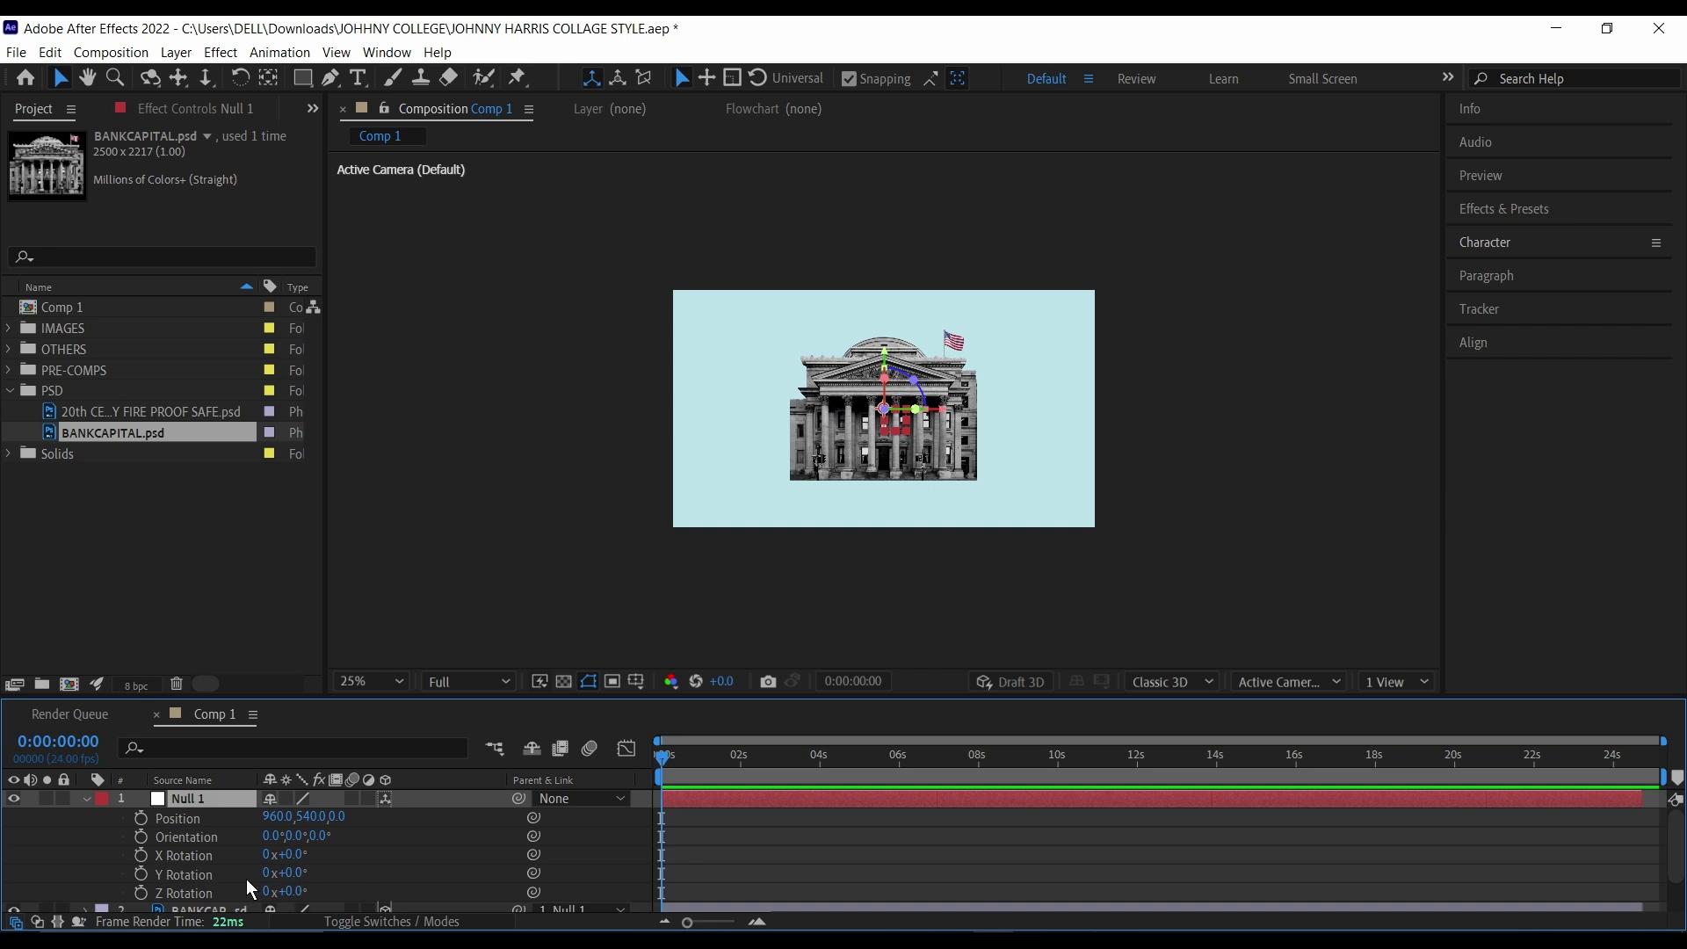
click(293, 872)
double_click(294, 872)
text(50)
click(417, 879)
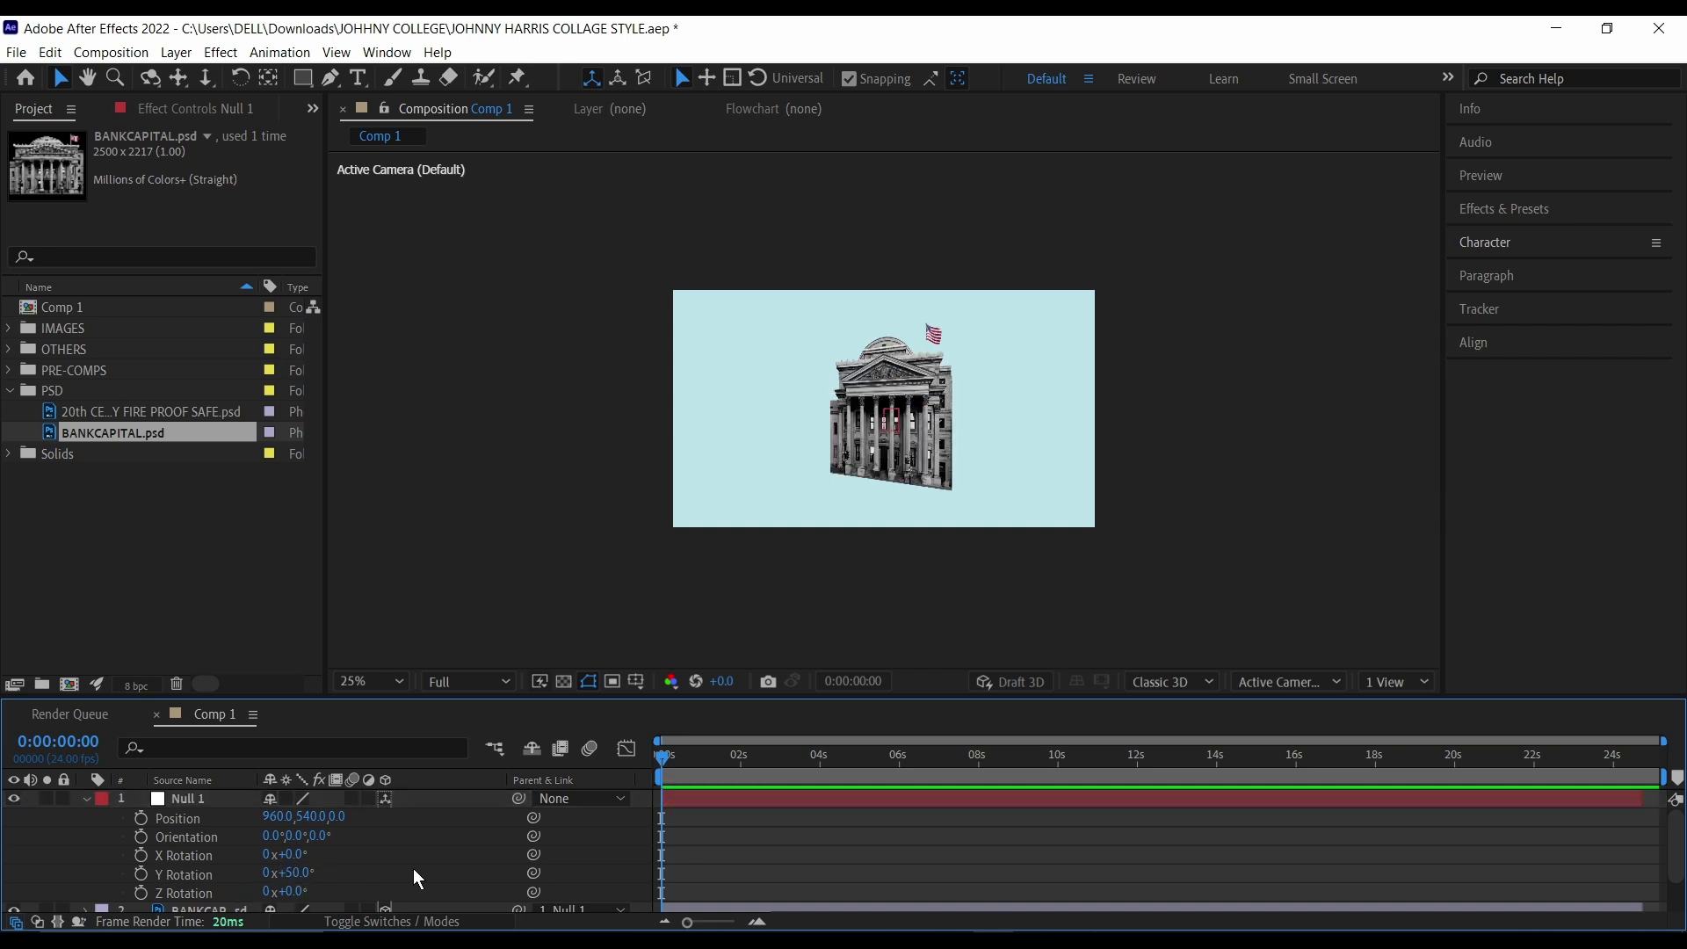
click(291, 873)
text(-50)
key(Return)
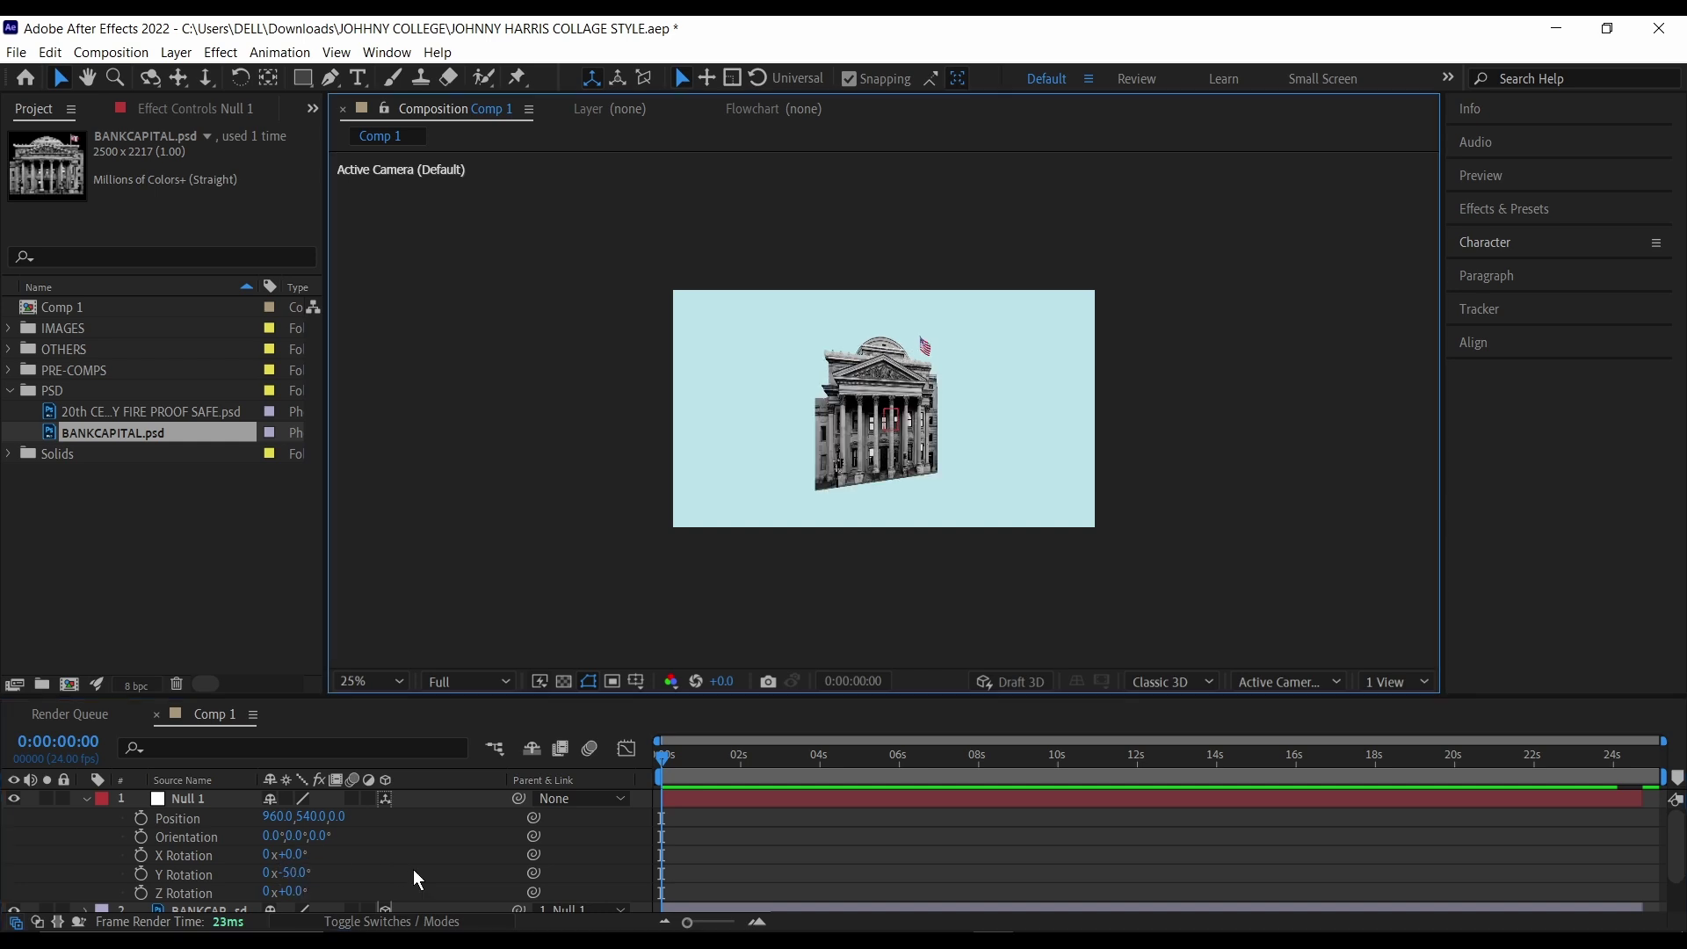
Step: Set the null layer's position to 1278 on X and 171 on Z, moving the bank rightward and back
click(276, 817)
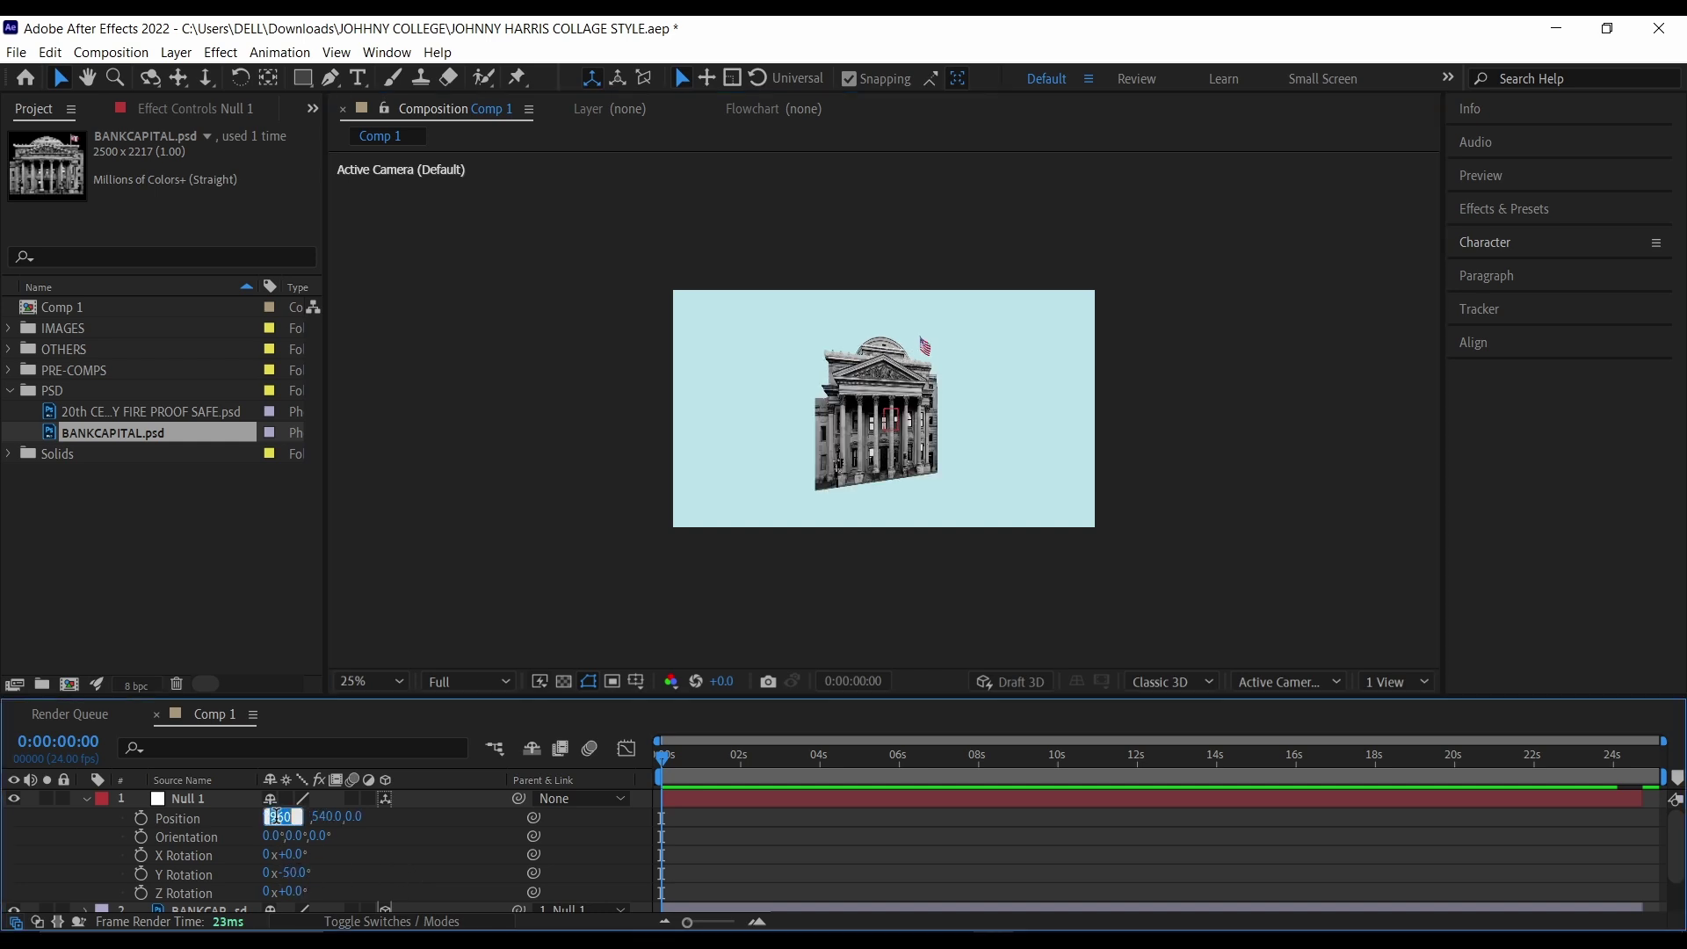
text(1278)
key(Tab)
key(Tab)
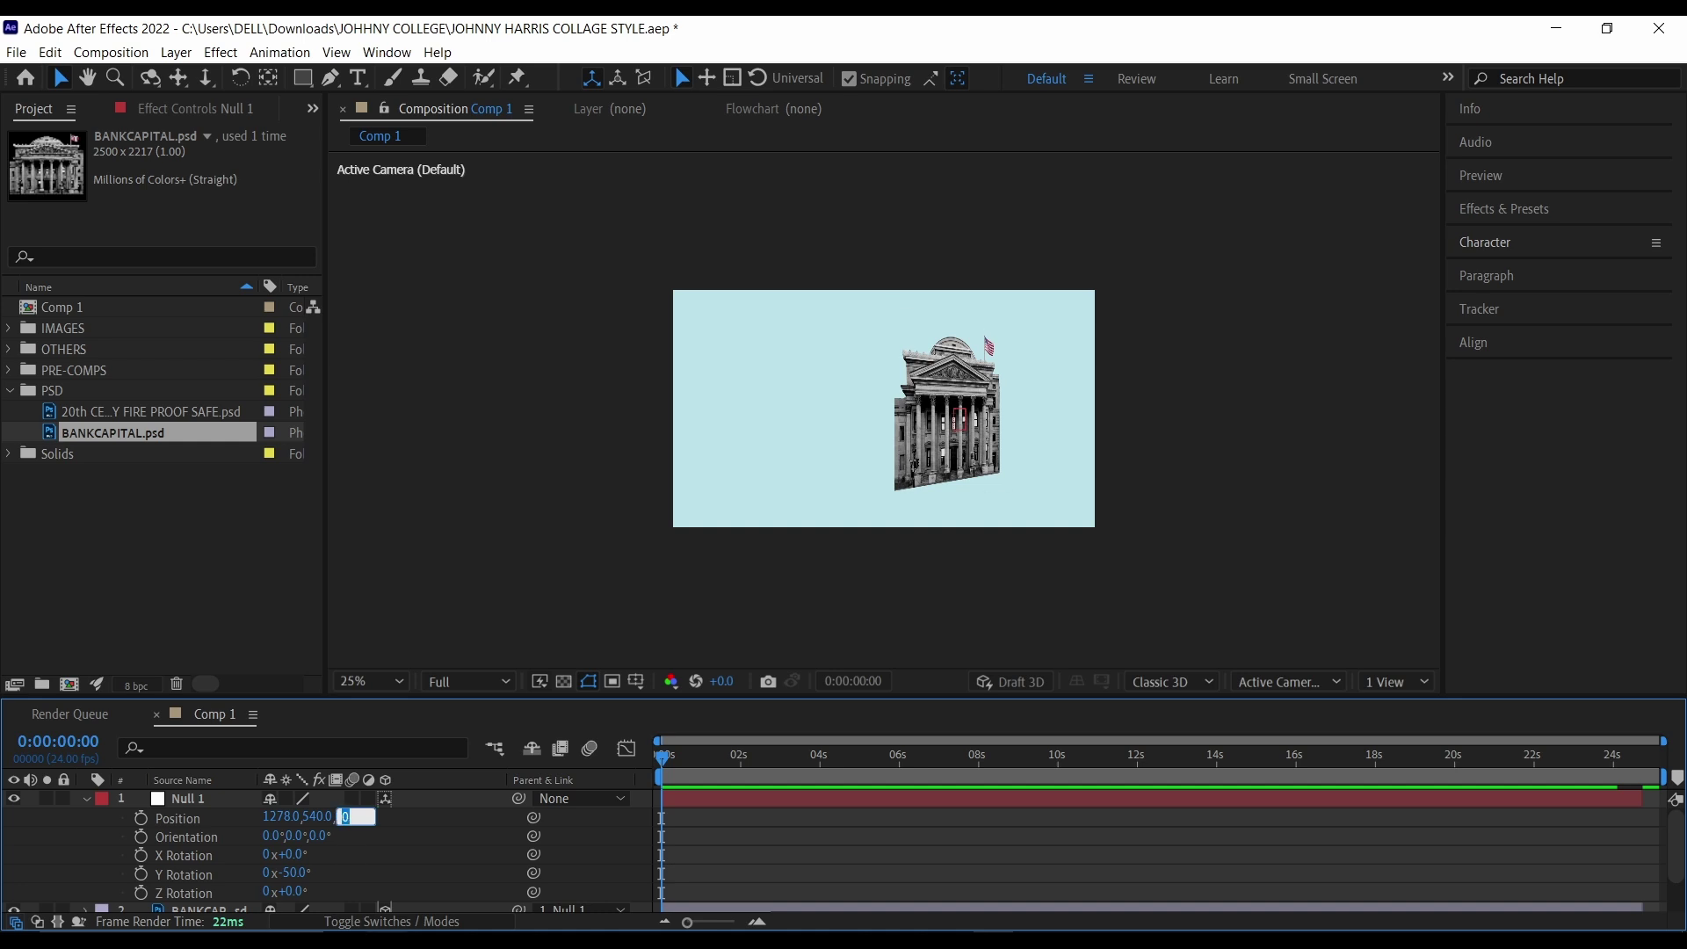
text(171)
key(Return)
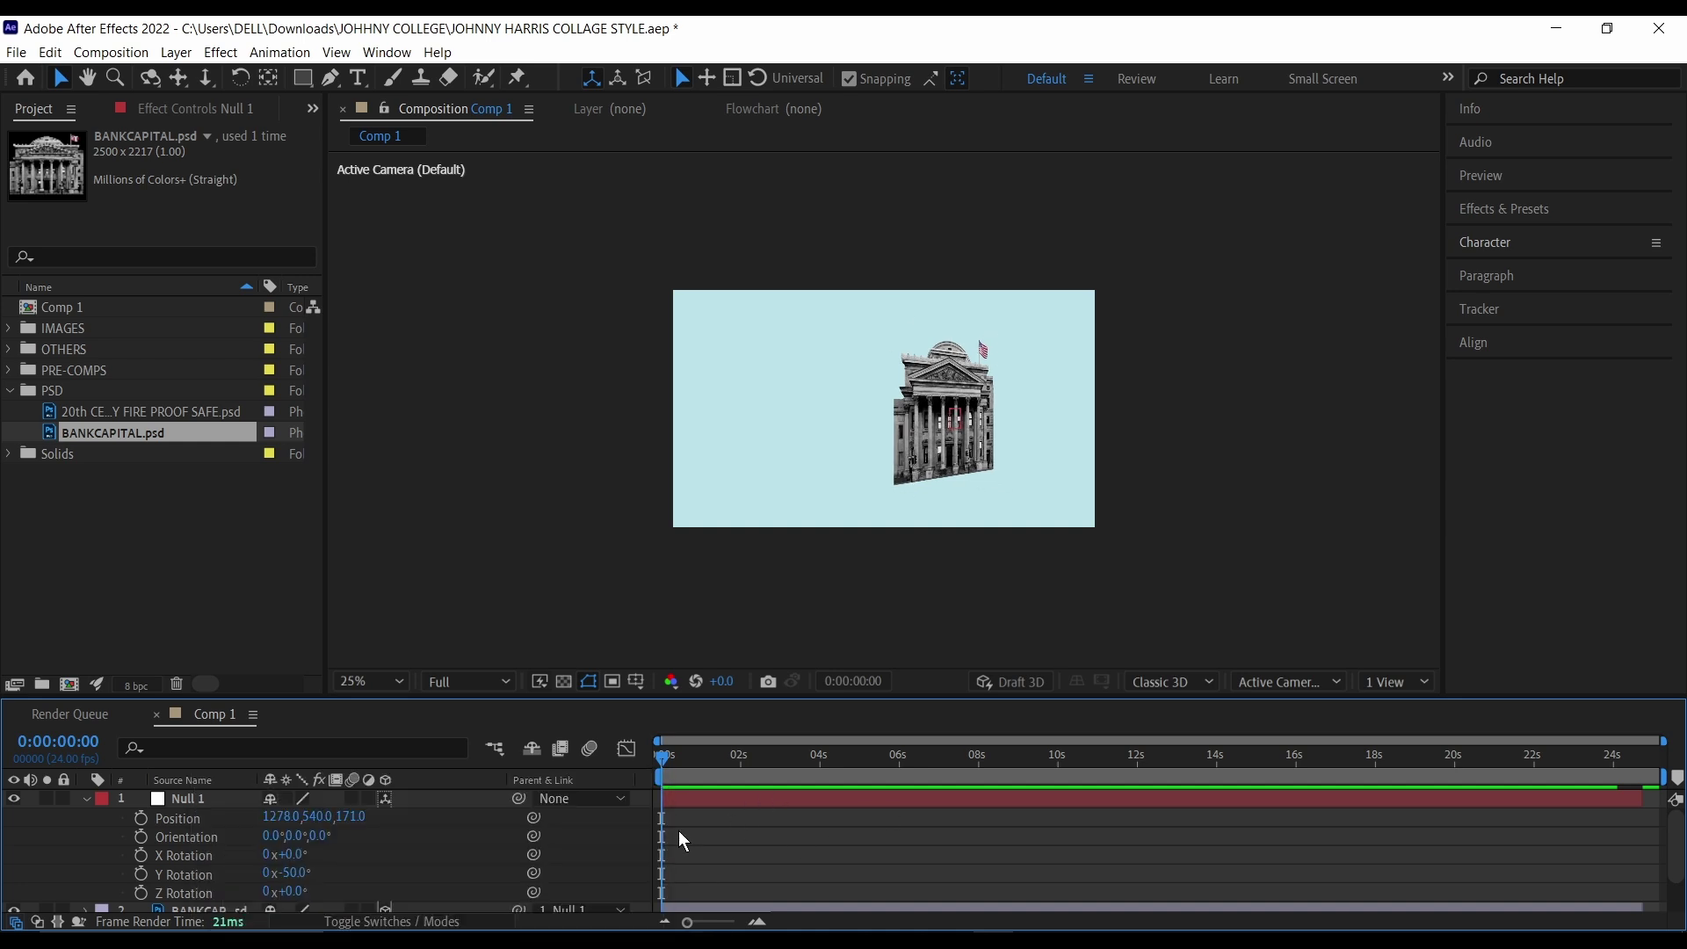
click(86, 798)
Step: Draw a tall rectangle shape with fill colour 232323 just left of the bank building
key(q)
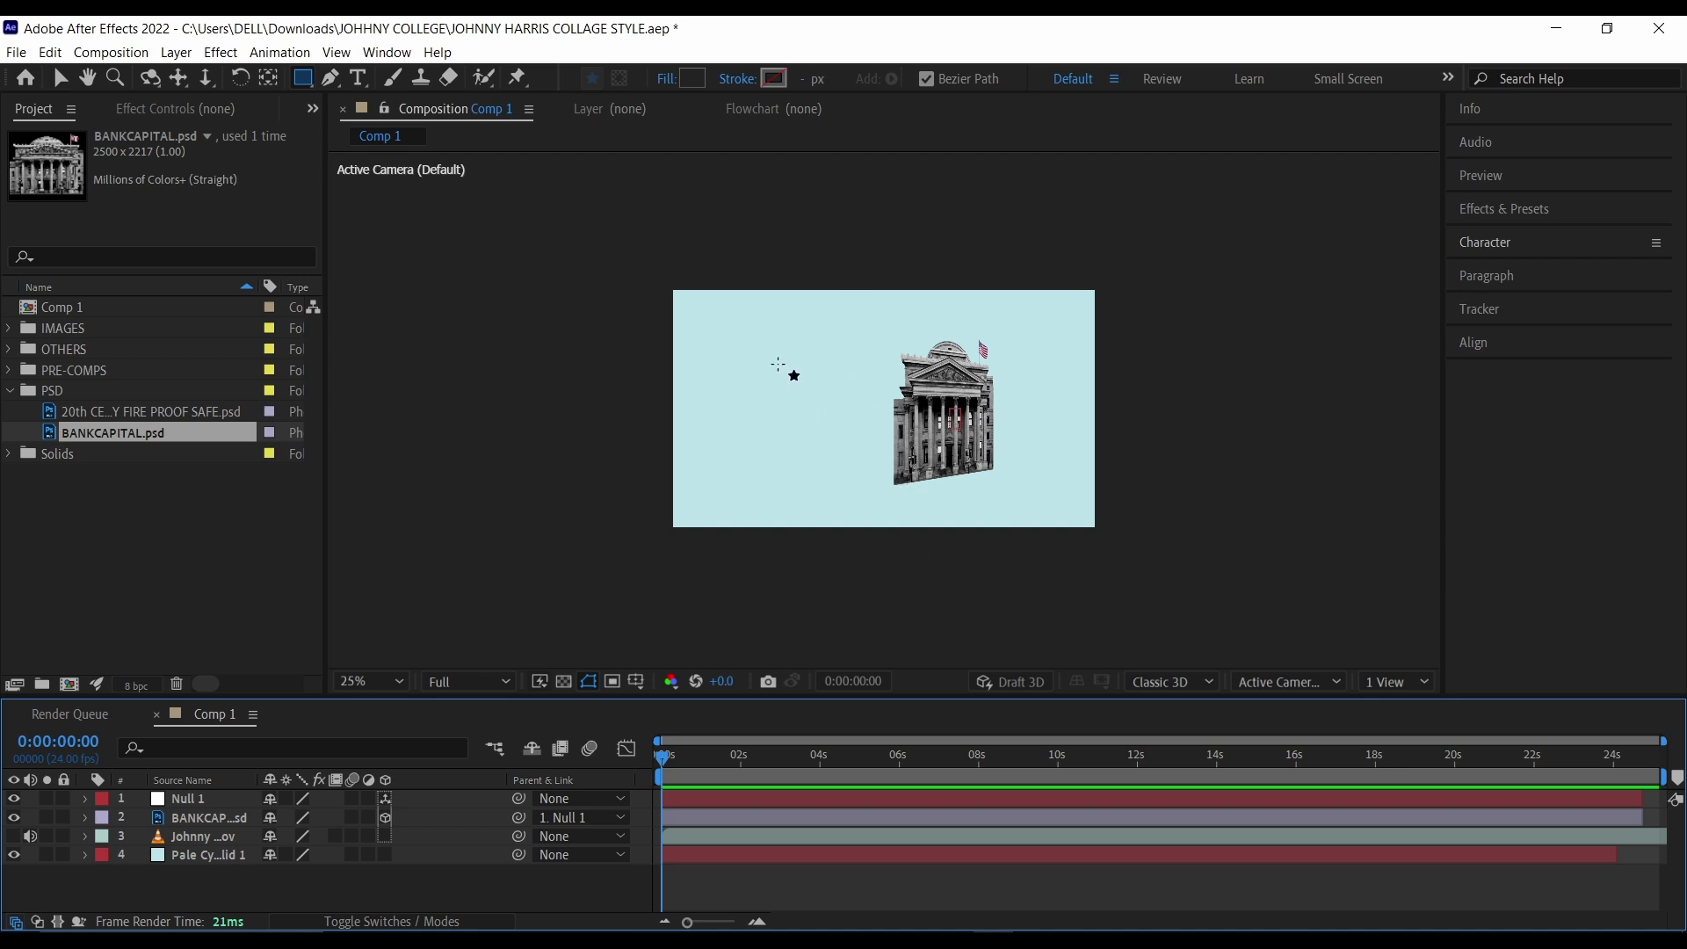
drag(302, 78, 385, 95)
click(693, 79)
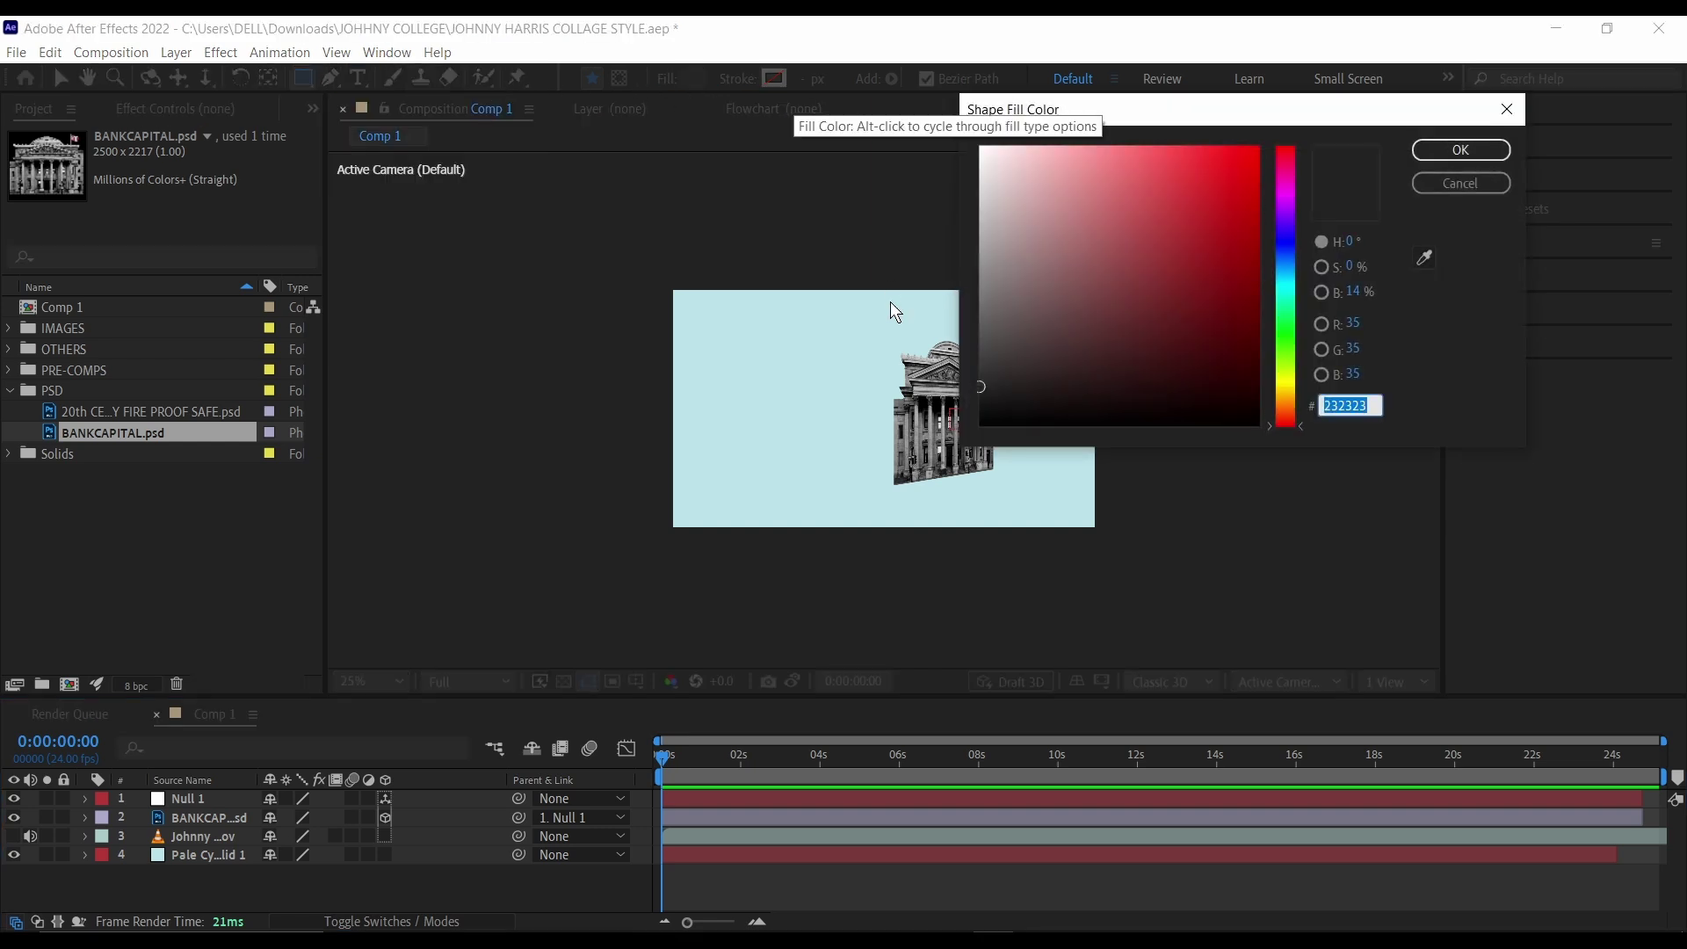
click(1458, 150)
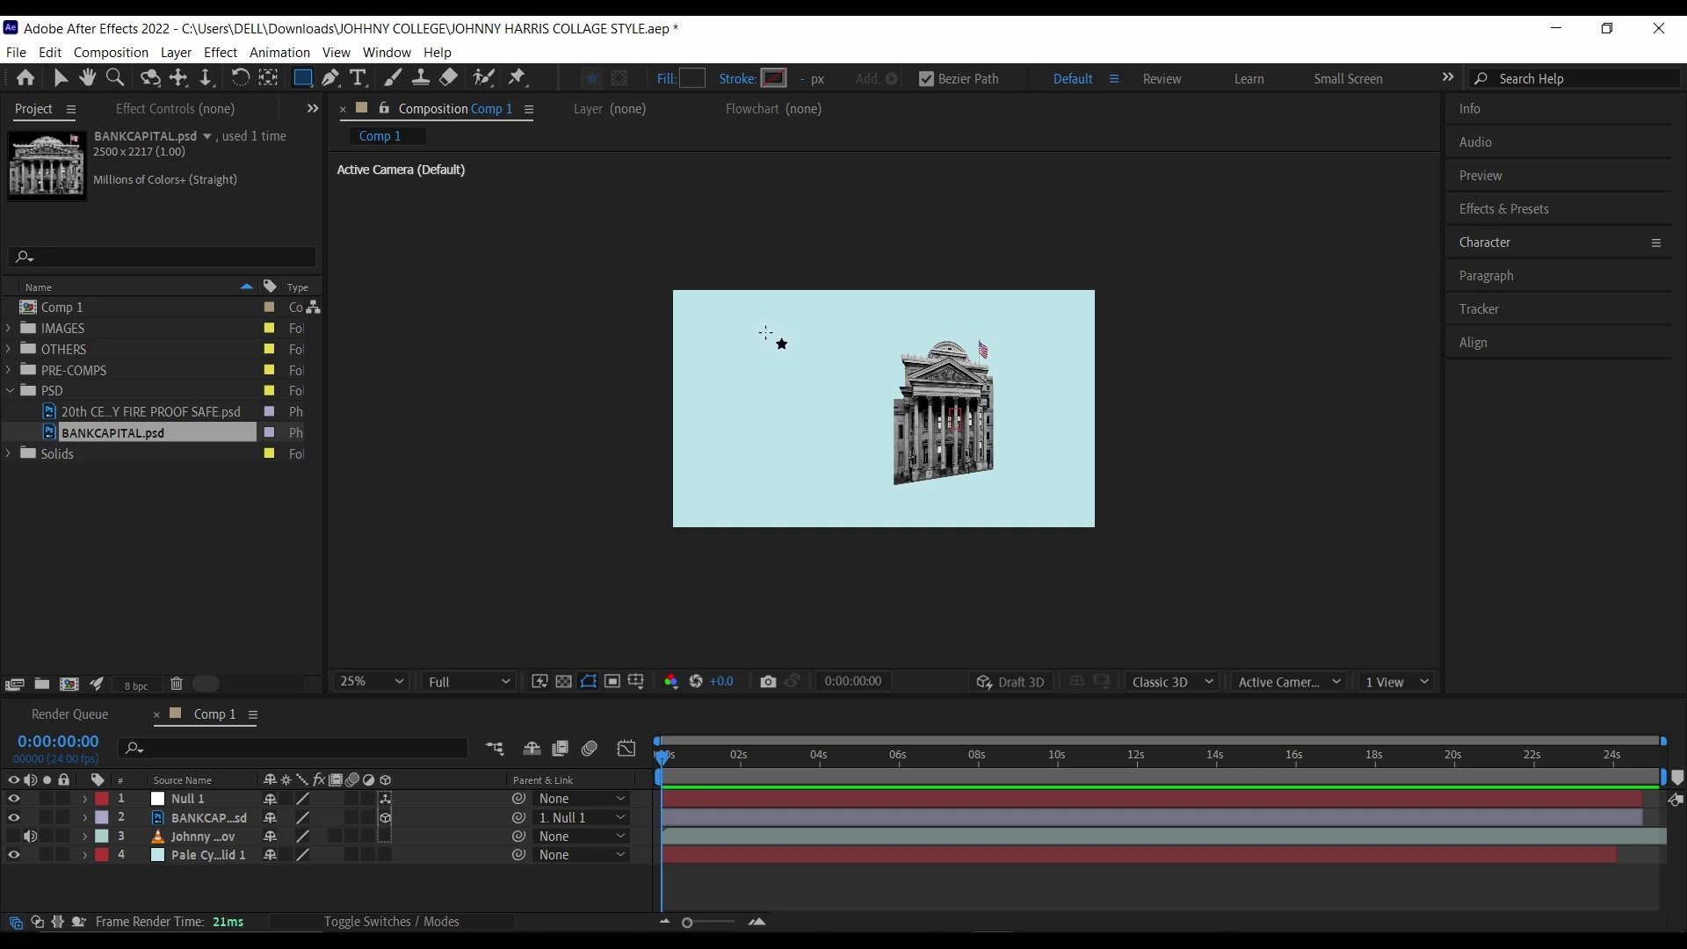
drag(787, 336, 896, 507)
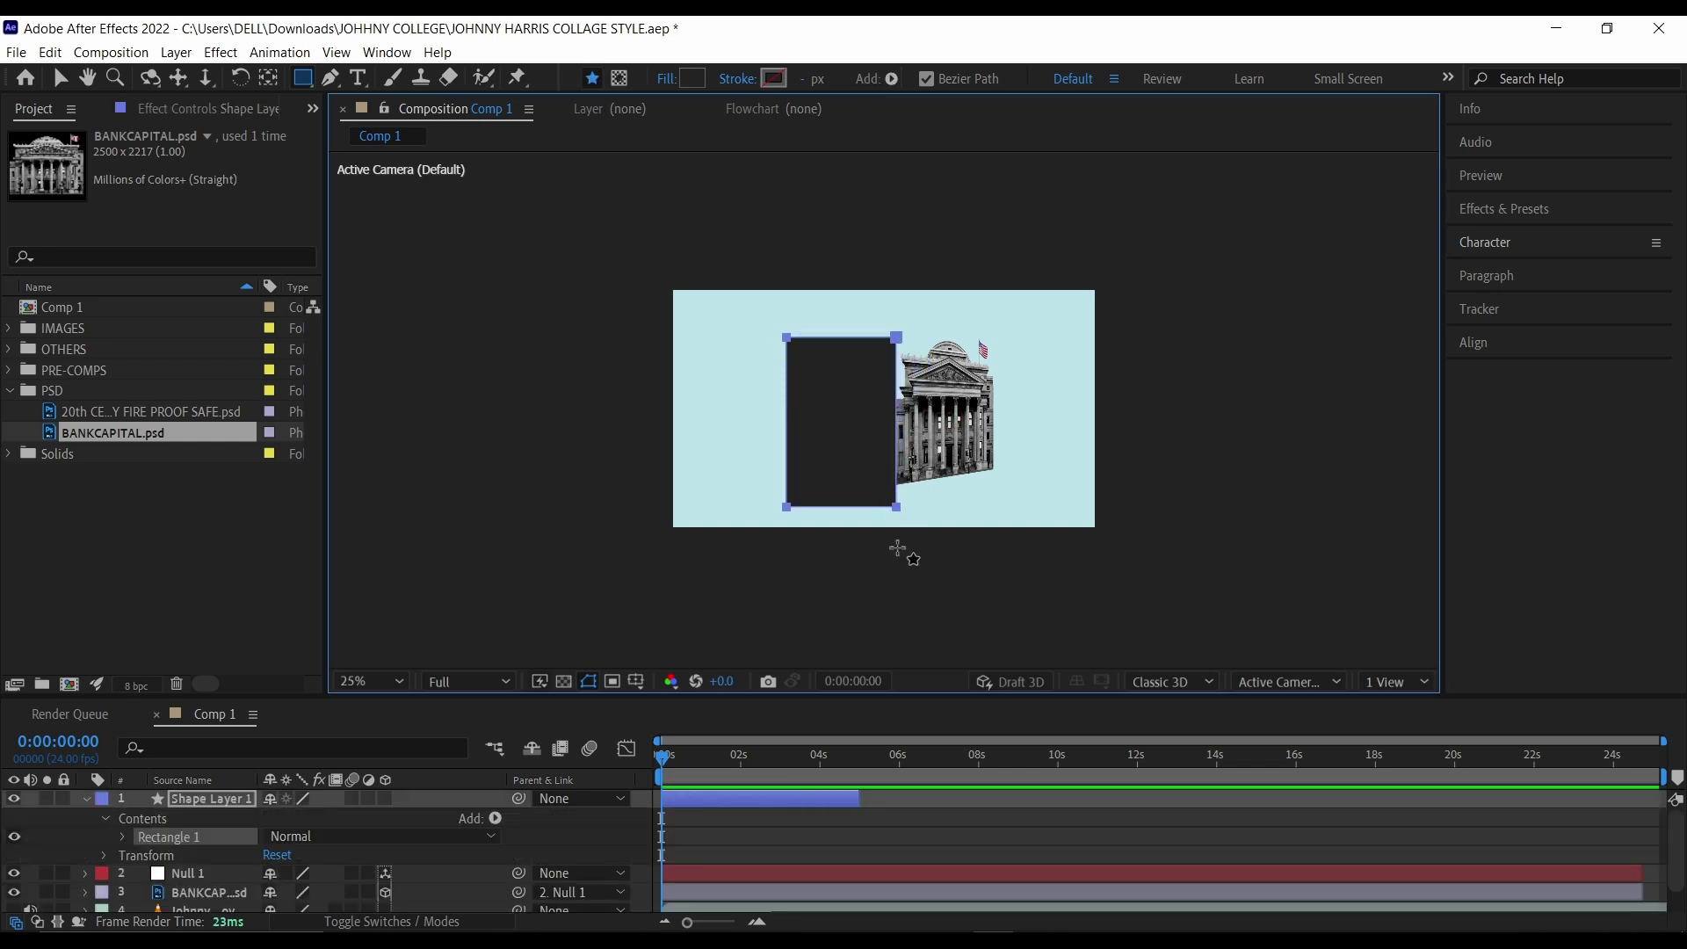
Step: Turn the rectangle shape layer into a 3D layer and set its X rotation to 90°
click(214, 801)
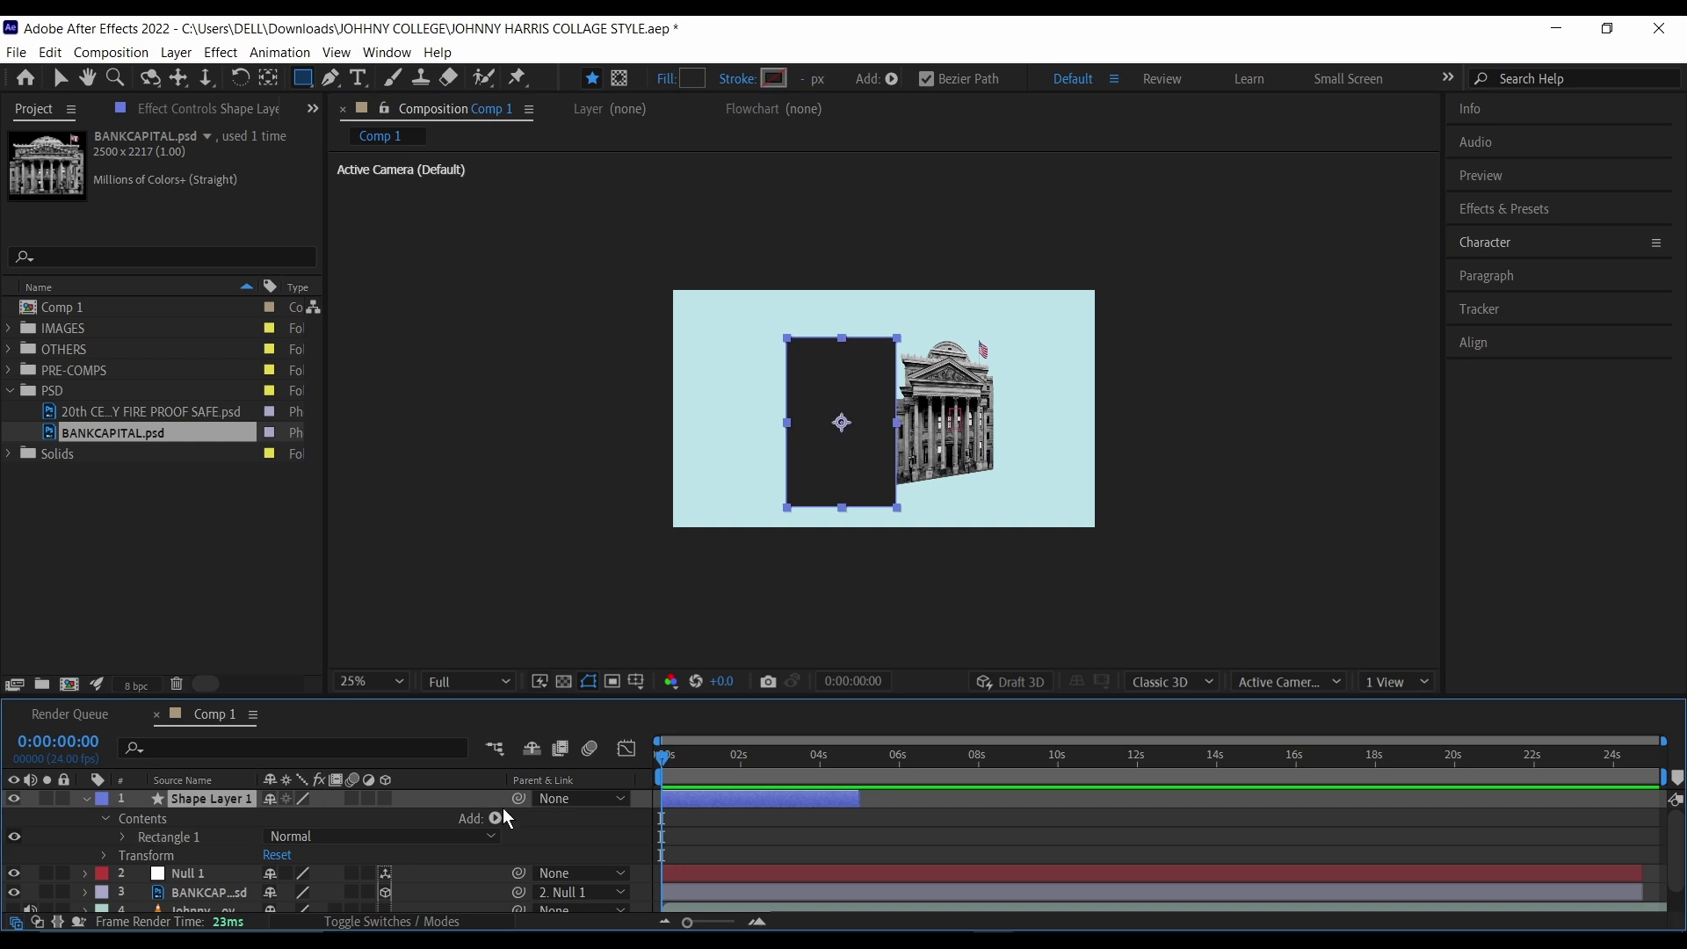
click(384, 798)
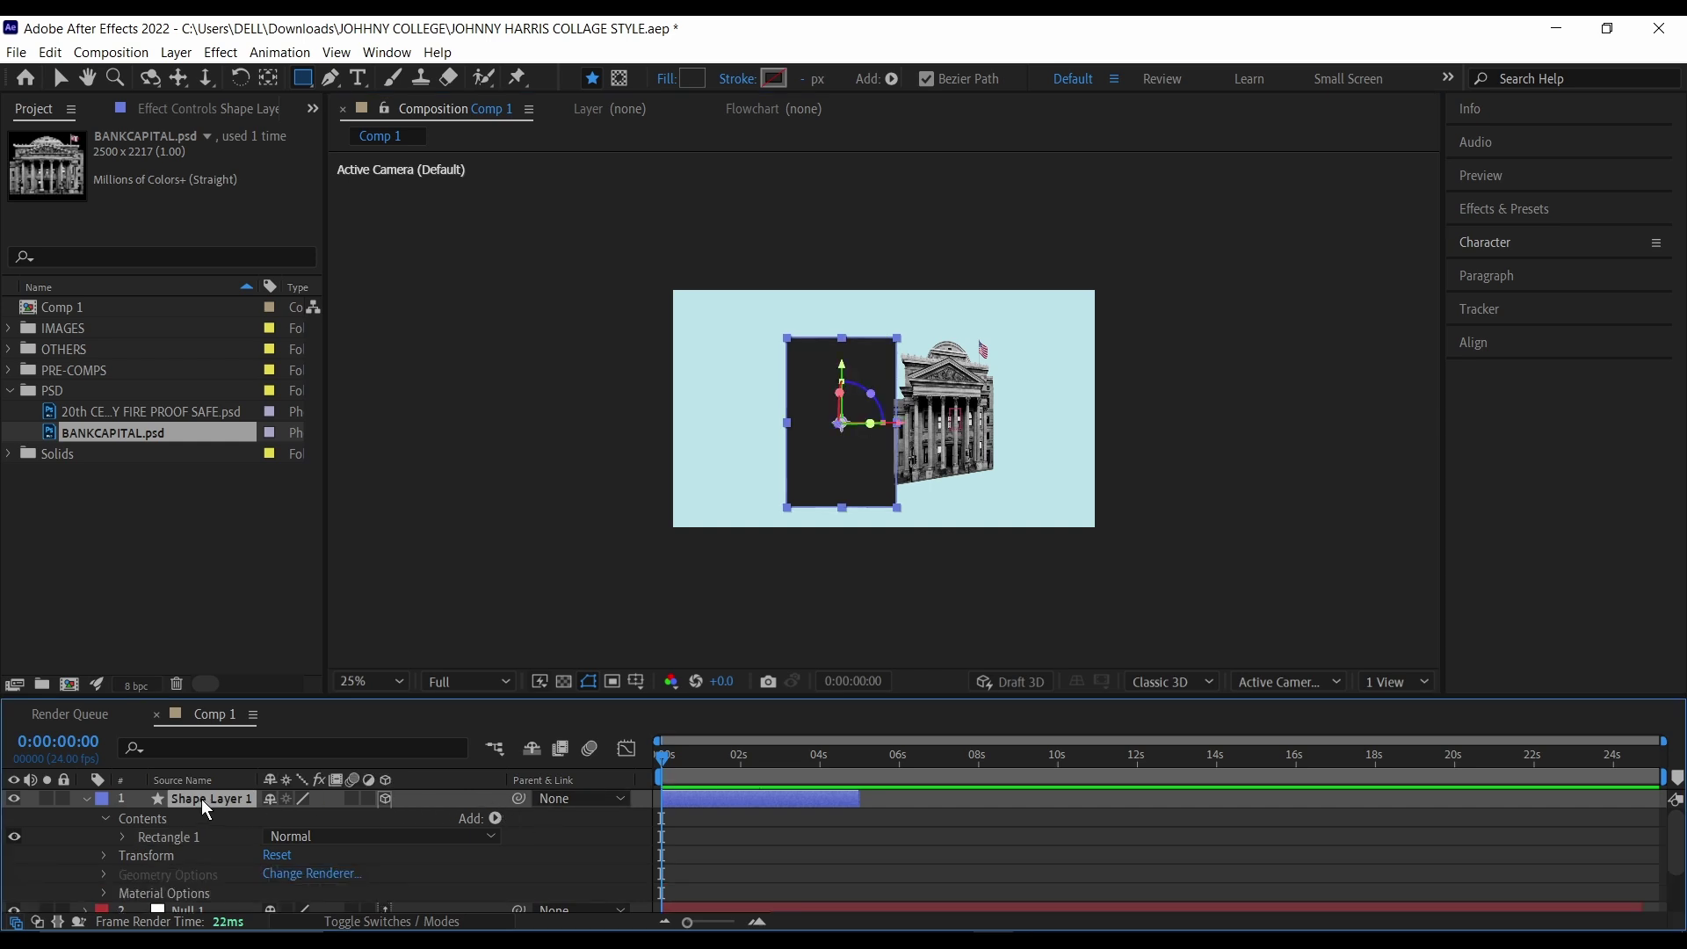
key(r)
click(294, 837)
text(90)
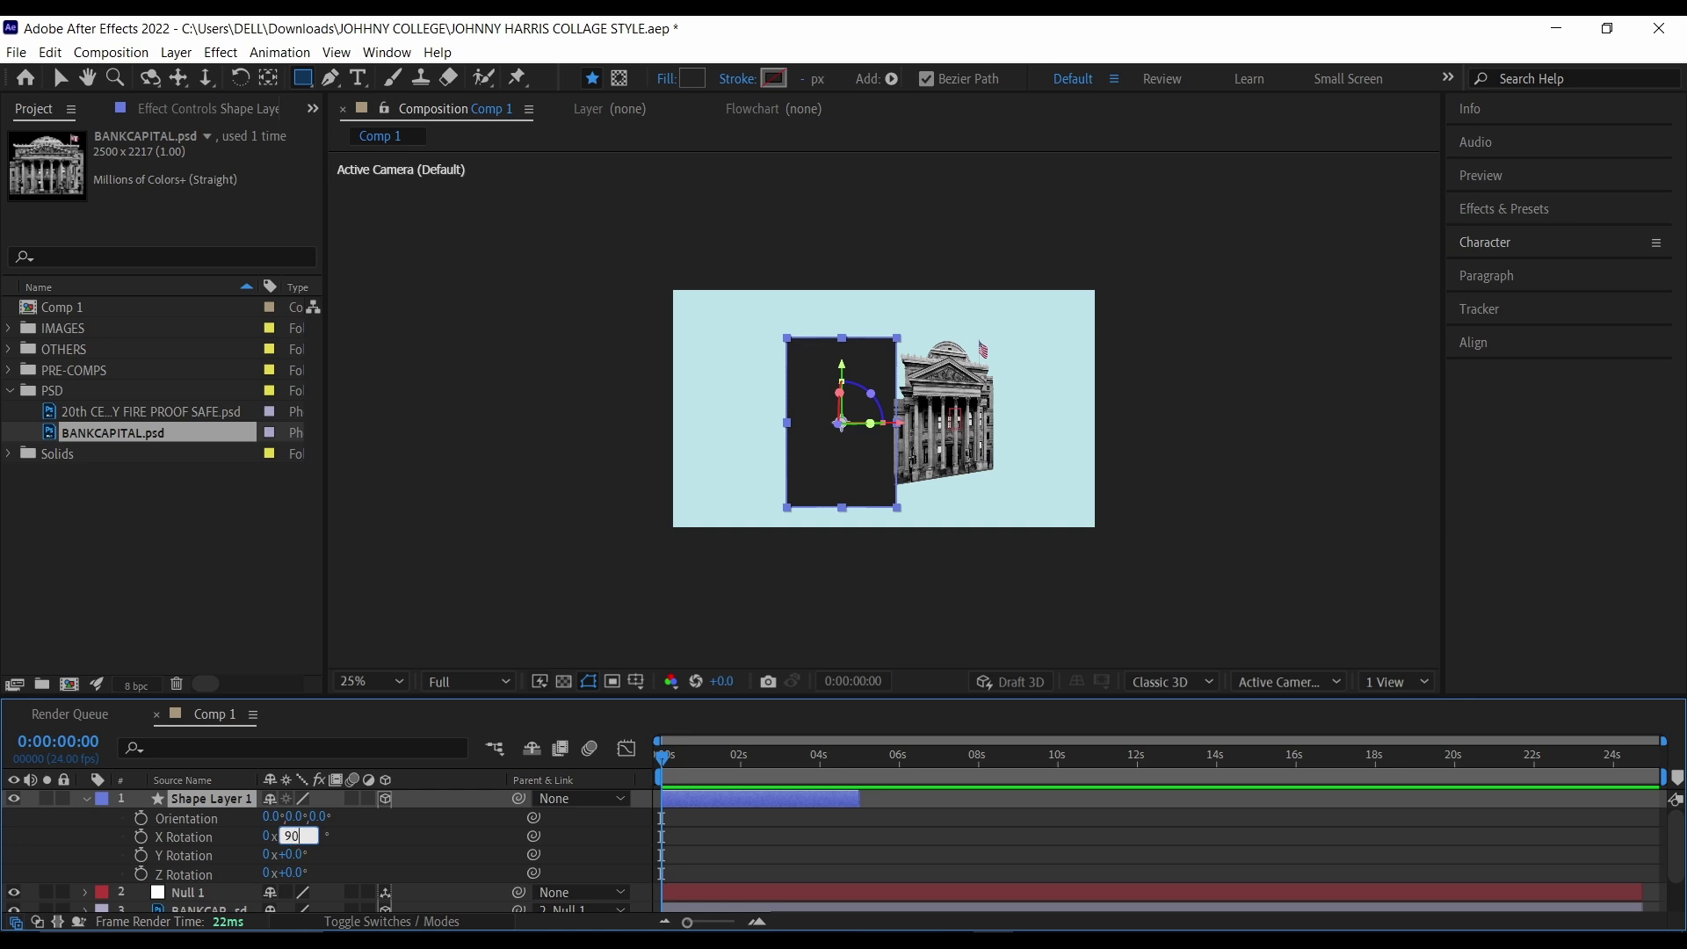
click(297, 818)
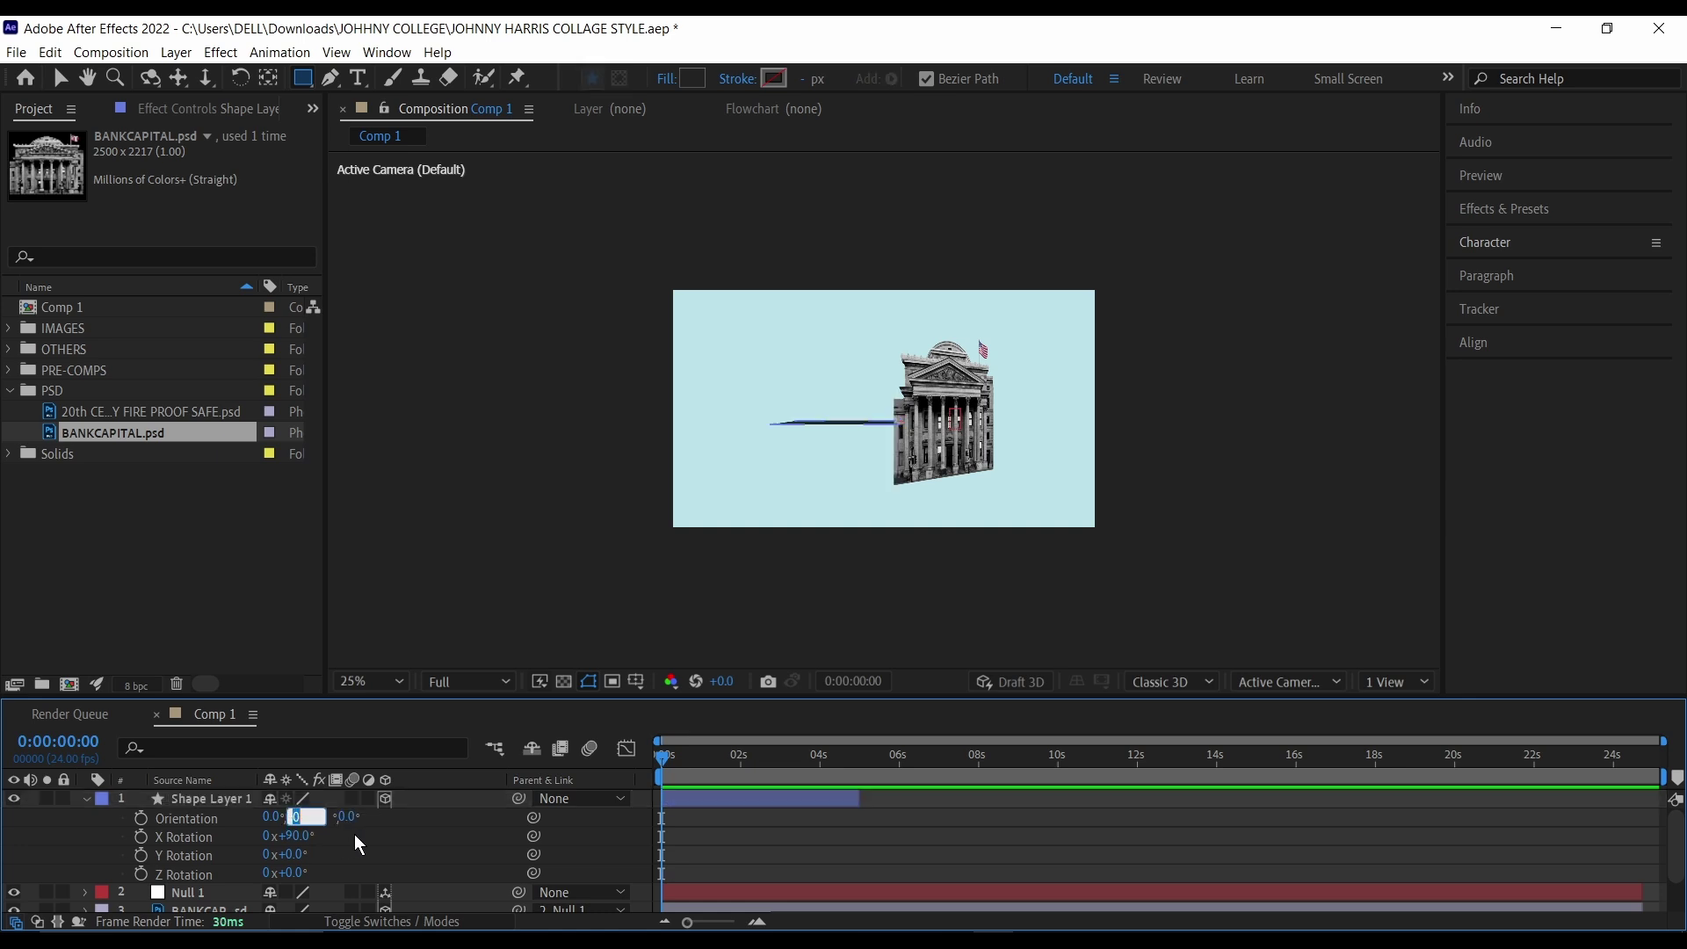
Step: Lower the flat shape layer to the bank's base, at position 766, 841, 0
click(218, 802)
key(shift+p)
drag(467, 826, 547, 839)
key(v)
click(867, 499)
scroll(866, 497, up, 2)
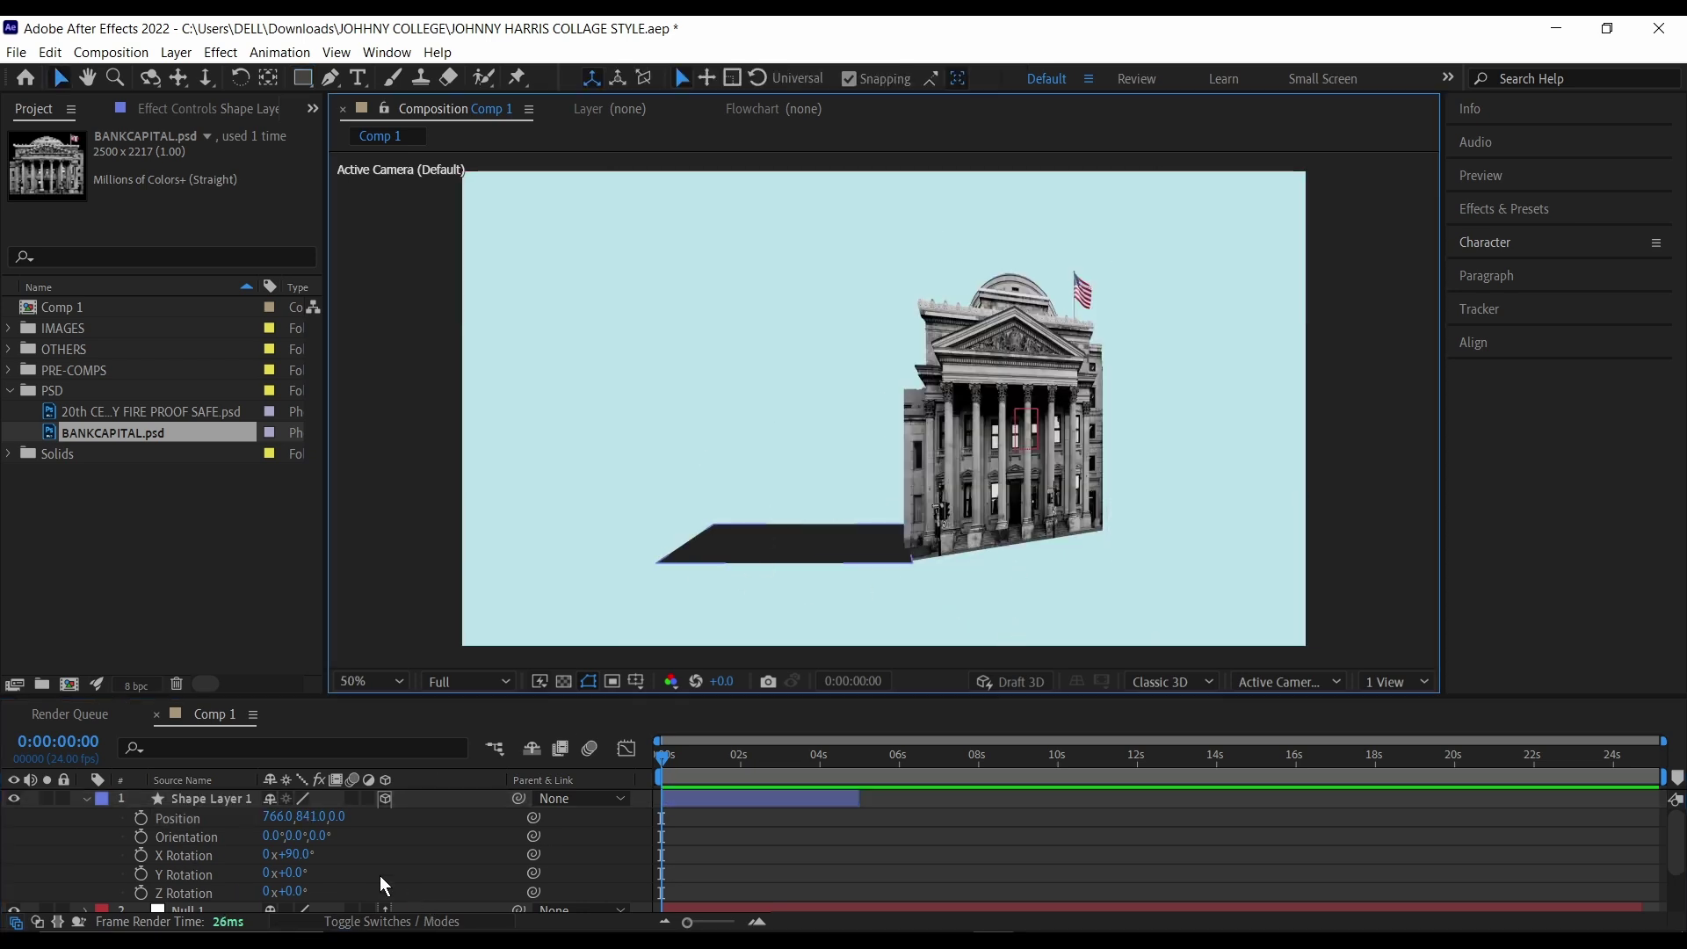
Step: Fit the shape against the bank's base with Z rotation 66°, scale 110% and position 725.2, 870.6, 268.7
drag(293, 891, 350, 891)
scroll(798, 556, up, 1)
drag(798, 557, 789, 347)
mouse_move(337, 816)
mouse_down()
mouse_move(455, 816)
mouse_move(328, 816)
mouse_move(299, 835)
mouse_move(222, 816)
mouse_move(311, 816)
mouse_up()
key(shift+s)
drag(341, 817, 417, 816)
drag(727, 445, 747, 440)
drag(690, 489, 692, 493)
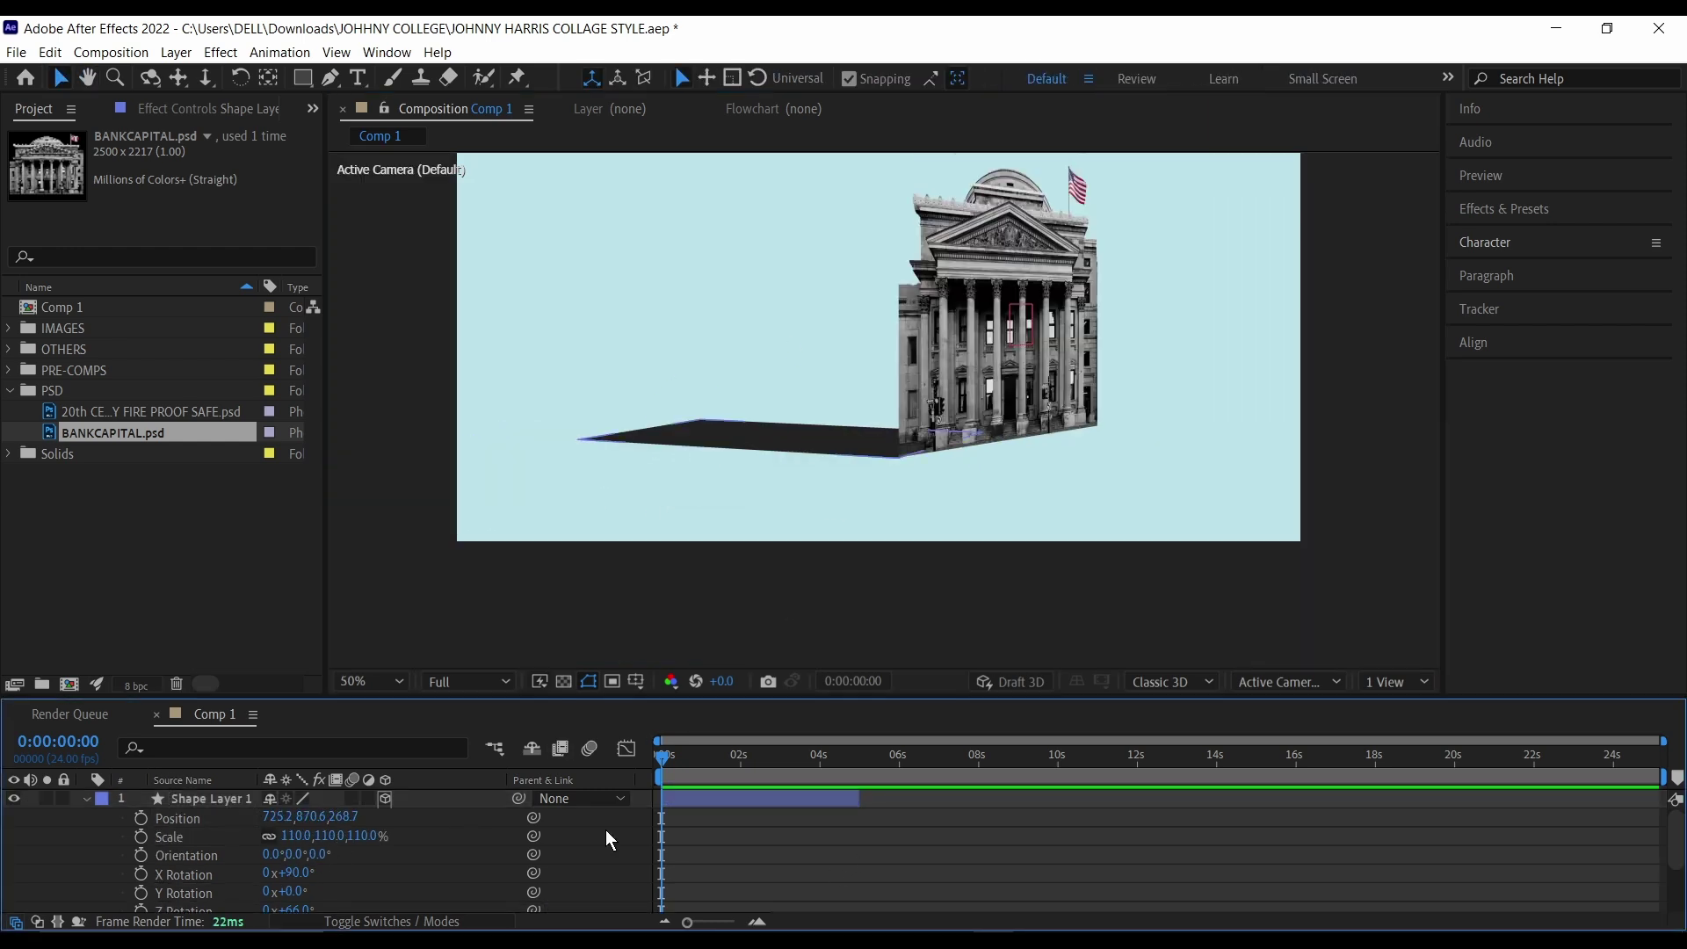
Step: Extend the shape layer's duration to the end of the composition
drag(854, 795, 1656, 795)
click(764, 866)
click(85, 798)
drag(211, 798, 211, 825)
drag(519, 817, 276, 799)
key(ctrl+z)
key(ctrl+z)
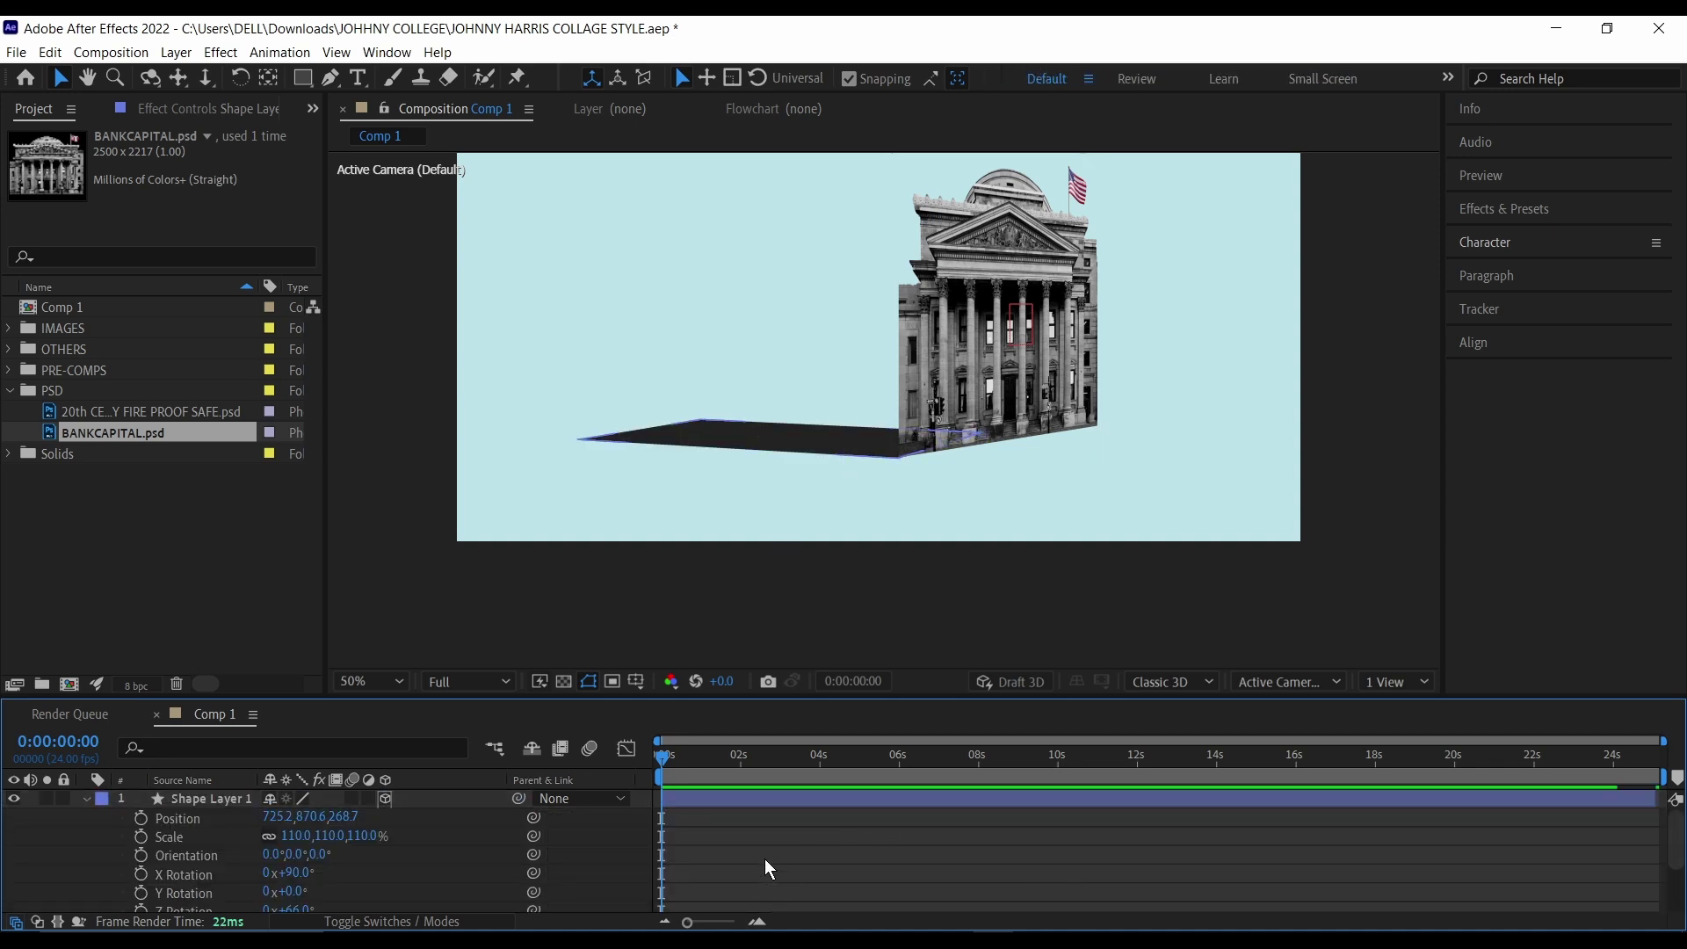
Step: Move the shape layer below Null 1 in the layer stack and parent it to Null 1
click(919, 489)
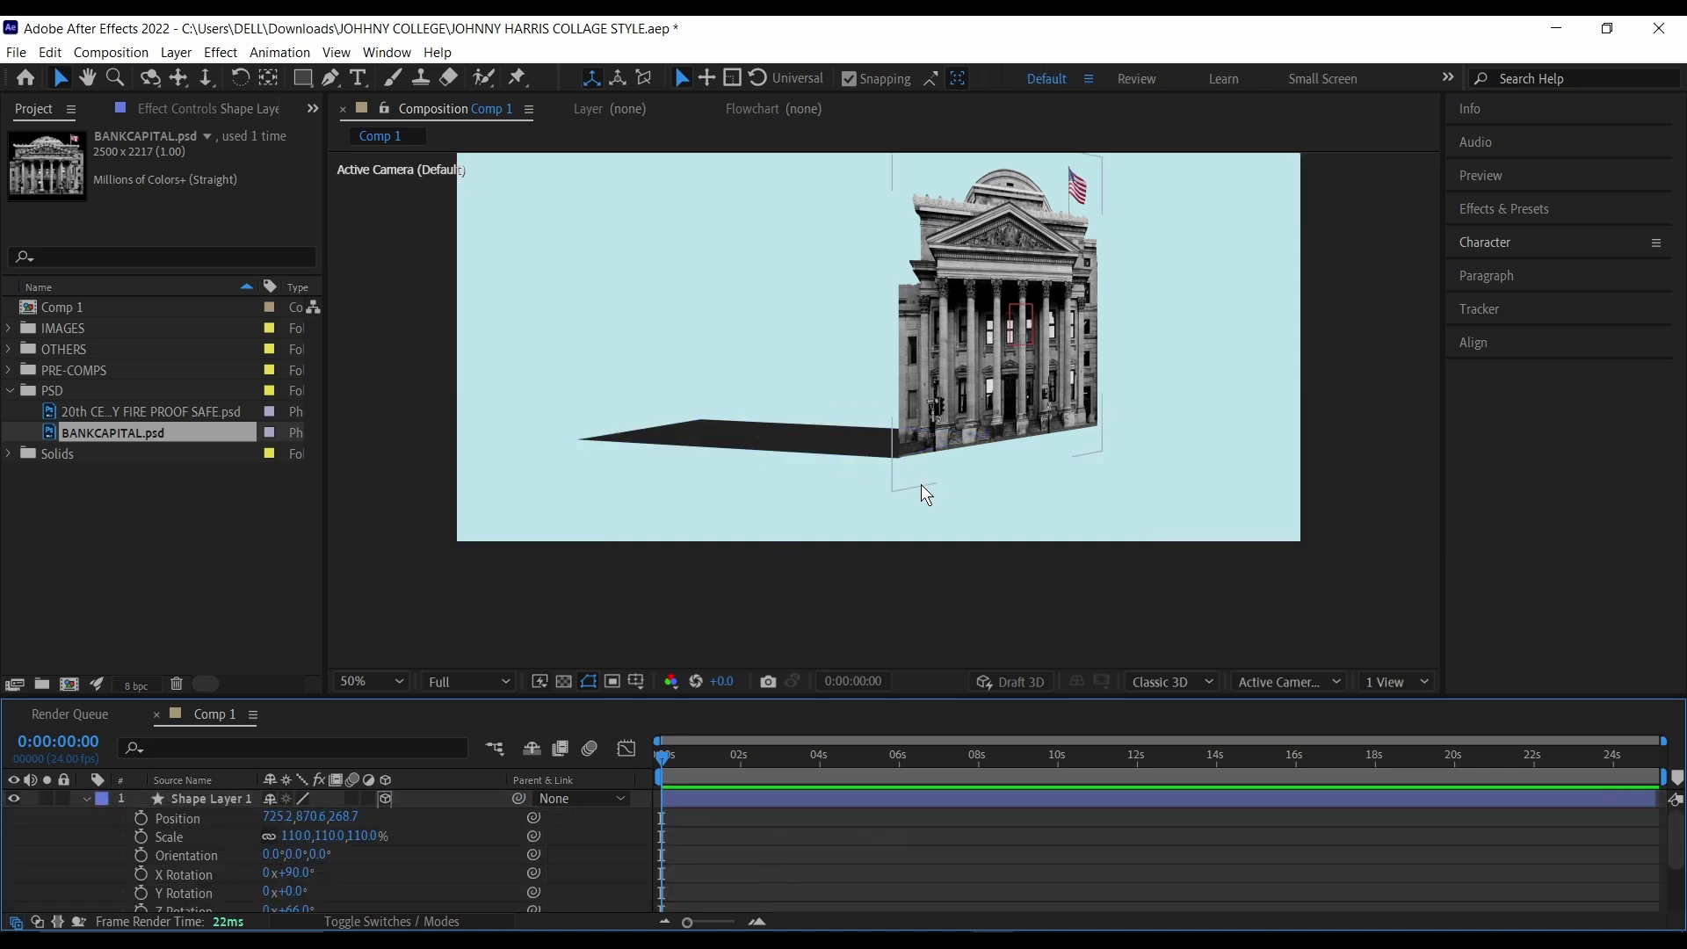
click(85, 800)
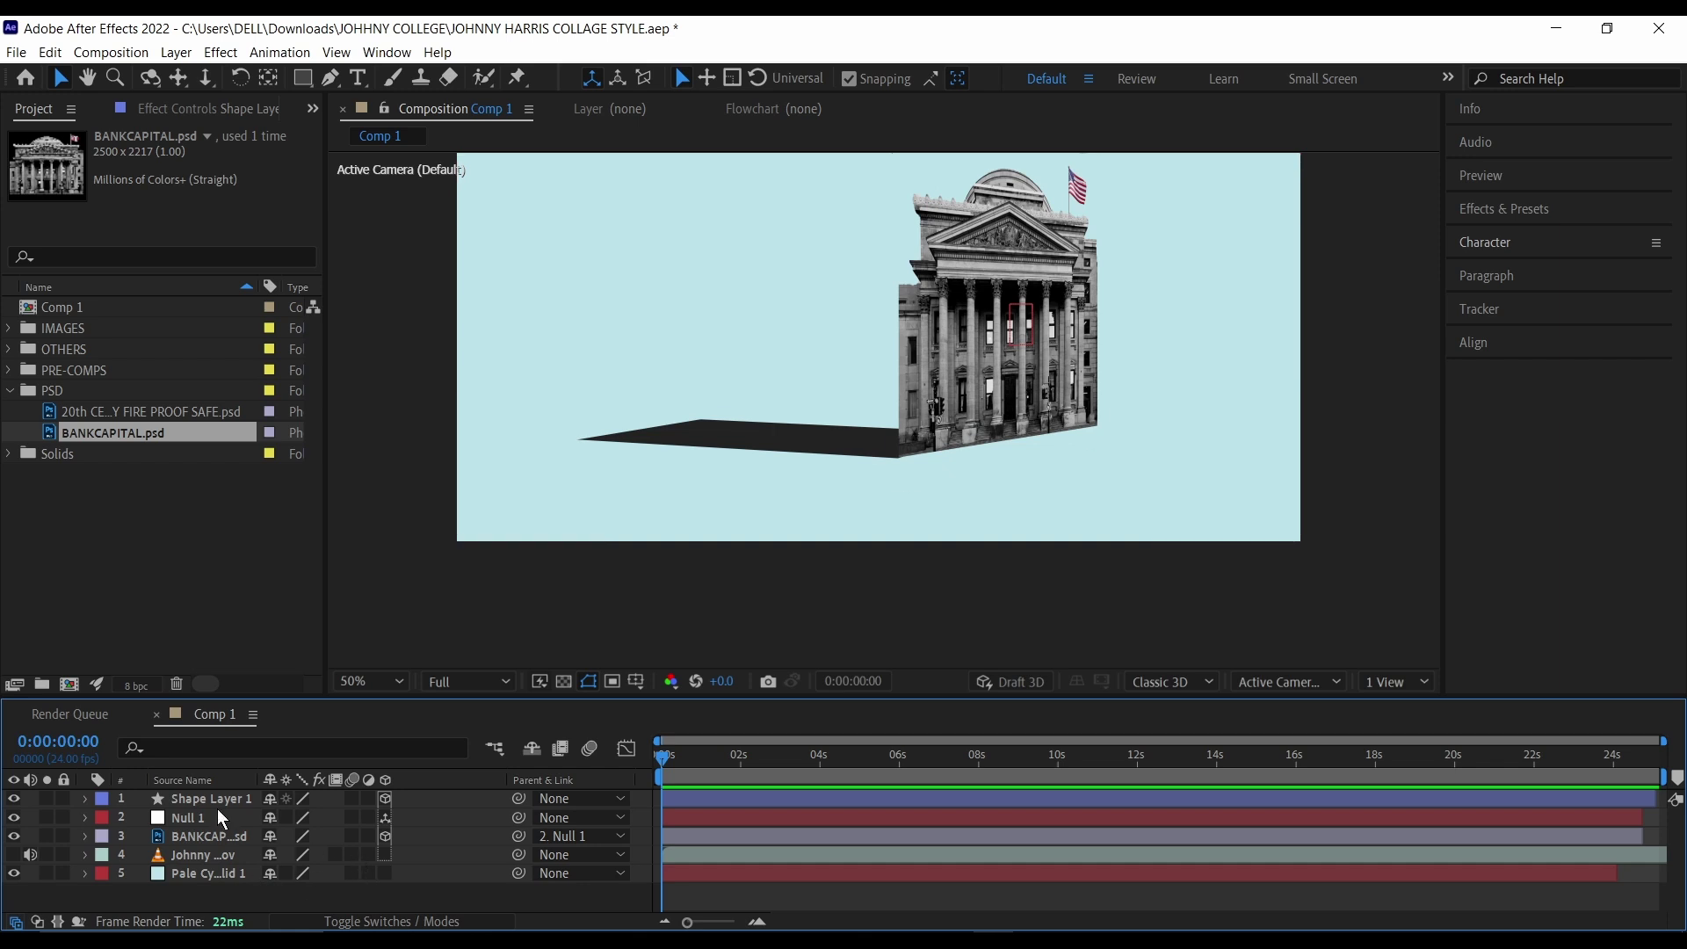
drag(208, 800, 249, 821)
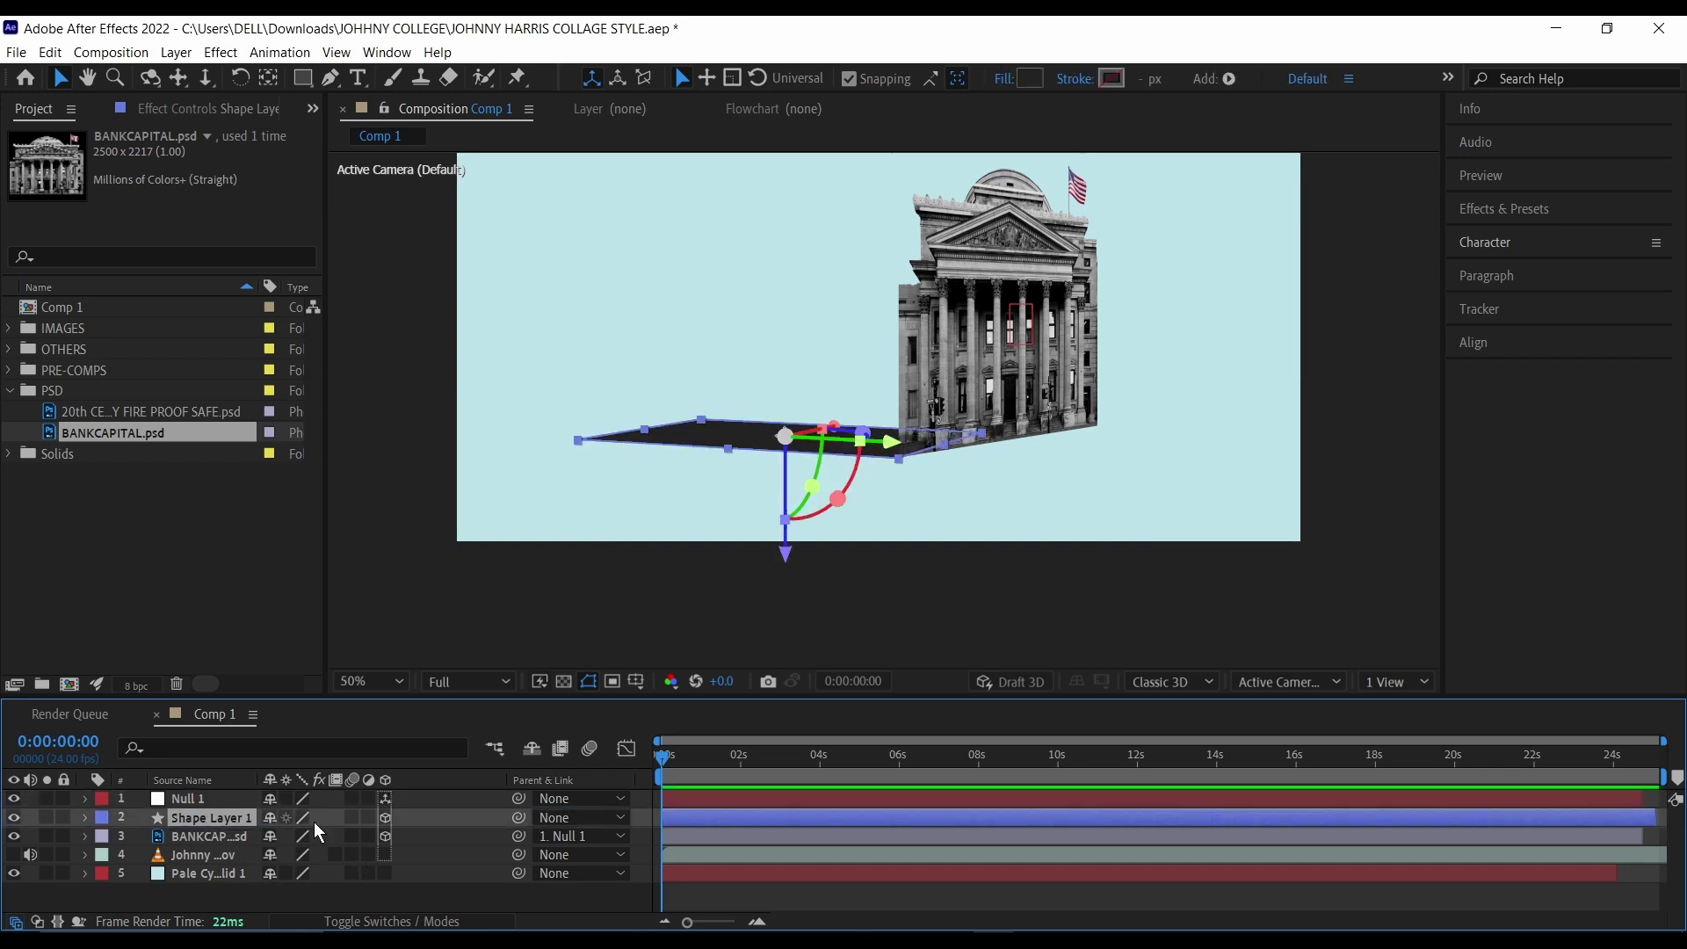
drag(519, 817, 236, 800)
click(213, 589)
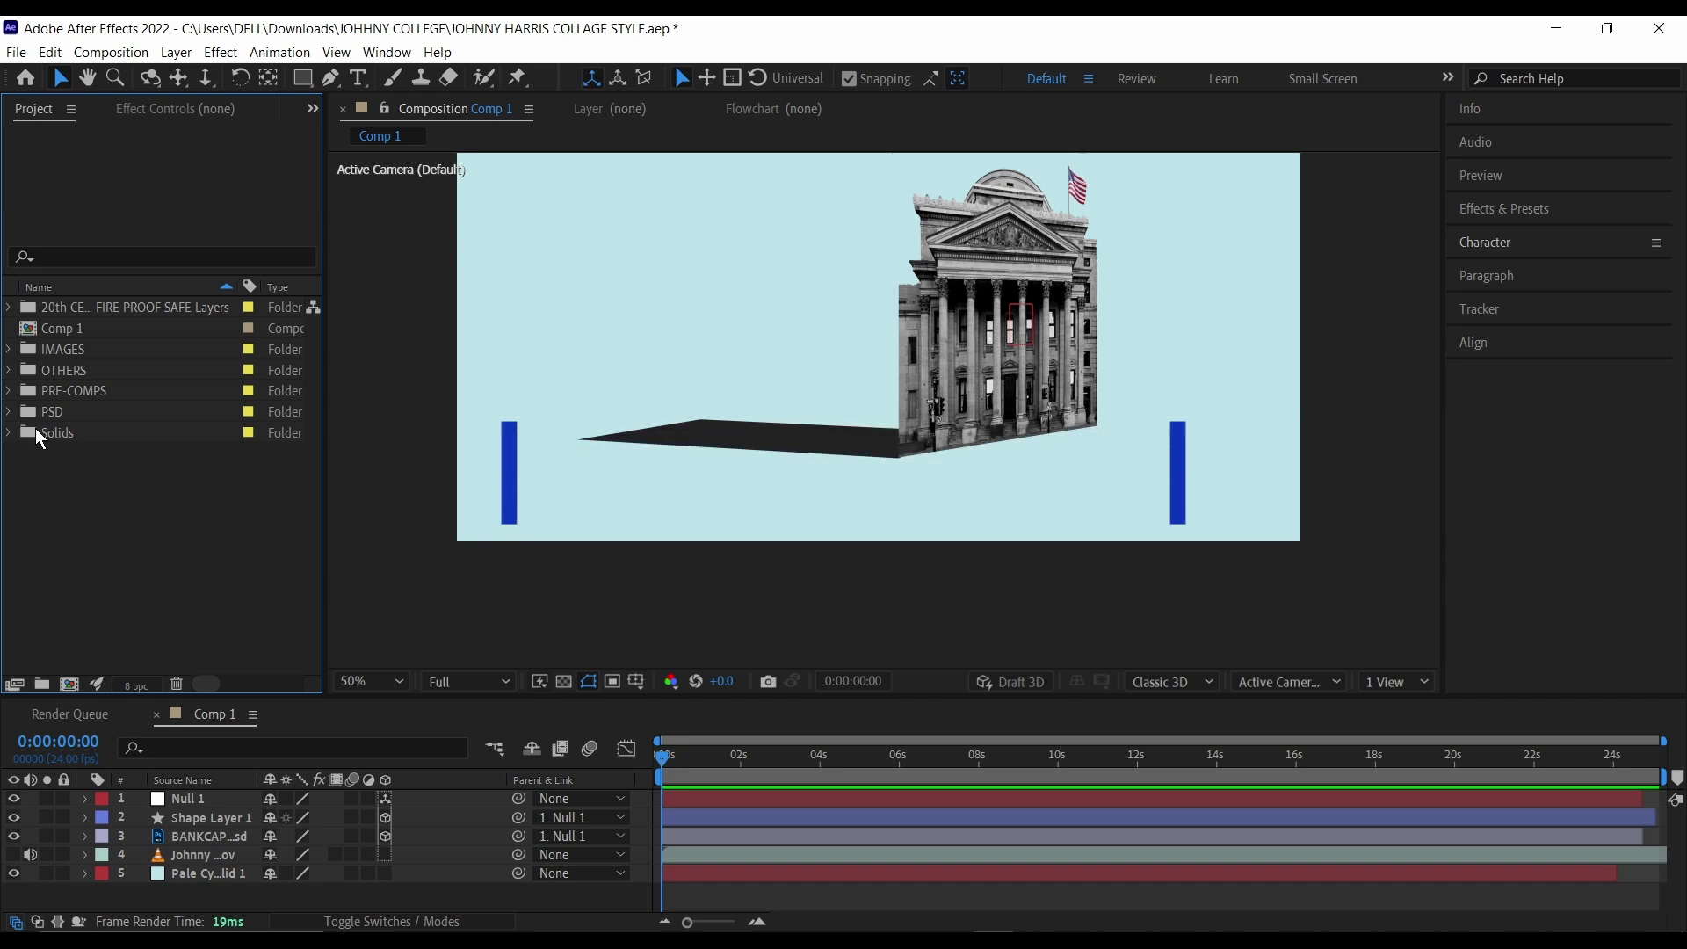
Step: Add the 20th CENTURY FIRE PROOF SAFE composition from the PSD folder to Comp 1, directly below the null
click(11, 413)
click(84, 436)
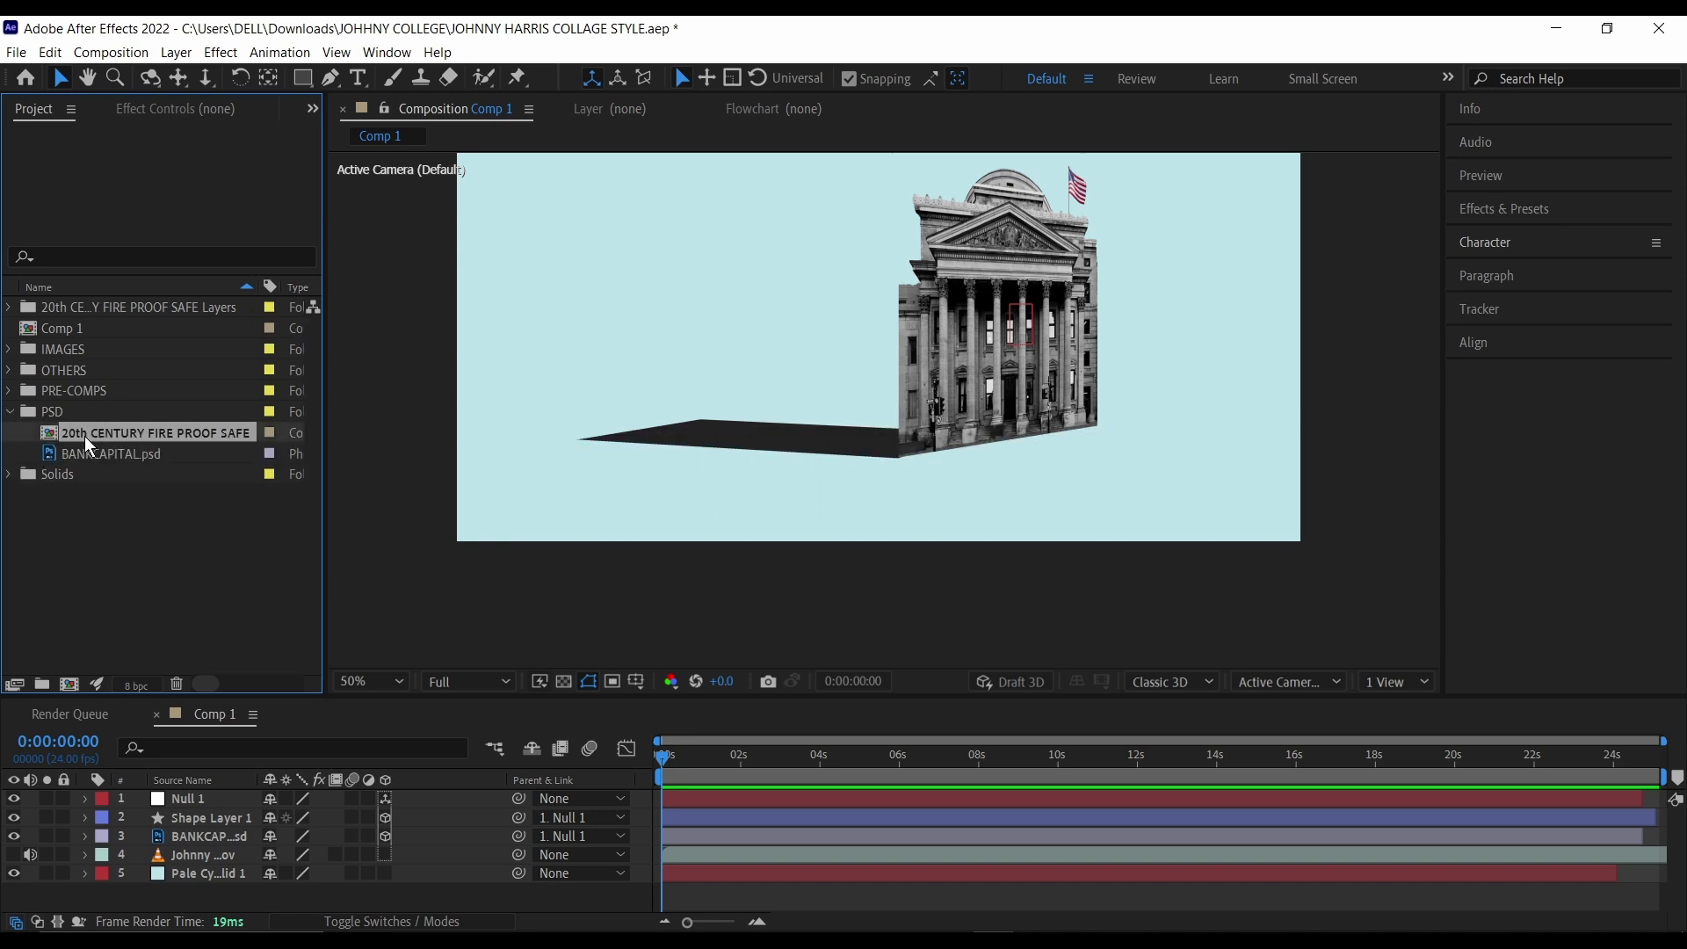
drag(84, 436, 195, 816)
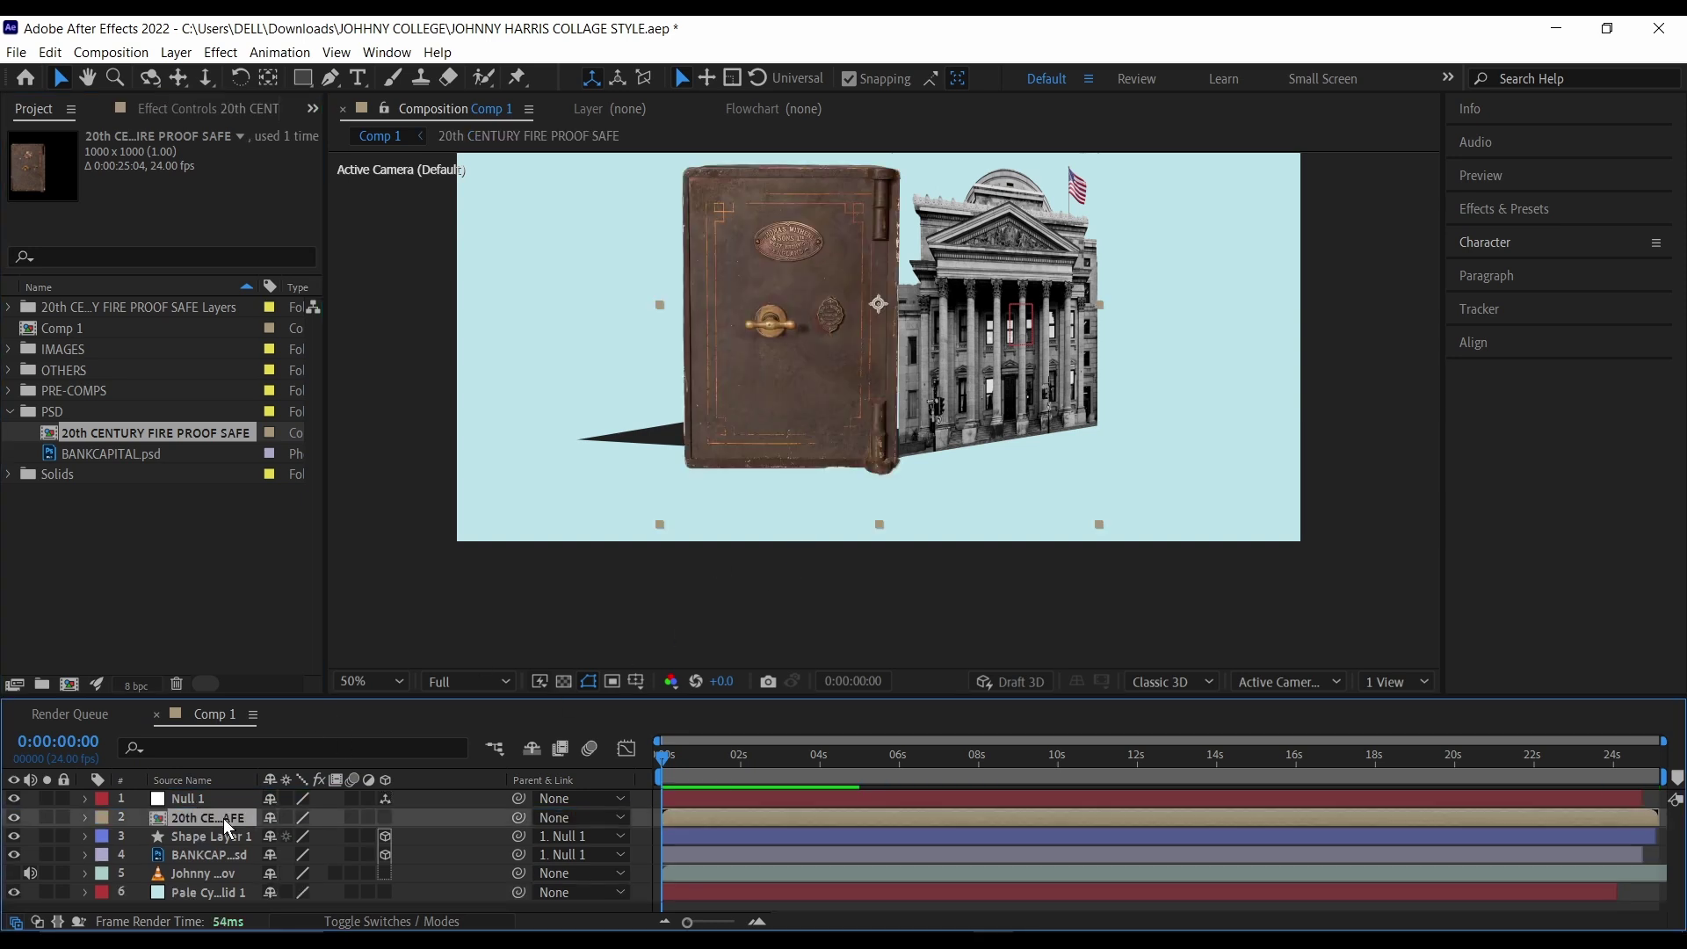
Step: Open the 20th CENTURY FIRE PROOF SAFE composition and set its size to 1920 x 1080 px
double_click(223, 819)
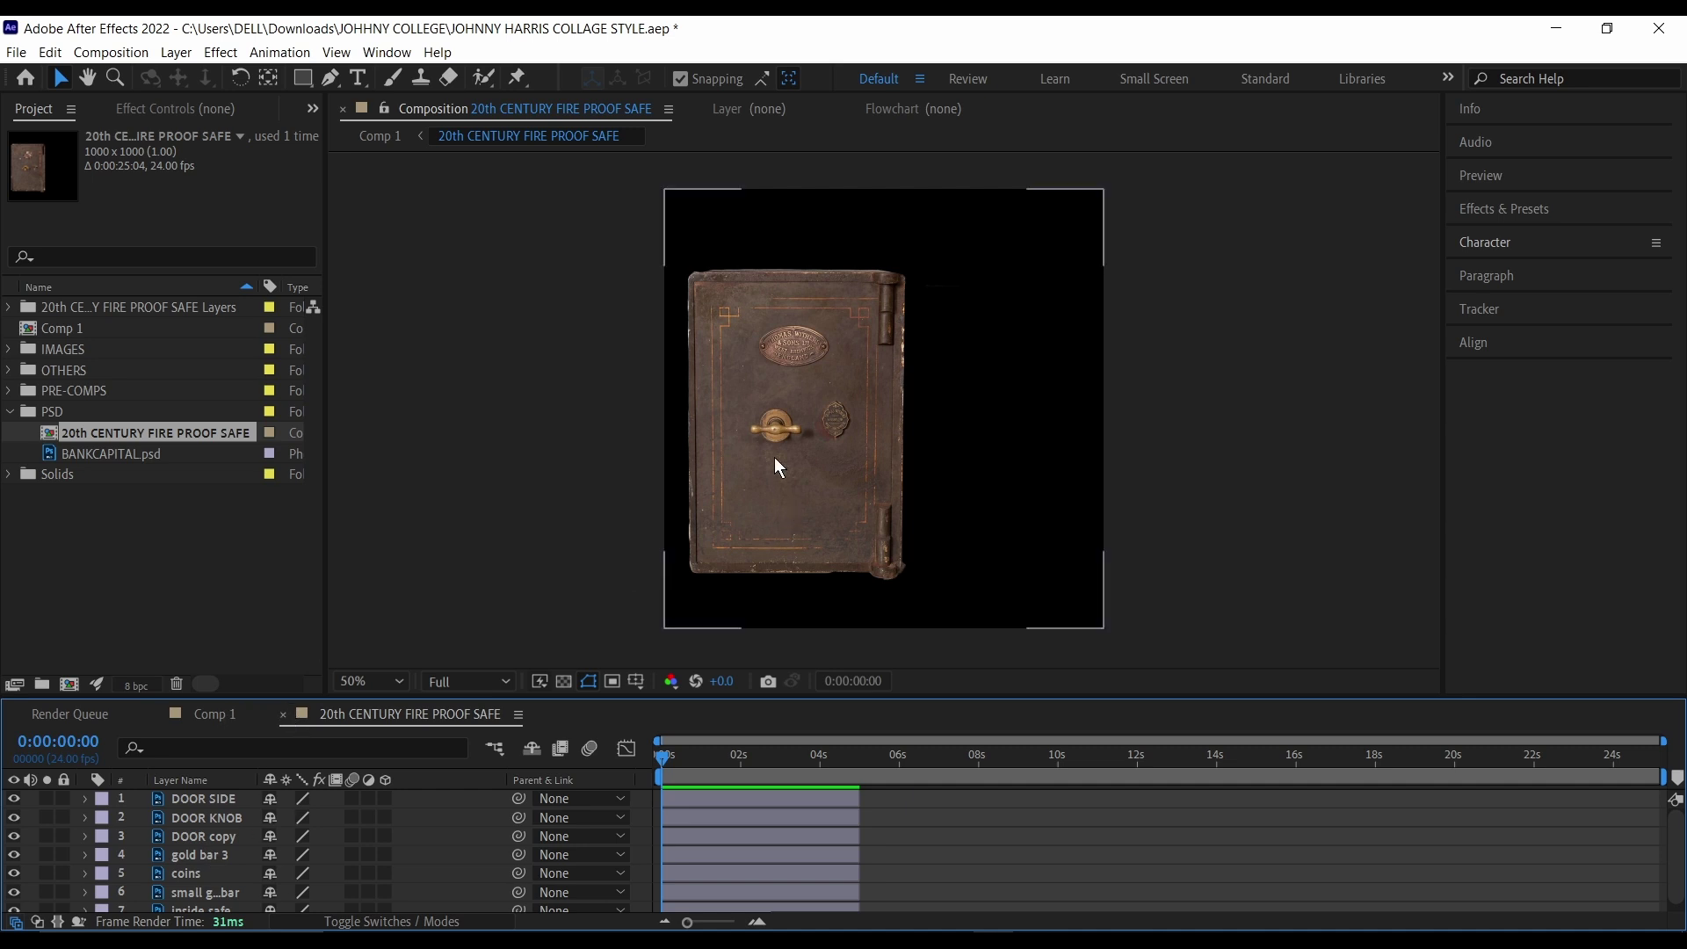
click(111, 53)
click(114, 103)
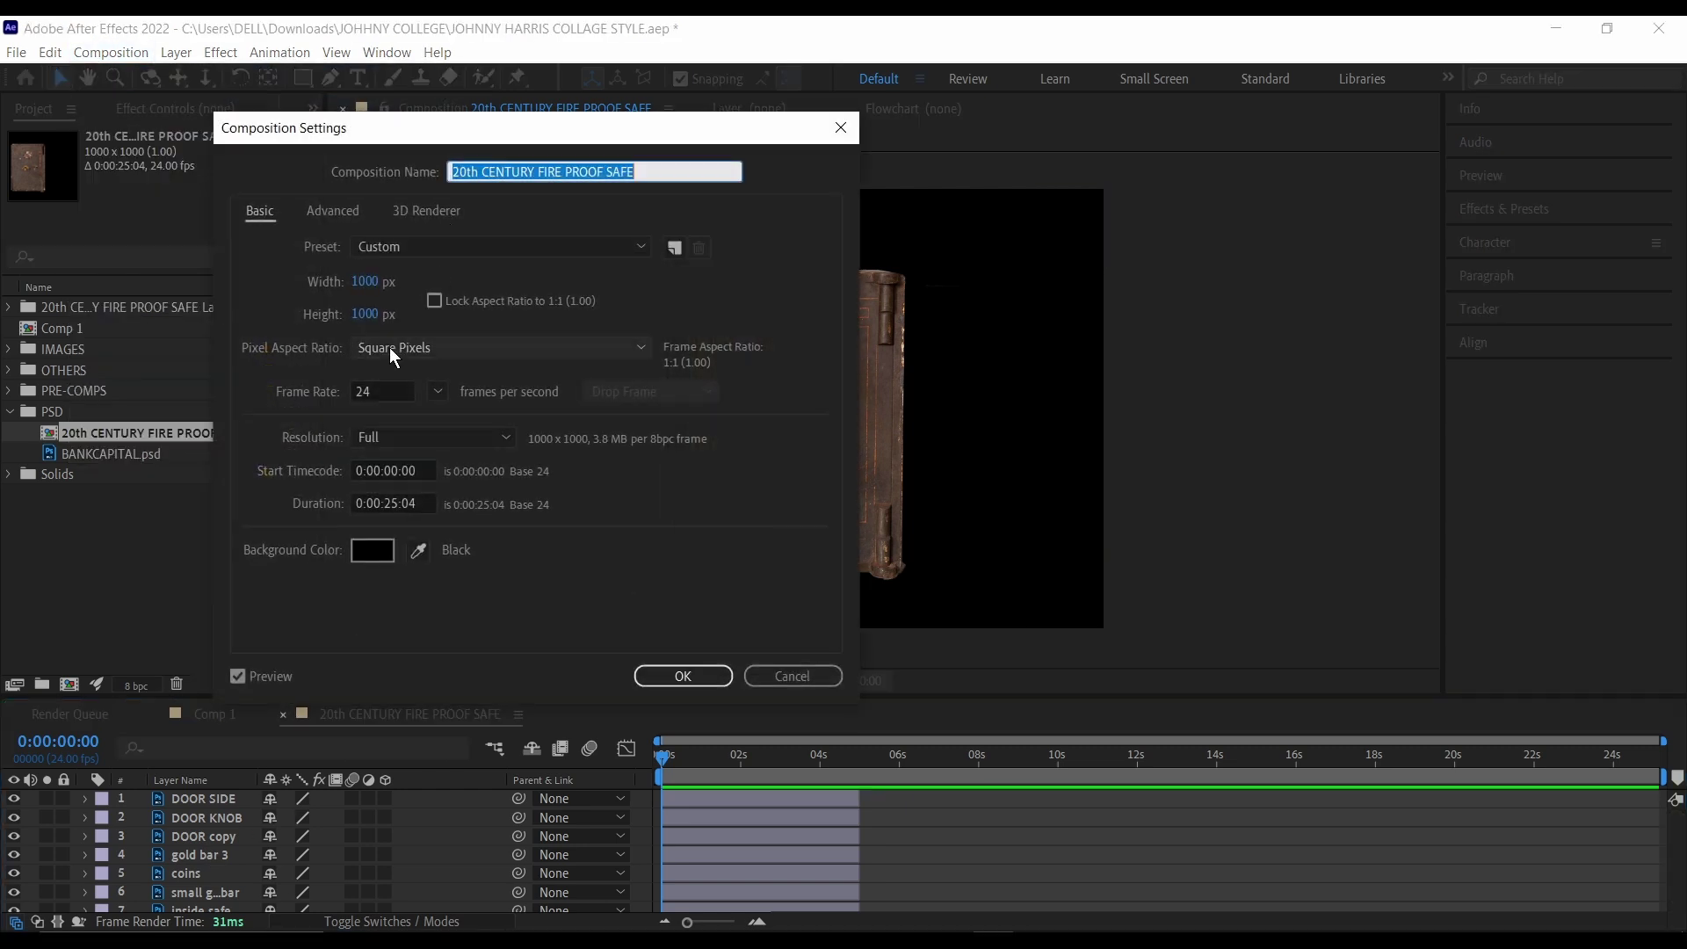
click(367, 281)
text(1920)
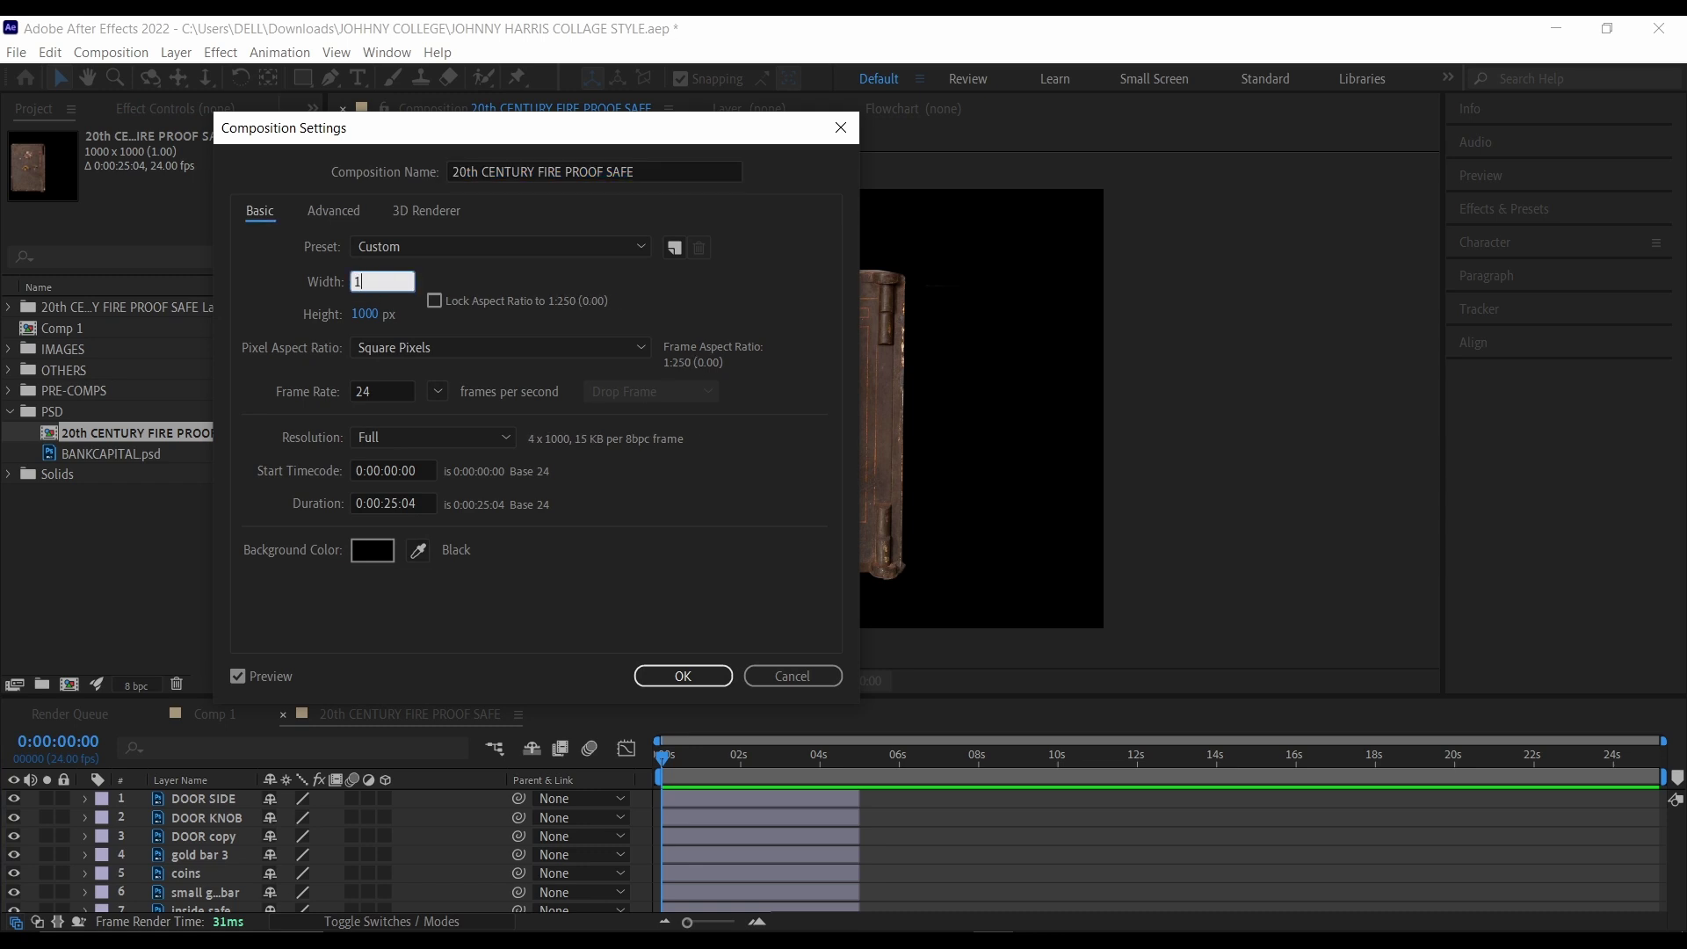
key(Tab)
text(1080)
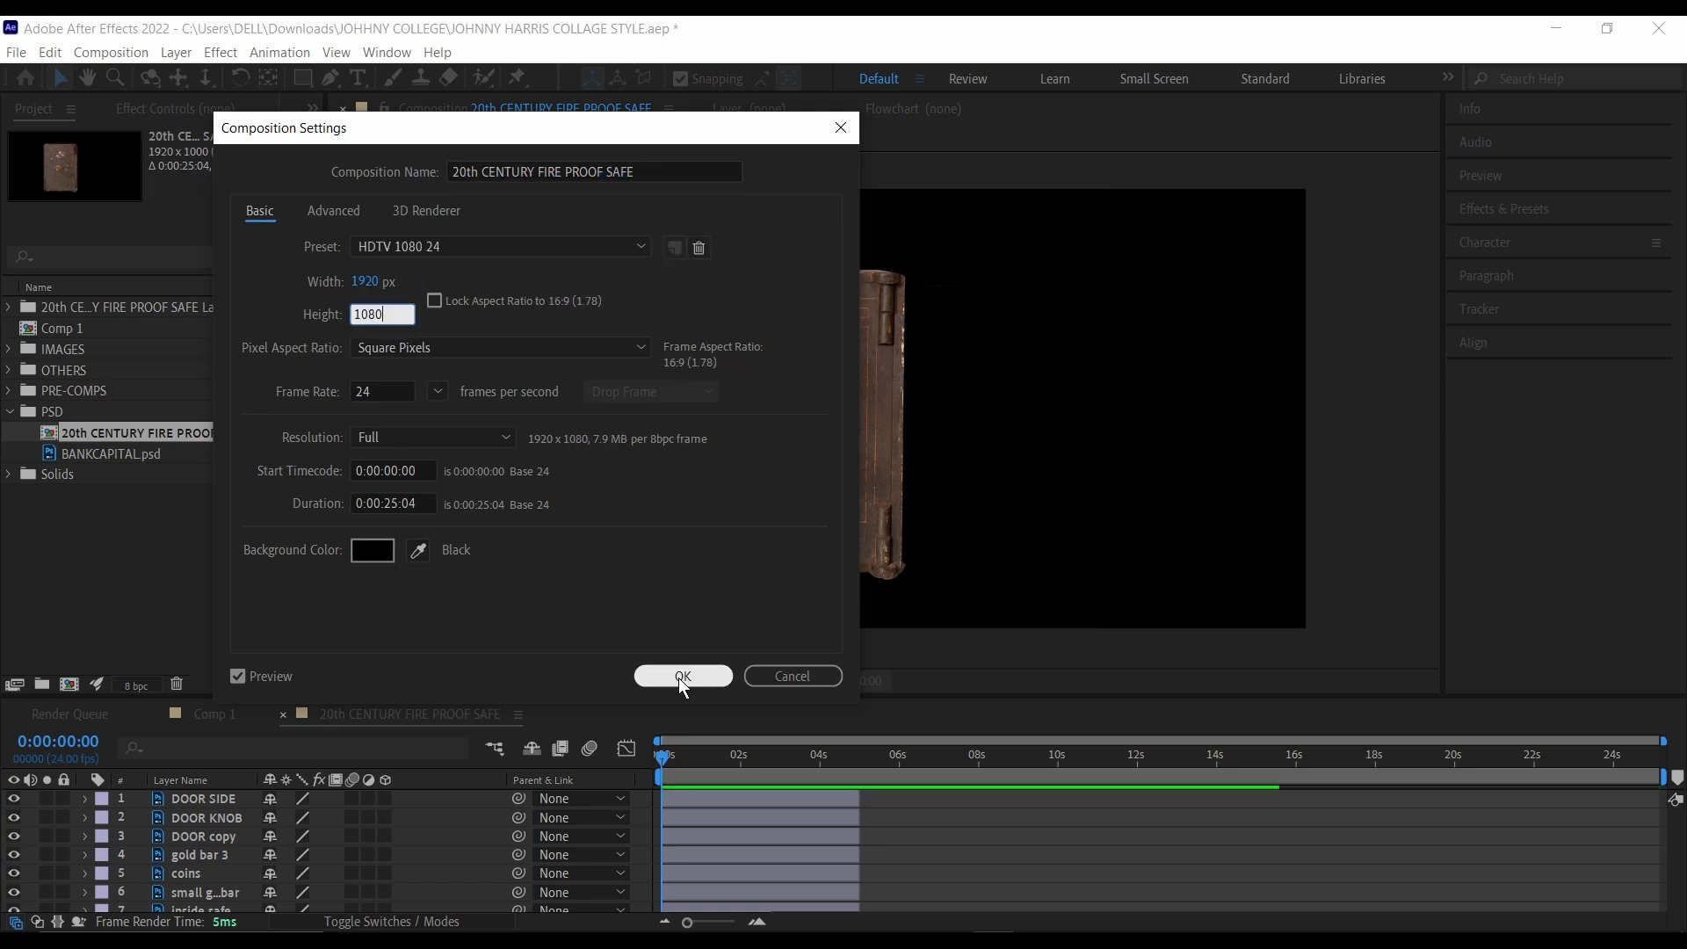
click(683, 676)
Step: Scale the safe layer in Comp 1 to 42% and show the Johnny college.mov reference at 0:00:08:17
click(236, 708)
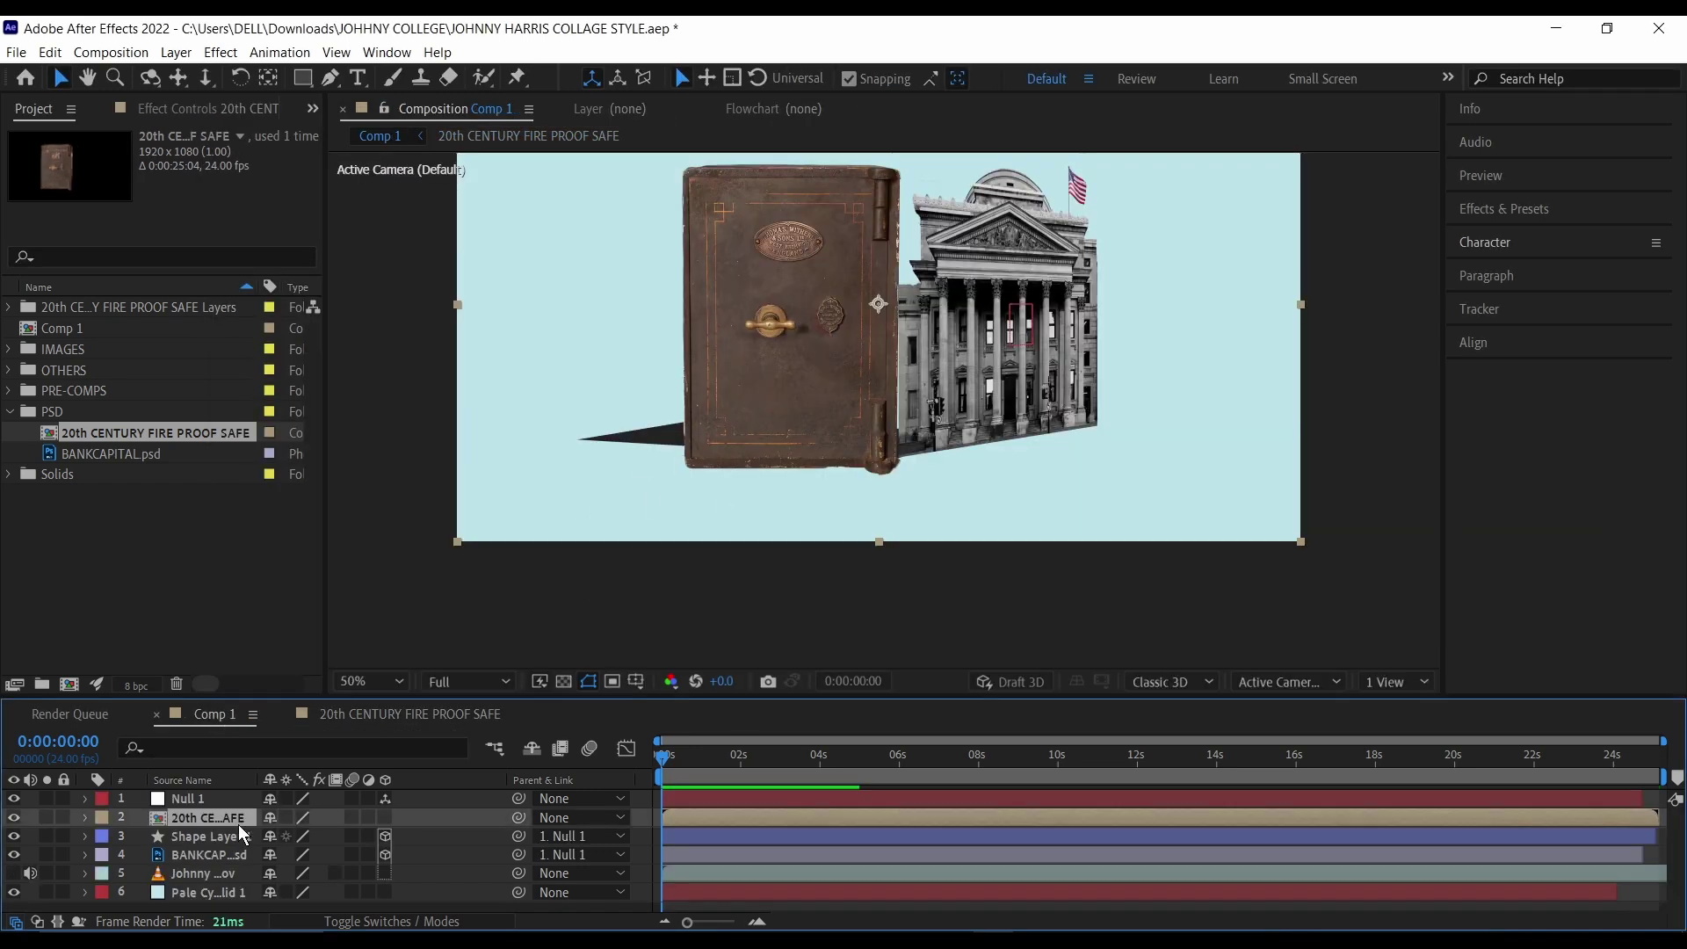
key(s)
drag(288, 835, 230, 852)
click(813, 757)
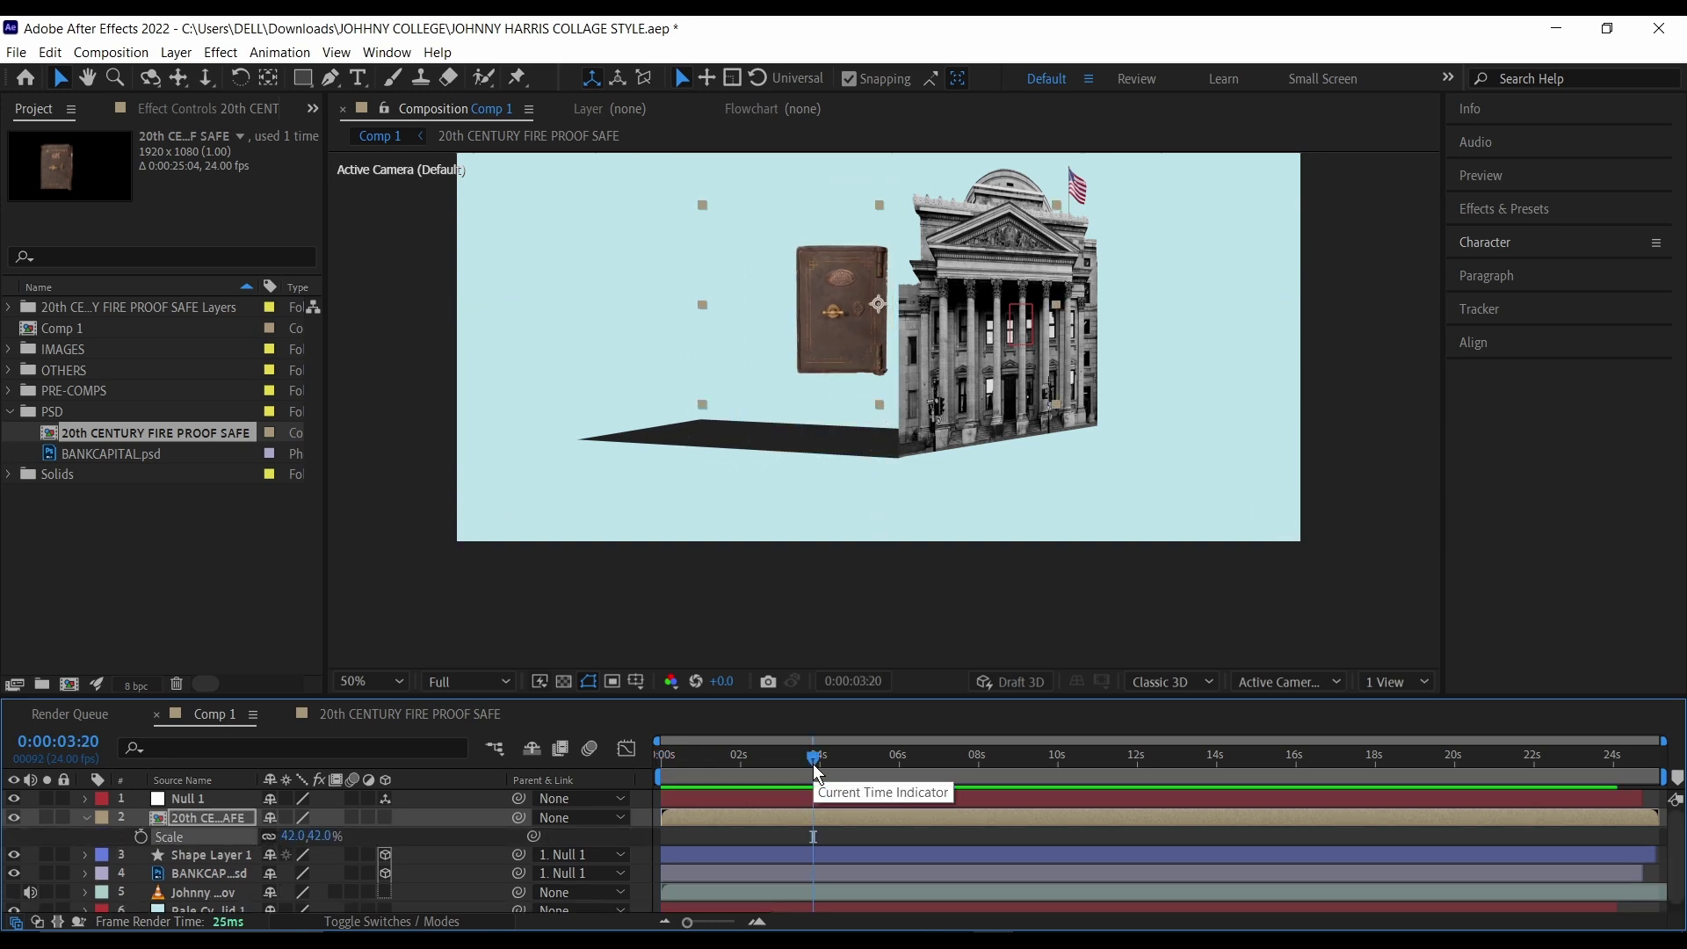
click(13, 893)
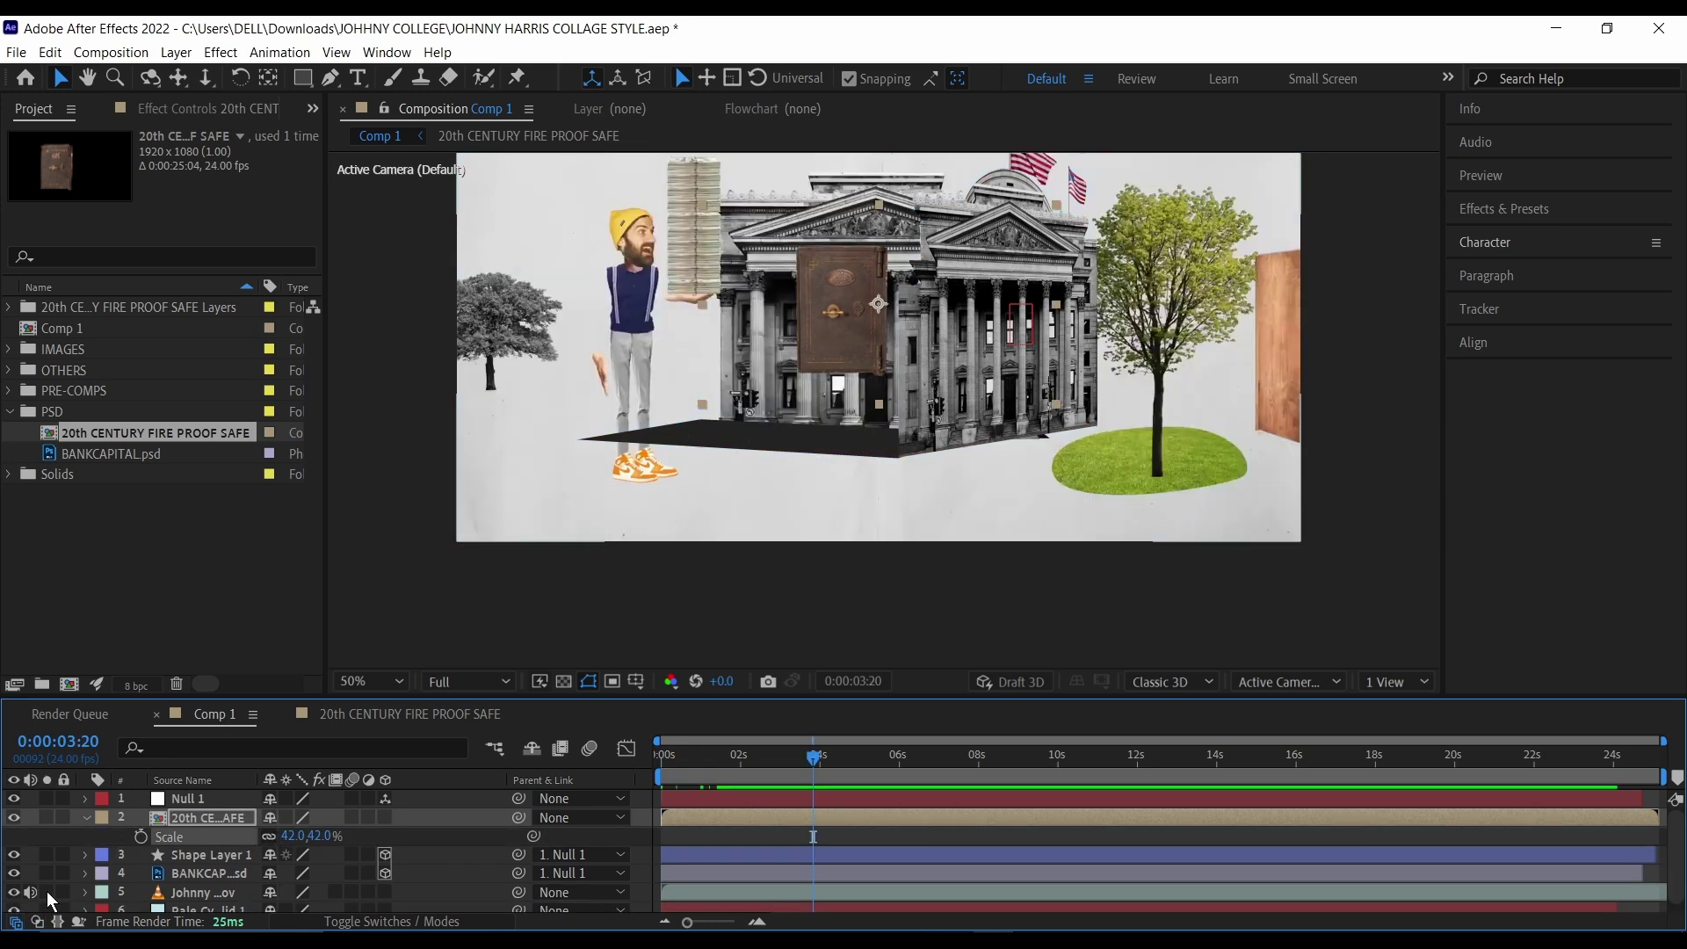
drag(817, 763, 1008, 762)
Step: Place the safe over the reference video's safe, scale it to 58%, and hide the reference video
drag(795, 321, 741, 348)
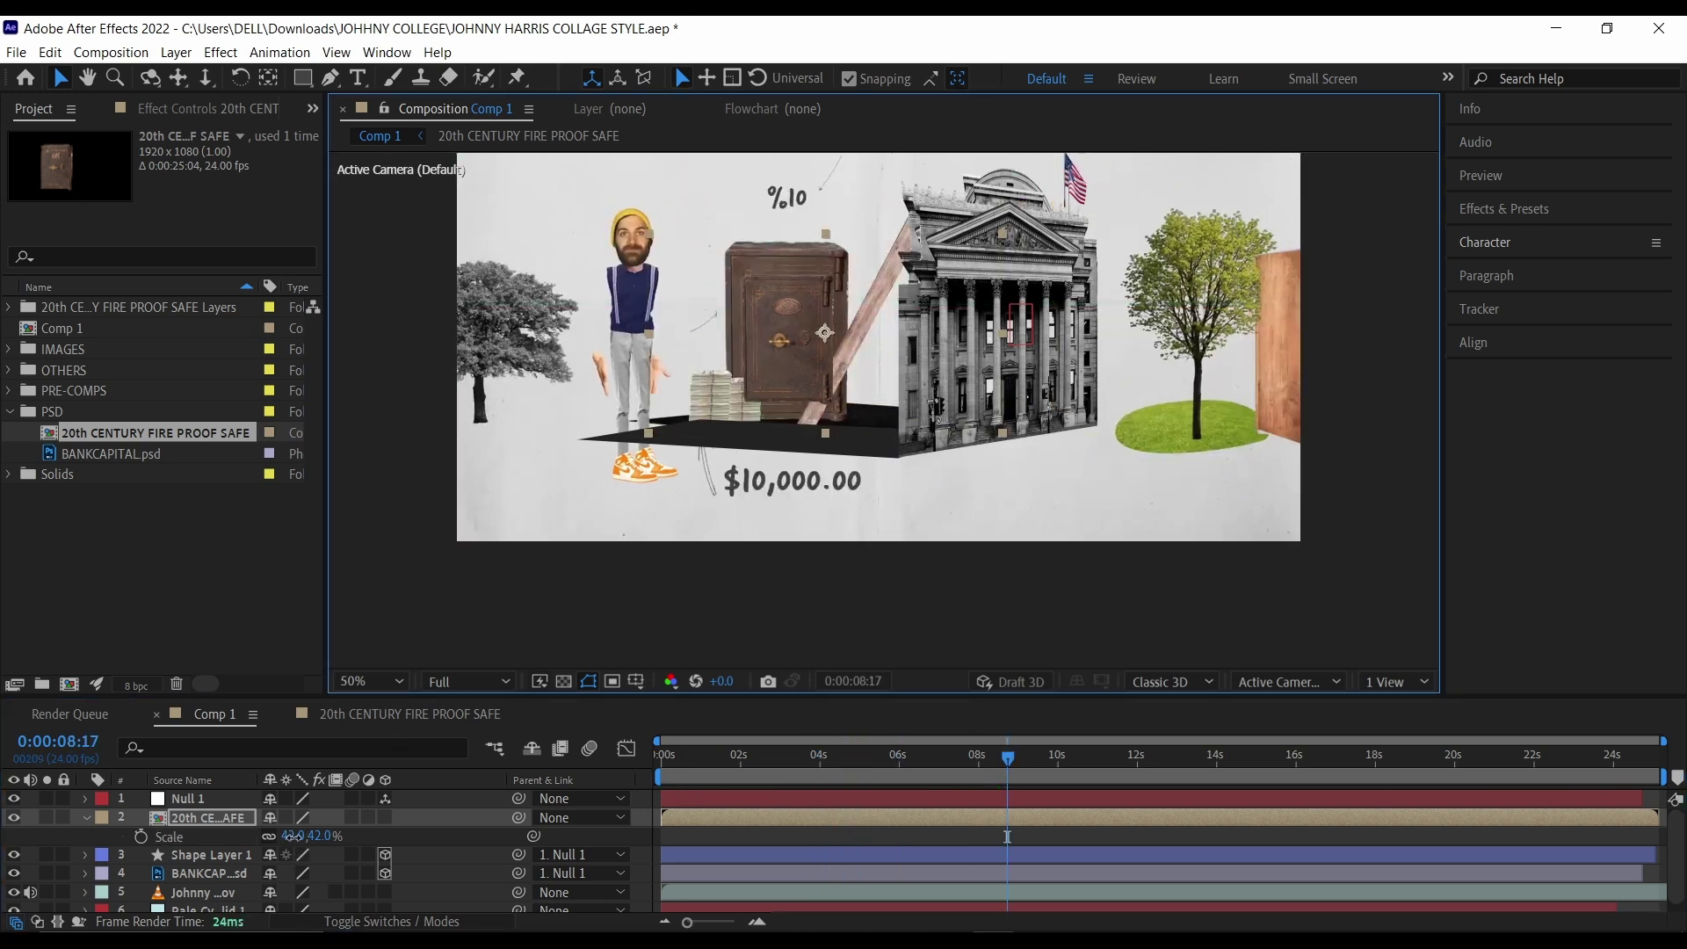
drag(303, 836, 303, 836)
mouse_move(765, 400)
mouse_down()
mouse_move(787, 376)
mouse_move(783, 393)
mouse_up()
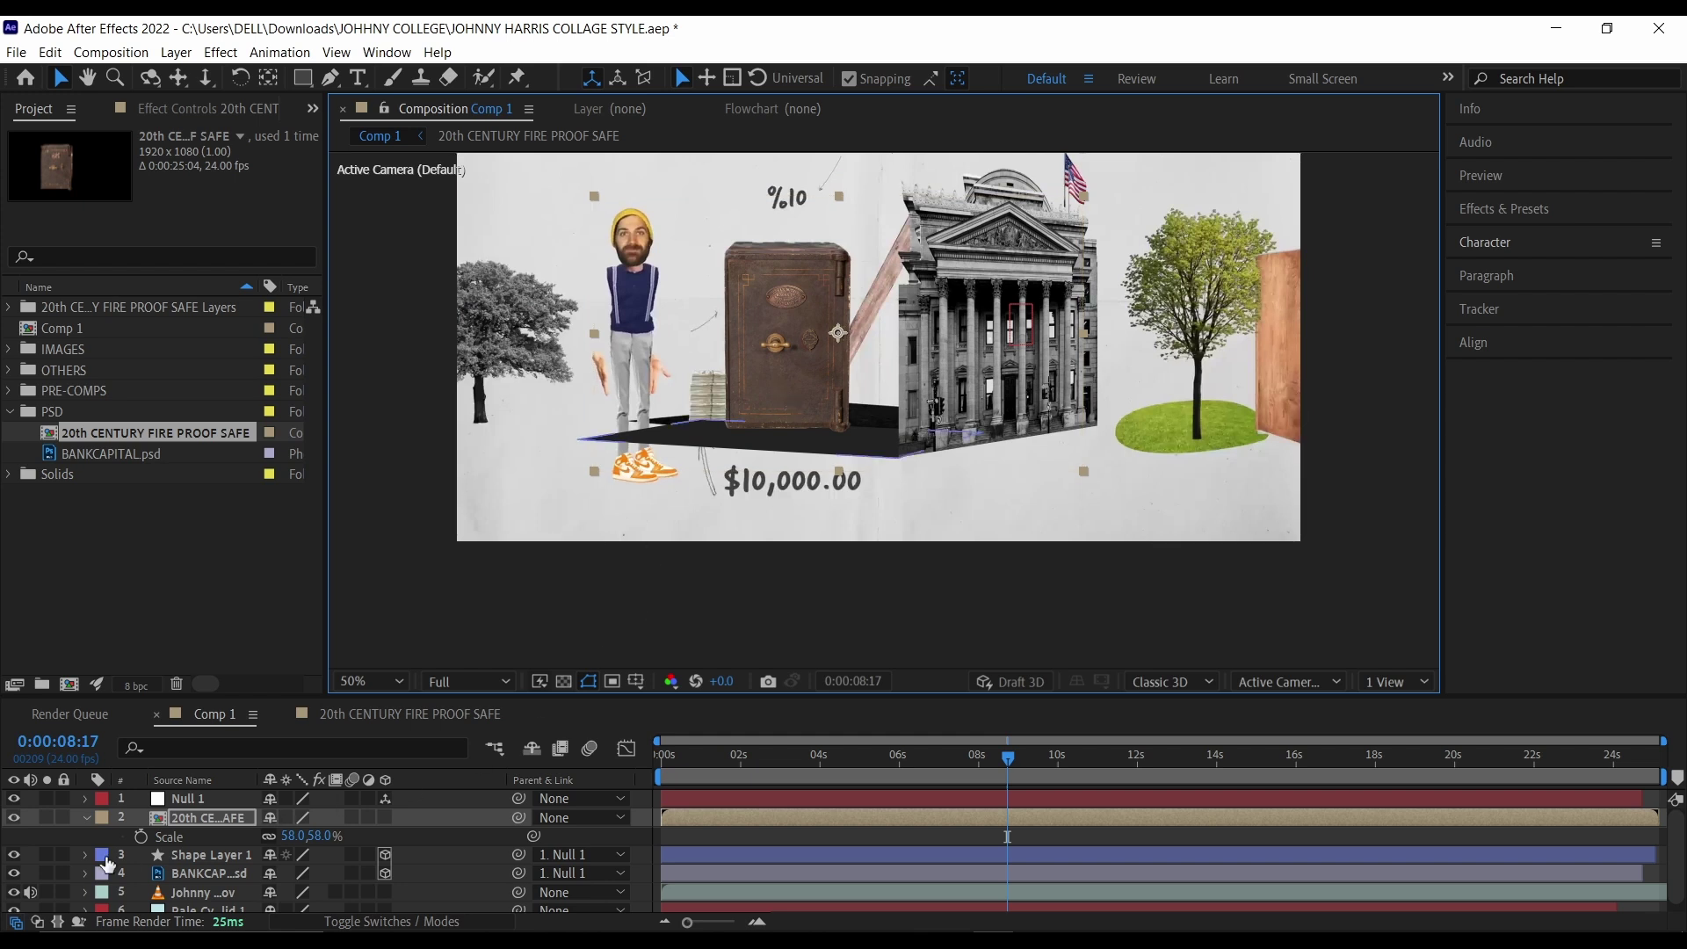
drag(13, 905, 14, 914)
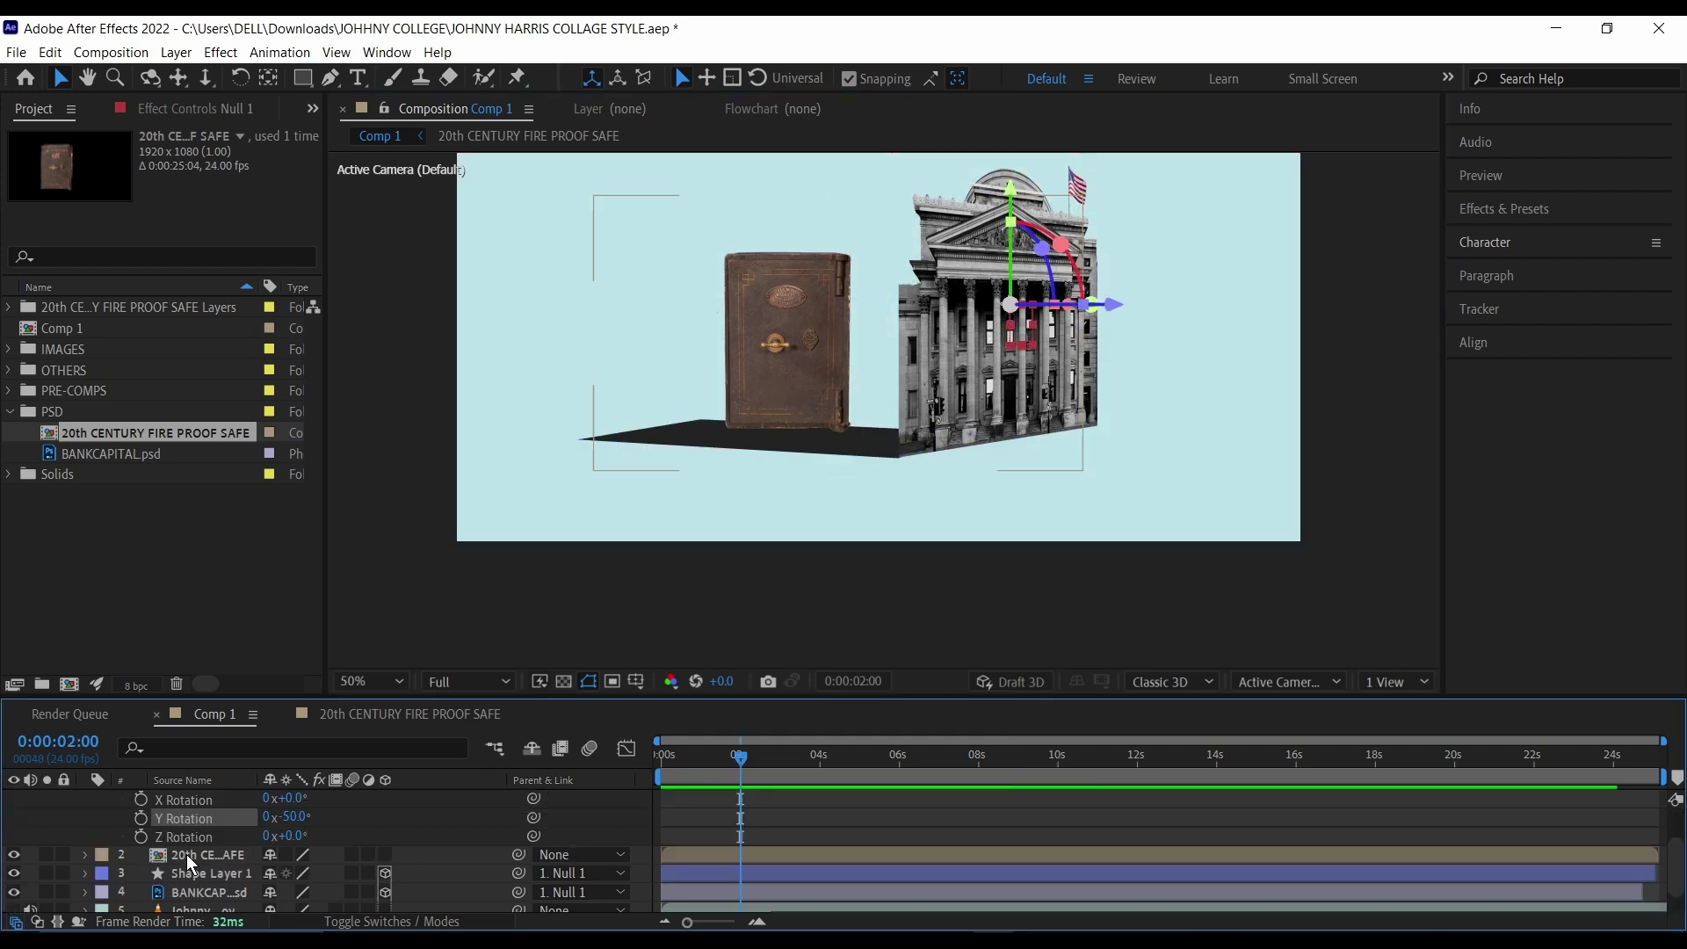
Step: Make the safe layer in Comp 1 and all layers inside the 20th CENTURY FIRE PROOF SAFE composition 3D
click(209, 854)
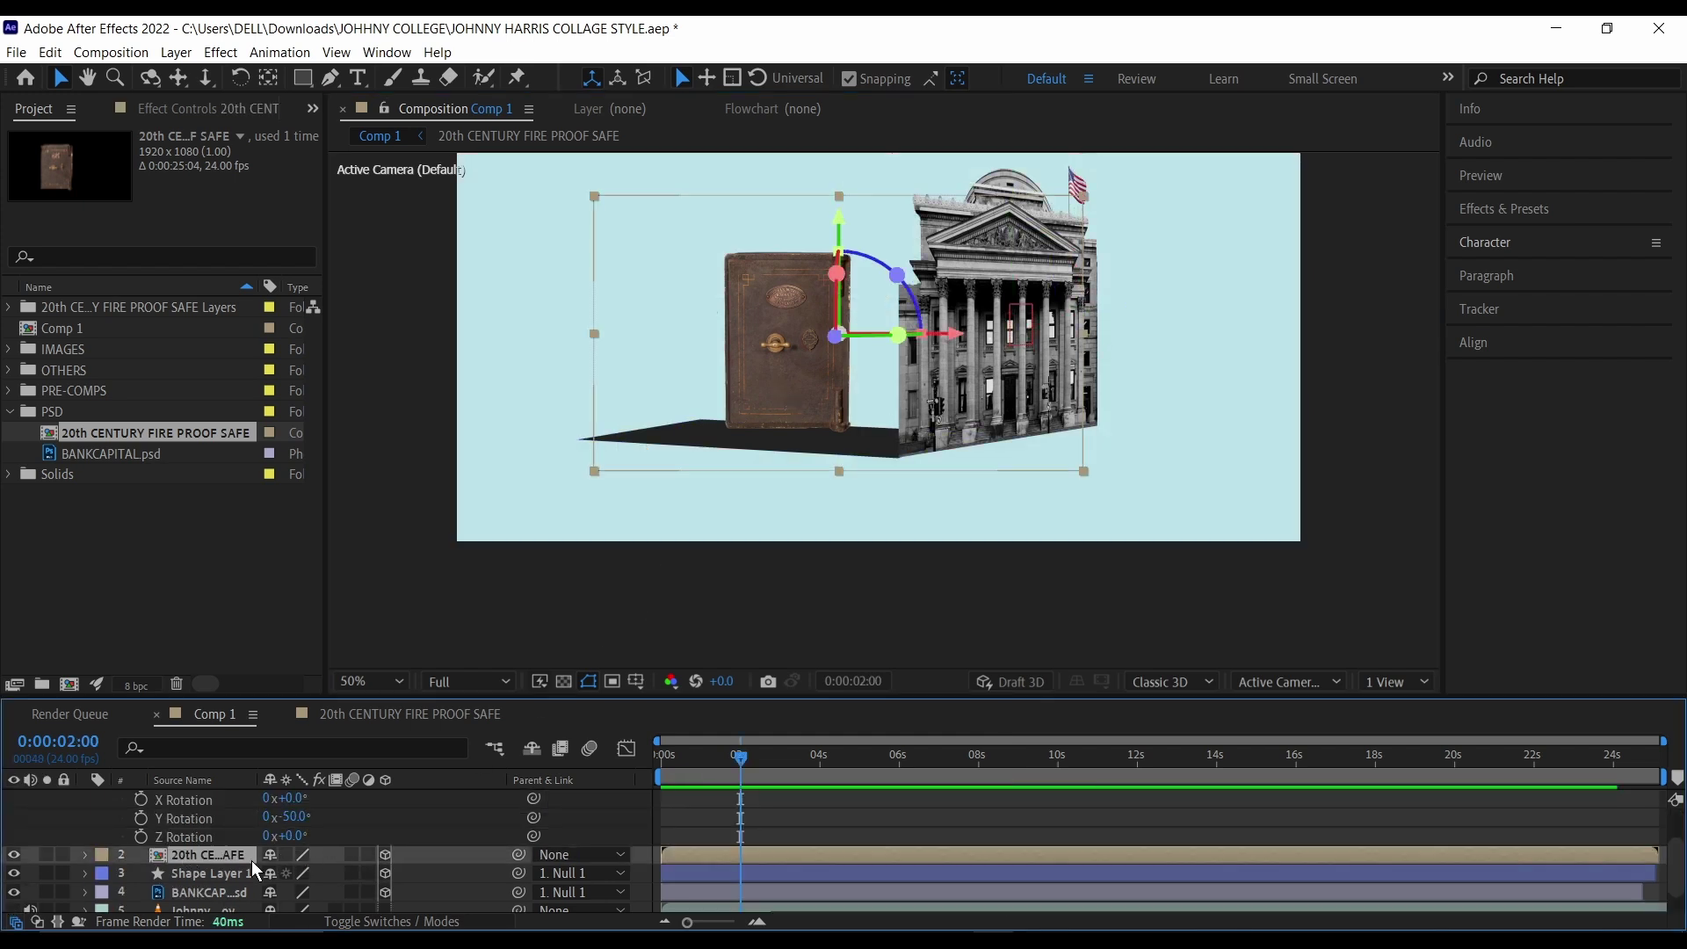
double_click(234, 856)
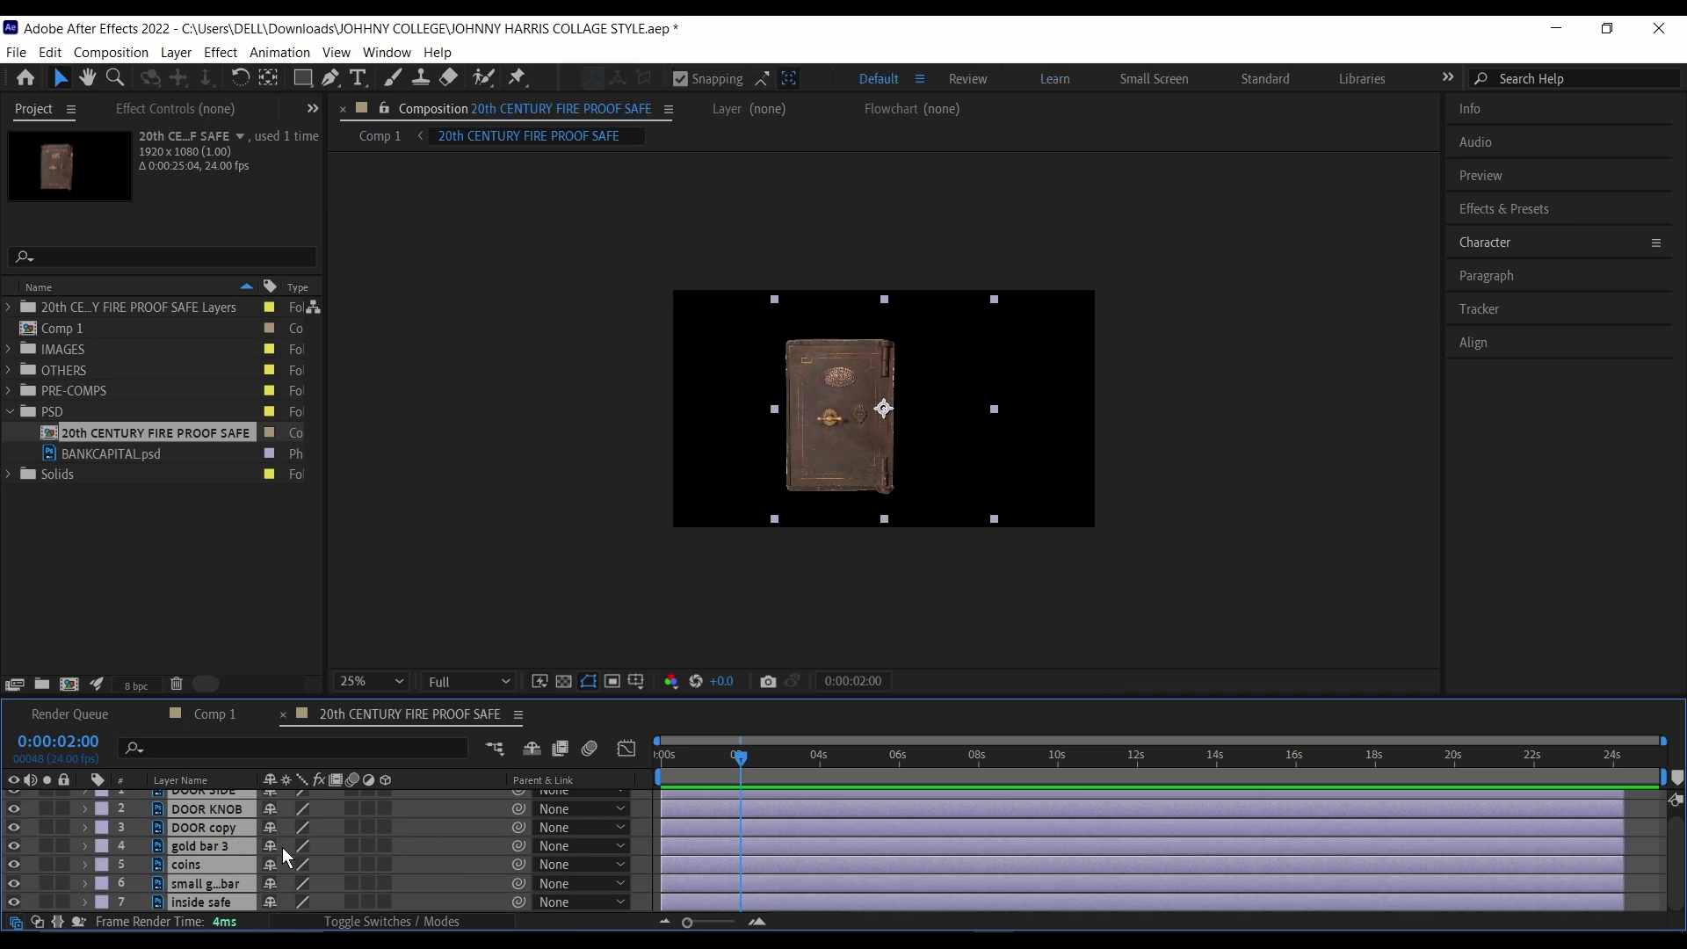
click(385, 809)
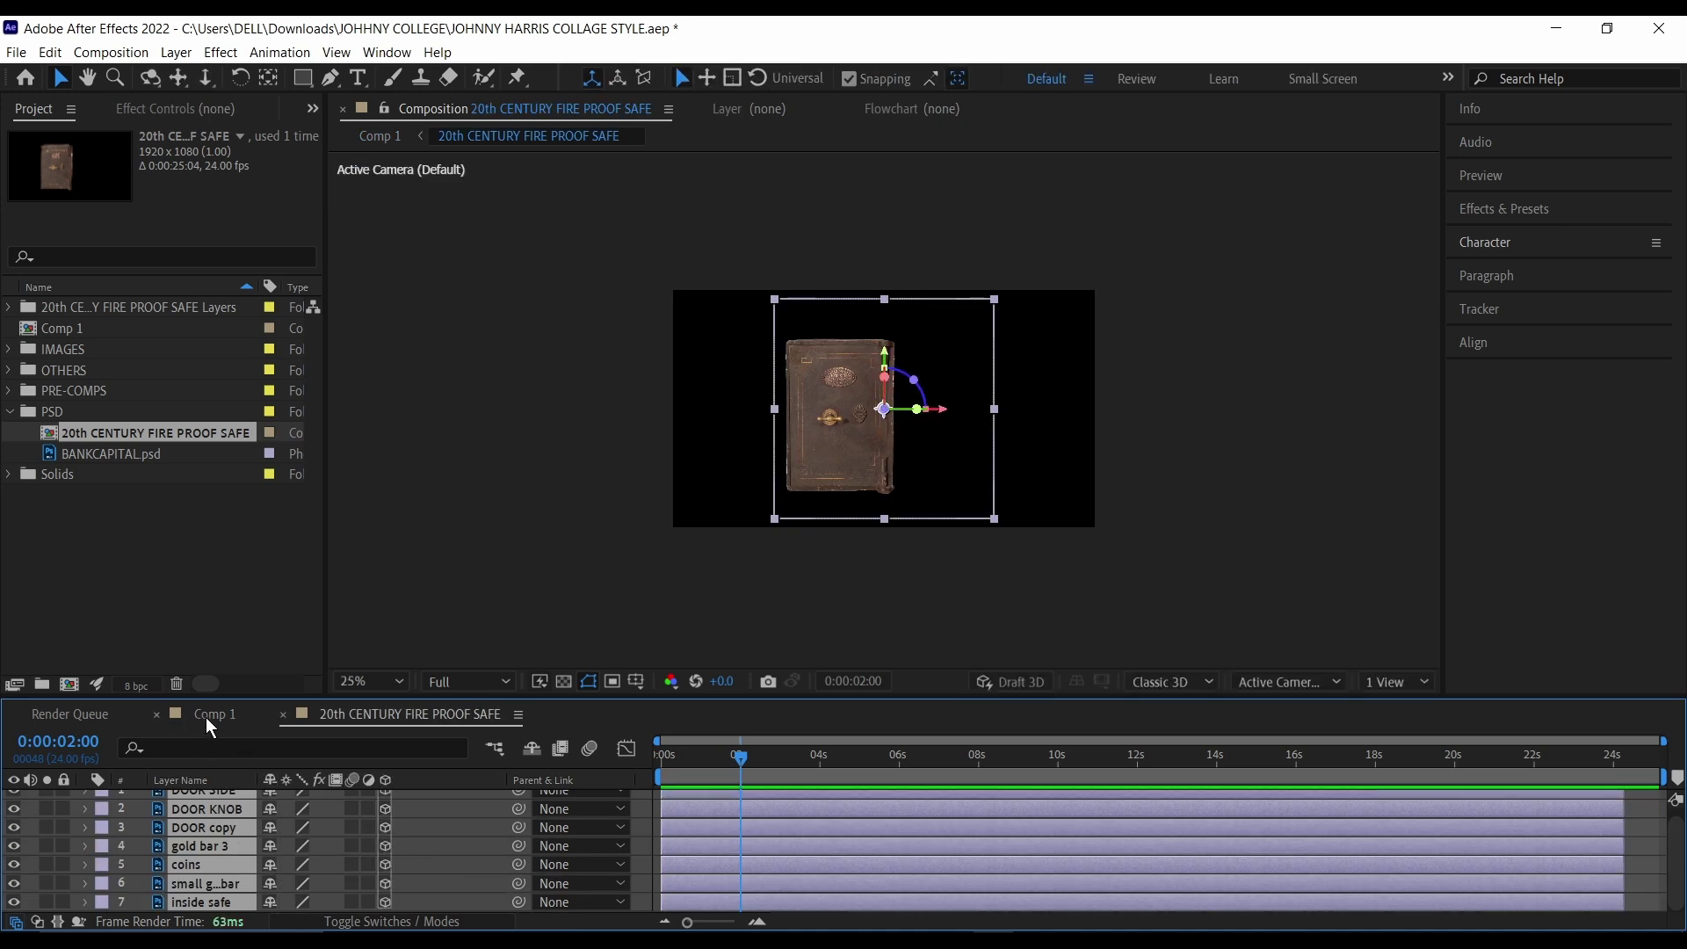
Step: Parent the safe layer in Comp 1 to Null 1
click(208, 714)
click(554, 854)
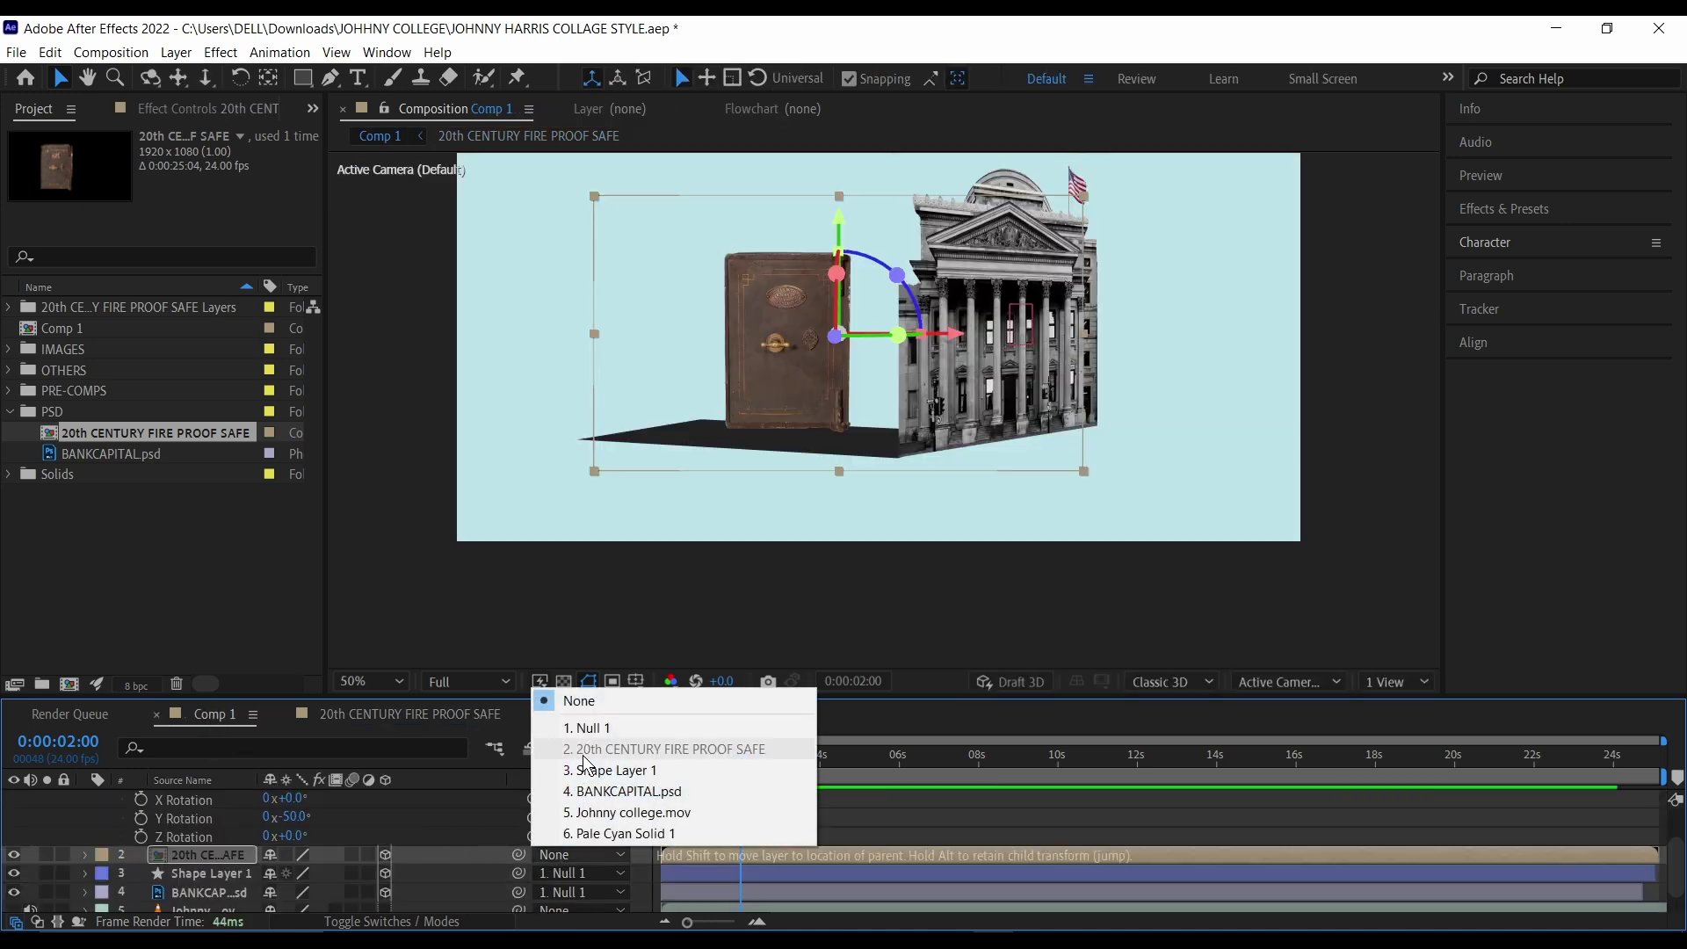
click(580, 857)
click(580, 857)
click(587, 728)
Step: Keyframe Null 1's Position and Y Rotation, and move both keyframes to just before the 3-second mark
scroll(264, 870, up, 3)
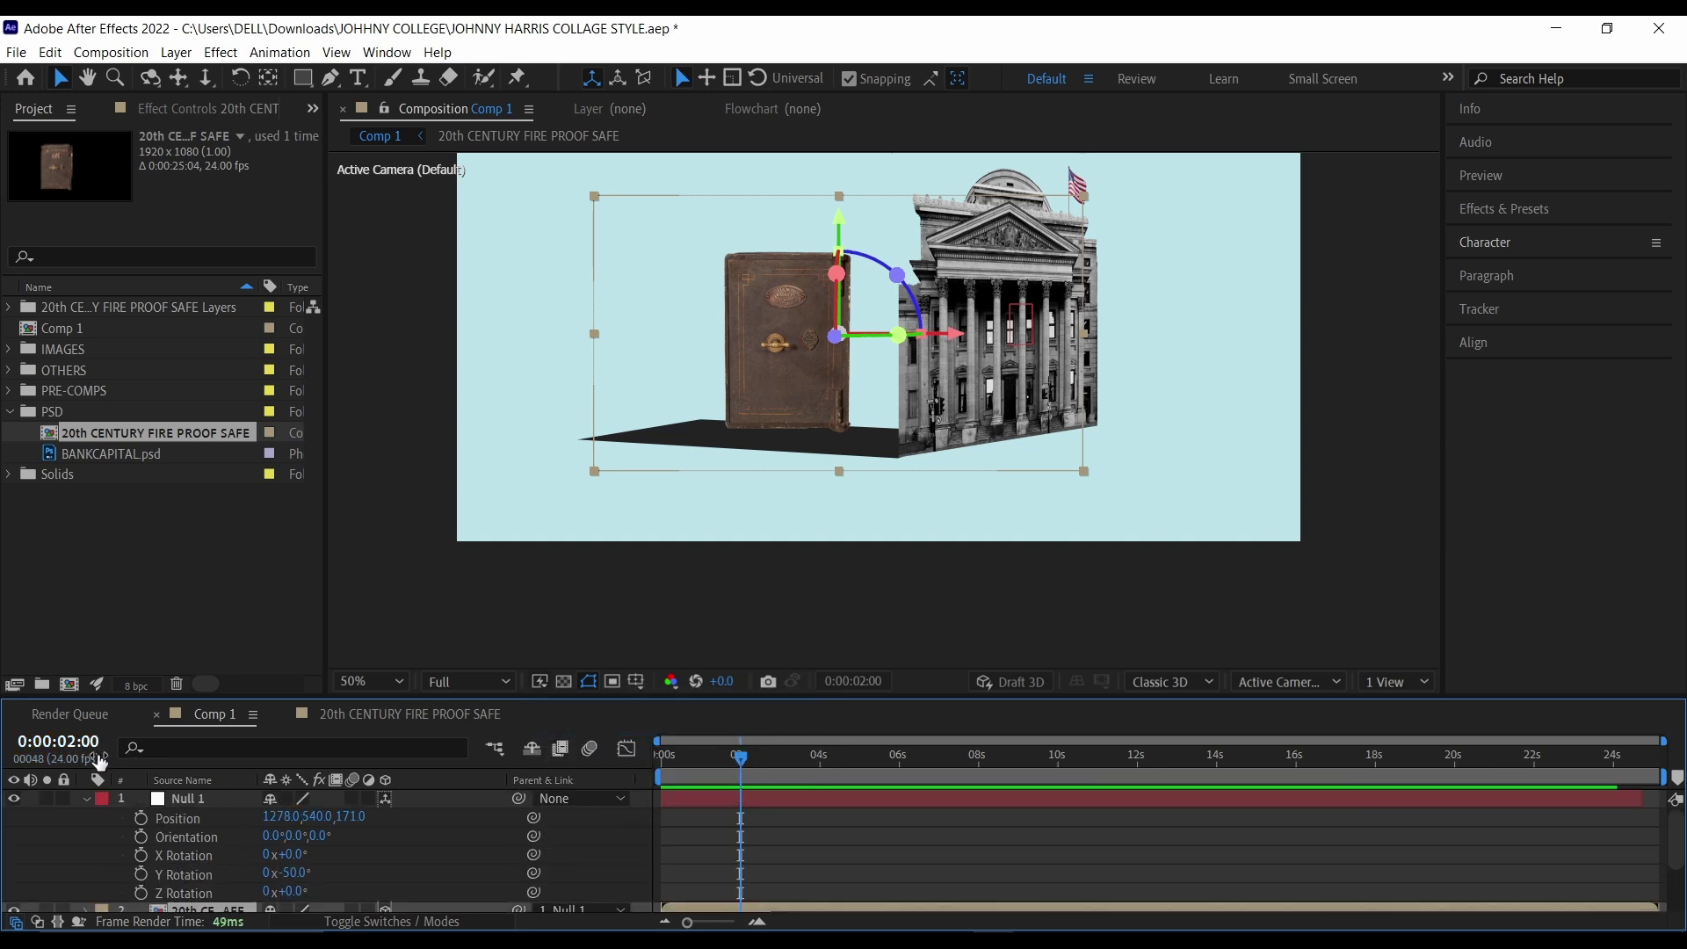
click(140, 818)
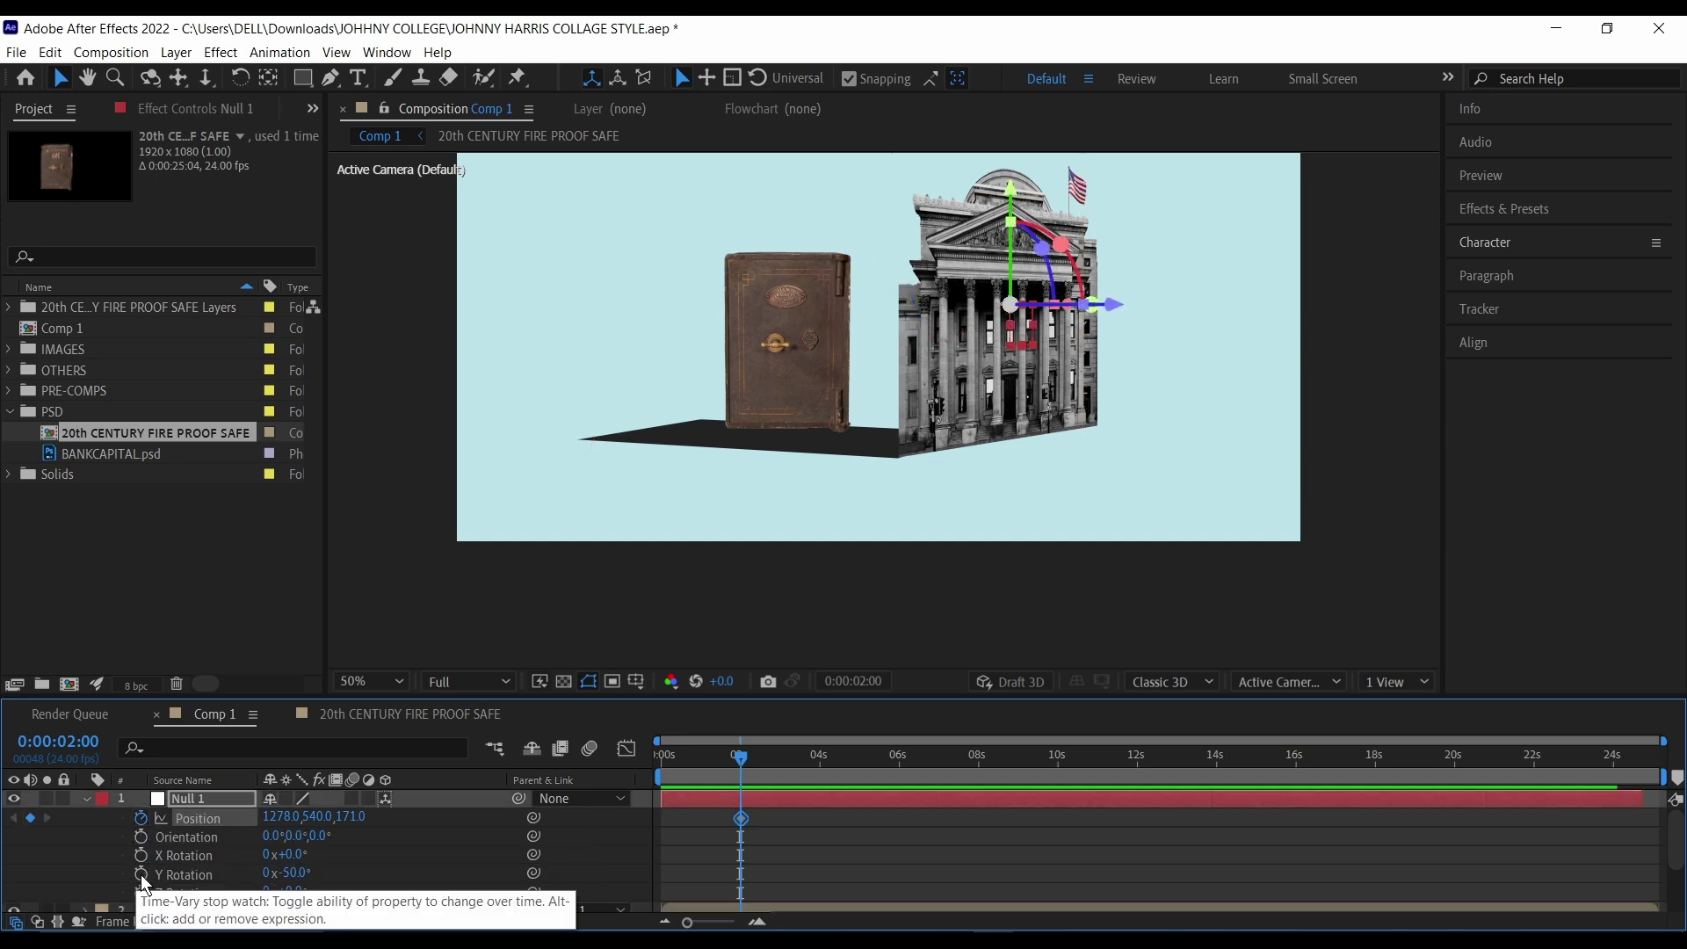
click(141, 873)
drag(778, 896, 780, 827)
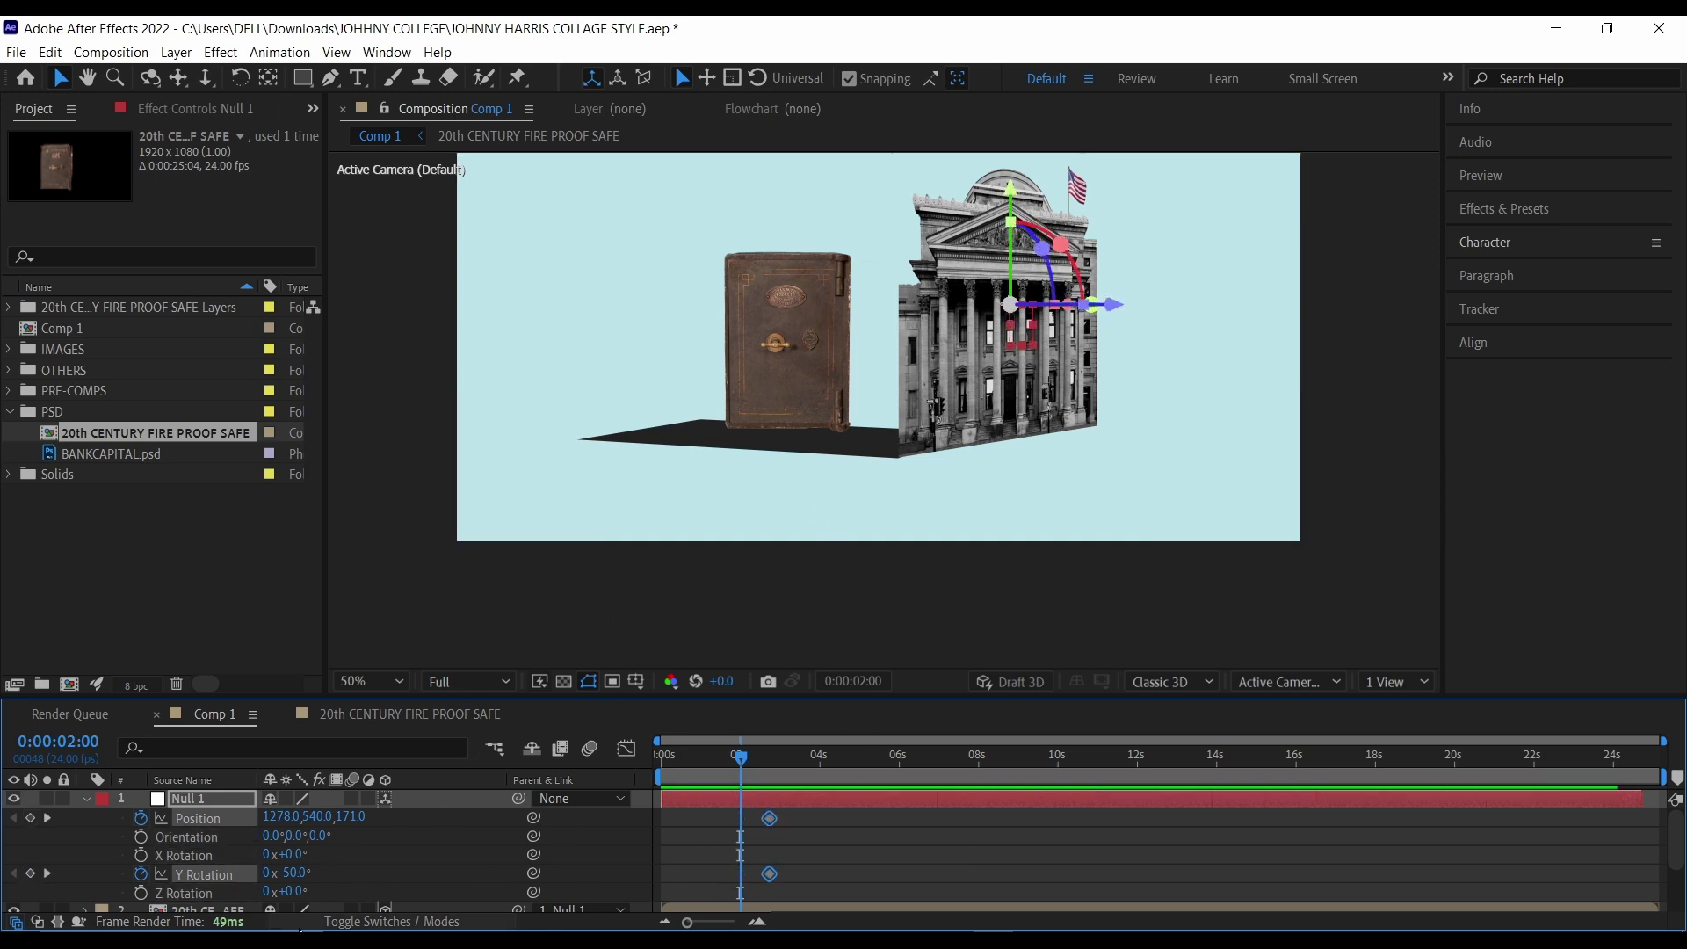
Step: At 0:00:02:00, set Null 1's Y Rotation to 0°, Z position to 0 and X position to 960
click(297, 873)
text(0)
key(Return)
click(349, 817)
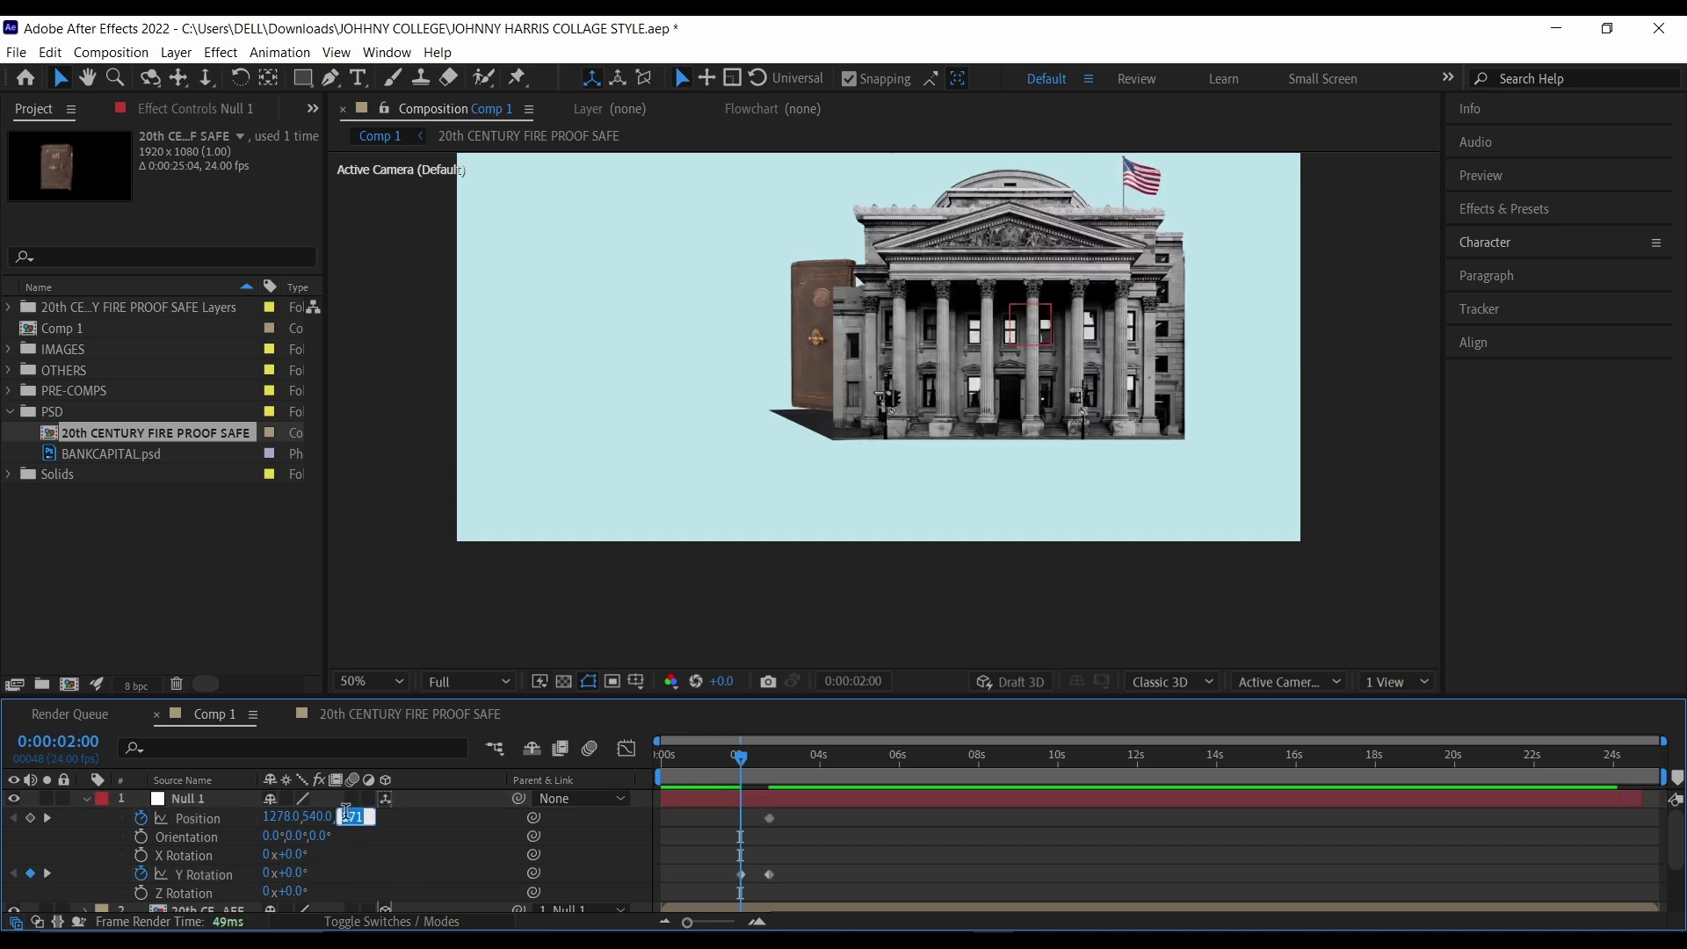
text(0)
key(Return)
click(279, 816)
text(9)
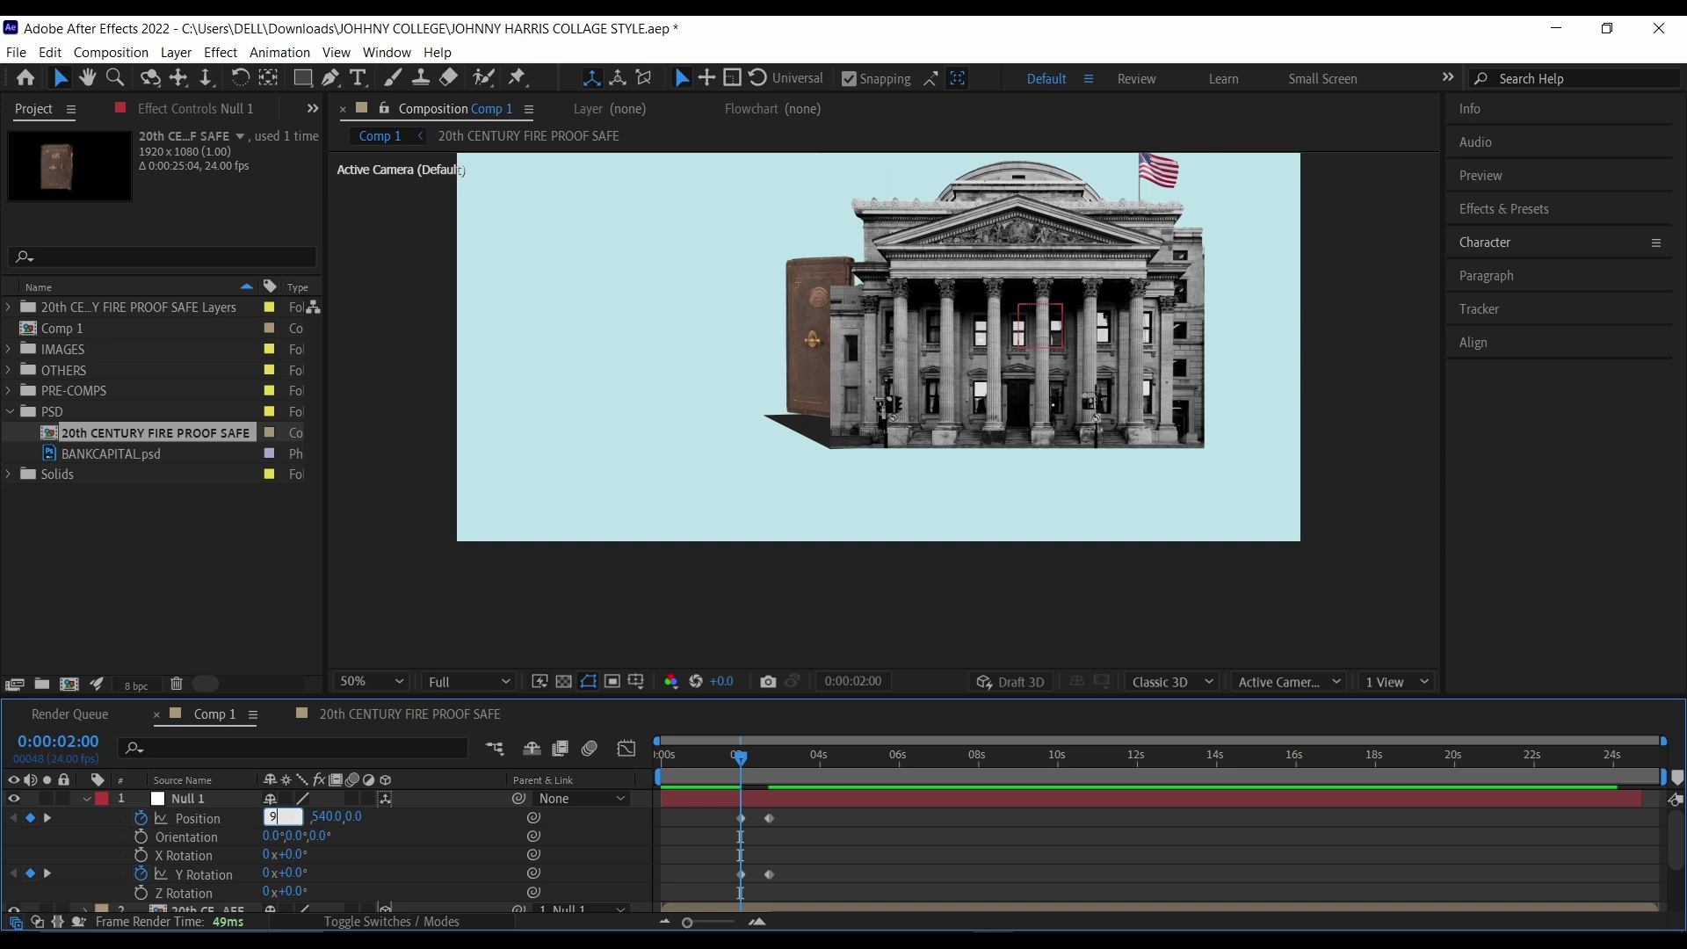
key(Return)
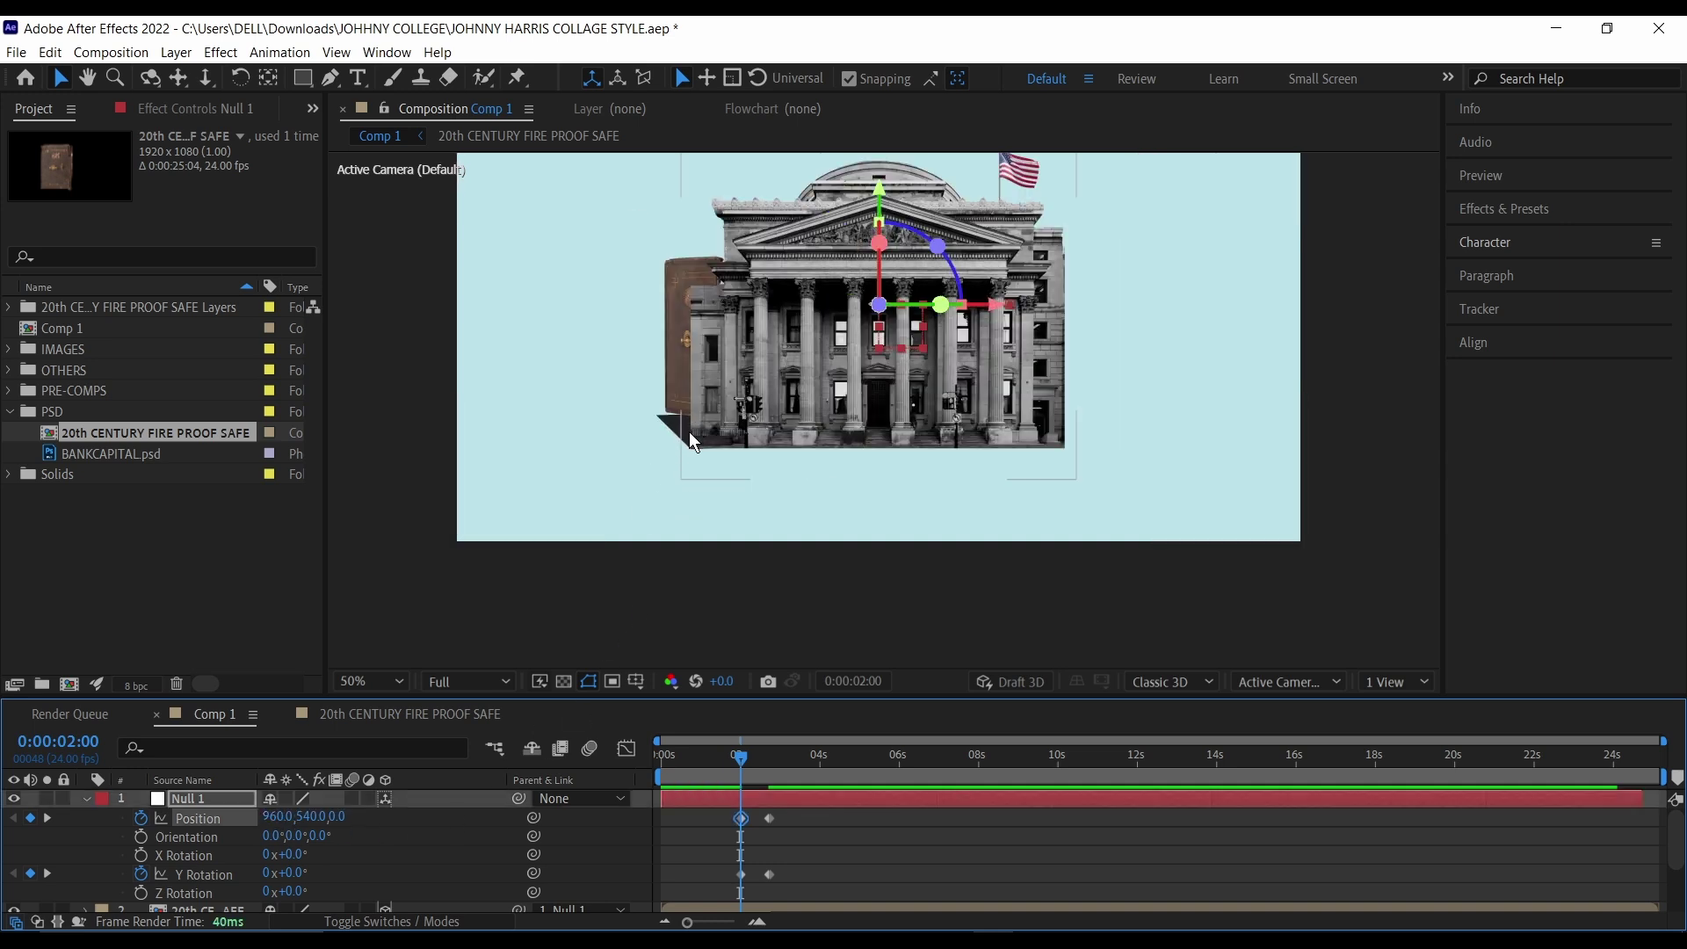
Step: Adjust Shape Layer 1's transform so the dark floor shape stays hidden behind the front-facing bank
click(83, 799)
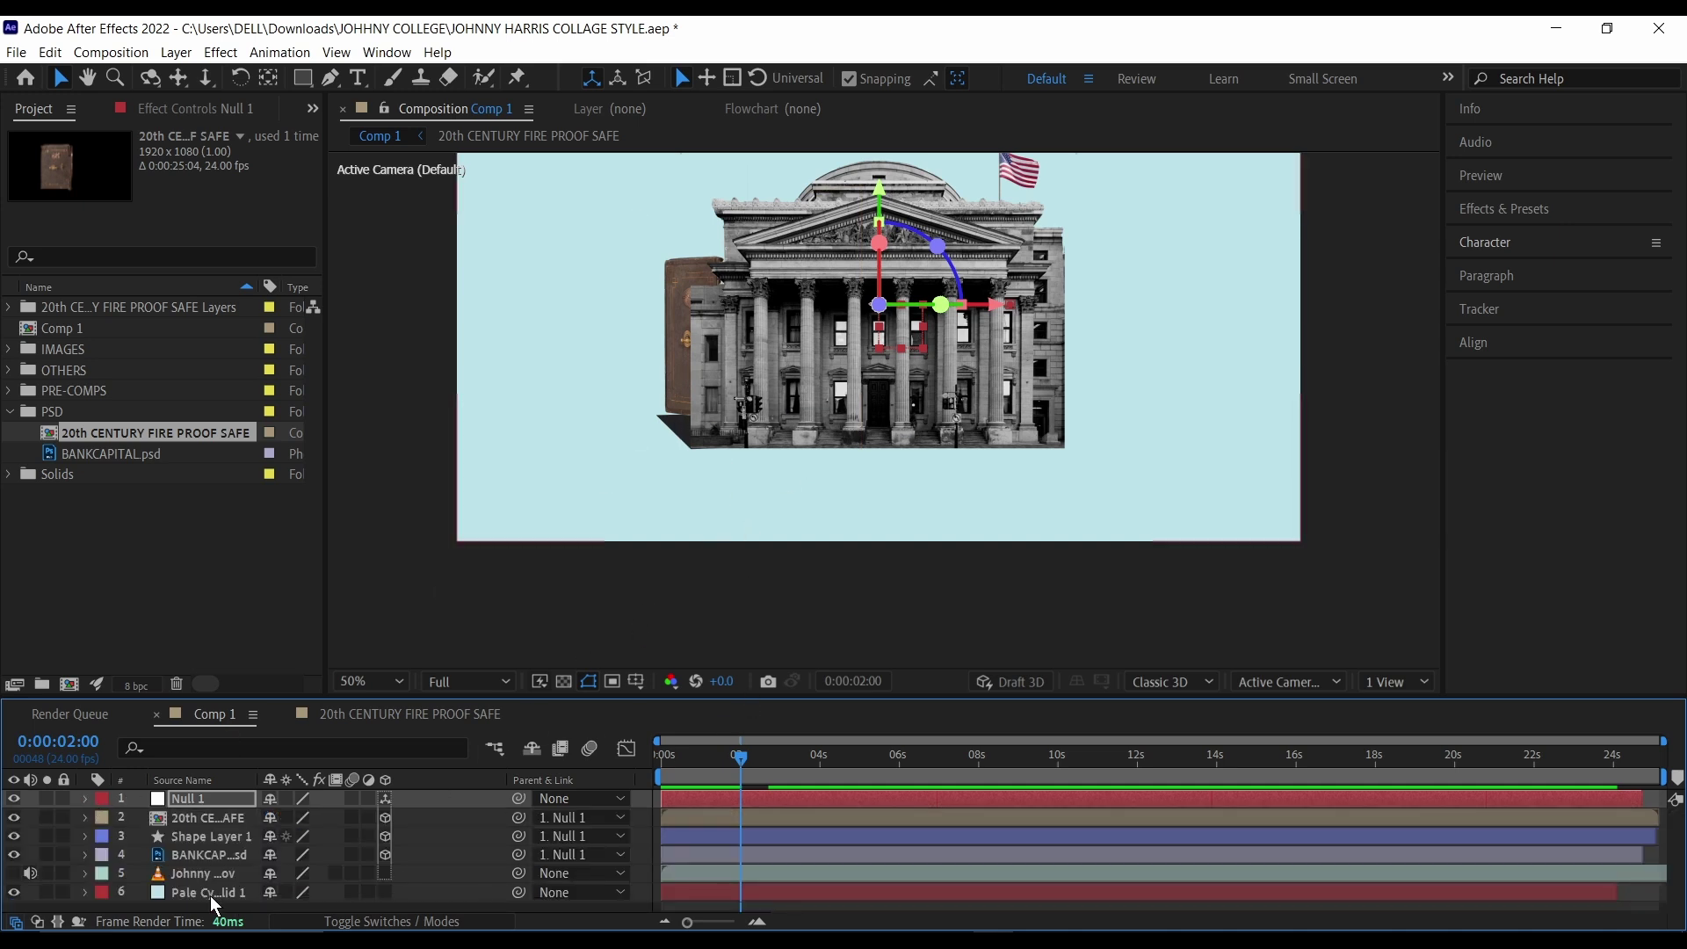
click(211, 835)
key(r)
scroll(290, 852, down, 2)
scroll(279, 857, up, 2)
drag(293, 847, 315, 894)
key(shift+p)
click(86, 827)
Step: Move the safe behind the bank to Position -264.5, 66.0, 204.2 and preview the animation
click(207, 813)
key(p)
drag(279, 837, 406, 836)
click(726, 758)
key(space)
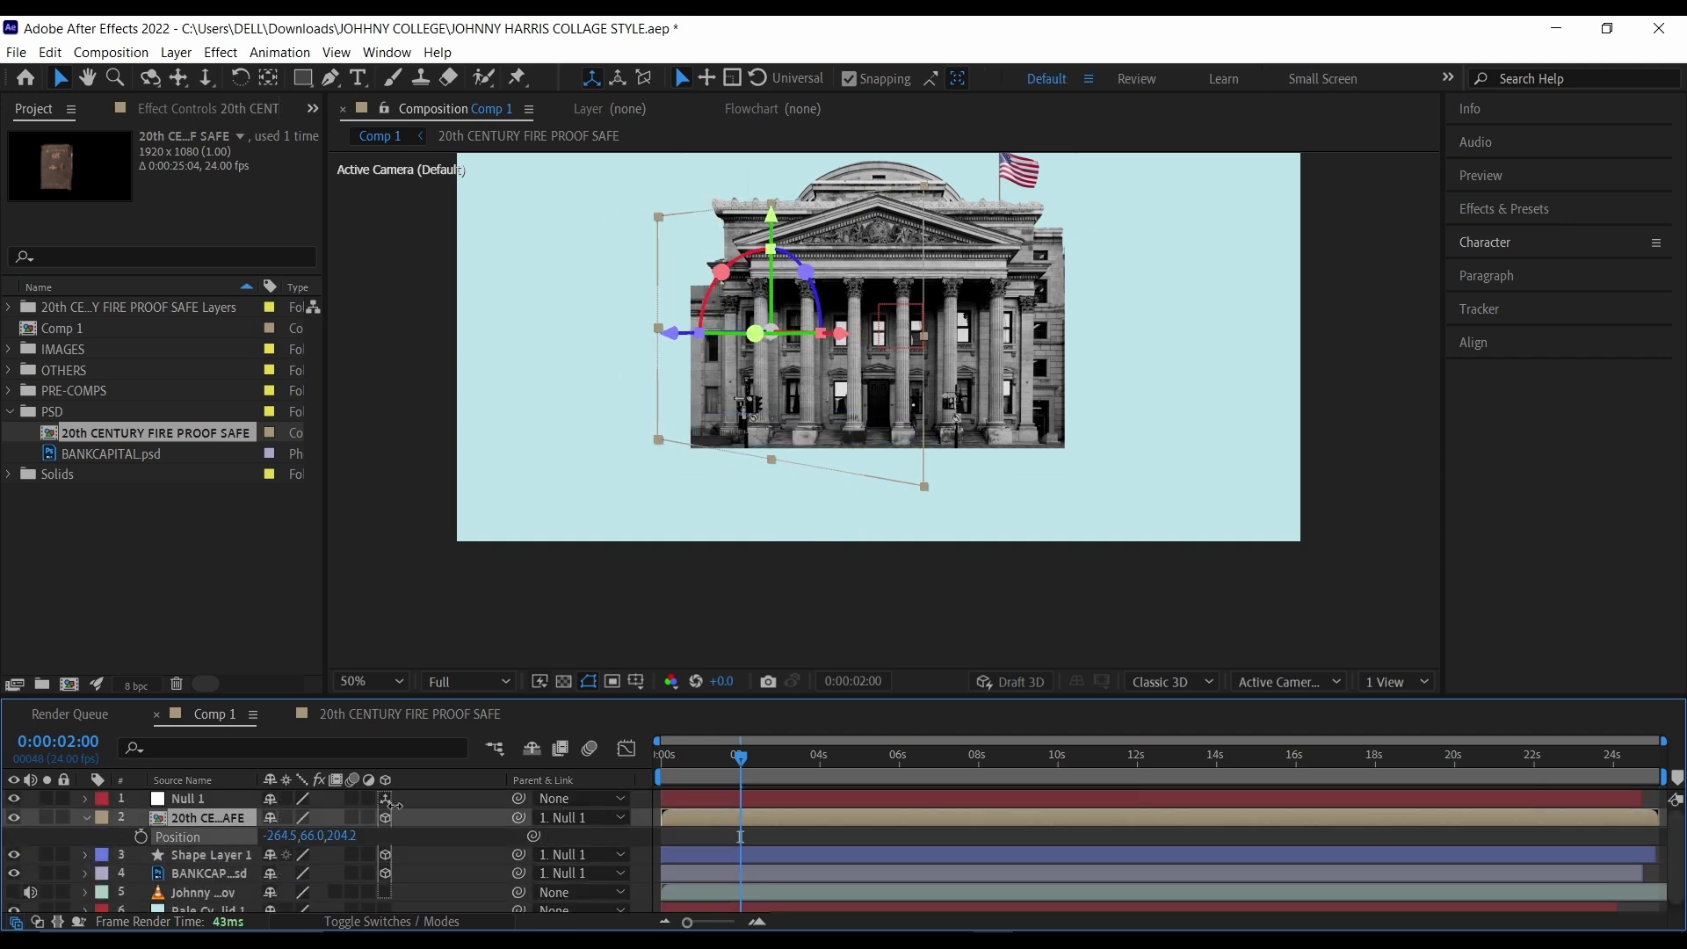
drag(726, 757, 791, 758)
drag(798, 342, 761, 346)
mouse_move(791, 758)
mouse_down()
mouse_move(713, 758)
mouse_move(787, 760)
mouse_up()
key(F2)
key(space)
key(space)
key(ctrl+z)
key(ctrl+z)
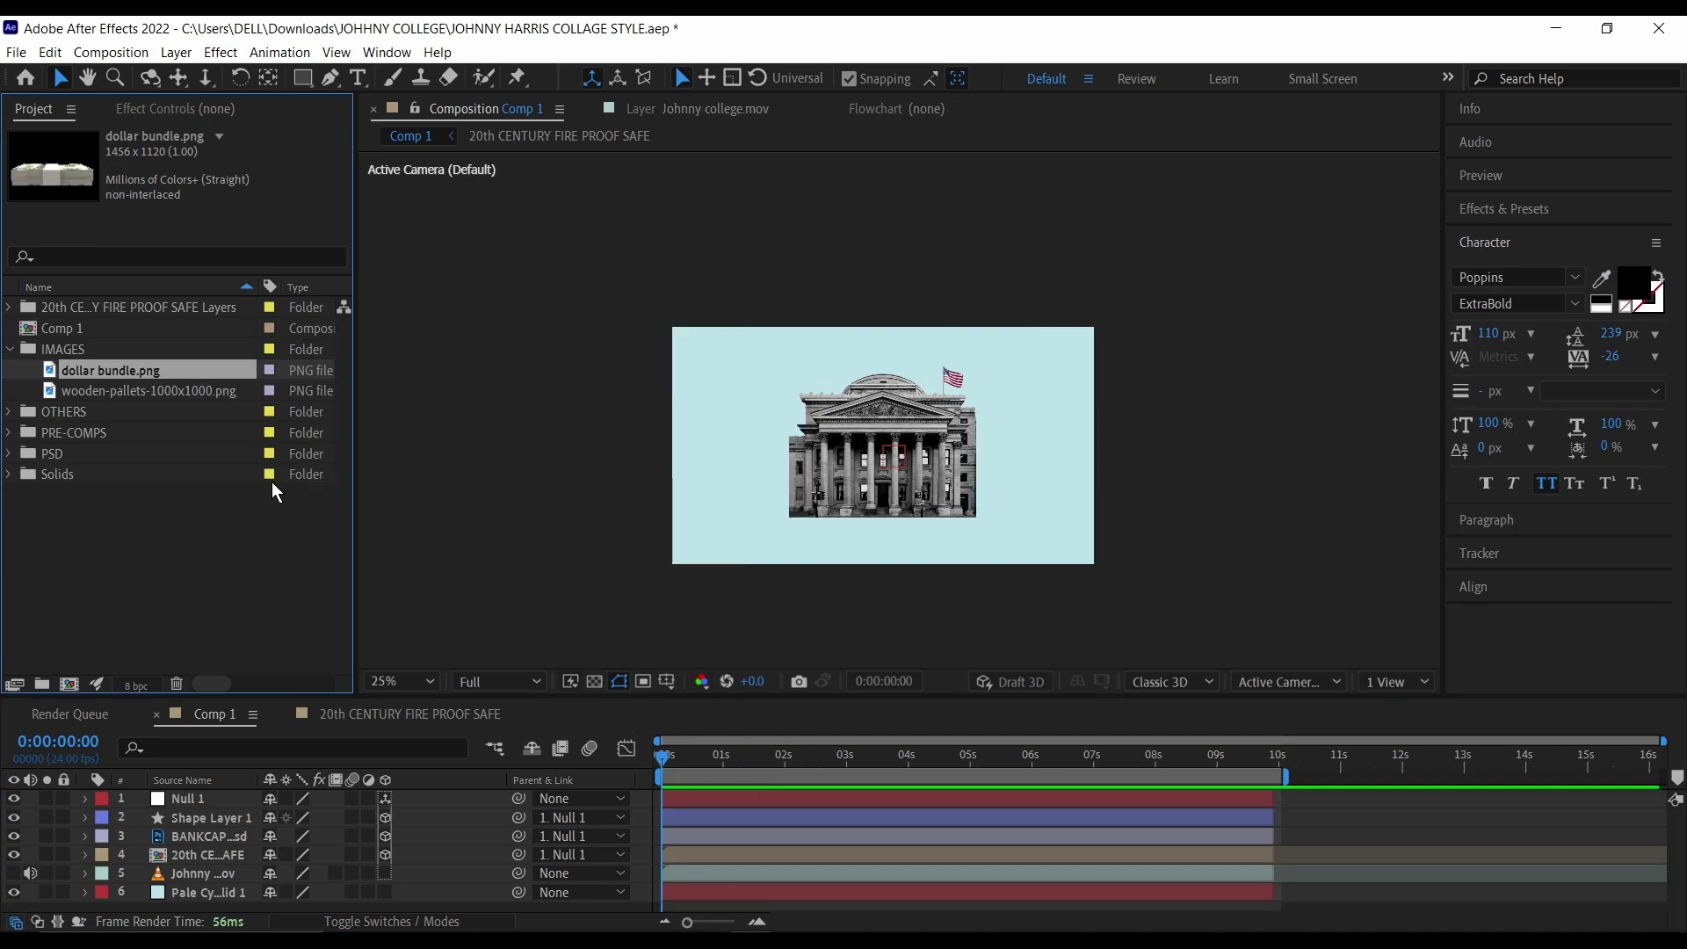
Step: Place dollar bundle.png from the IMAGES folder beside the bank in Comp 1 and scale it to 10%
drag(94, 384, 742, 468)
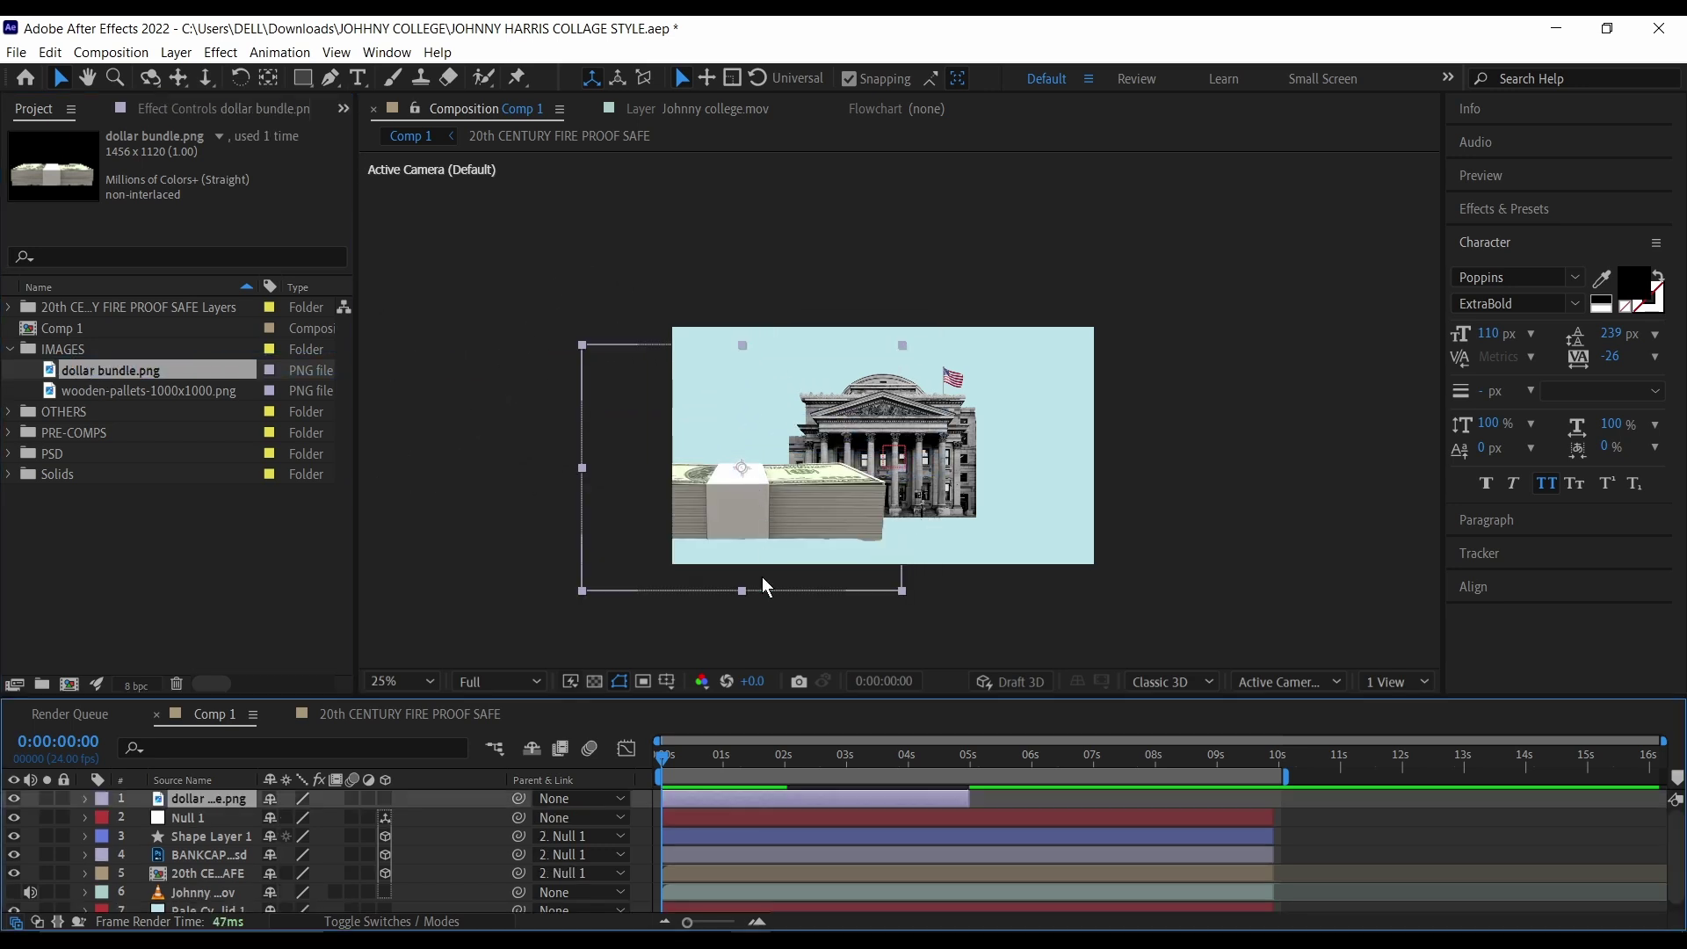
key(s)
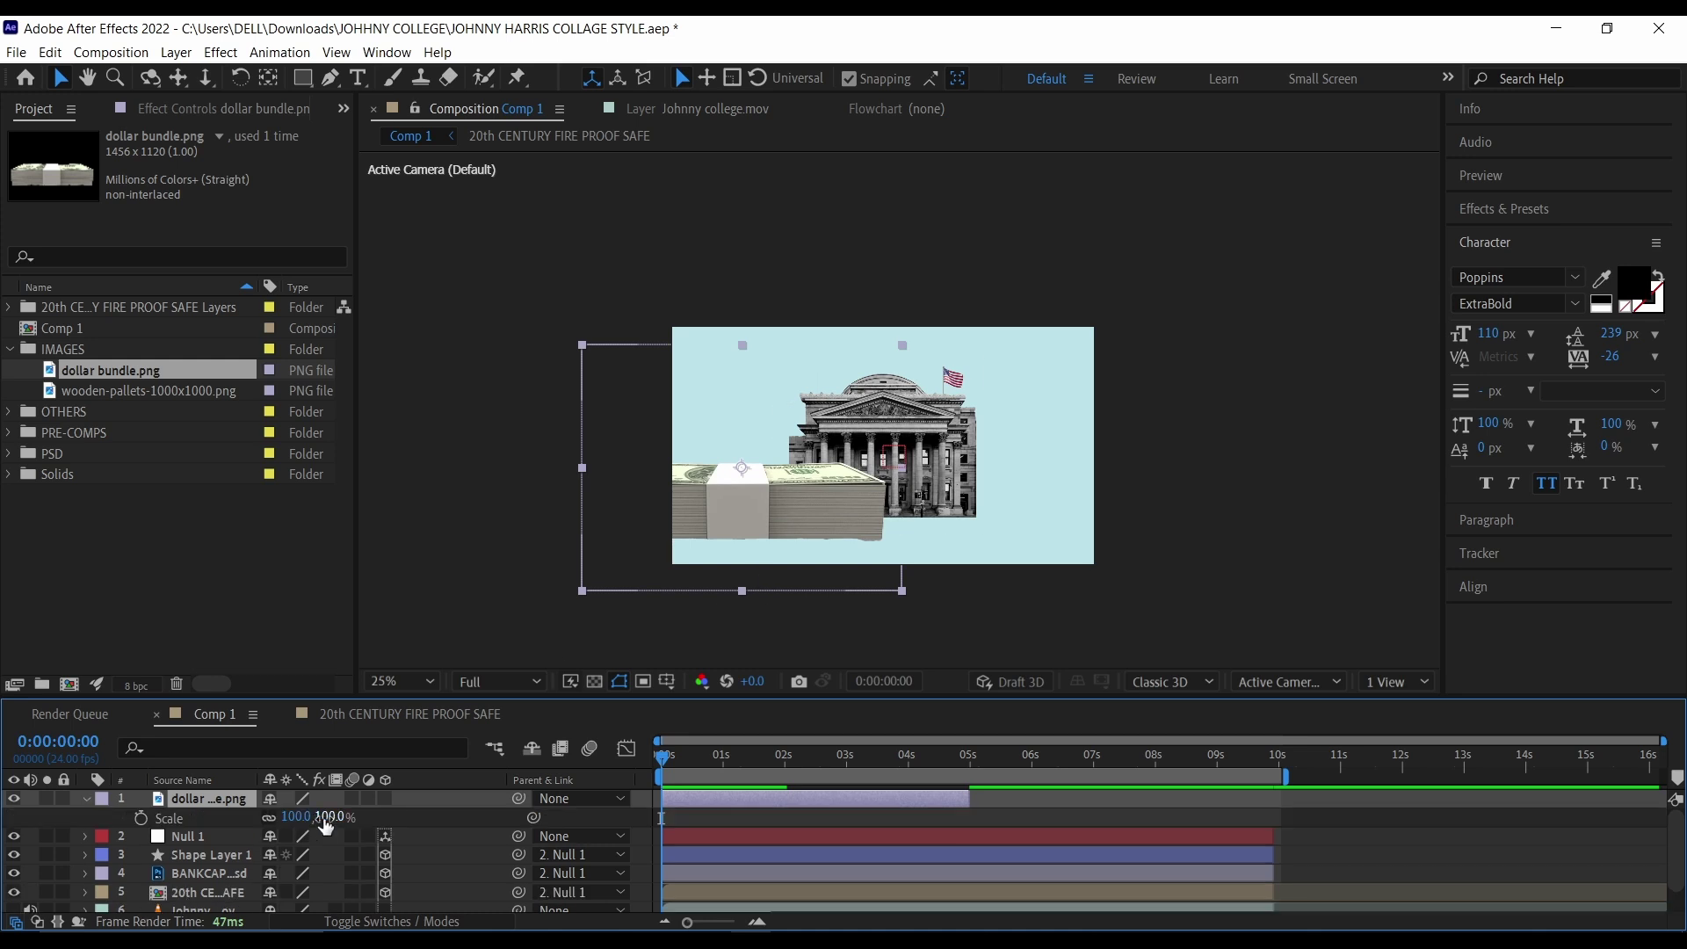
click(297, 817)
text(10)
click(434, 830)
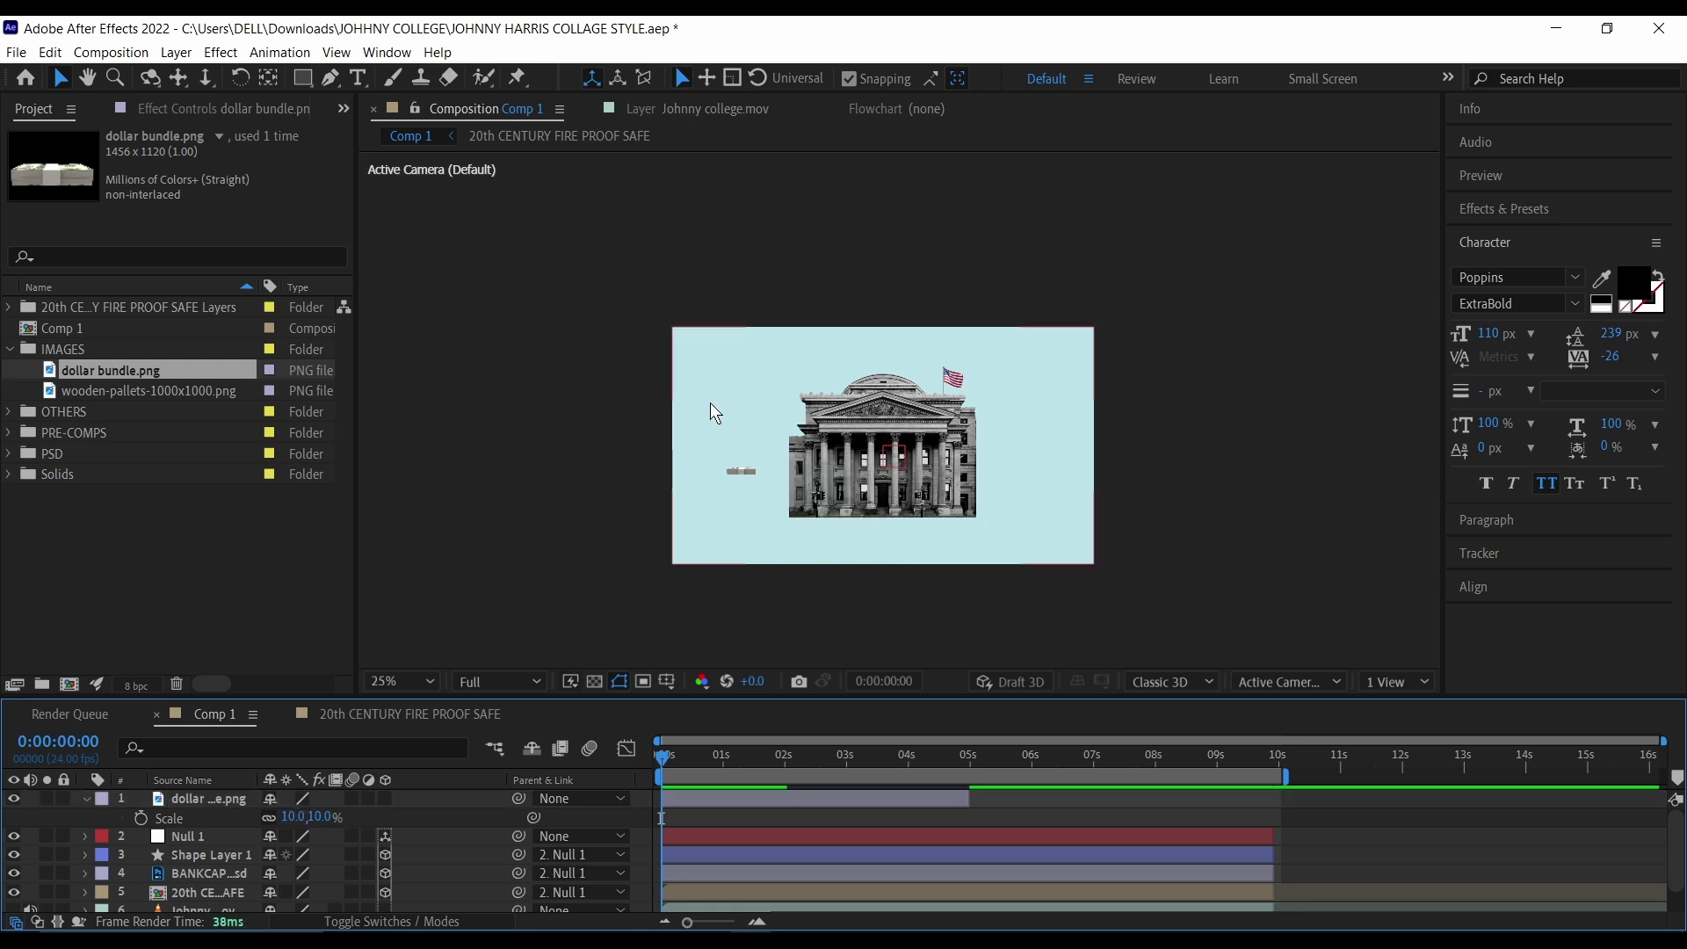
Step: Duplicate the dollar bundle layer until there are five dollar bundle layers
scroll(710, 456, up, 4)
scroll(605, 524, down, 2)
key(h)
drag(592, 527, 707, 505)
key(v)
click(218, 804)
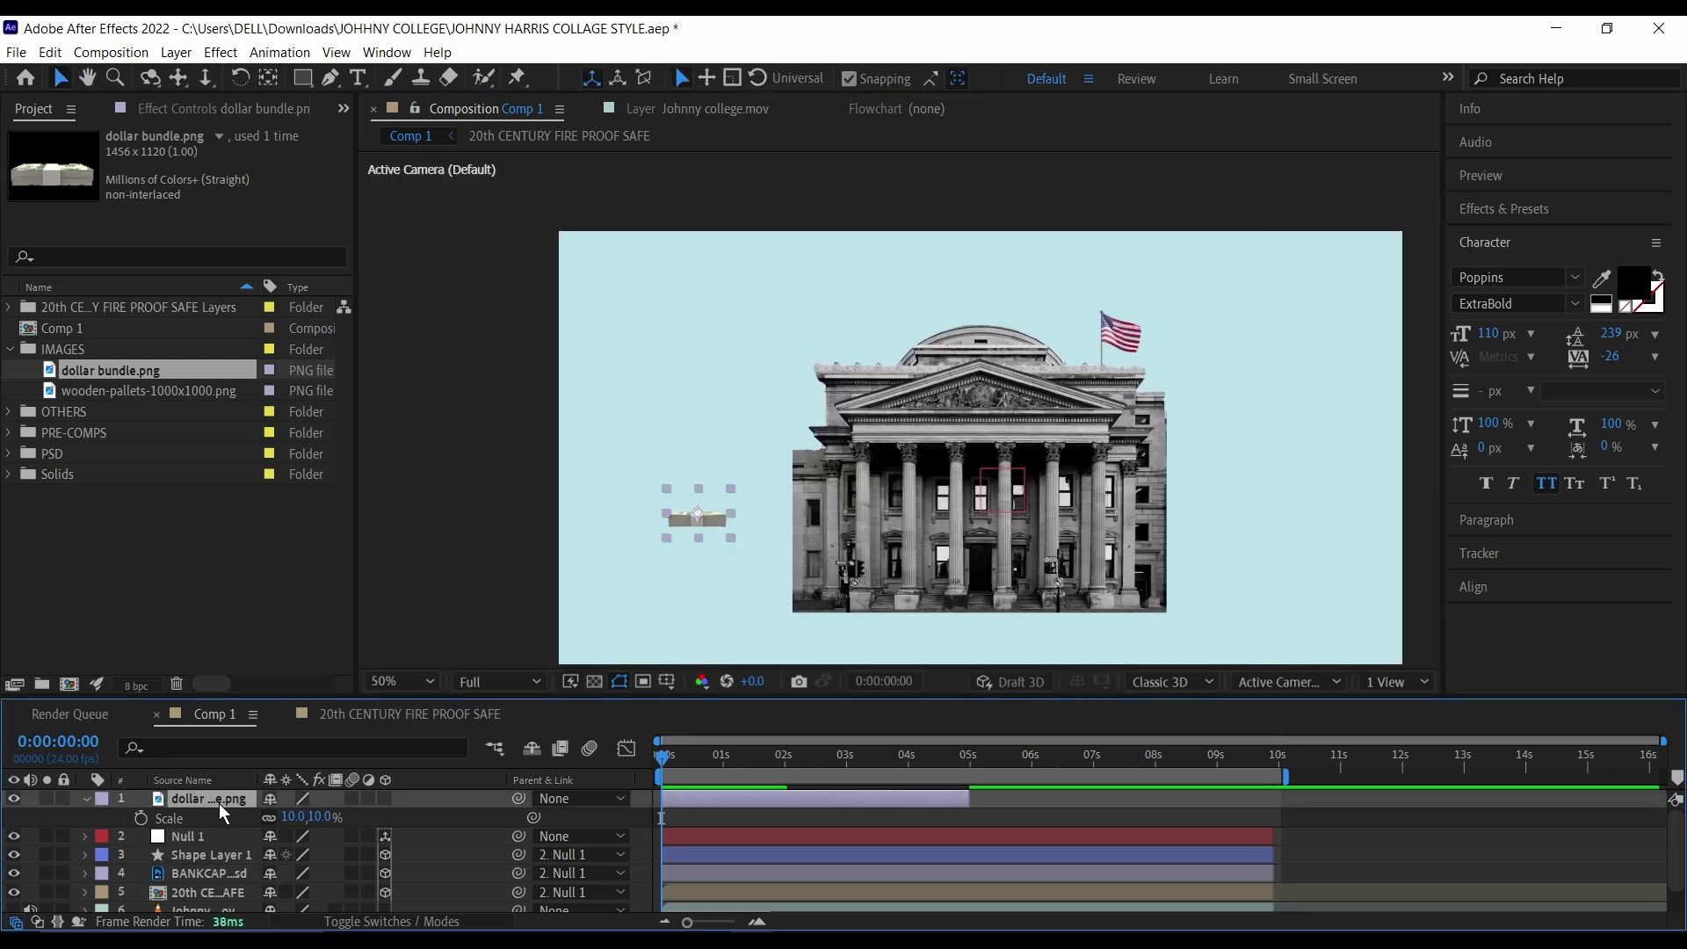
key(ctrl+d)
key(ctrl+d)
key(ctrl+d)
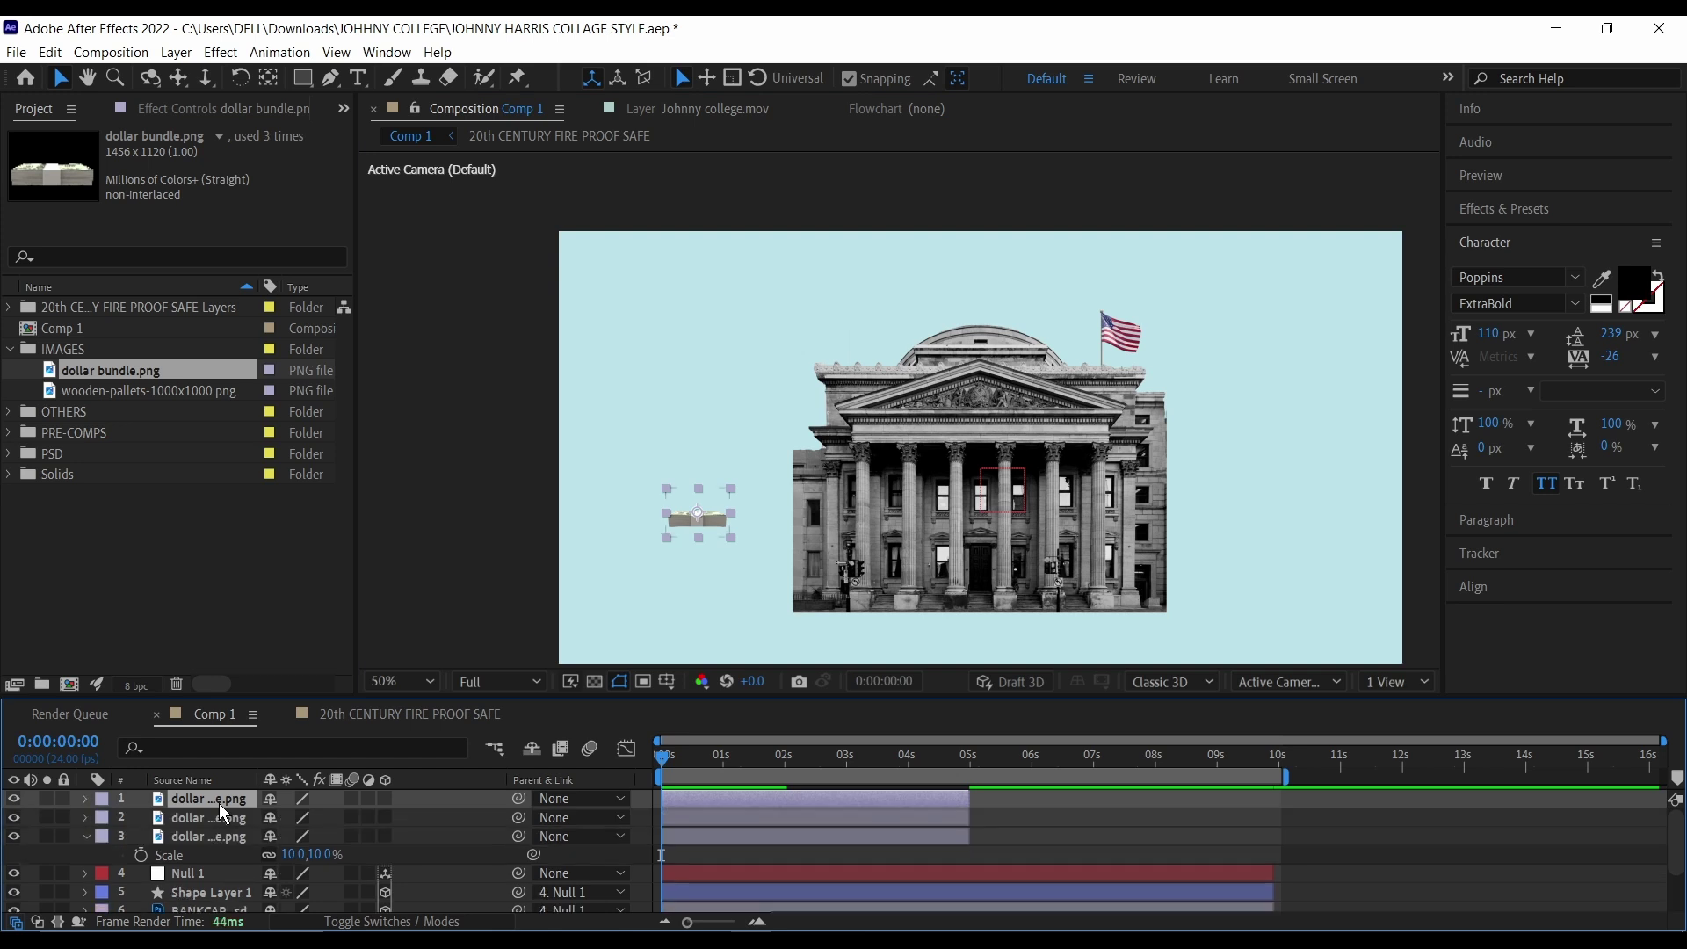
key(ctrl+d)
key(ctrl+d)
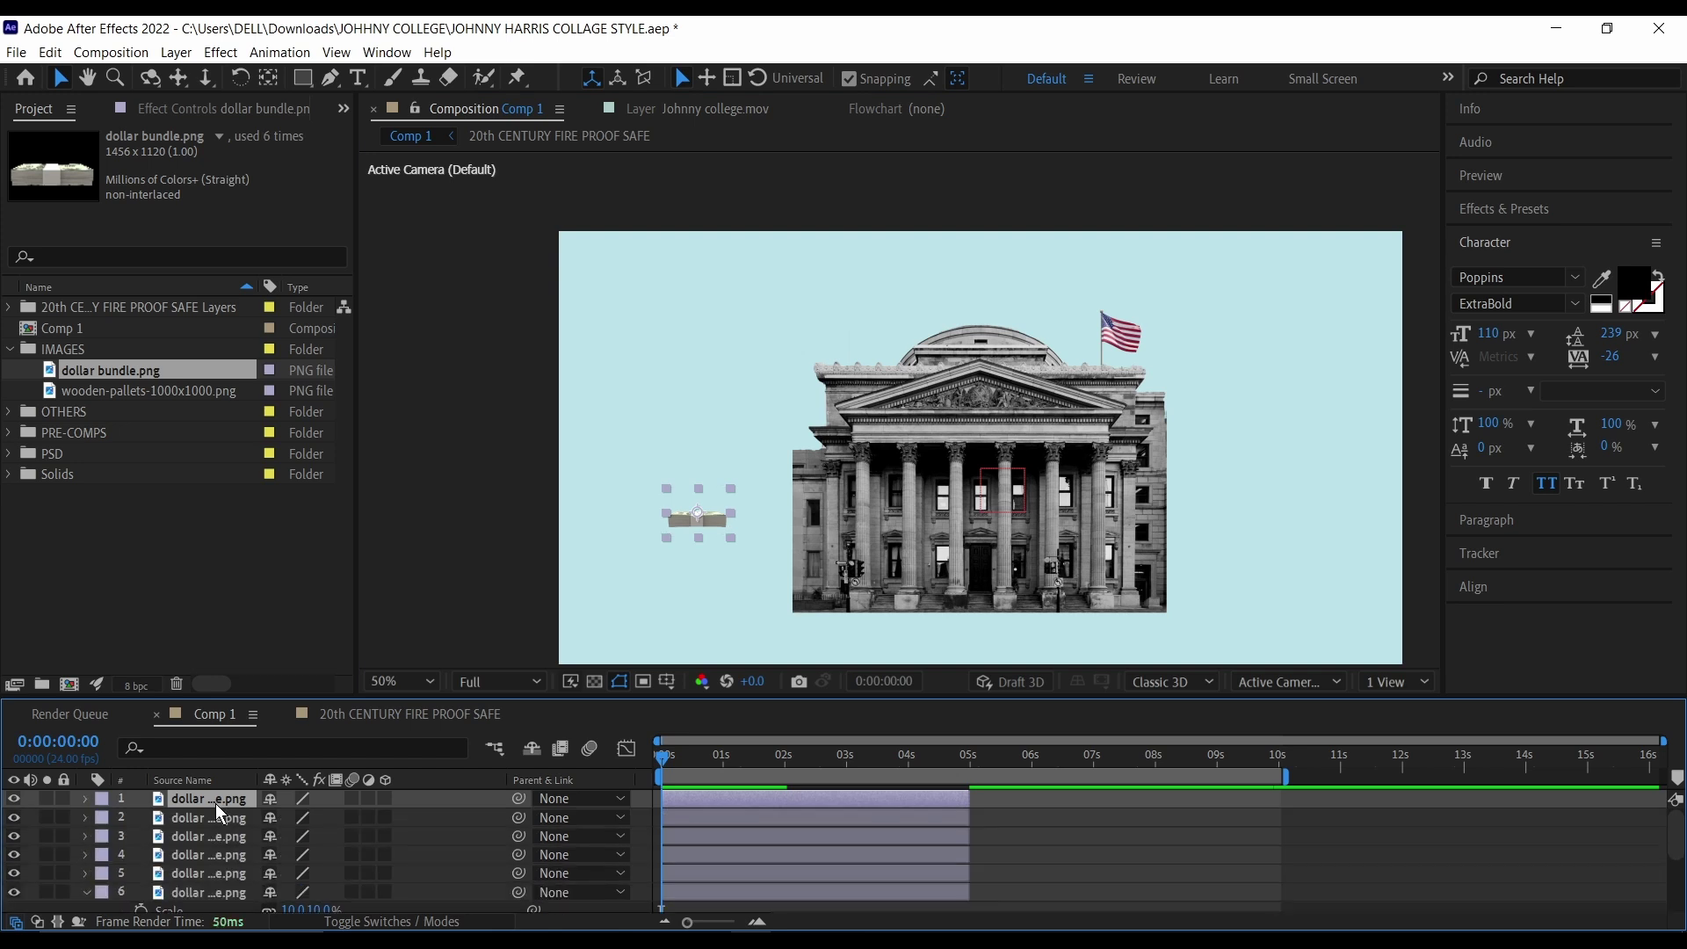
key(ctrl+z)
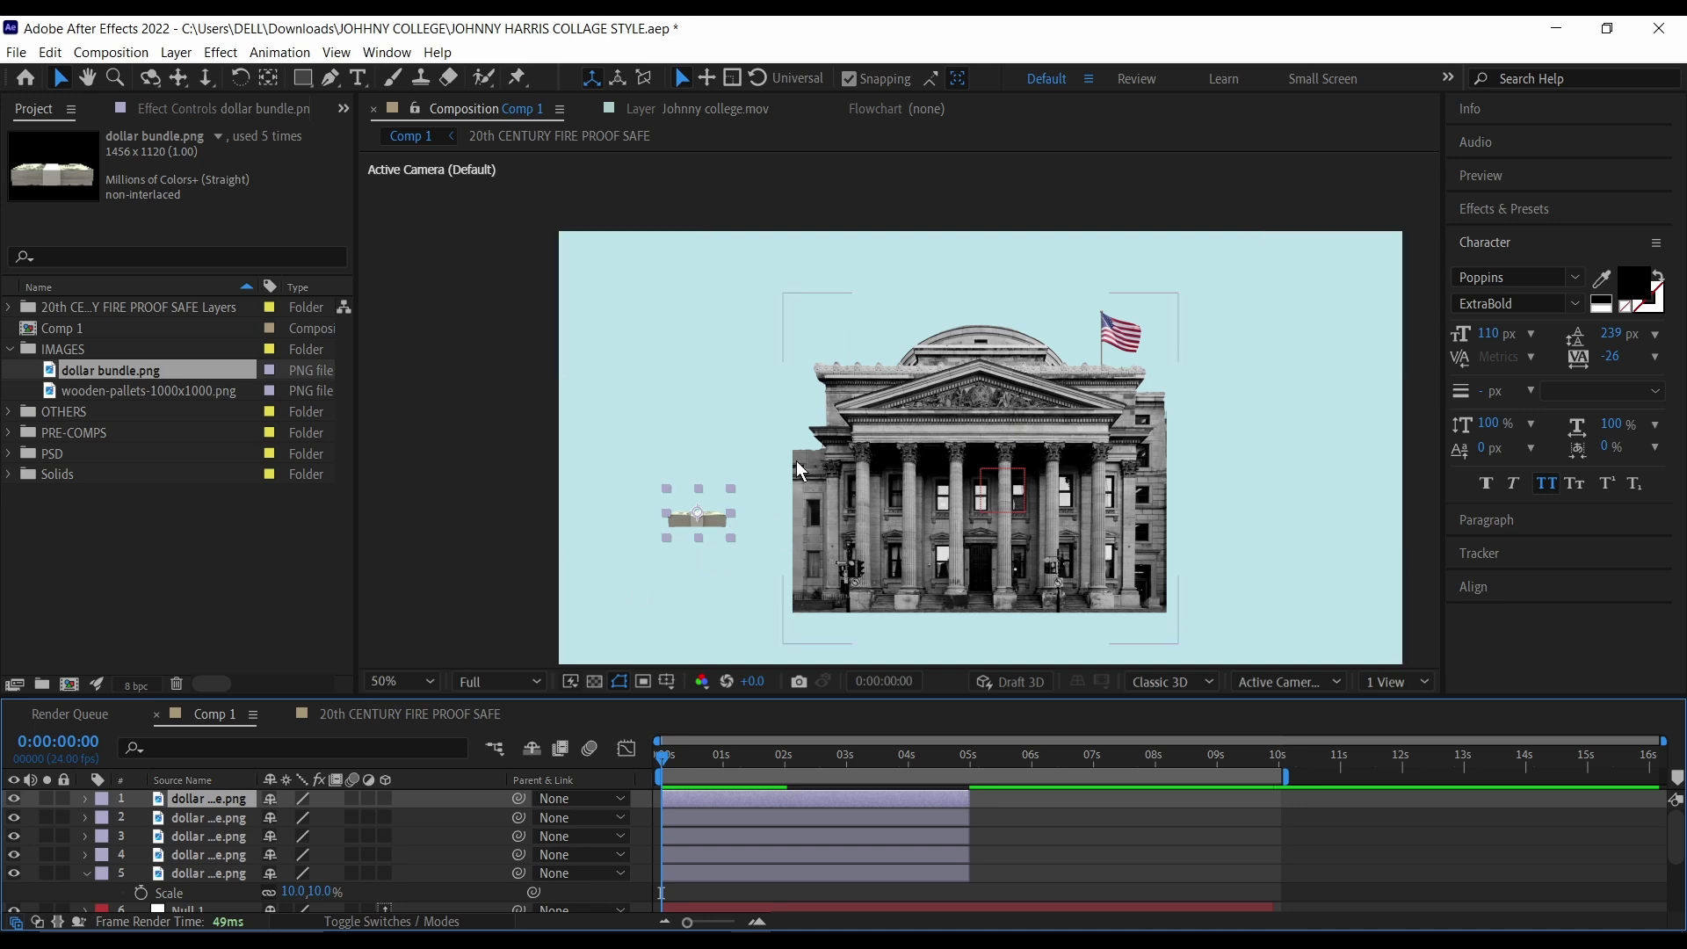
Step: Set the second dollar bundle's Y position to 665 so it sits just below the first bundle
click(228, 819)
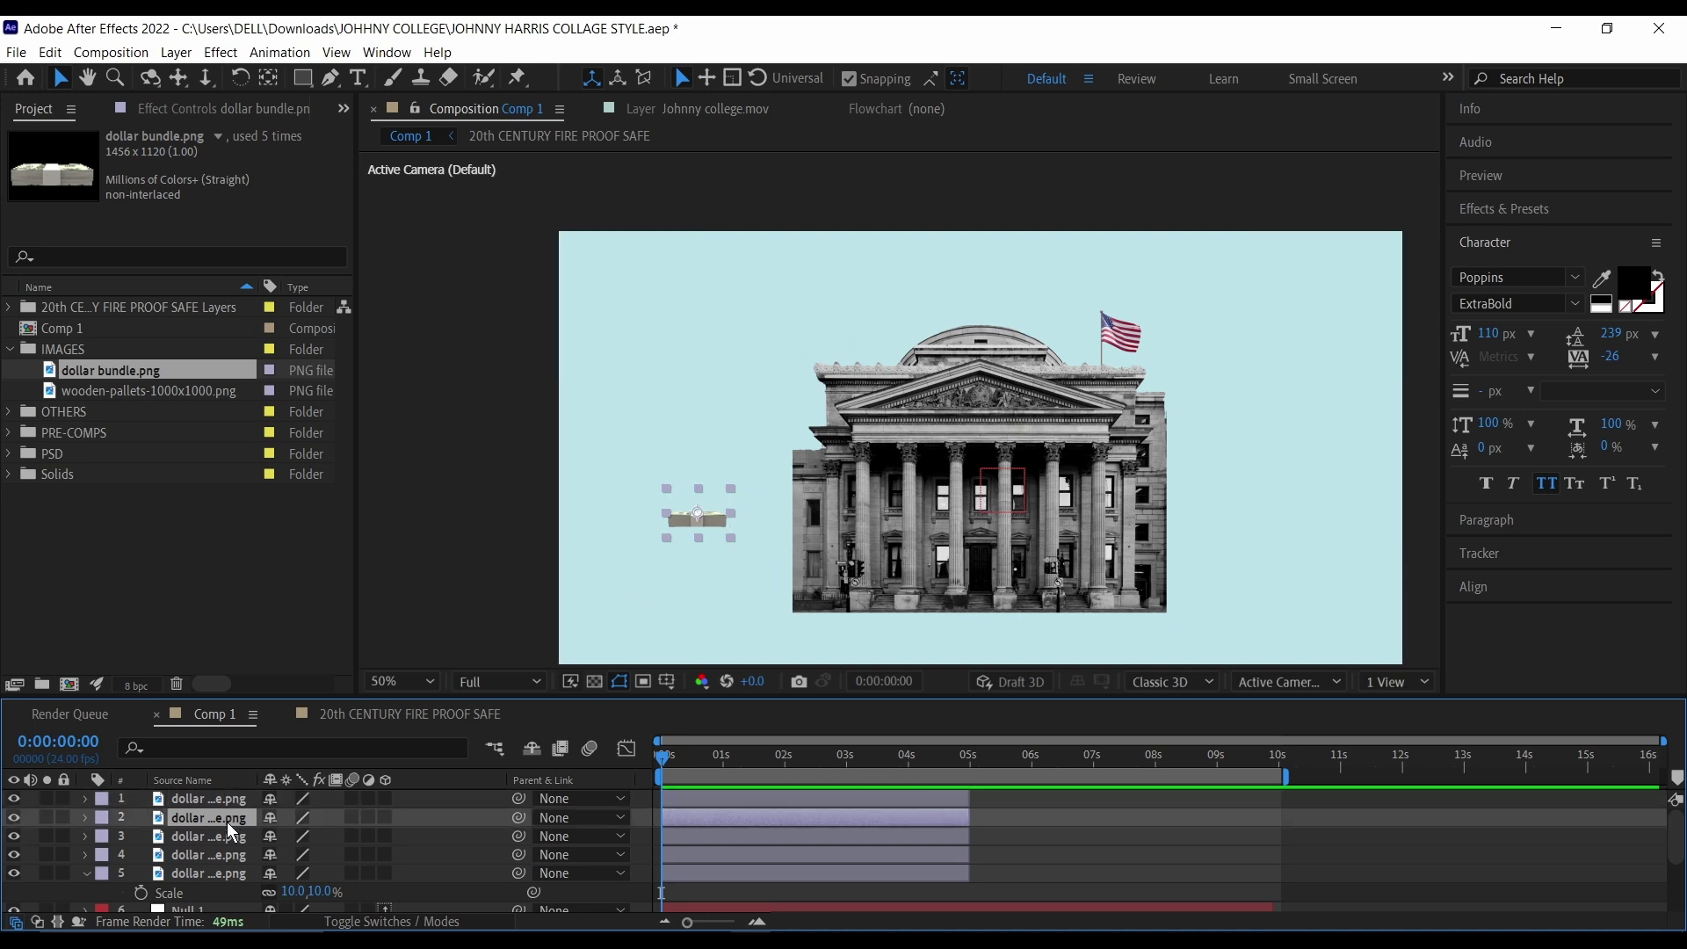
shift+click(220, 874)
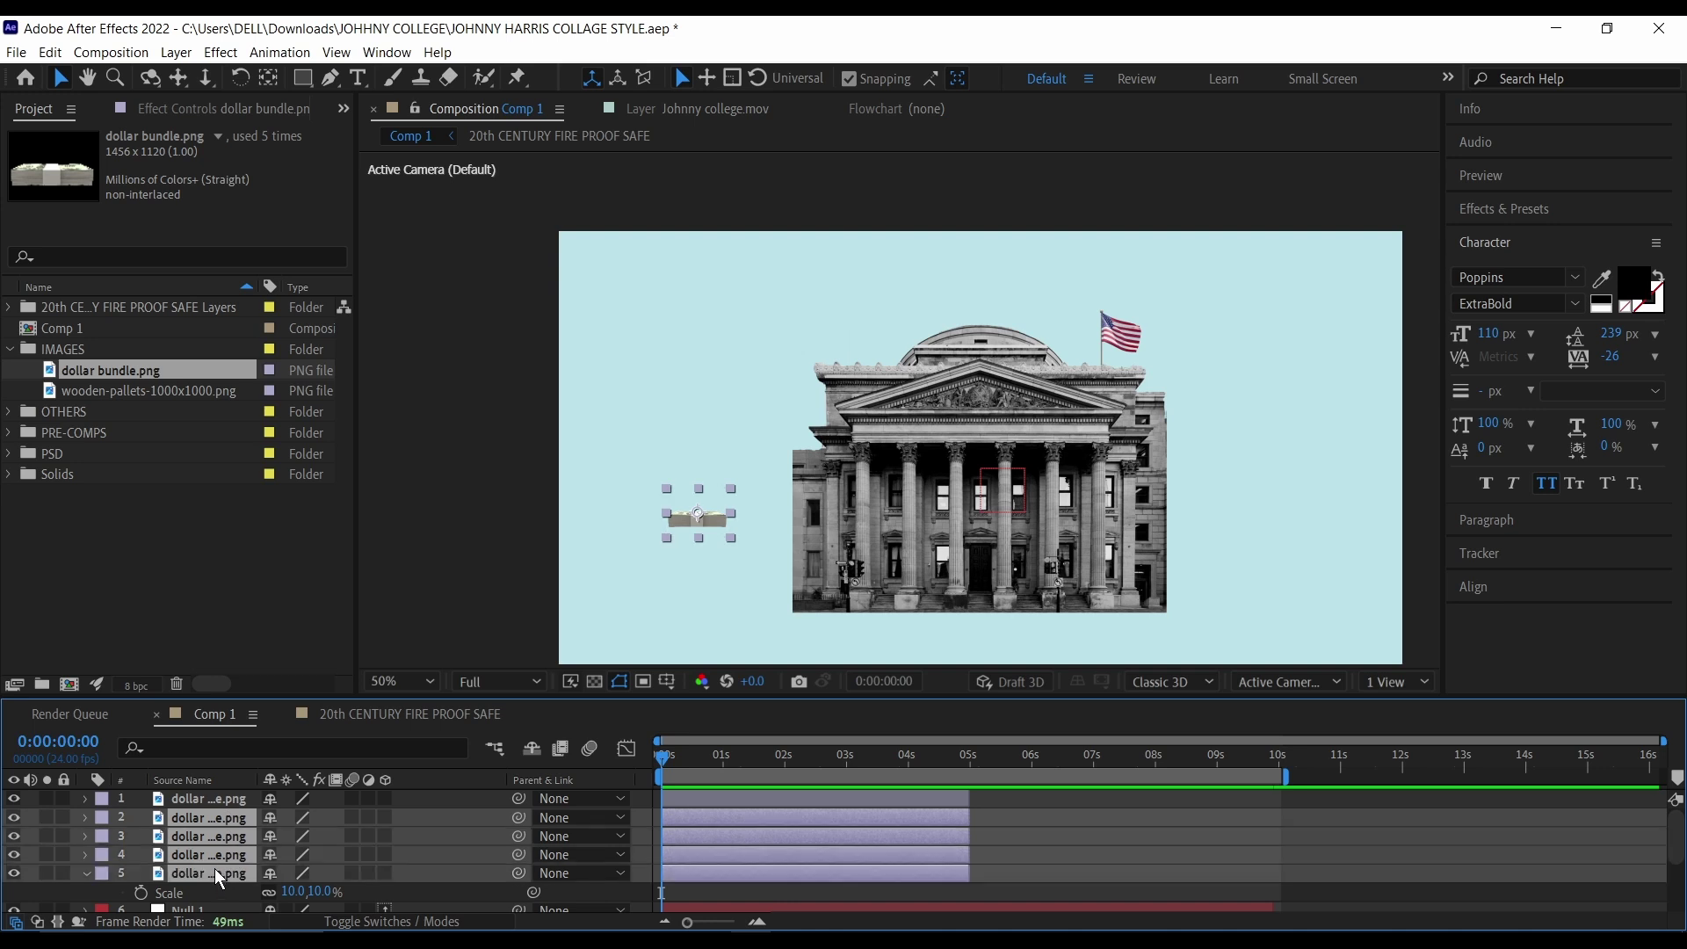
key(p)
click(419, 868)
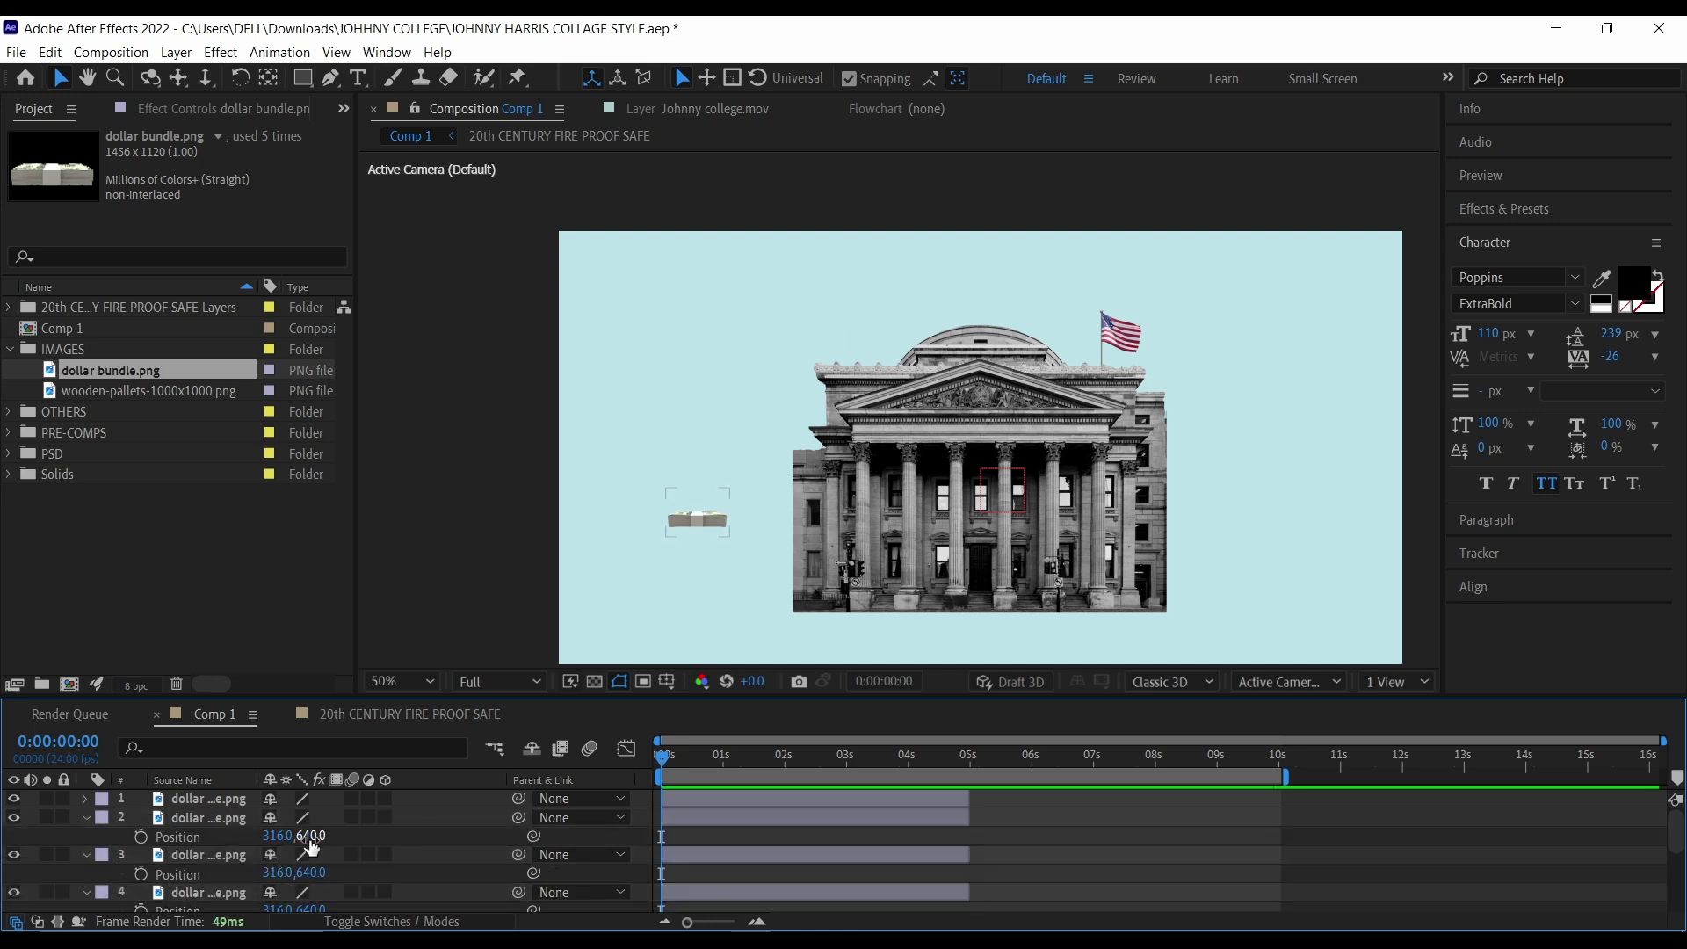
drag(316, 836, 339, 837)
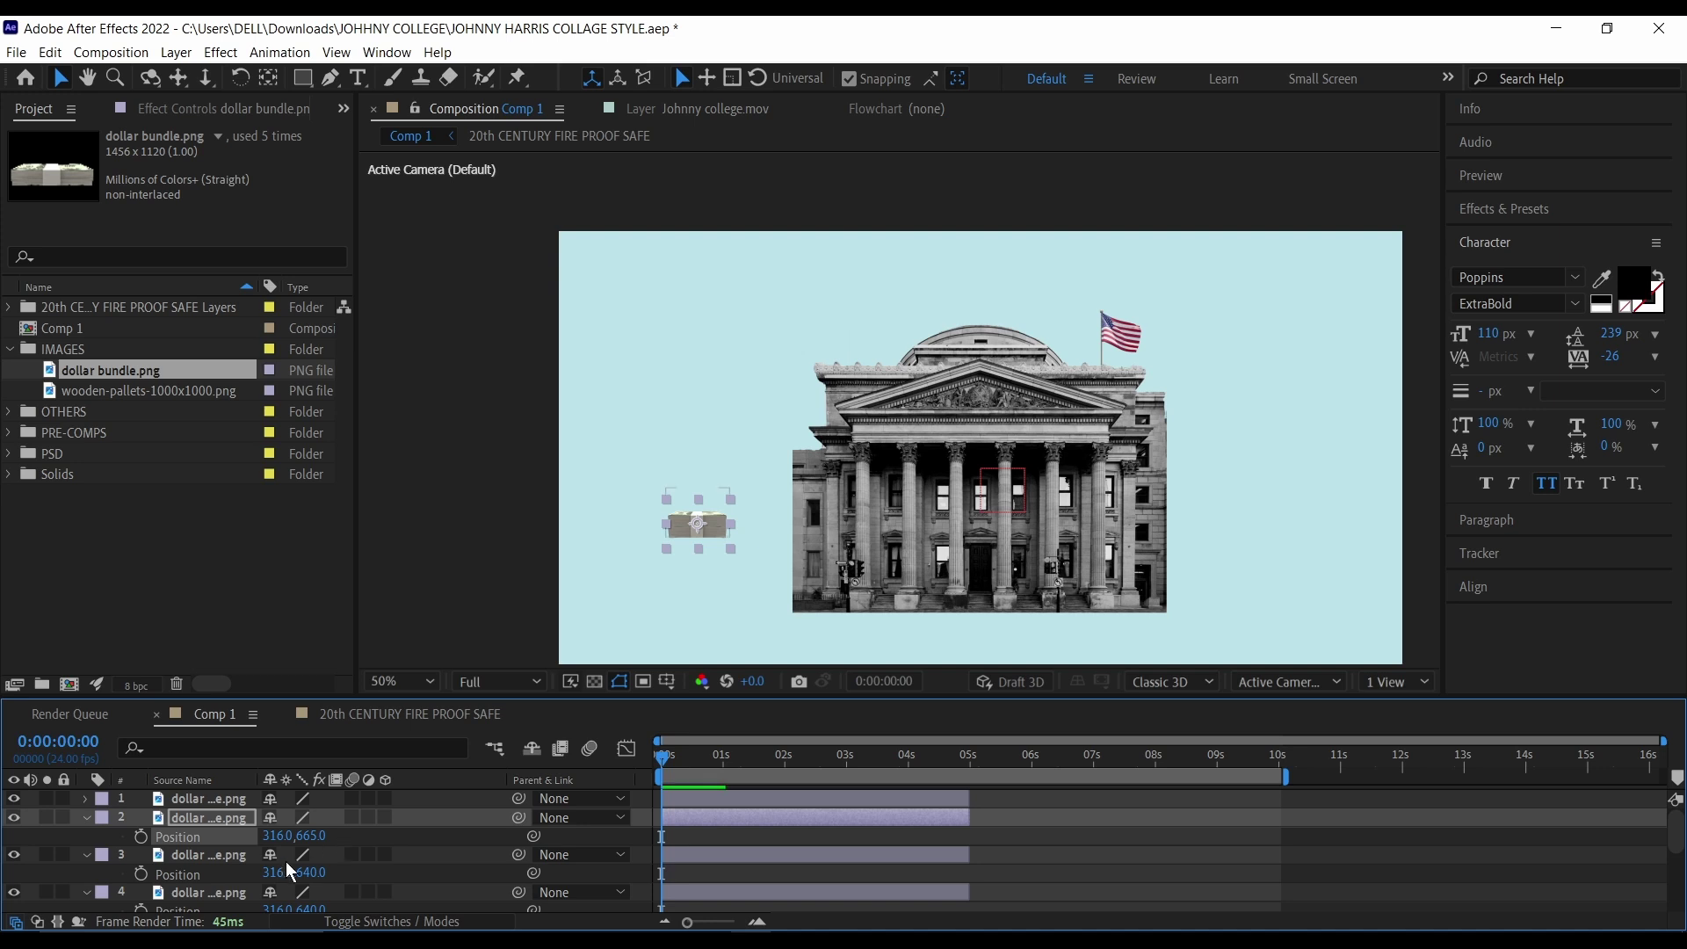
Step: Set the Y positions of the third, fourth and fifth dollar bundles to 692, 718 and 743 to complete the stack
click(250, 857)
drag(312, 875, 414, 841)
scroll(327, 878, down, 1)
scroll(369, 839, down, 1)
drag(322, 836, 429, 836)
click(14, 819)
scroll(18, 828, up, 1)
click(15, 836)
drag(14, 836, 14, 872)
scroll(53, 852, up, 1)
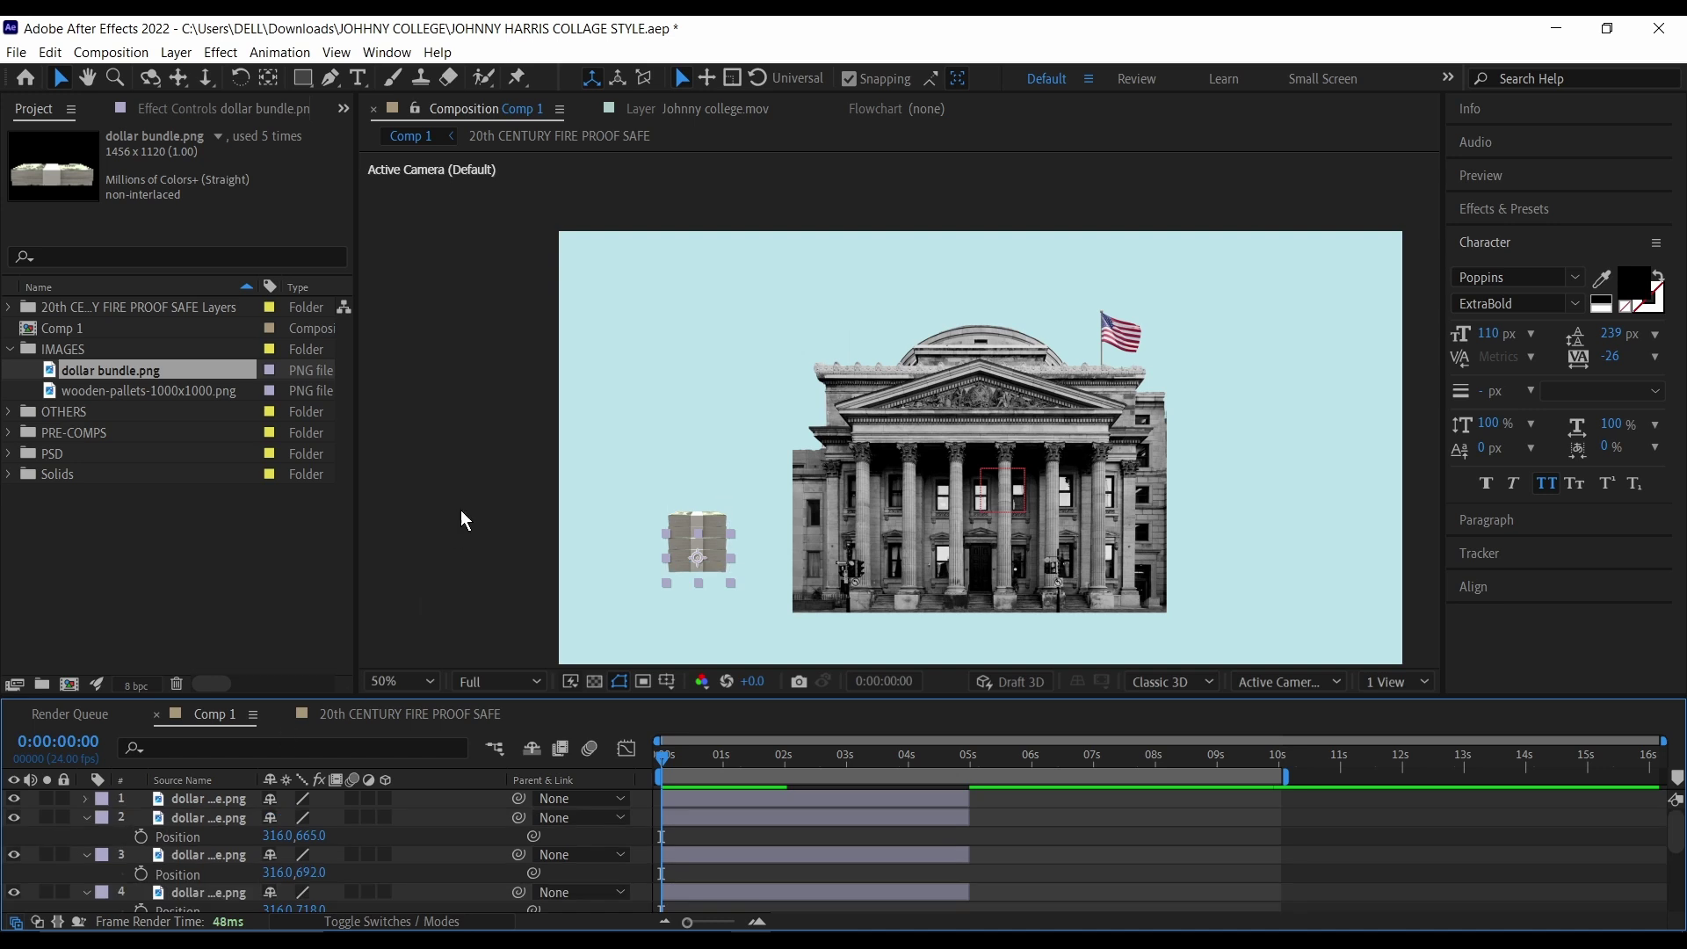
Step: Move all five dollar bundles above the frame over the bank, with the lowest bundle at Position 946, -71
click(86, 817)
click(84, 836)
click(84, 855)
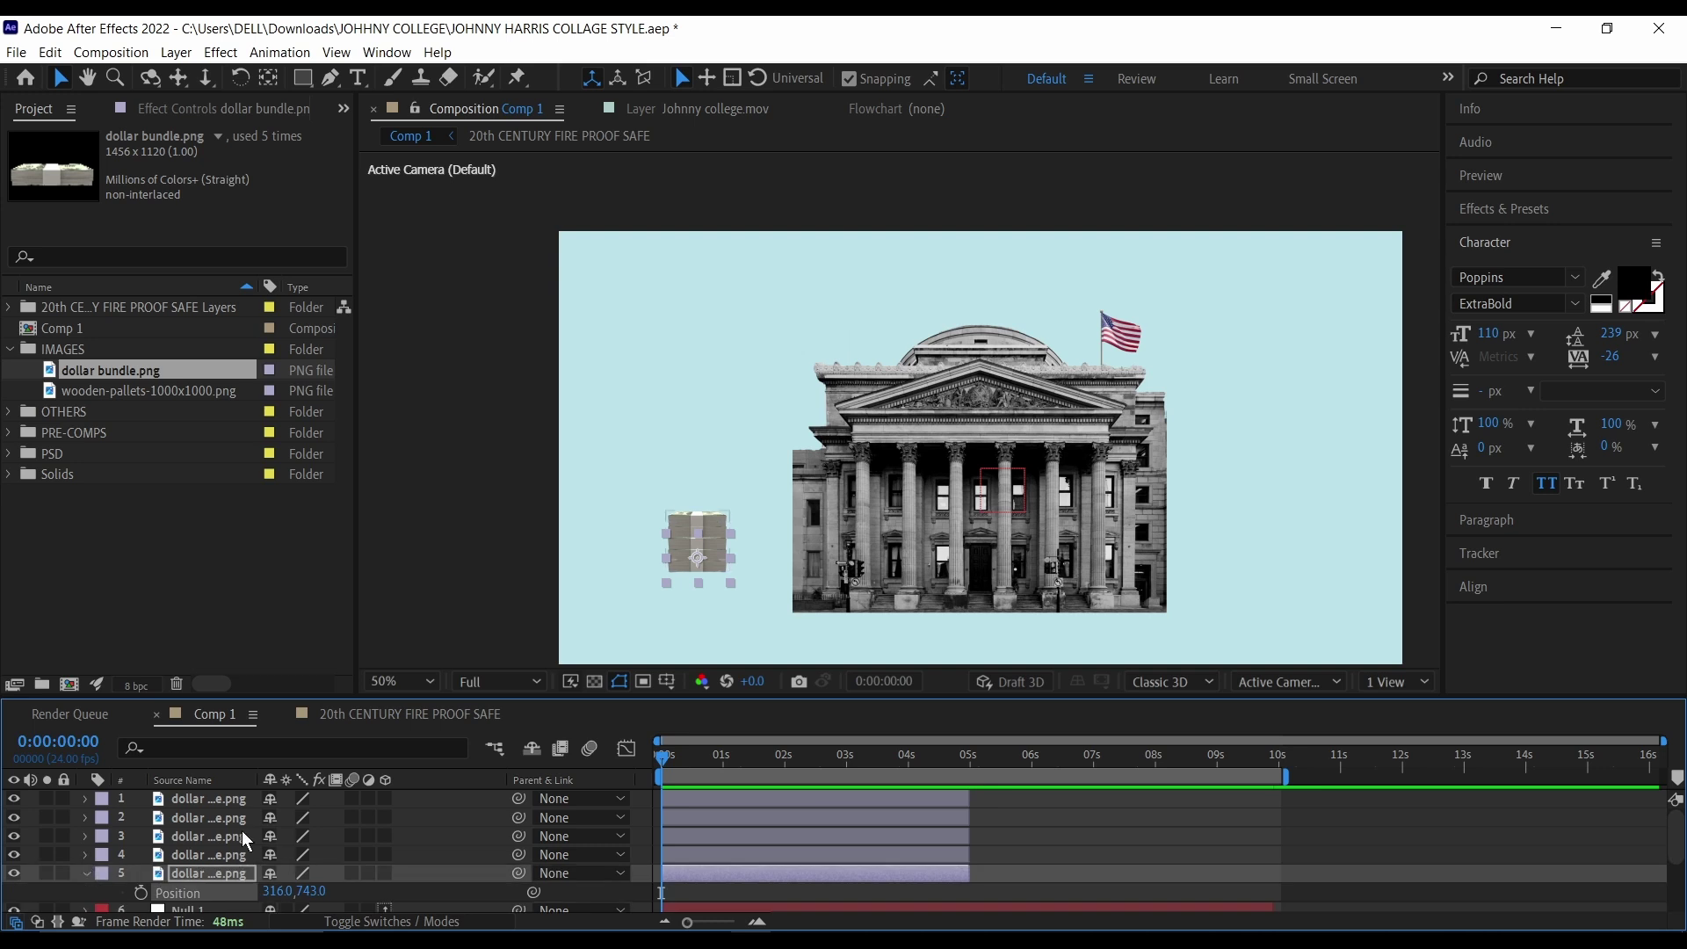
shift+click(212, 796)
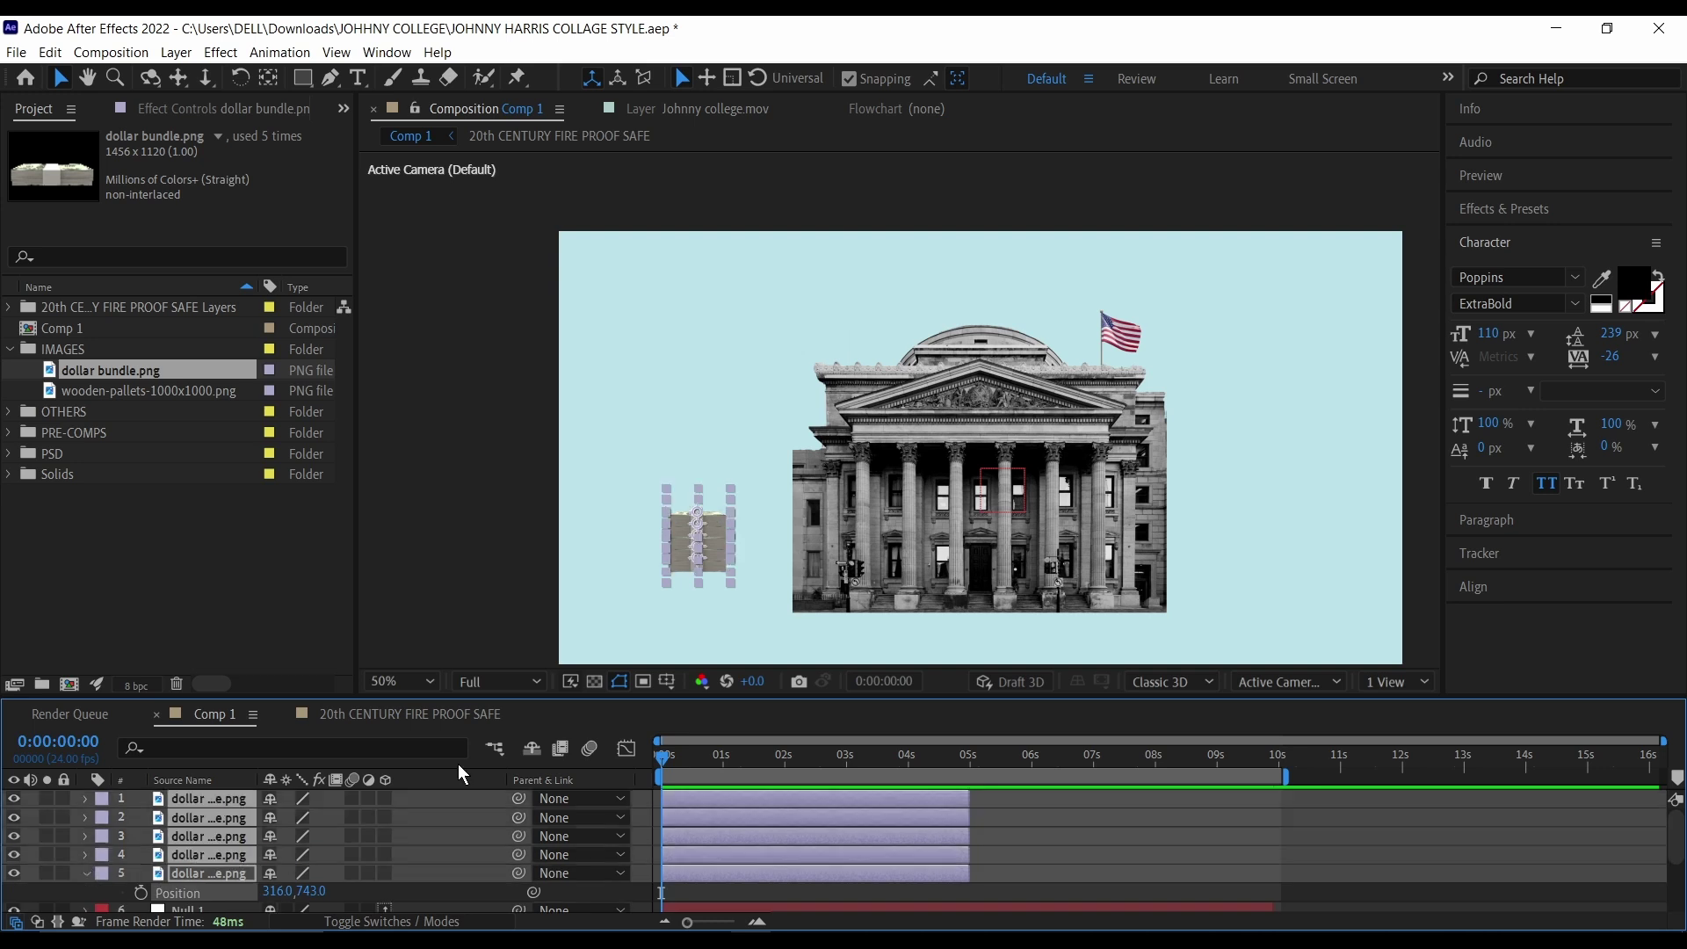
drag(705, 570, 810, 446)
drag(938, 369, 988, 199)
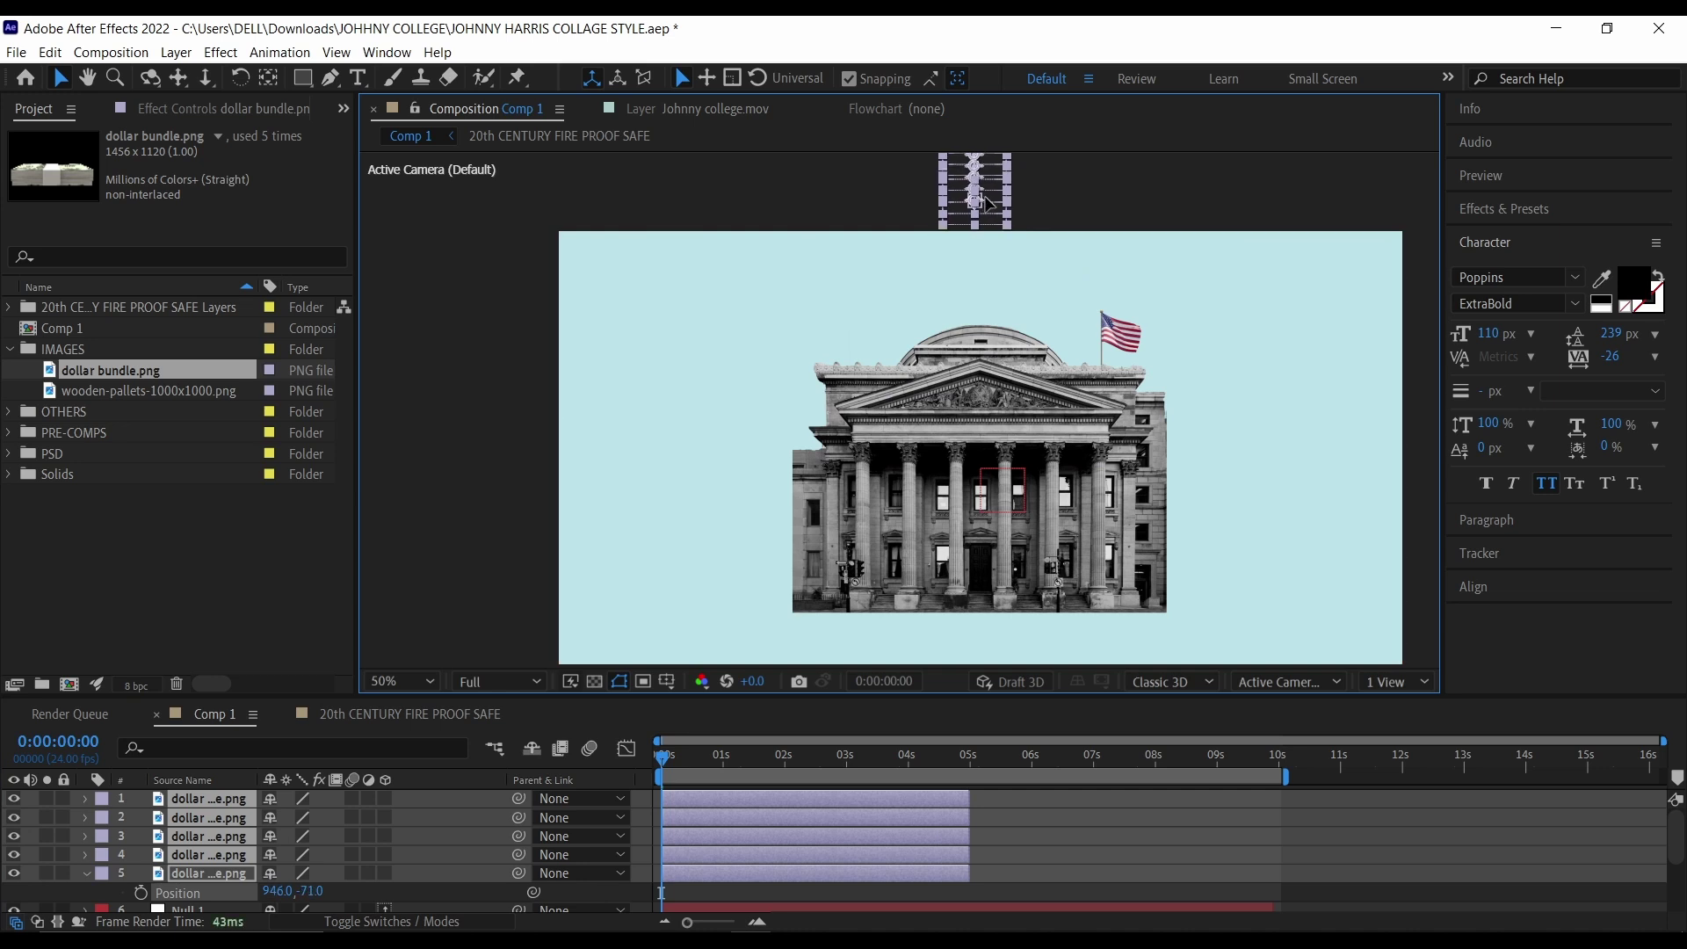
Step: Keyframe the five bundles' Position at 0:00:00:06, then lower the stack onto the bank at 0:00:00:18 with the top bundle at Y 367
click(677, 755)
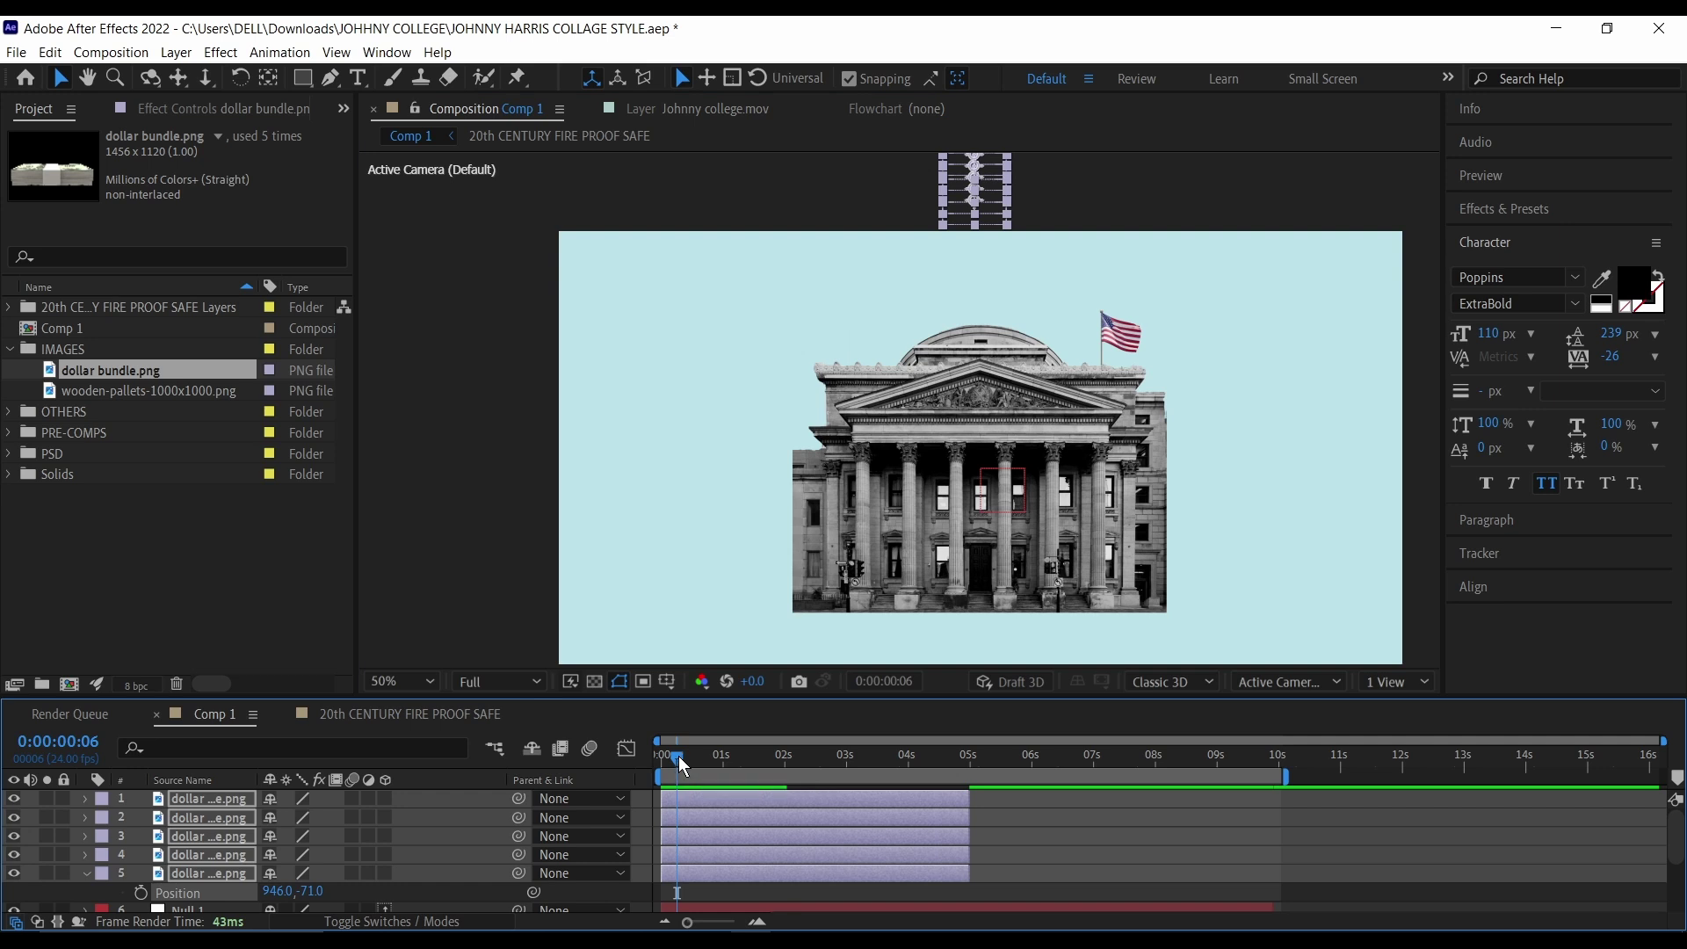
key(p)
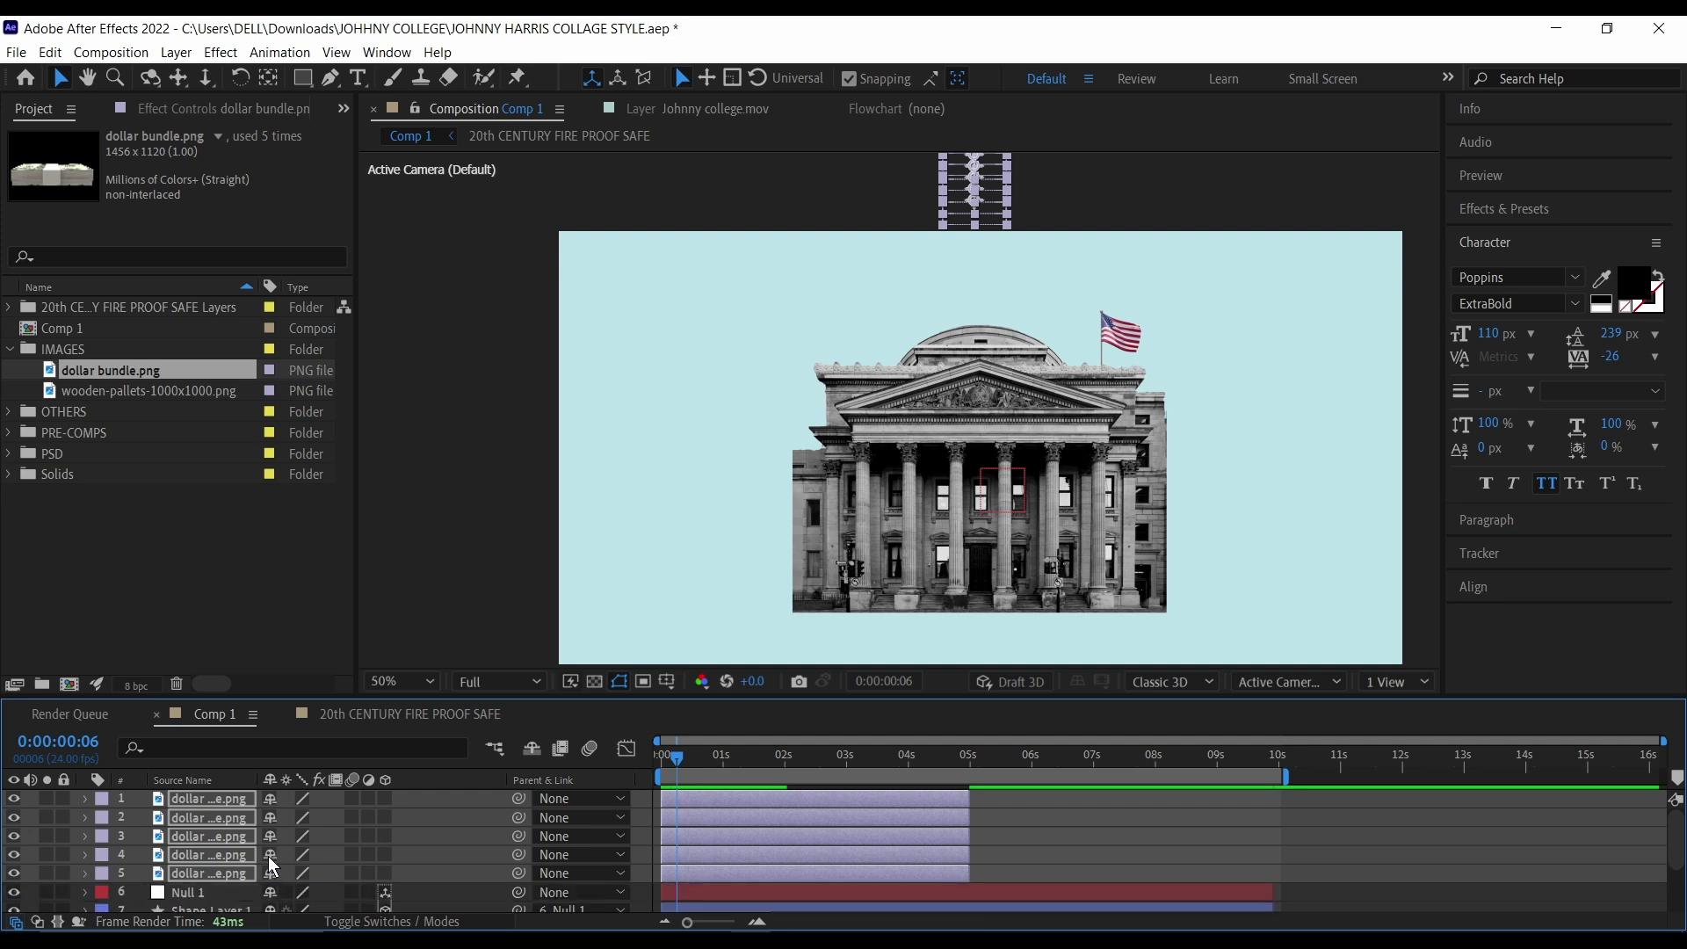
key(p)
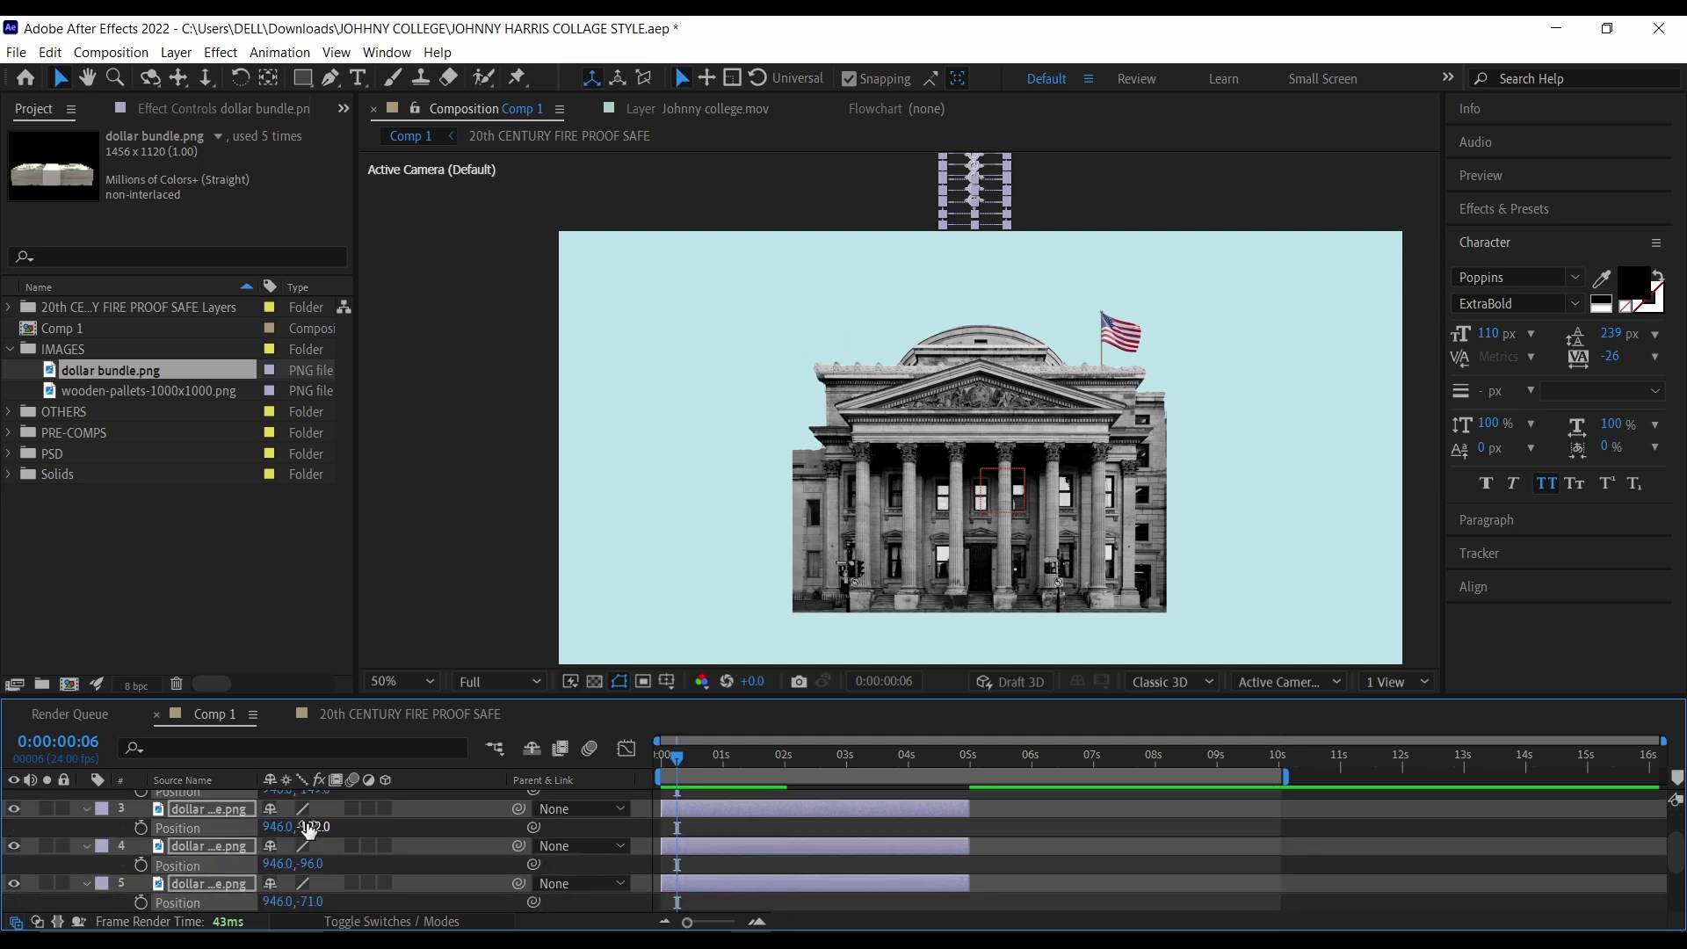
click(142, 818)
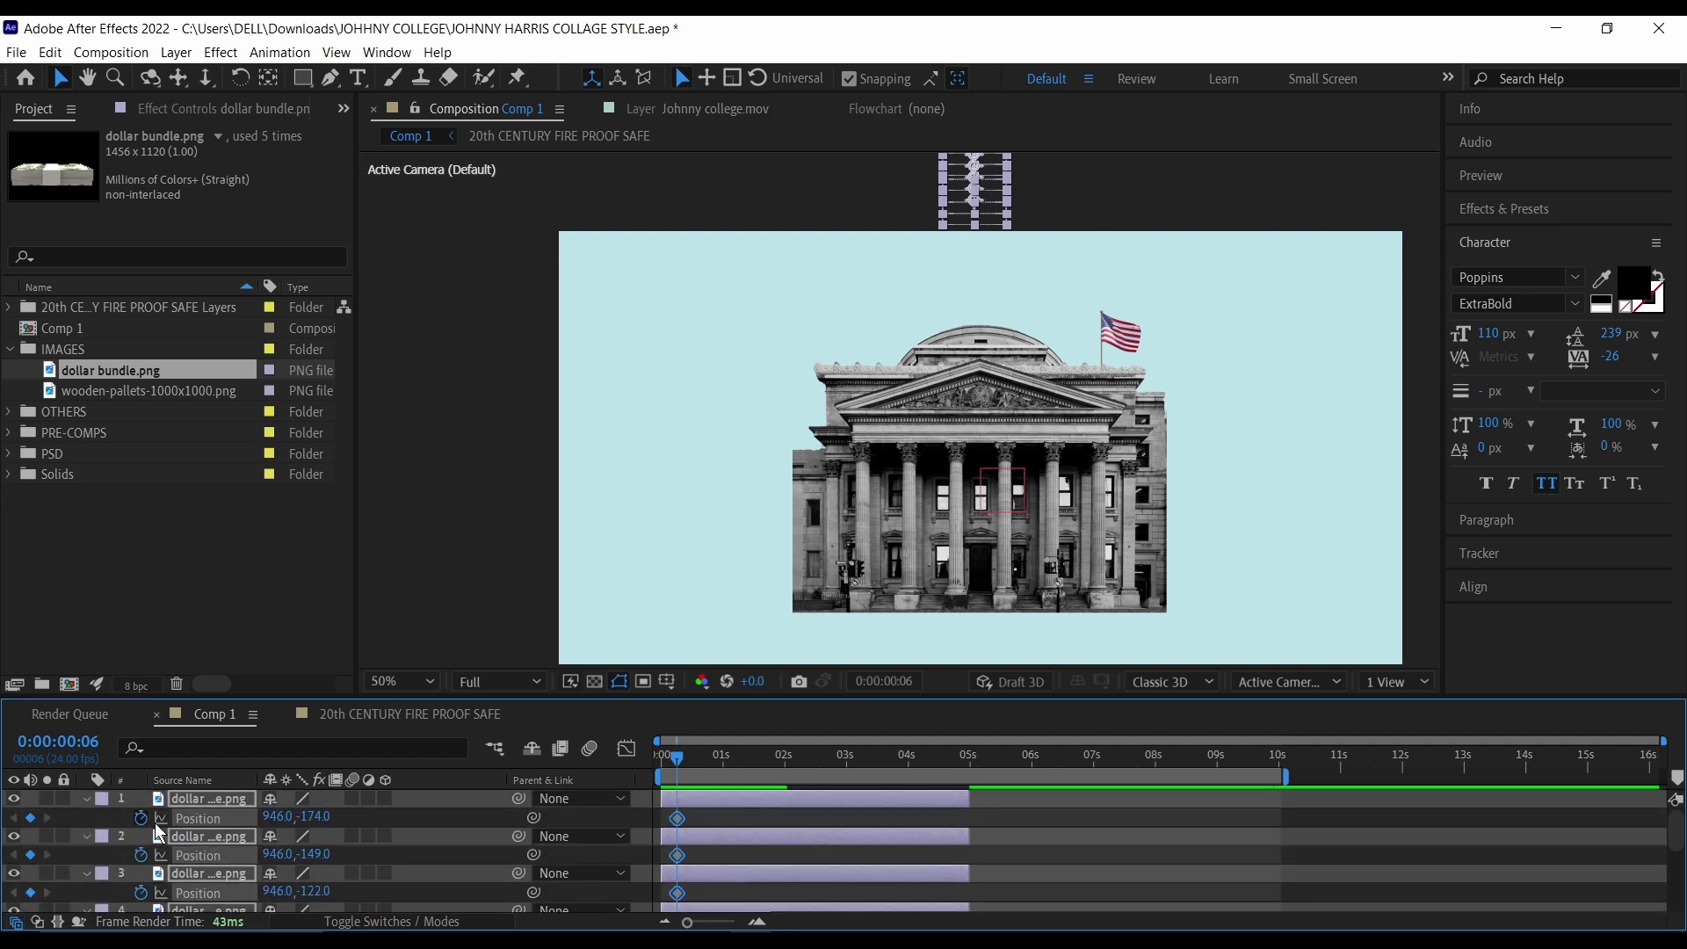
drag(685, 761, 716, 761)
drag(318, 817, 947, 779)
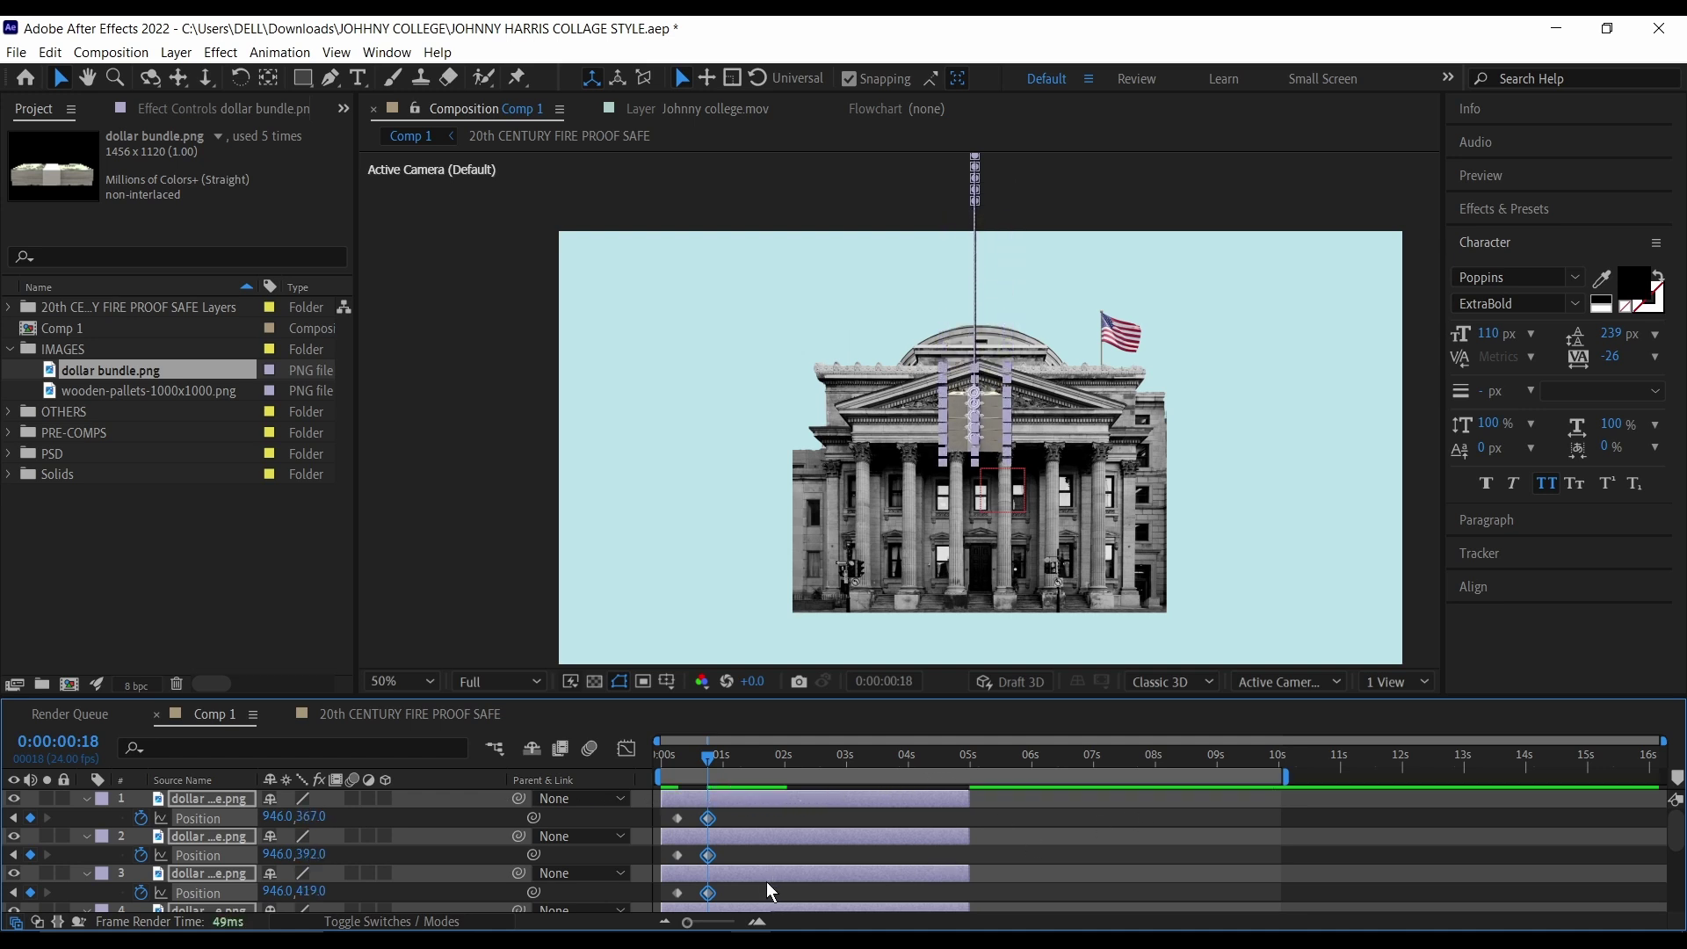
Step: Delay the landing Position keyframes of the four dollar bundles above the lowest one to 0:00:00:20
scroll(762, 881, down, 3)
scroll(659, 842, up, 3)
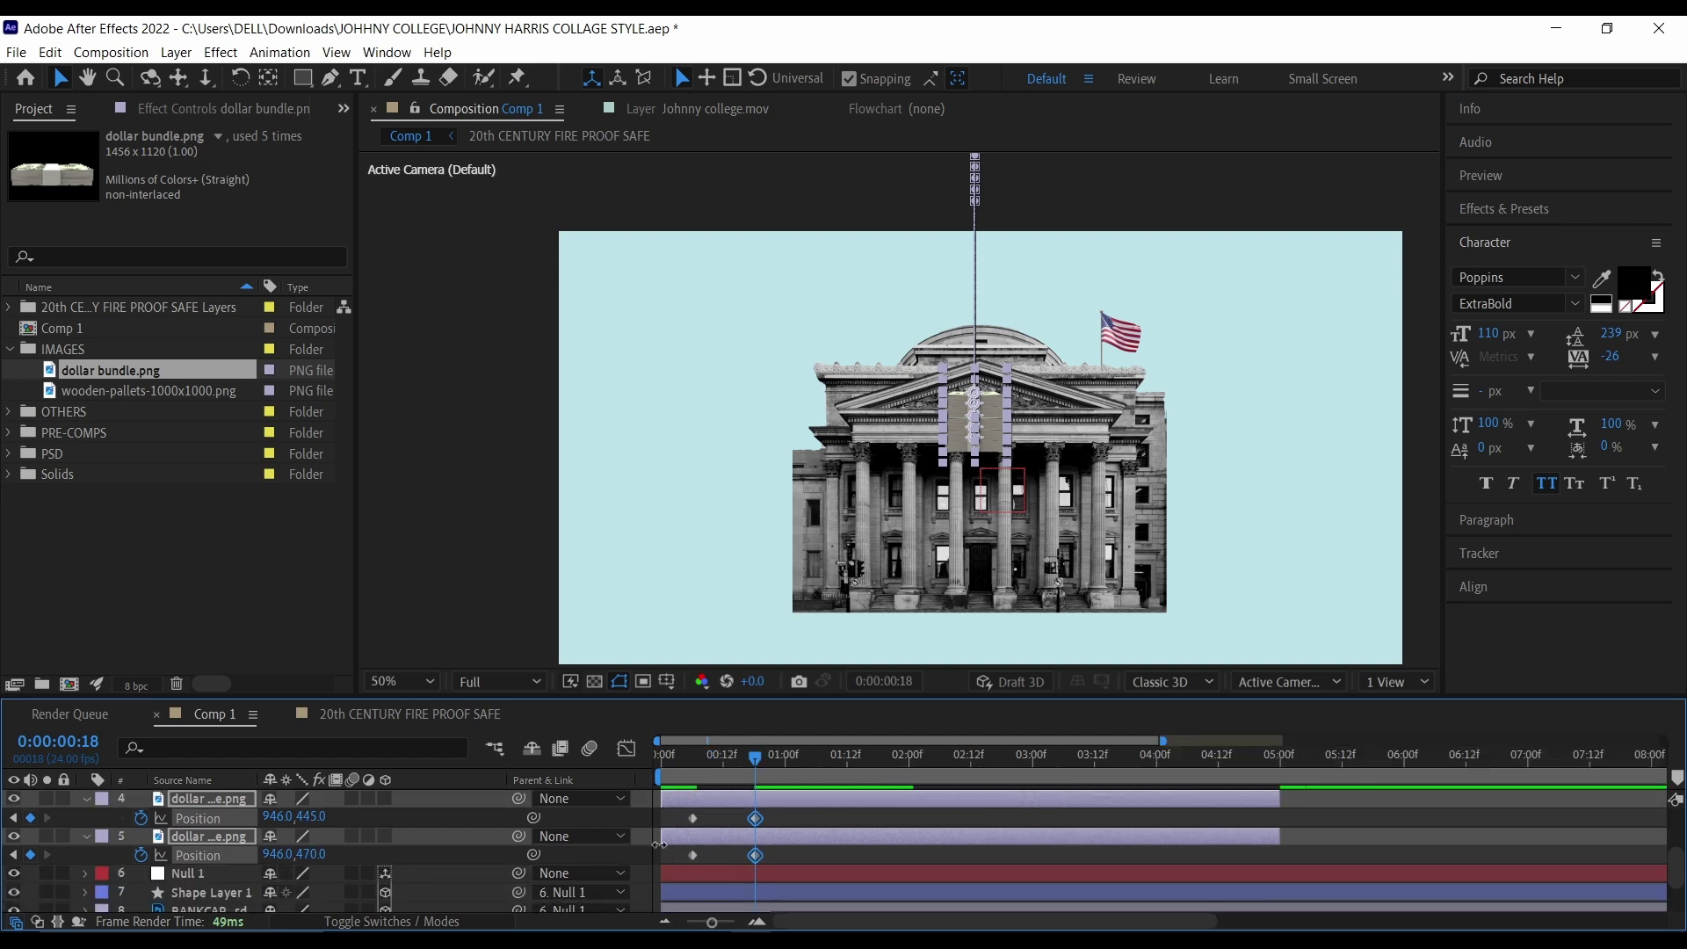
click(1044, 847)
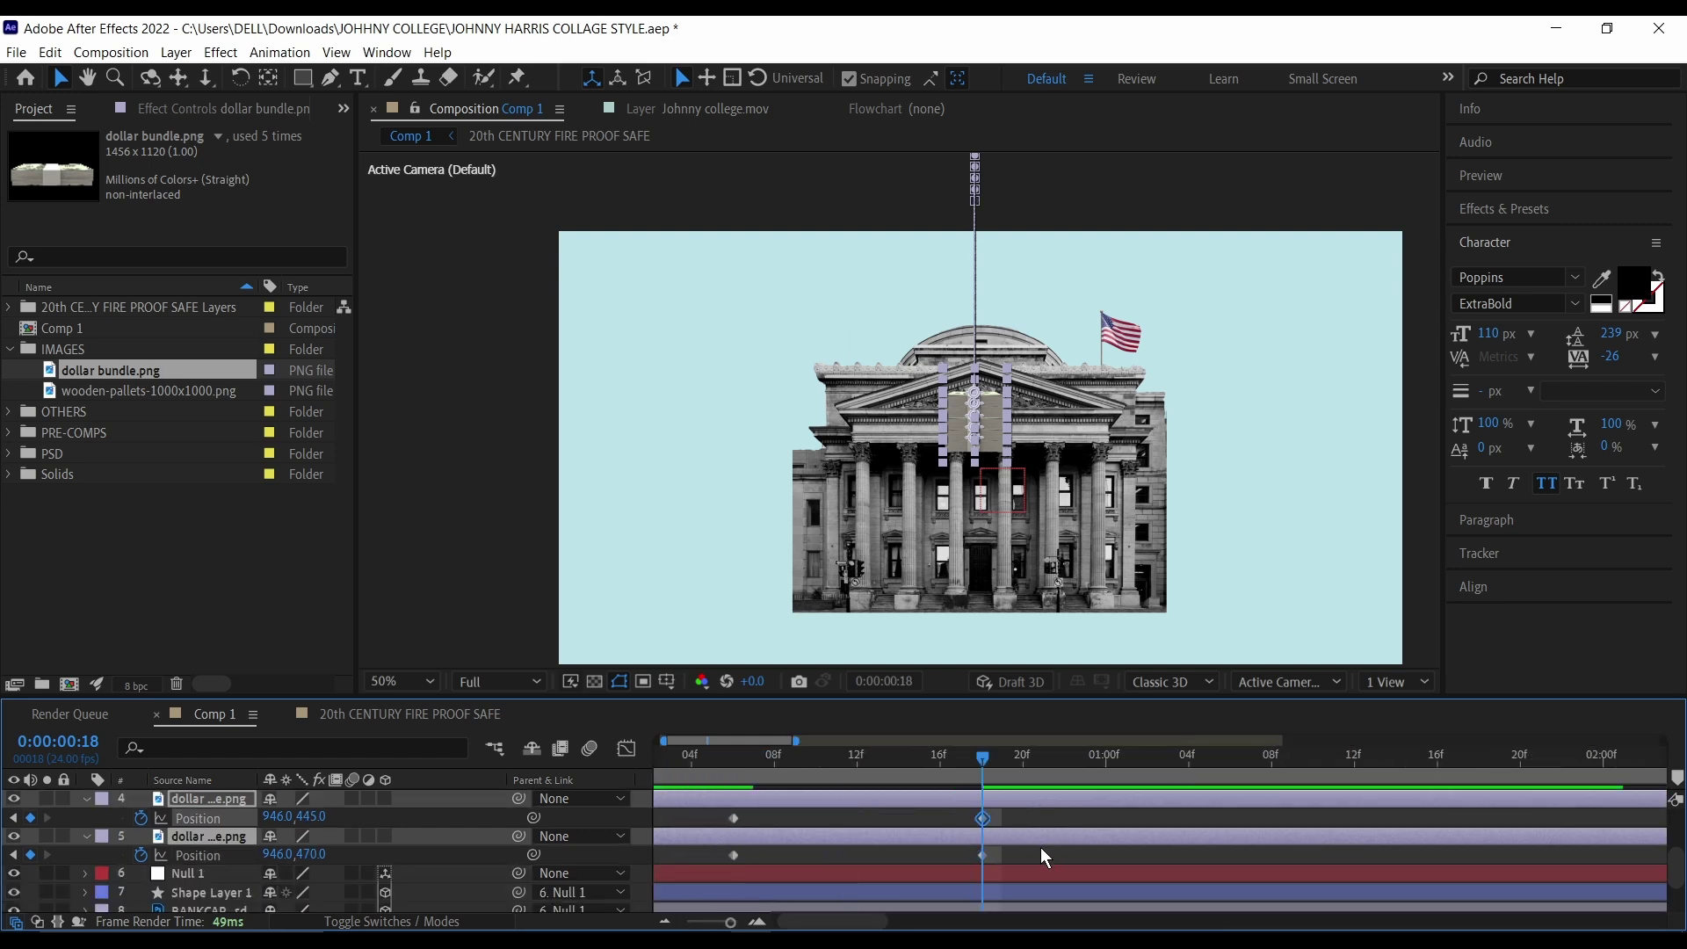
drag(988, 817, 995, 815)
scroll(813, 870, up, 5)
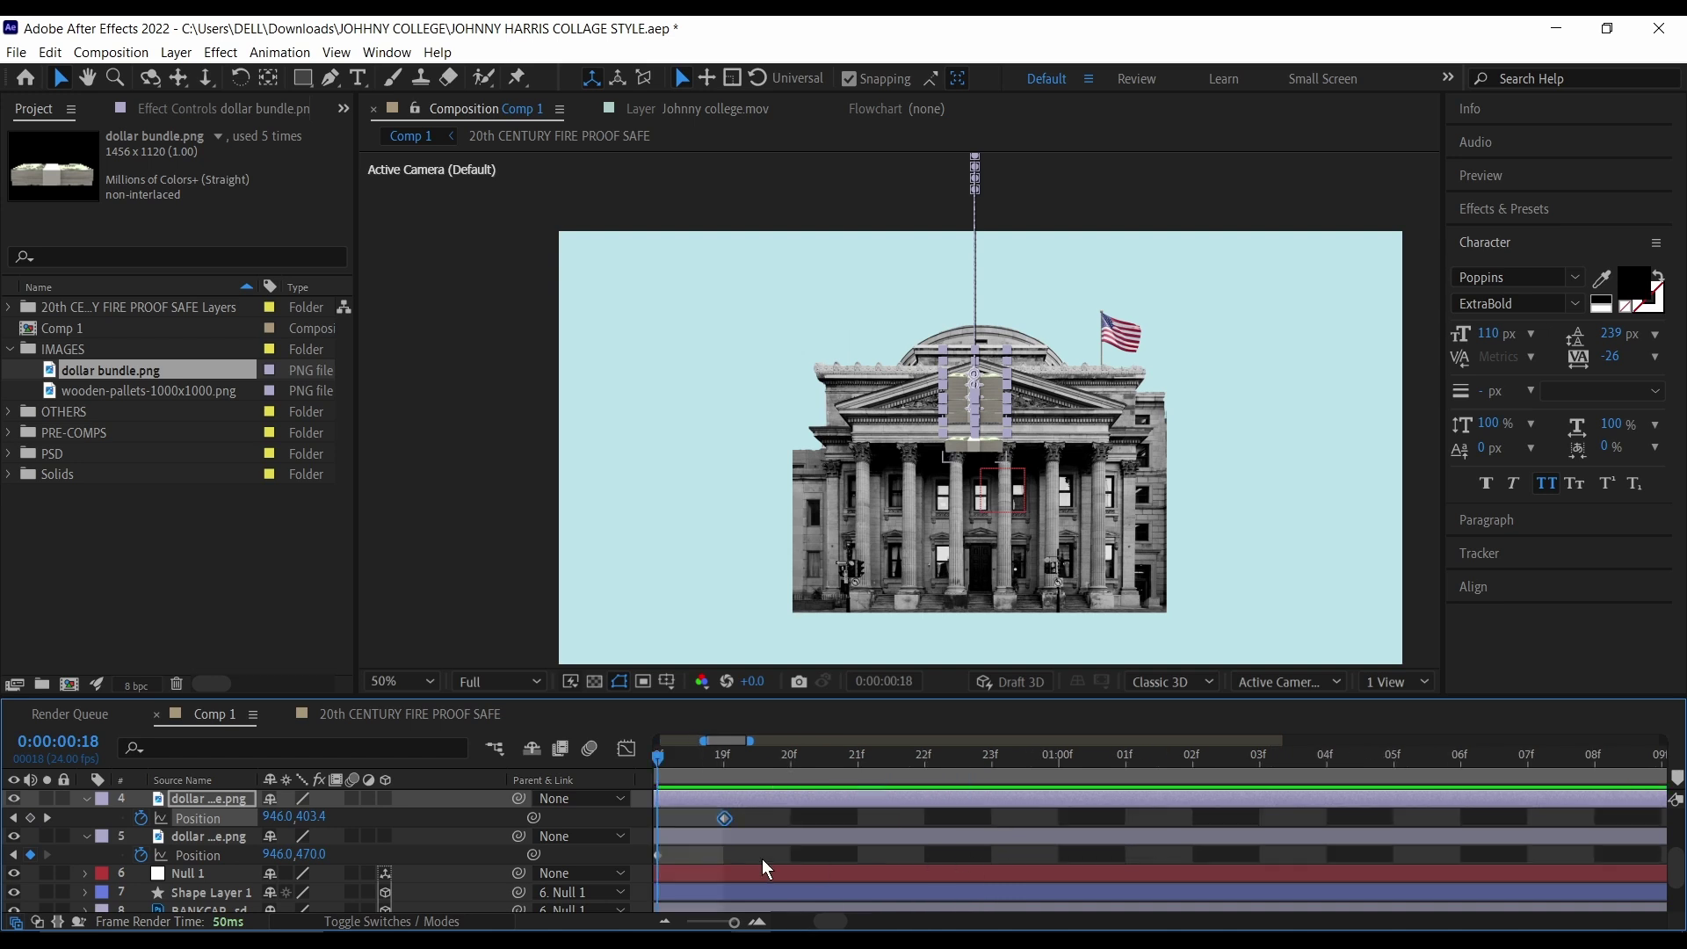
scroll(831, 915, down, 2)
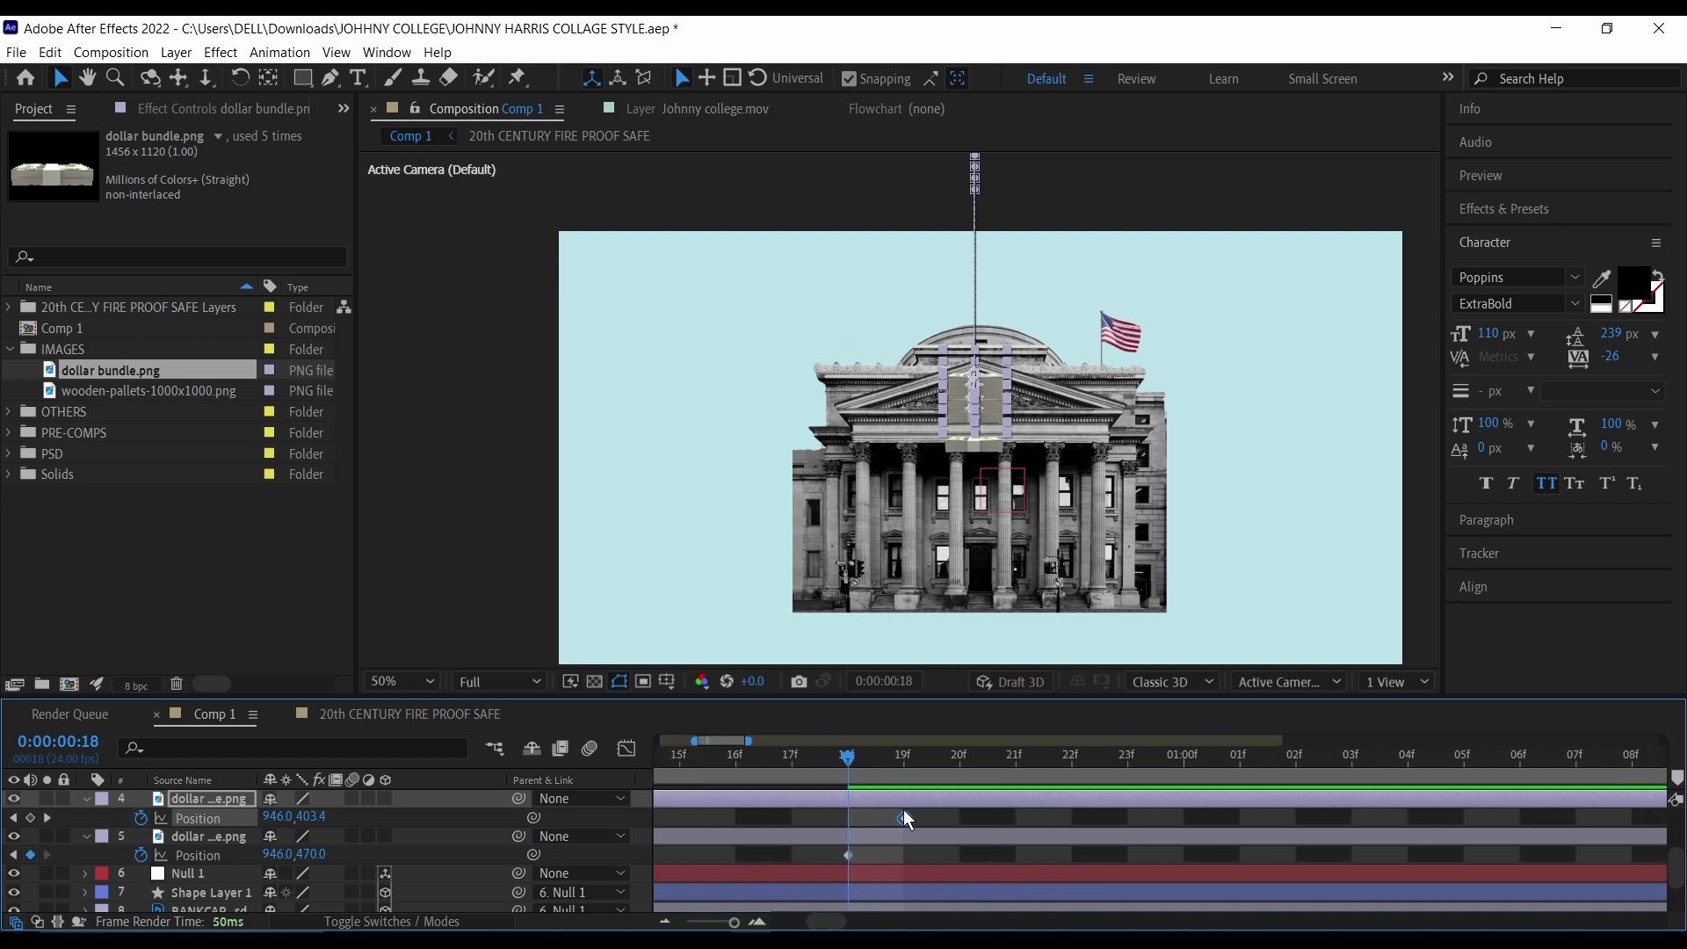
mouse_move(906, 817)
mouse_down()
mouse_move(946, 819)
mouse_move(931, 830)
mouse_up()
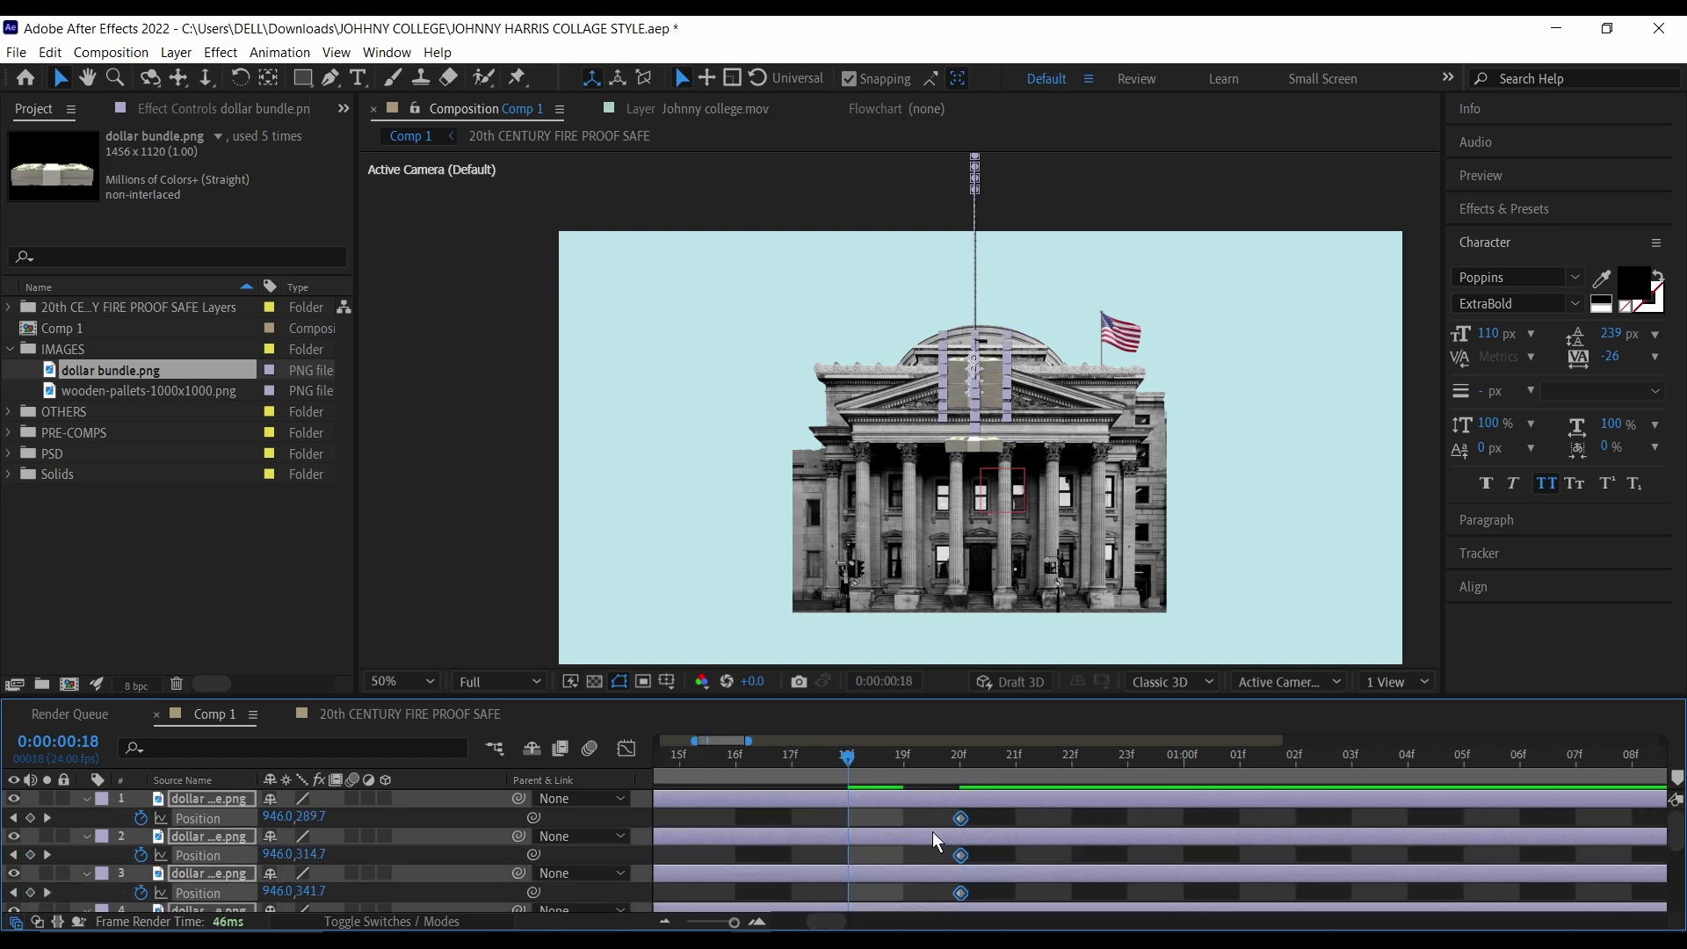
scroll(956, 852, up, 2)
scroll(960, 874, down, 3)
scroll(959, 870, up, 2)
scroll(959, 866, down, 2)
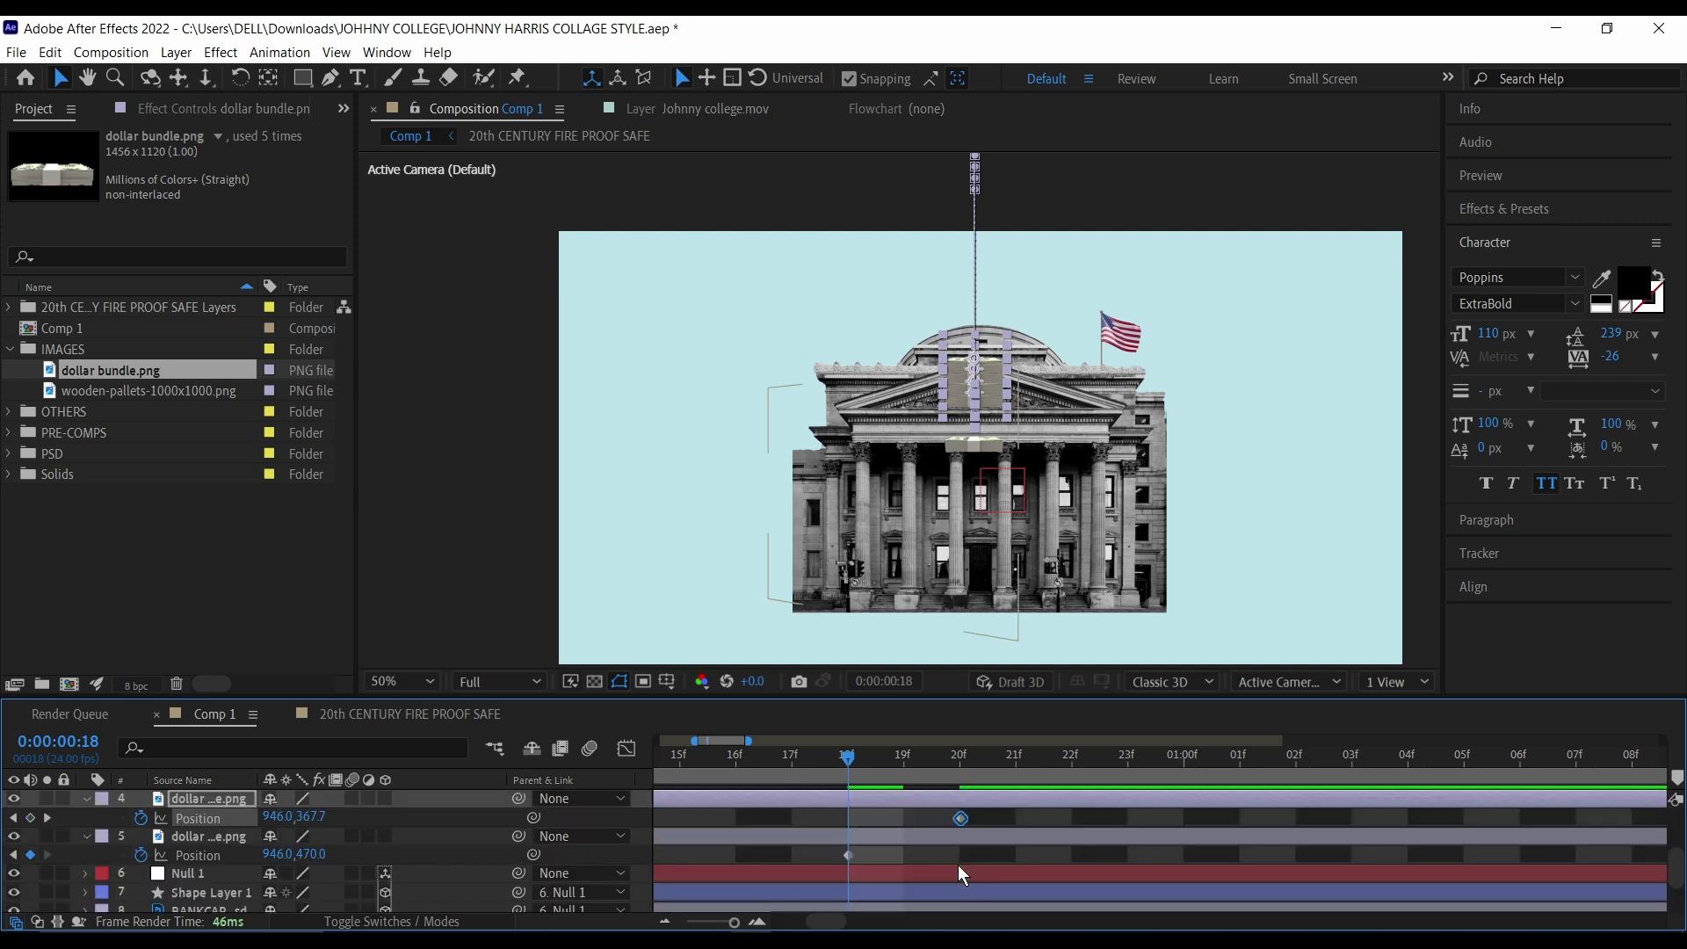
Step: Stagger the landing keyframes of the top three dollar bundles two frames apart, at 0:00:00:22, 0:00:01:00 and 0:00:01:02
drag(963, 822, 1056, 846)
key(ctrl+z)
click(999, 875)
scroll(998, 877, down, 2)
scroll(998, 878, up, 3)
drag(960, 891, 1072, 891)
drag(960, 854, 1184, 855)
drag(960, 818, 1295, 820)
drag(826, 922, 796, 923)
Step: Stagger the starting Position keyframes of the upper bundles so each higher bundle begins dropping slightly after the one below
drag(961, 855, 795, 857)
scroll(1017, 849, up, 1)
drag(960, 818, 1073, 835)
scroll(1011, 849, up, 1)
drag(961, 855, 1126, 855)
drag(960, 818, 1156, 835)
Step: Apply Easy Ease to all Position keyframes of the five dollar bundles
scroll(1156, 835, down, 3)
scroll(824, 856, down, 3)
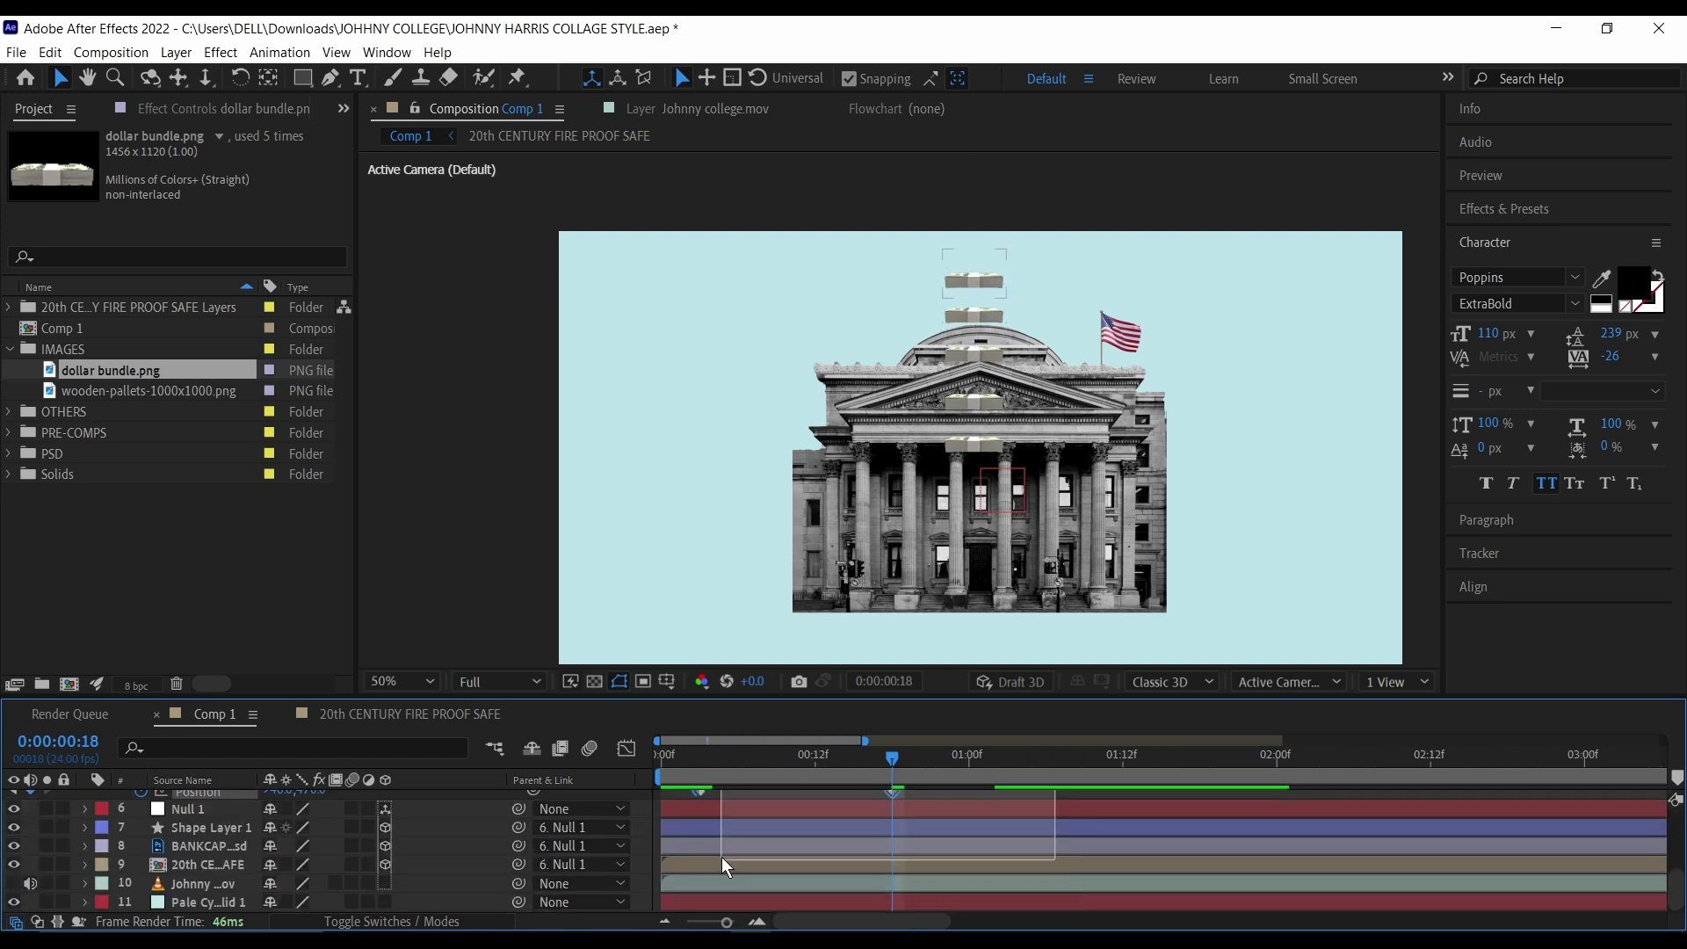
scroll(896, 861, up, 2)
scroll(896, 861, up, 2)
drag(1056, 814, 688, 824)
key(F9)
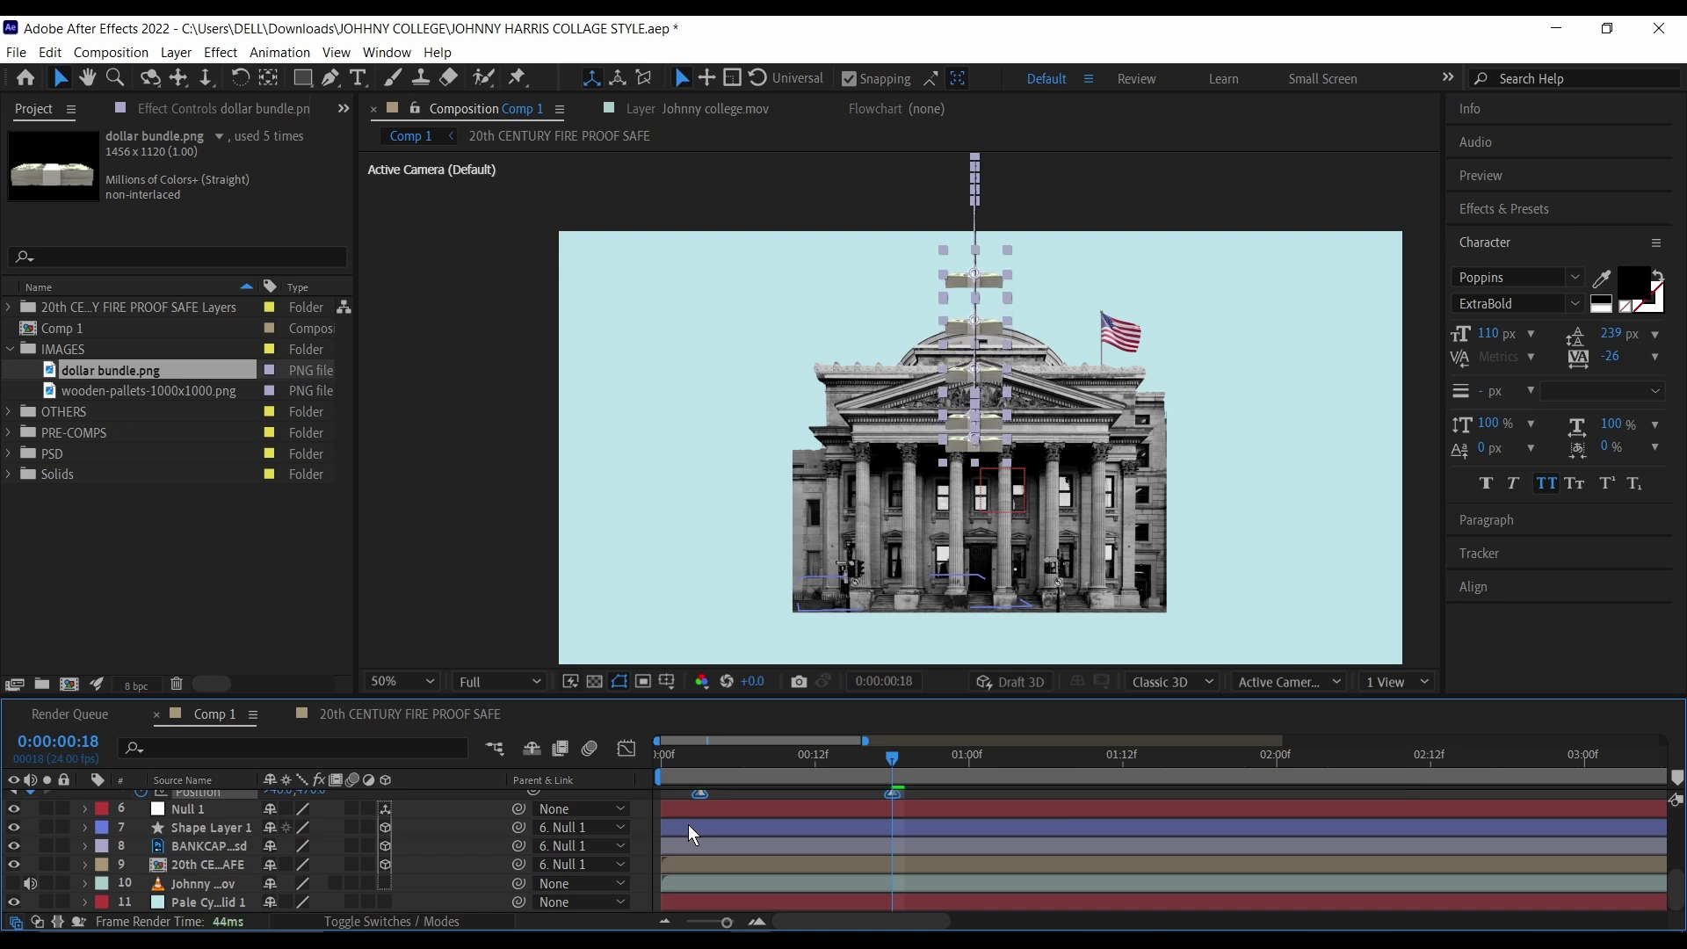
Step: Extend the outgoing influence of the bundles' starting keyframes in the speed graph so the drops reach peak speed closer to landing
click(626, 748)
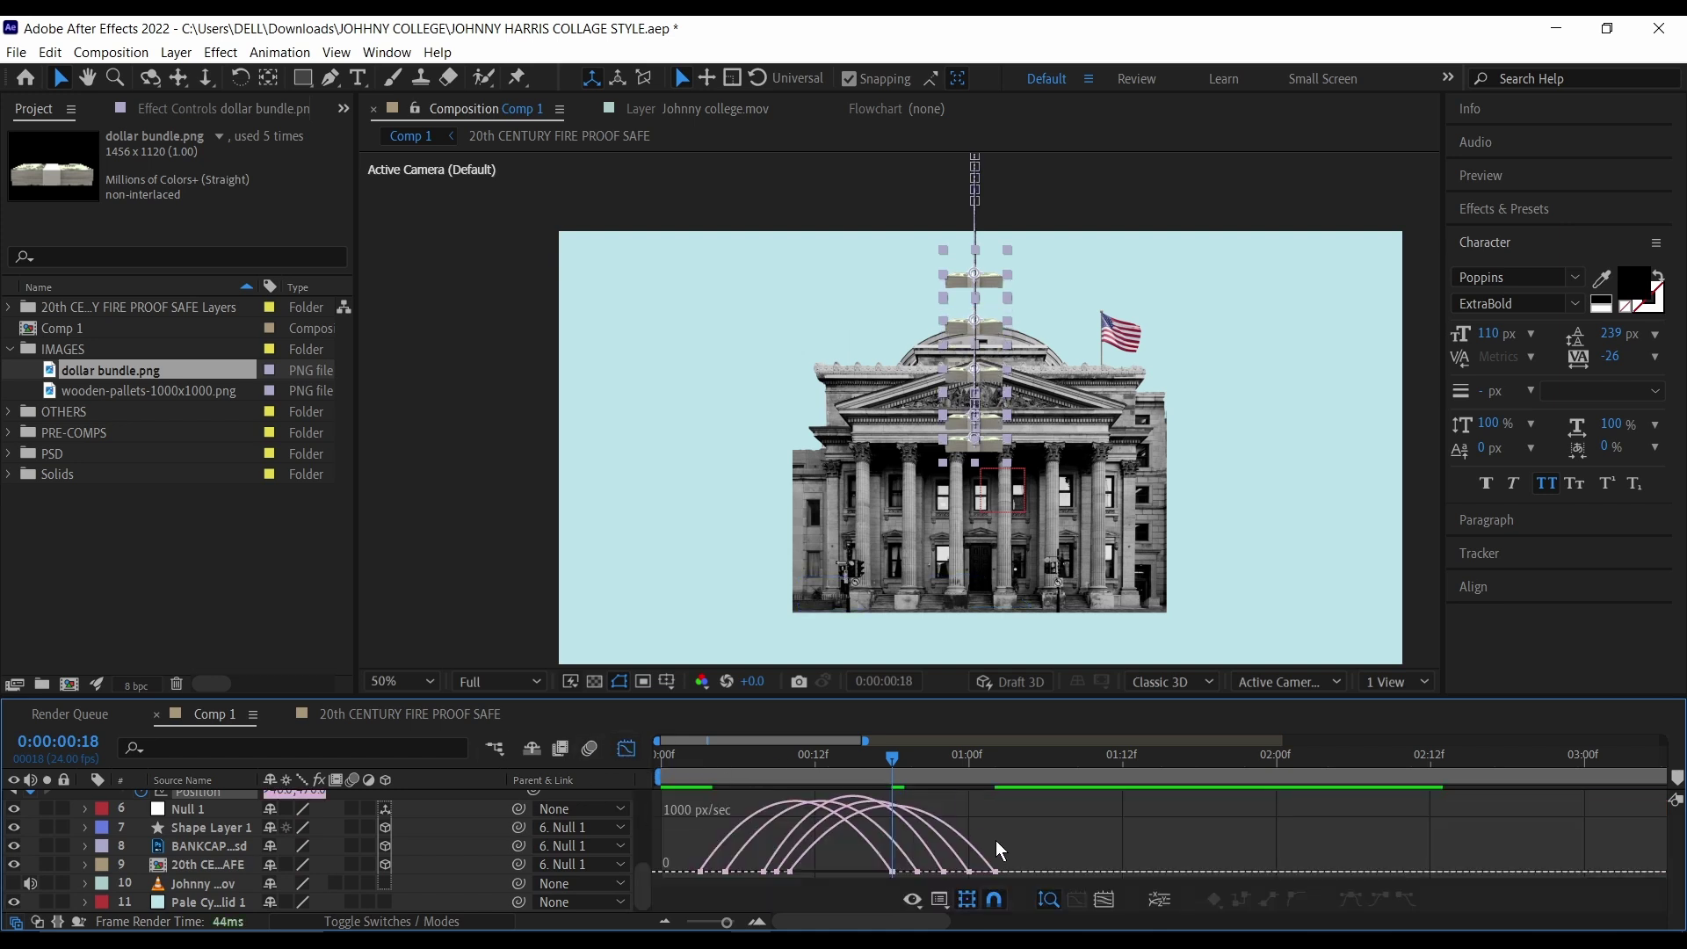
drag(1037, 847, 678, 894)
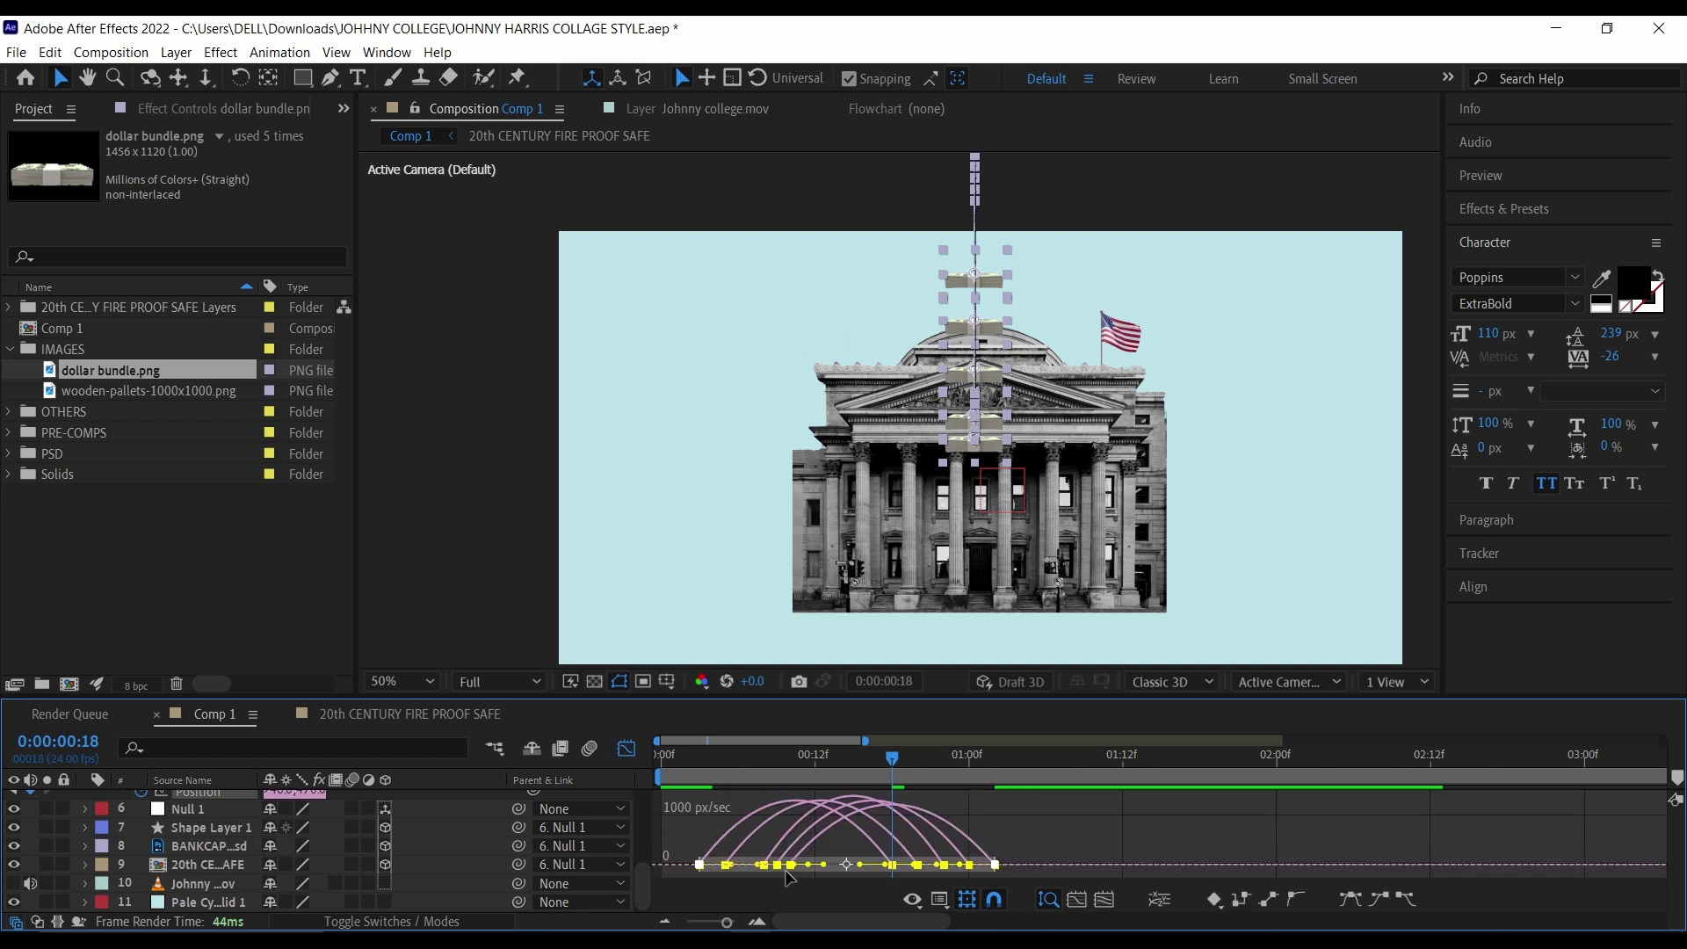
drag(1062, 821, 657, 867)
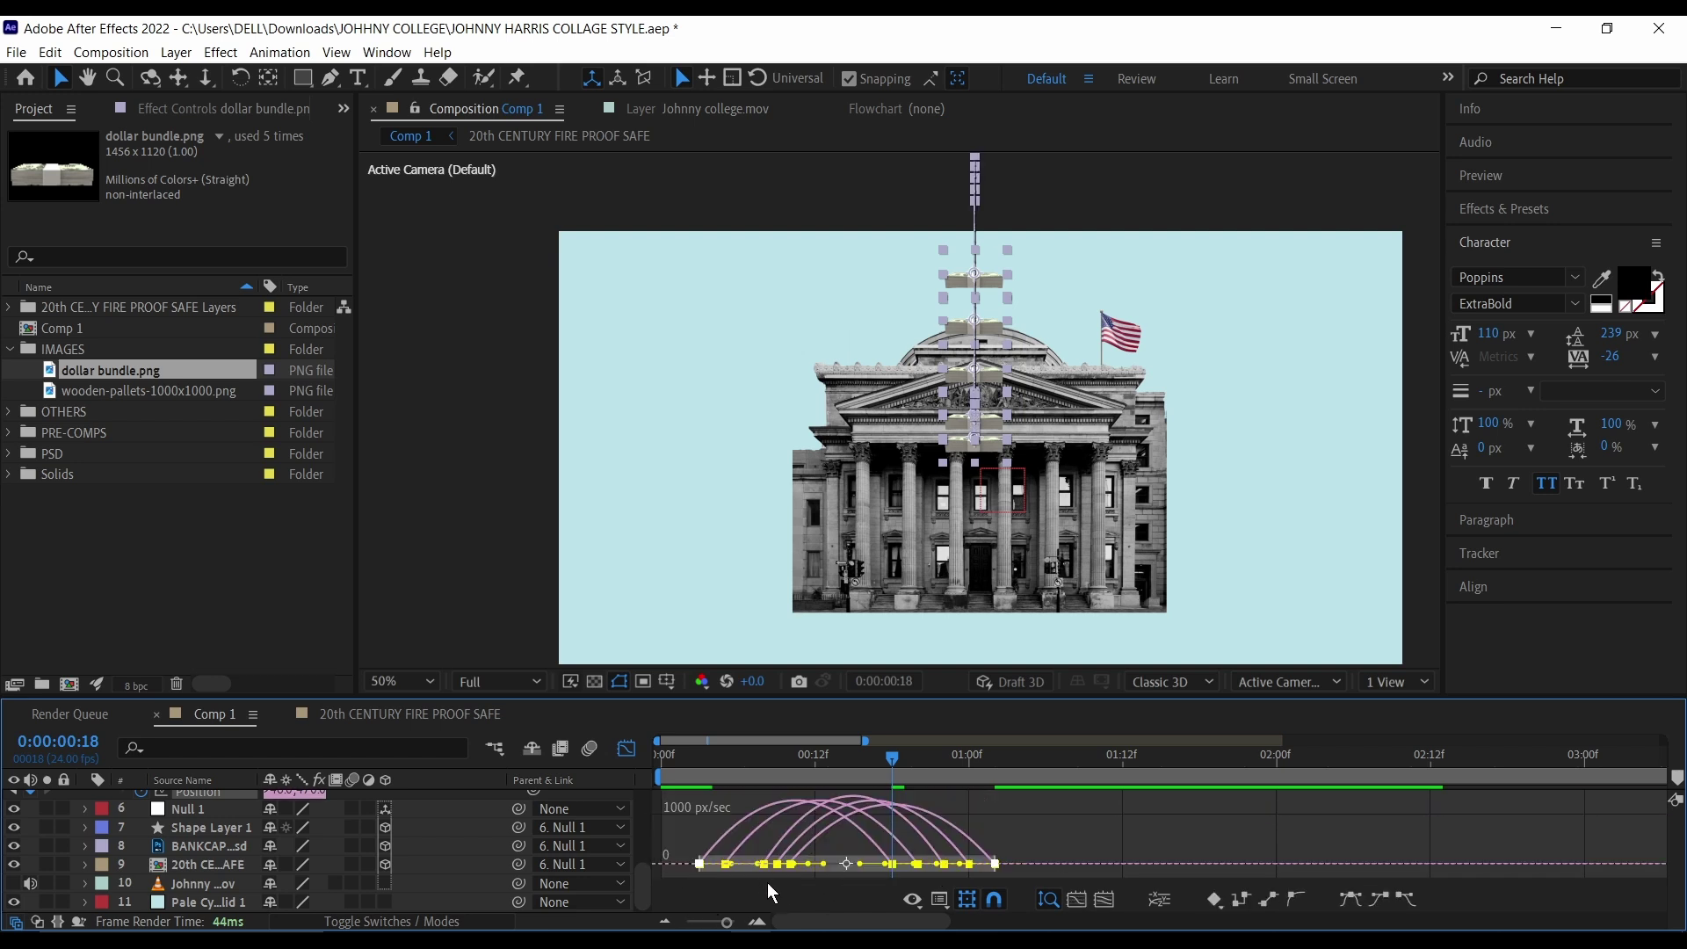
drag(823, 863, 867, 871)
scroll(903, 886, up, 1)
scroll(904, 883, up, 2)
scroll(810, 889, down, 4)
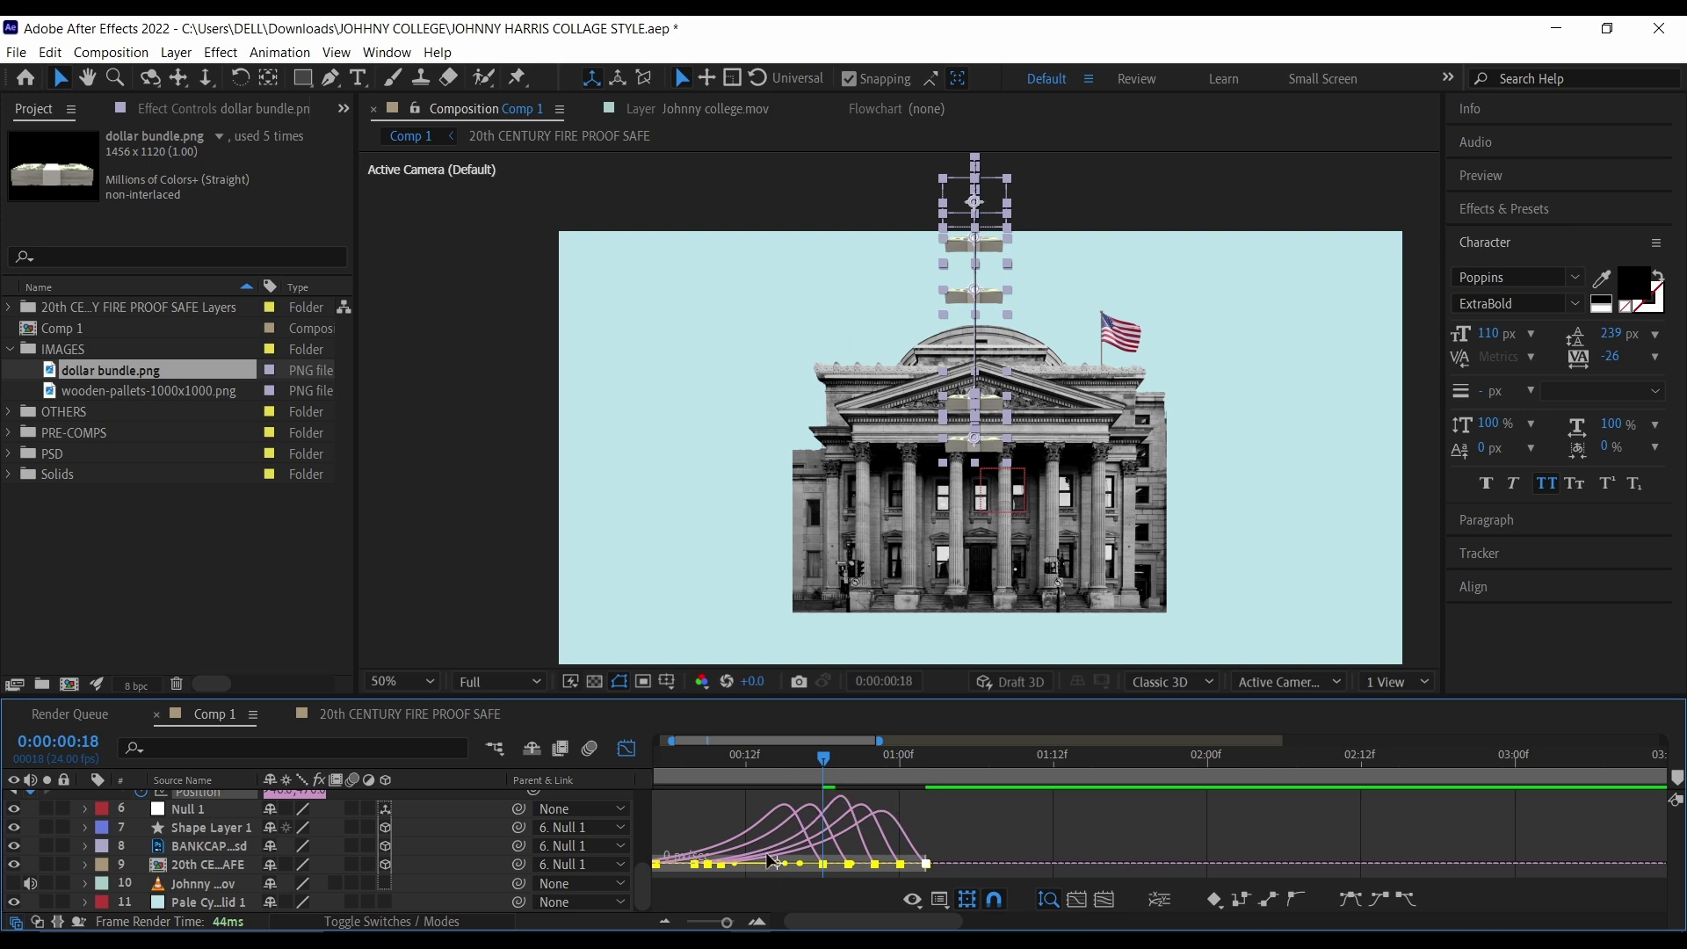
scroll(766, 874, up, 4)
drag(866, 870, 889, 868)
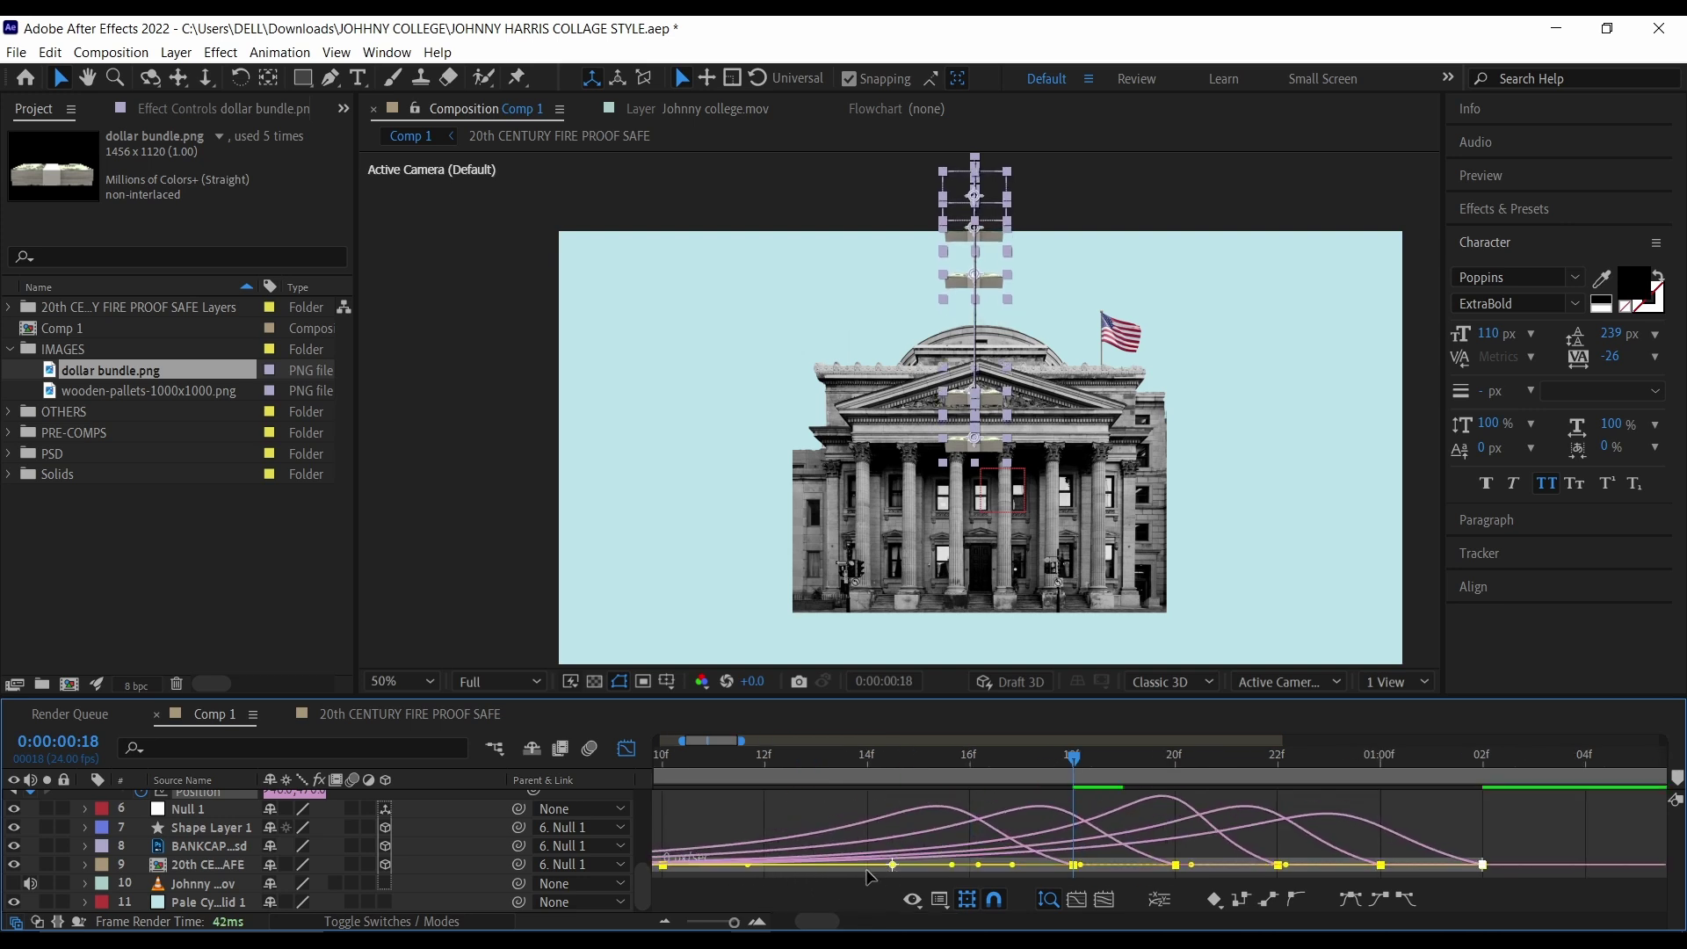
click(626, 752)
scroll(784, 805, down, 4)
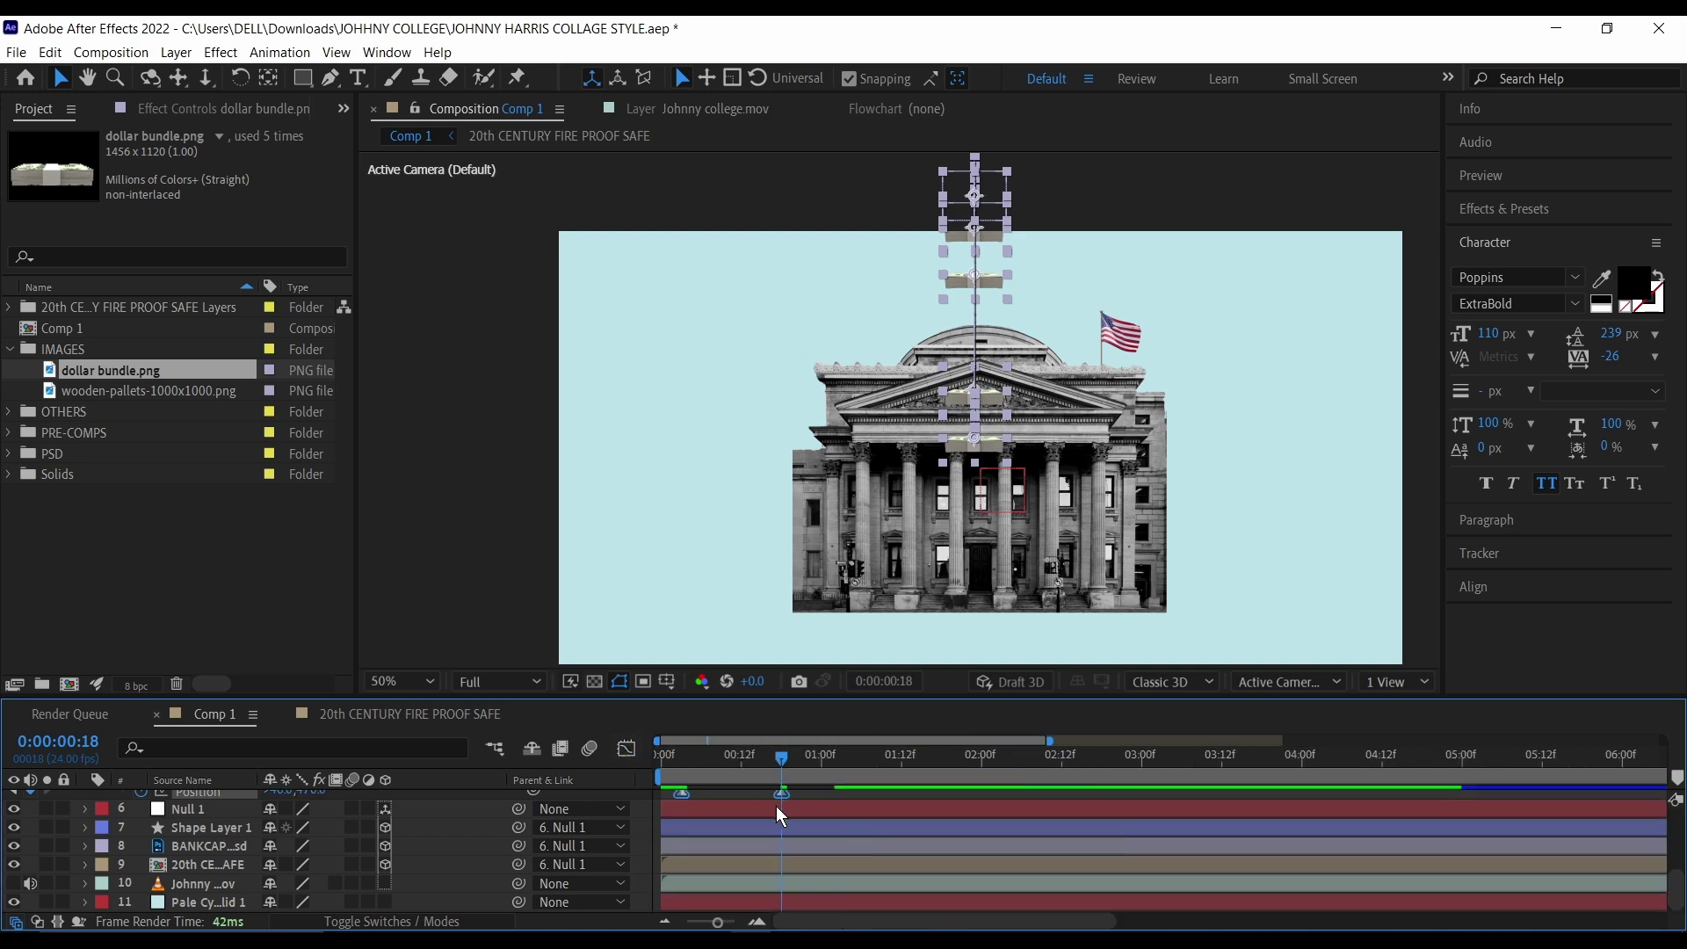
Step: Move the five dollar bundle layers below the bank layer and directly above the 20th century safe layer
scroll(208, 859, up, 2)
scroll(207, 863, up, 3)
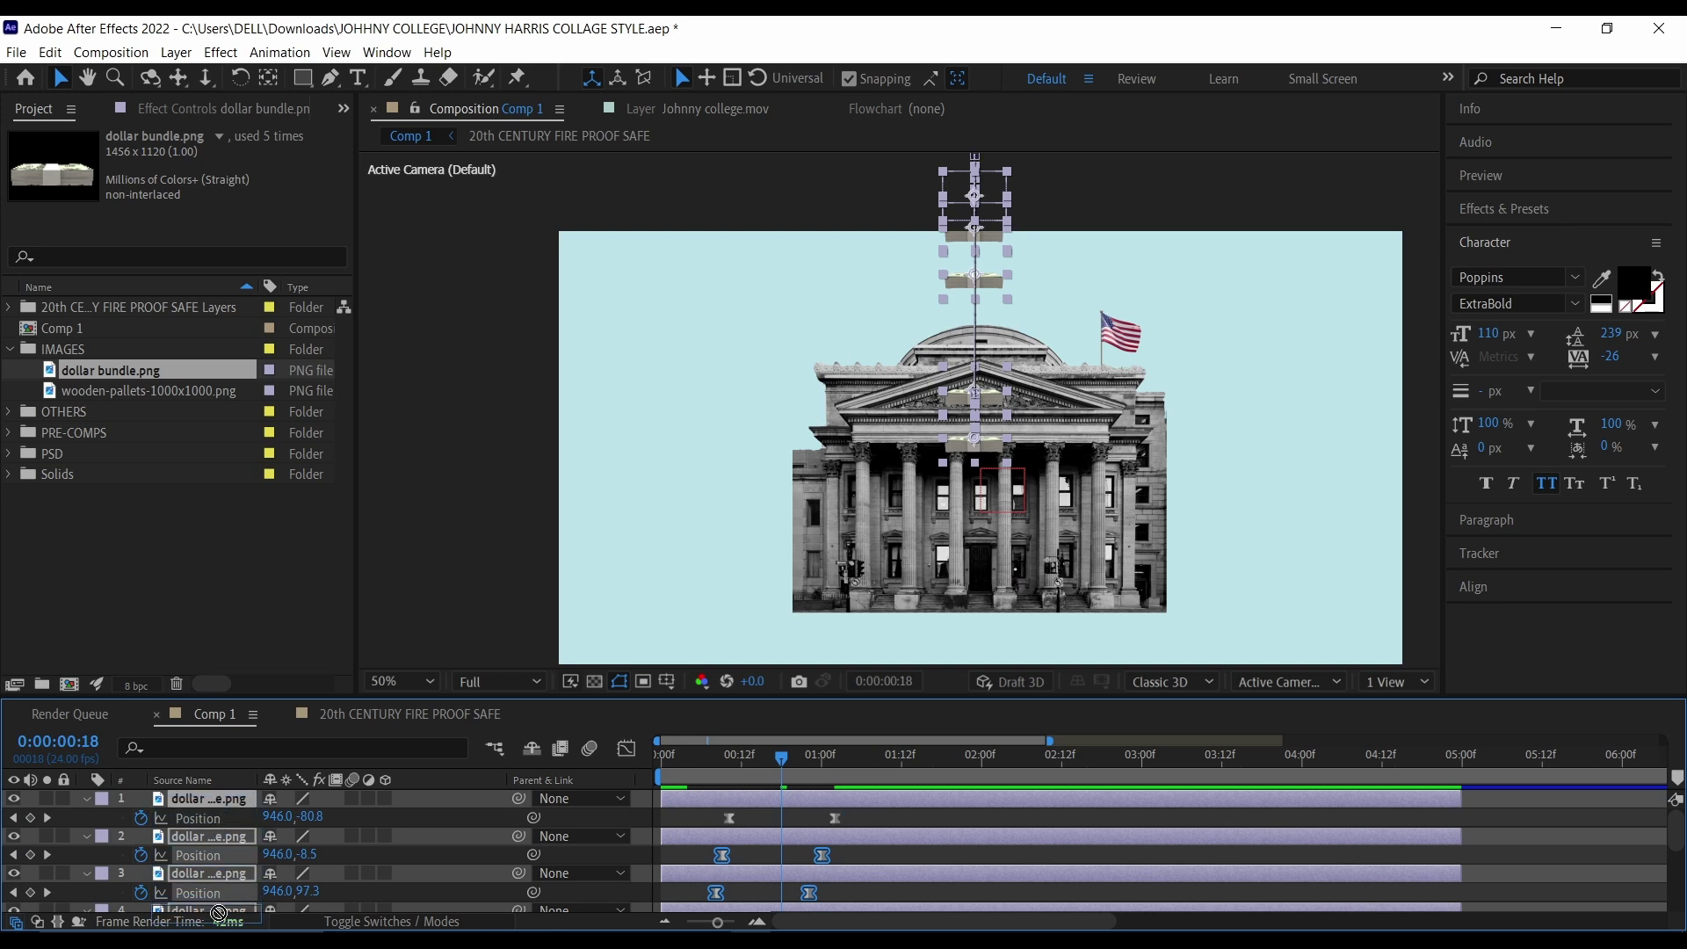
scroll(216, 905, down, 1)
scroll(215, 879, down, 4)
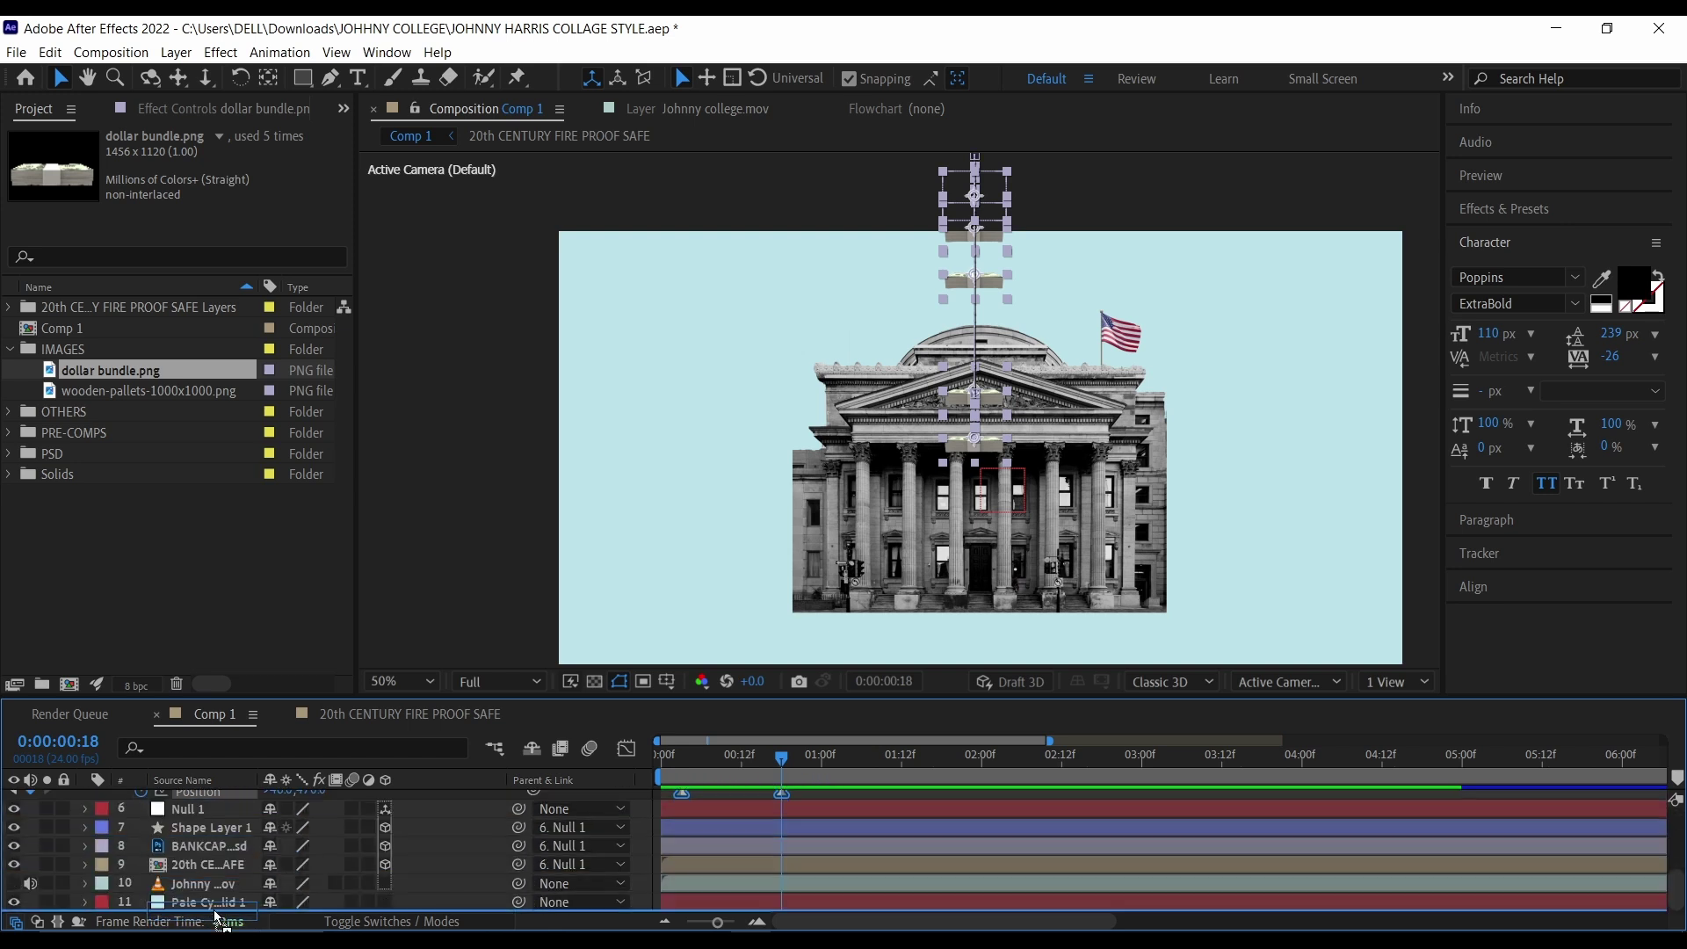
drag(214, 865, 214, 862)
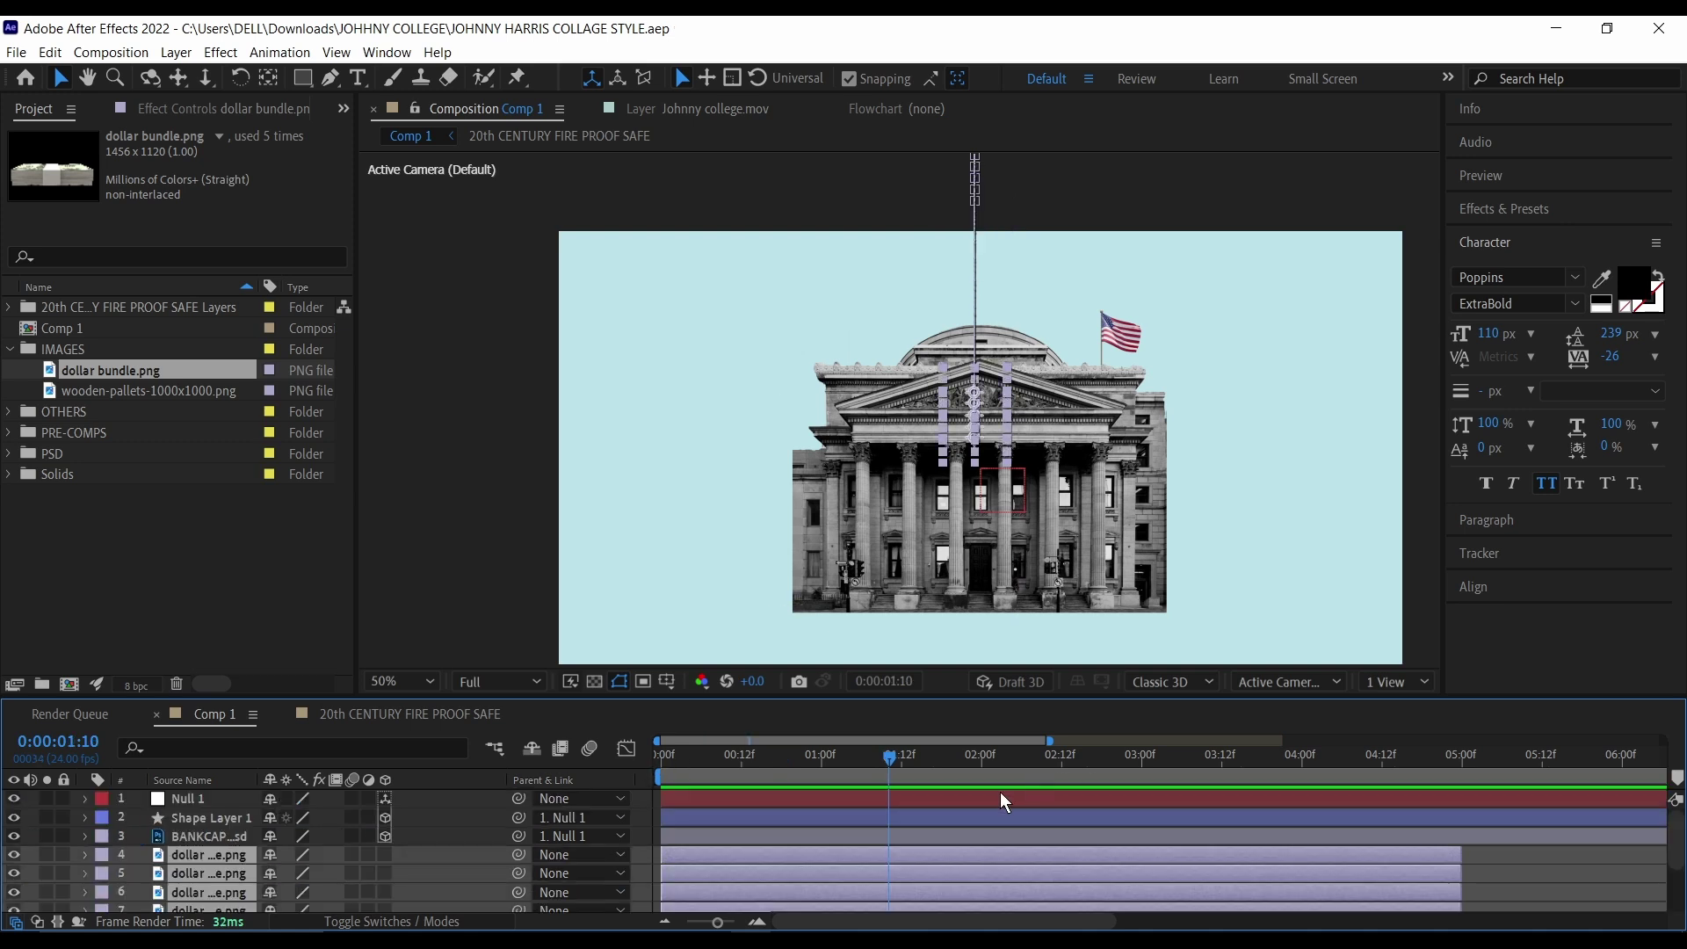
Step: Split the five dollar bundle layers at 0:00:01:19
drag(890, 756, 907, 756)
click(969, 836)
scroll(984, 900, down, 2)
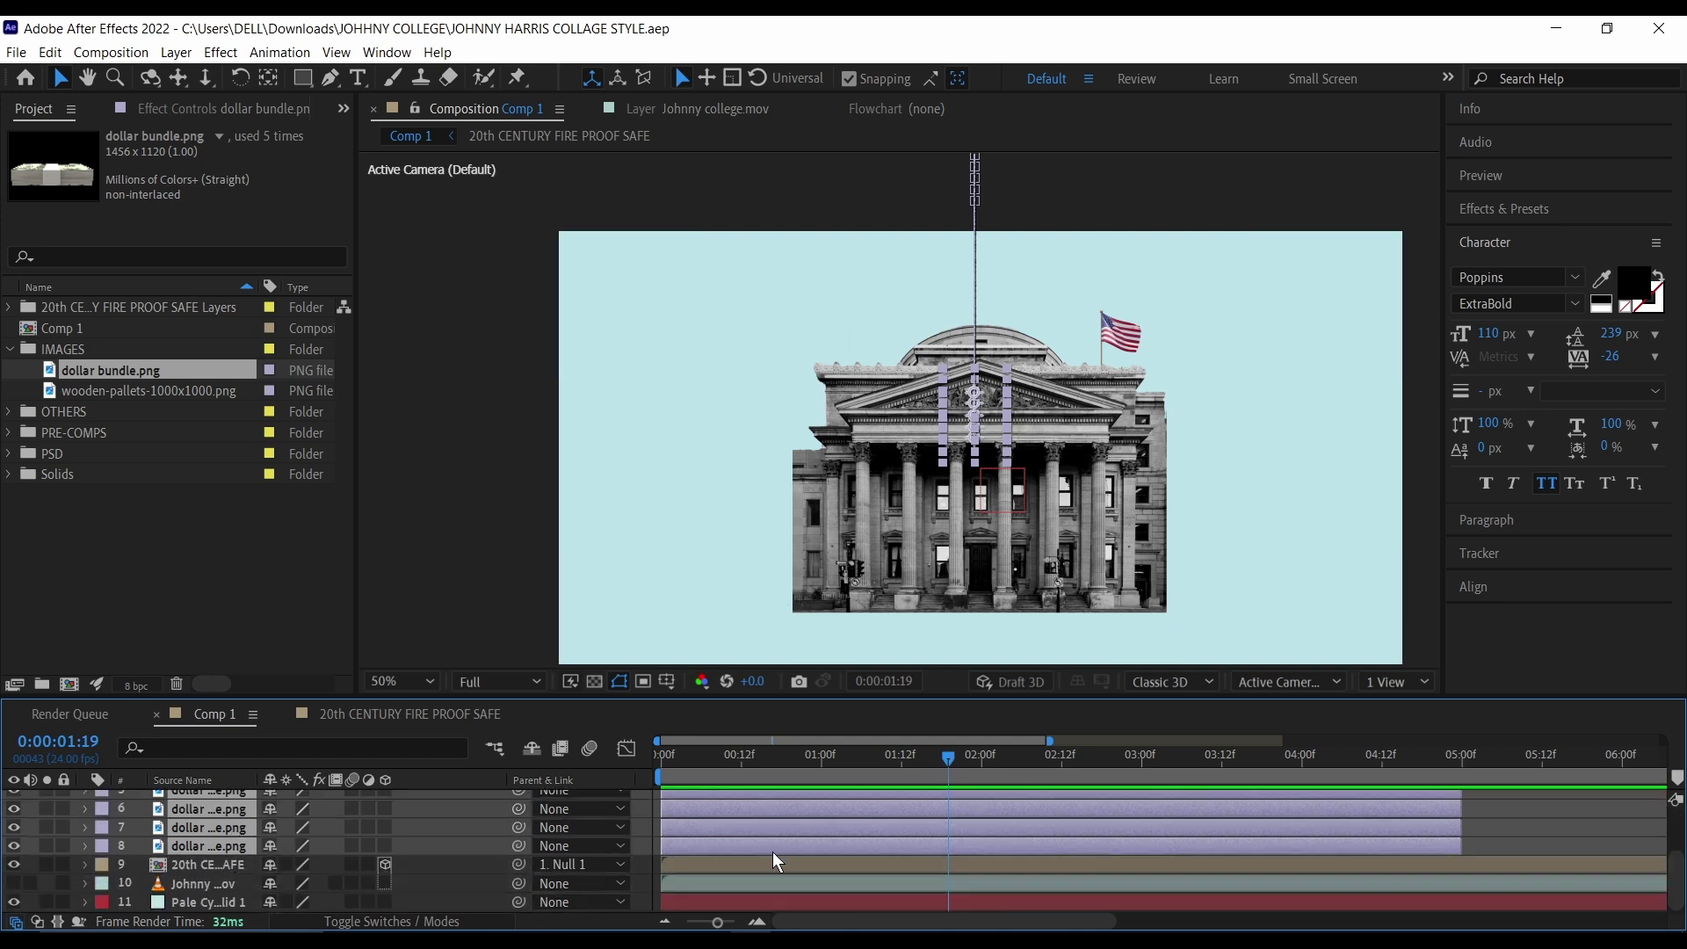
key(ctrl+shift+d)
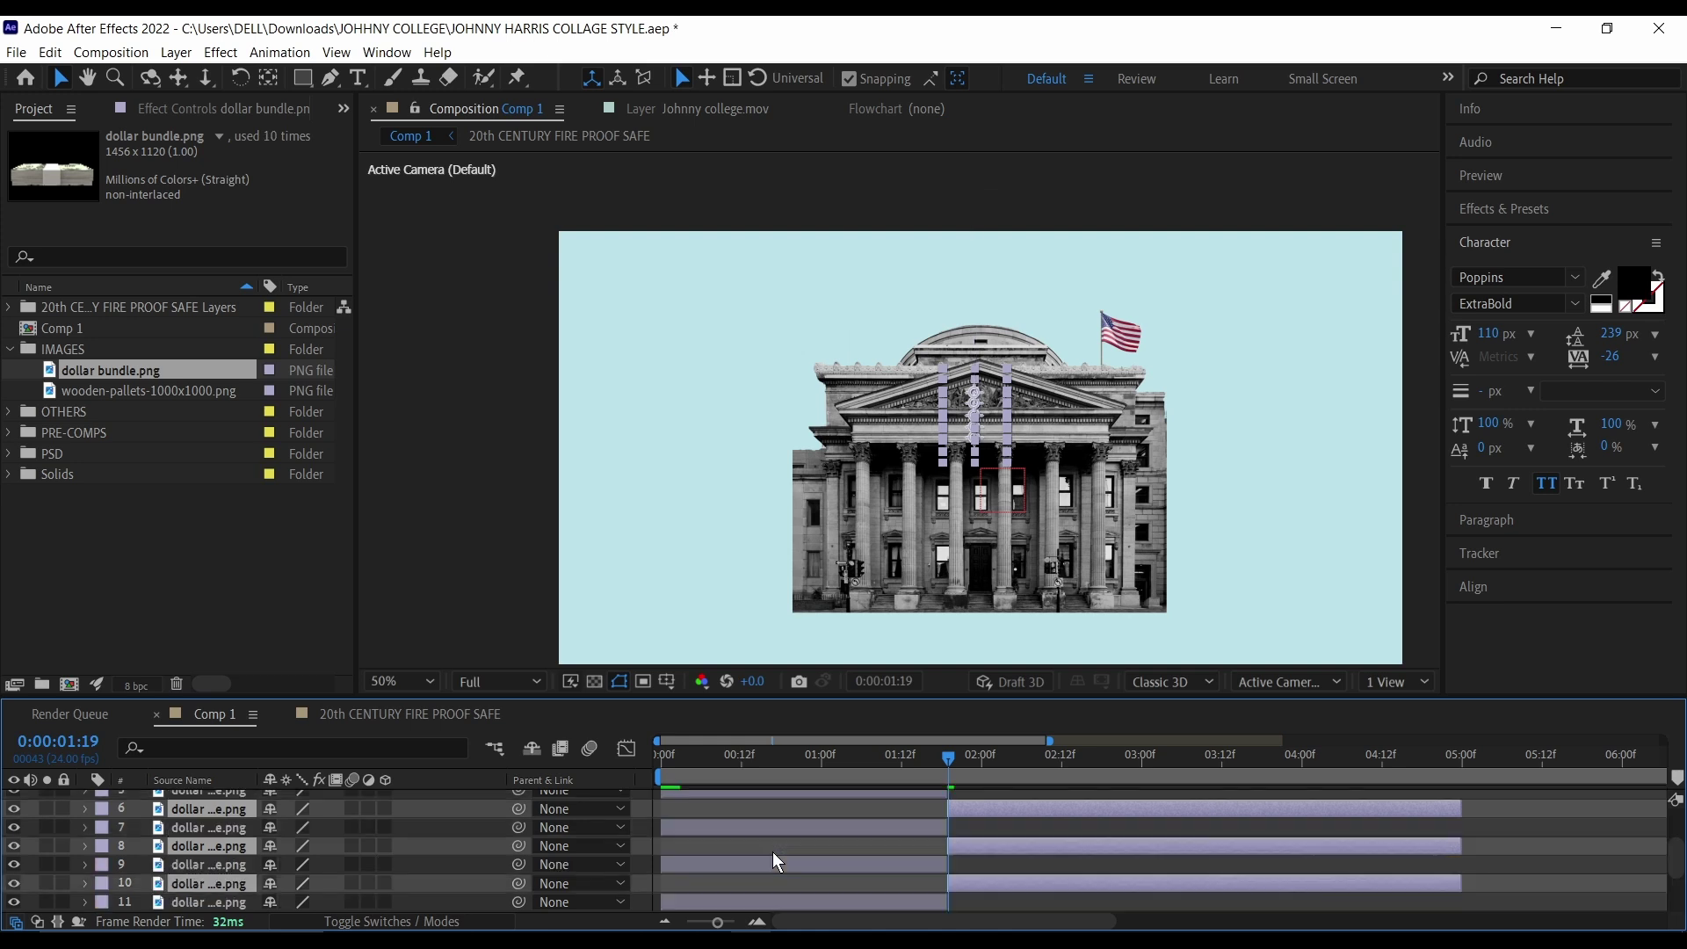
Step: Group the five split-off bundle layers together directly below the bank layer, above the original bundle layers
scroll(931, 868, up, 2)
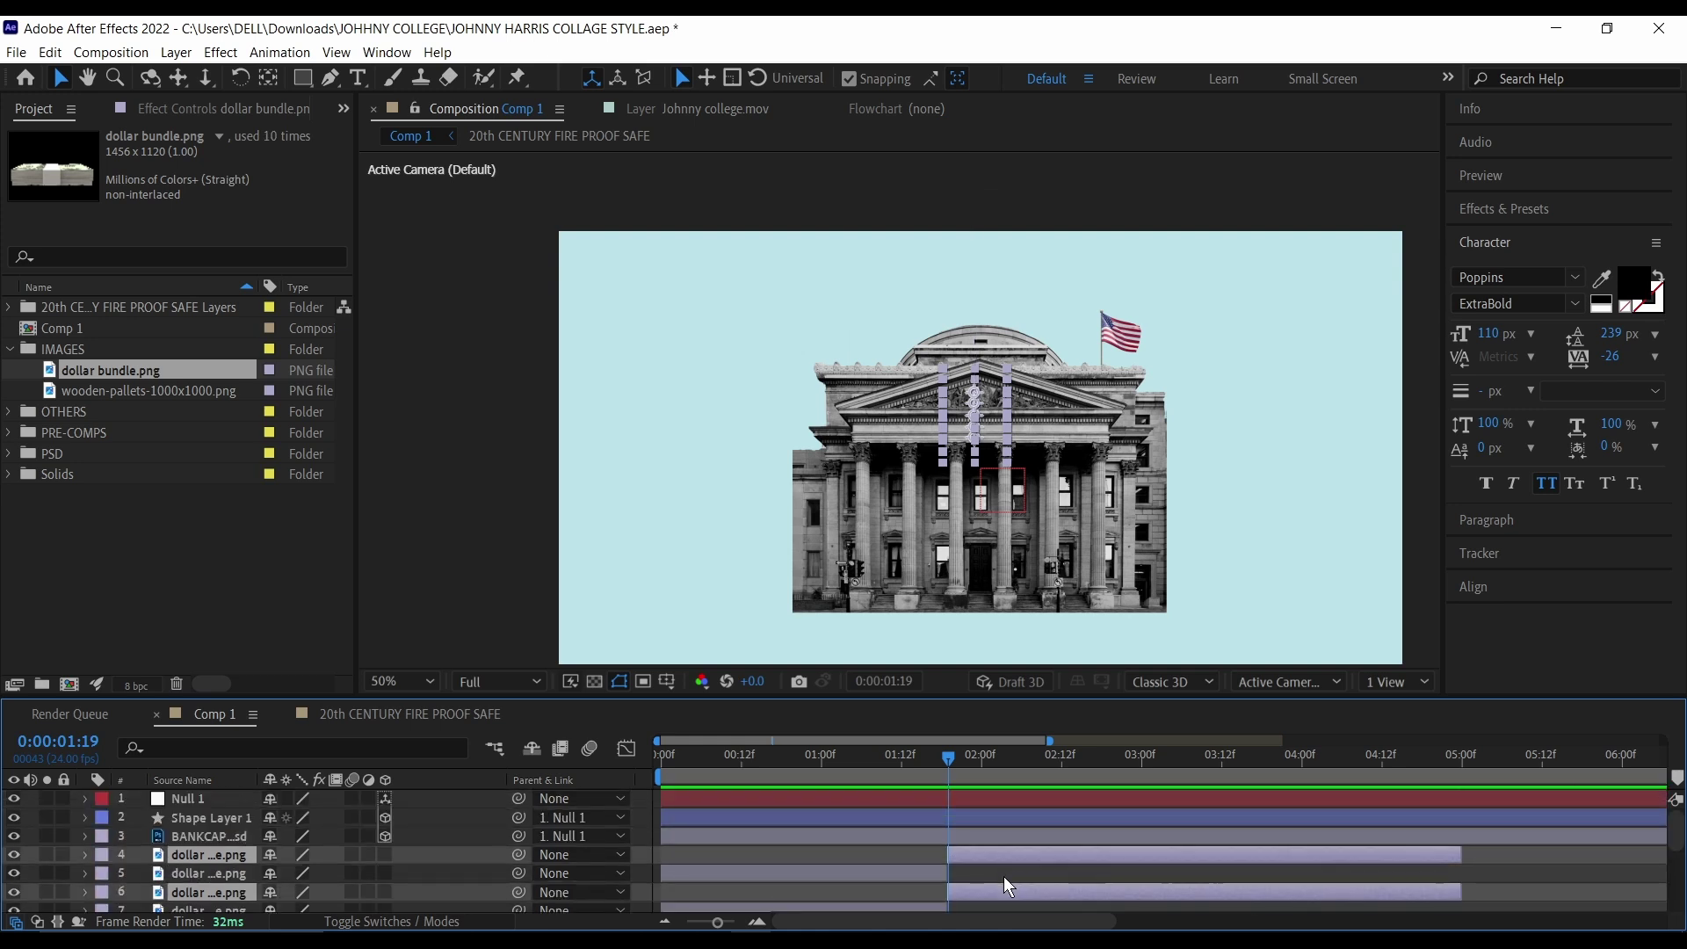
key(ctrl+])
scroll(934, 859, down, 2)
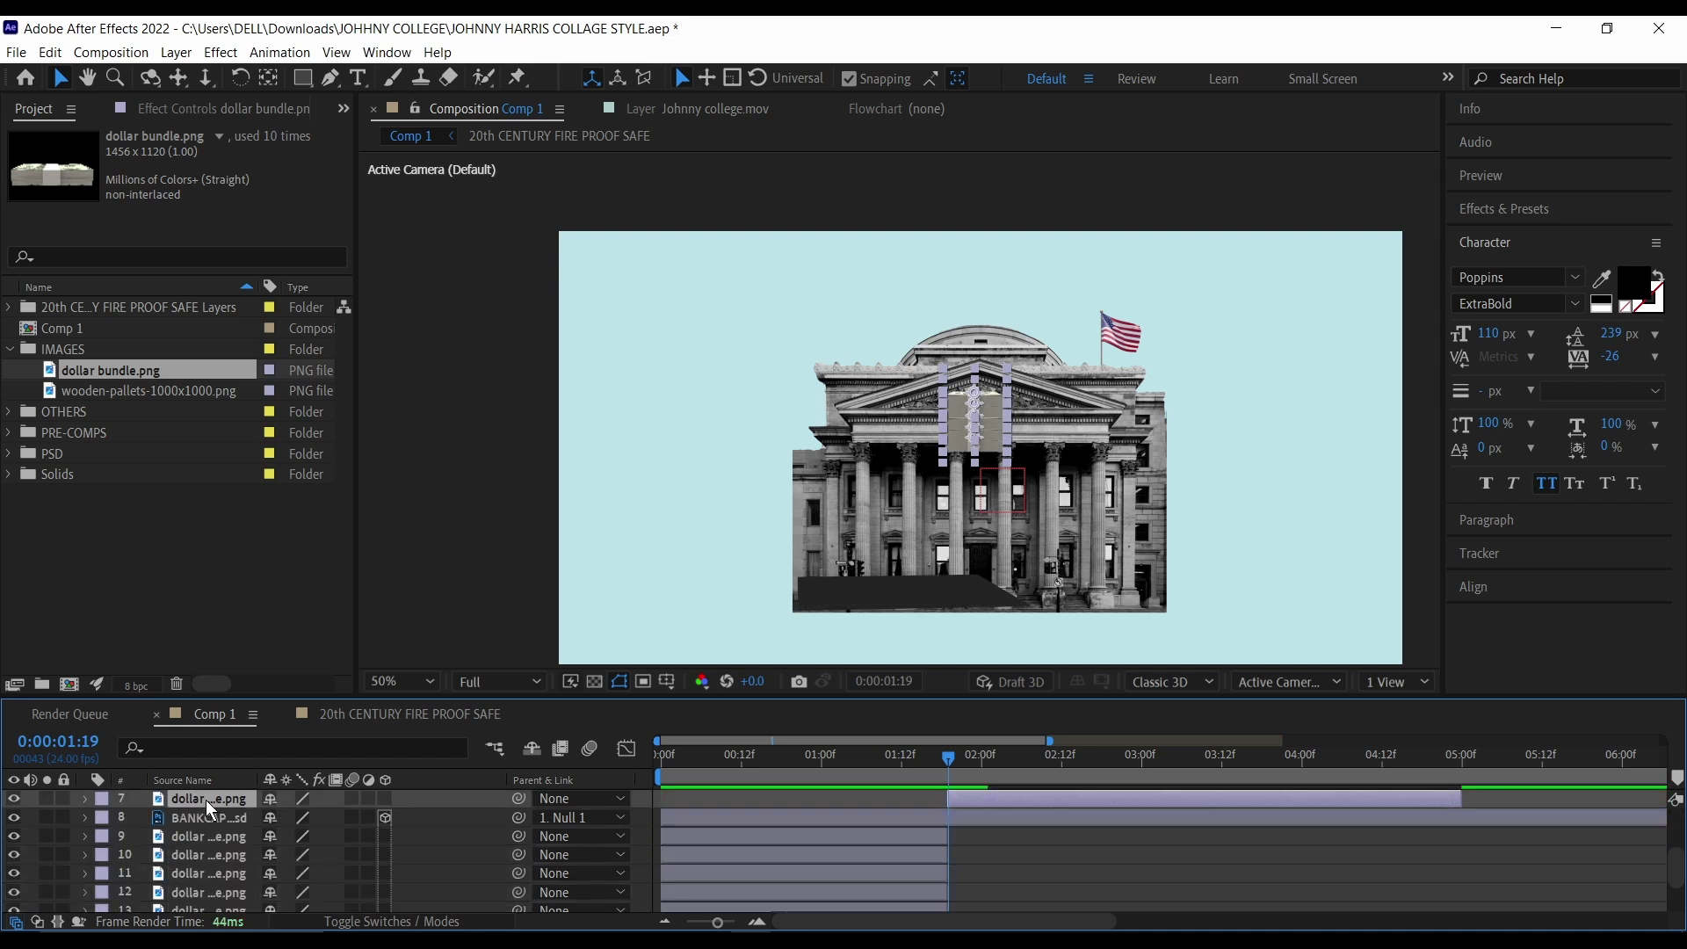
key(ctrl+[)
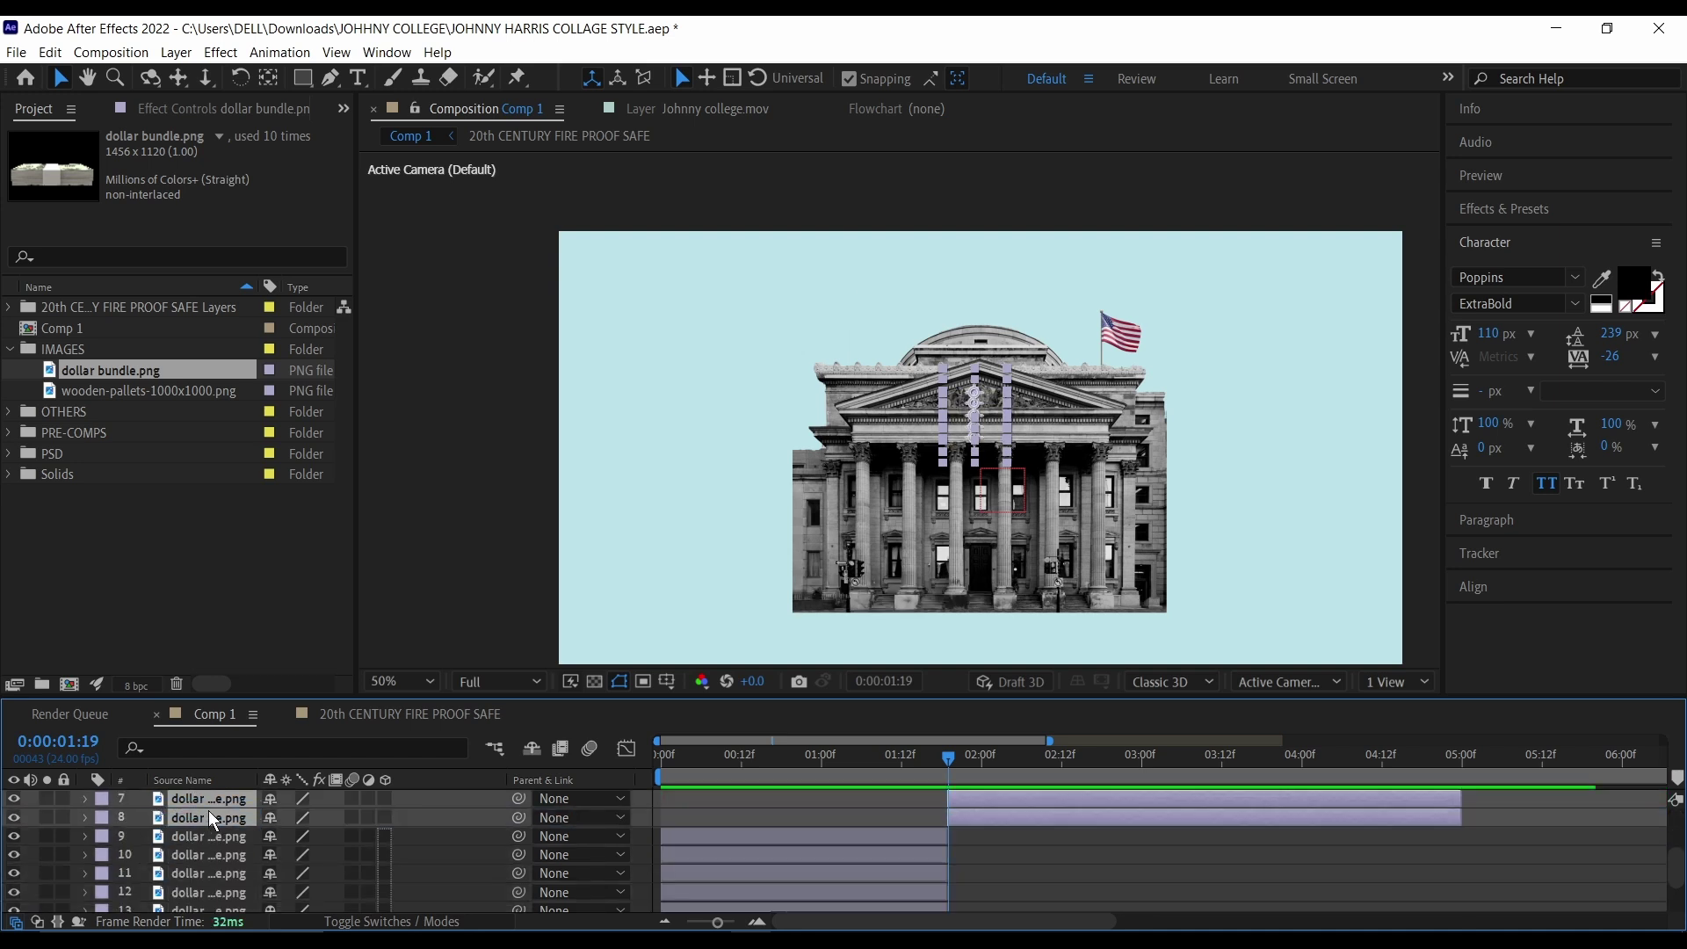
scroll(204, 814, up, 3)
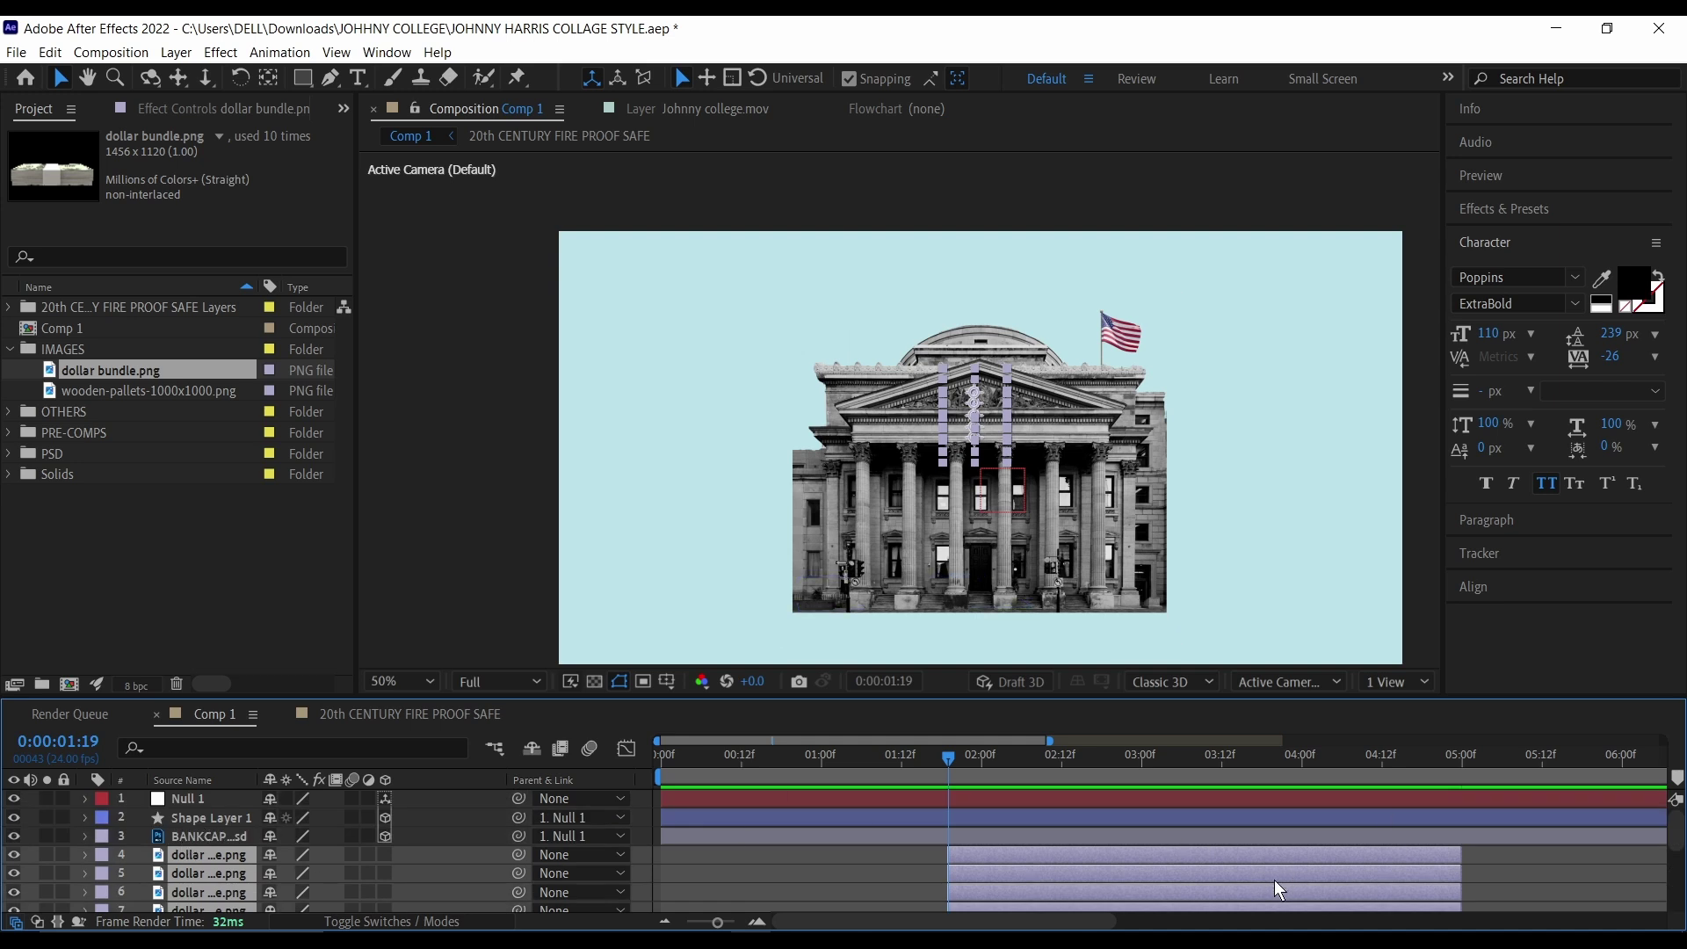
Step: Mark the five original dollar bundle layers as shy and hide shy layers in the timeline
scroll(992, 873, down, 2)
scroll(893, 877, down, 4)
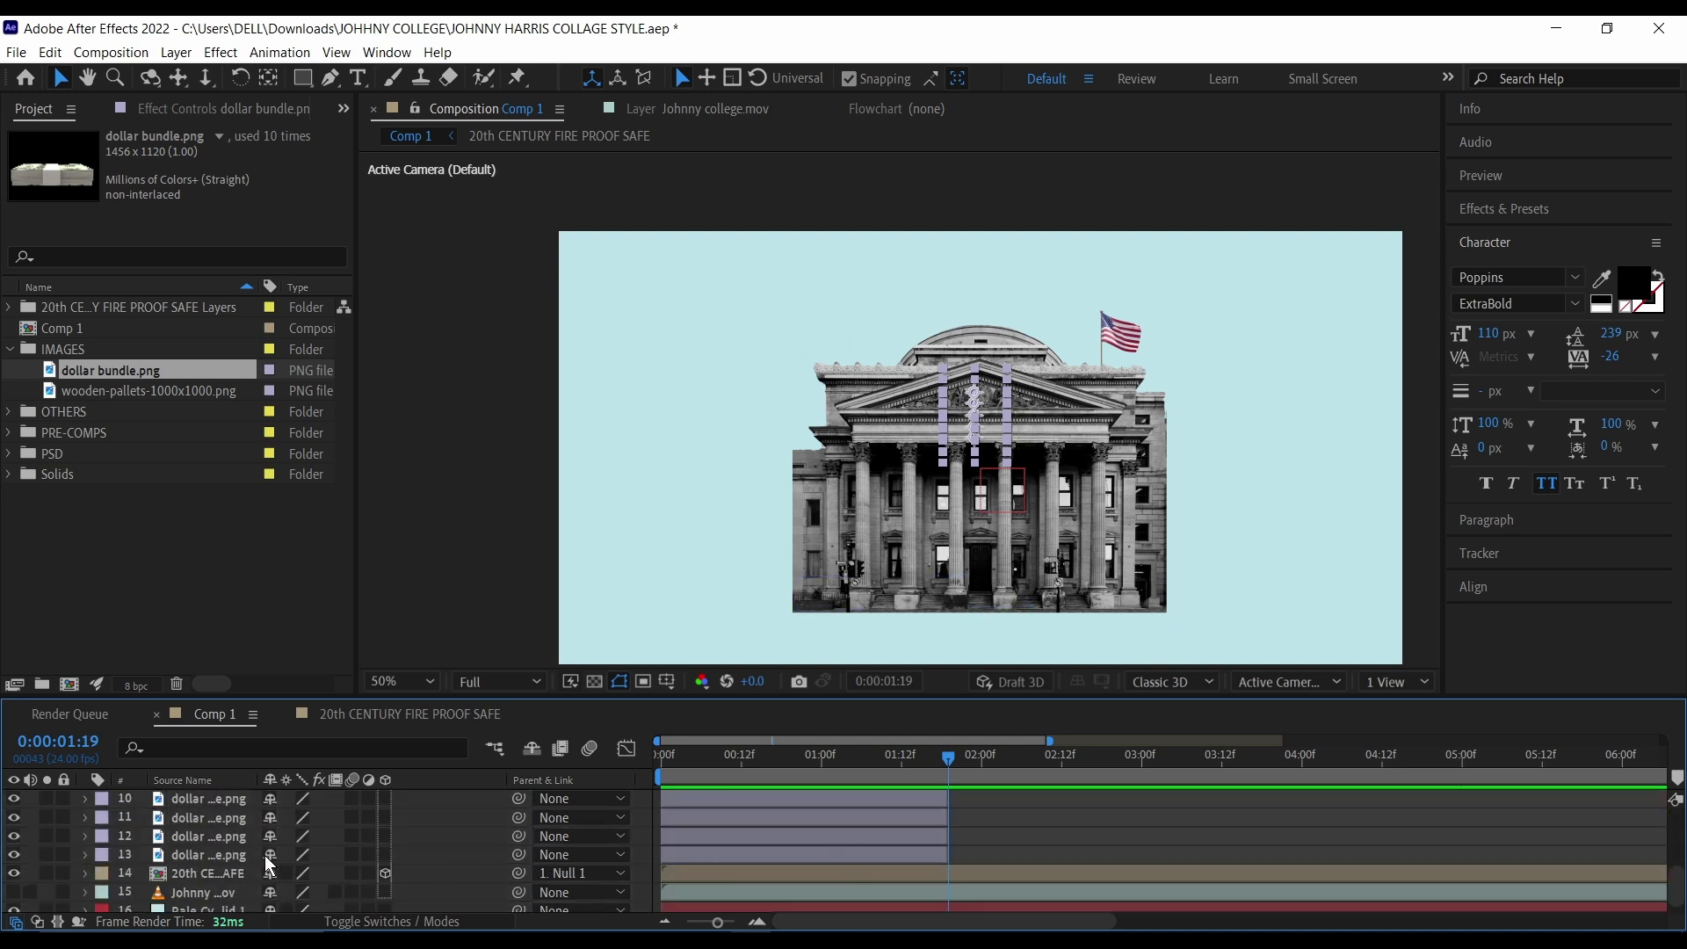
scroll(276, 831, up, 2)
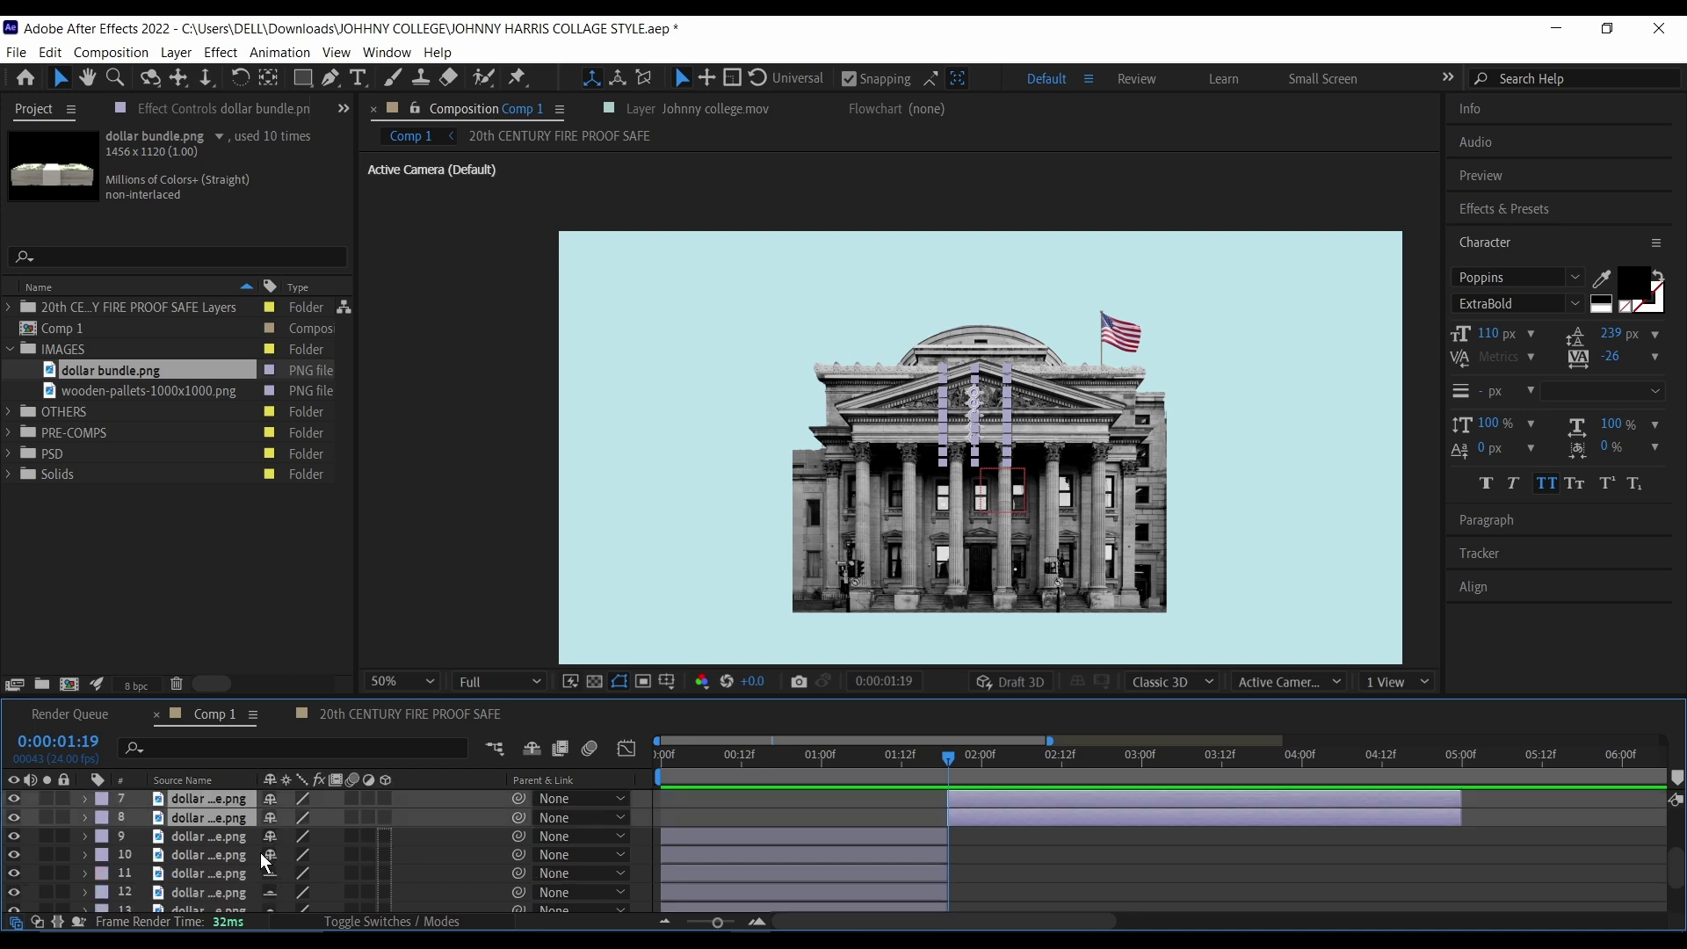
click(532, 749)
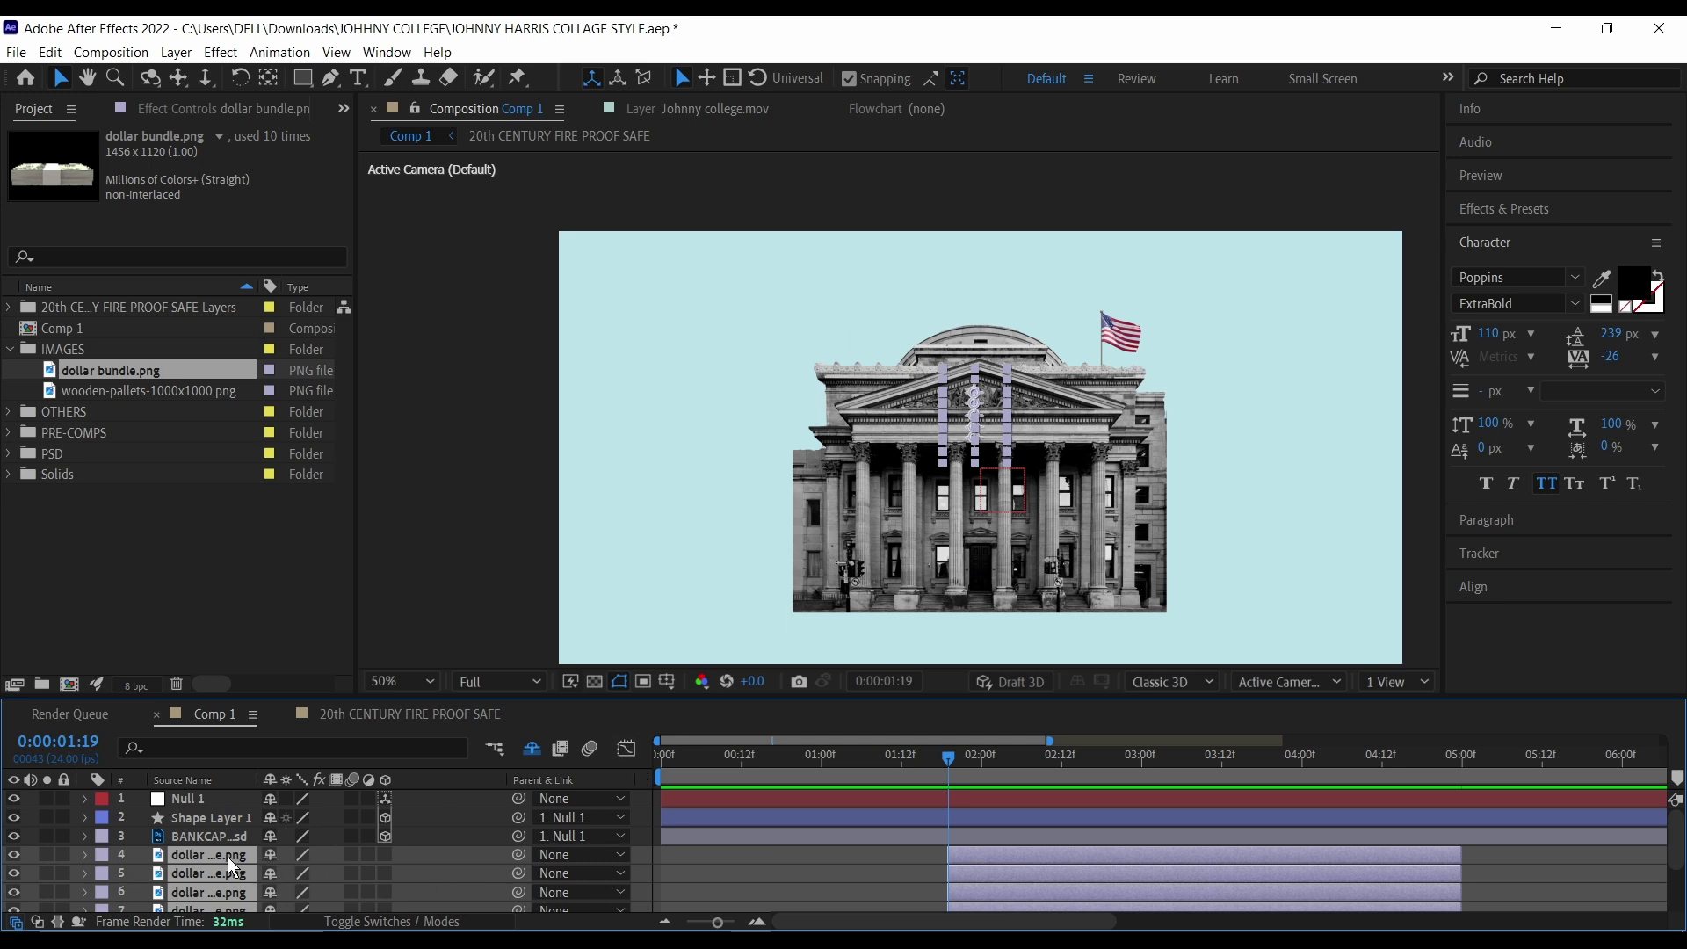
Step: Lower the five split-off bundles behind the bank's base, with the top bundle at Y 674, and delete their old Position keyframes
key(p)
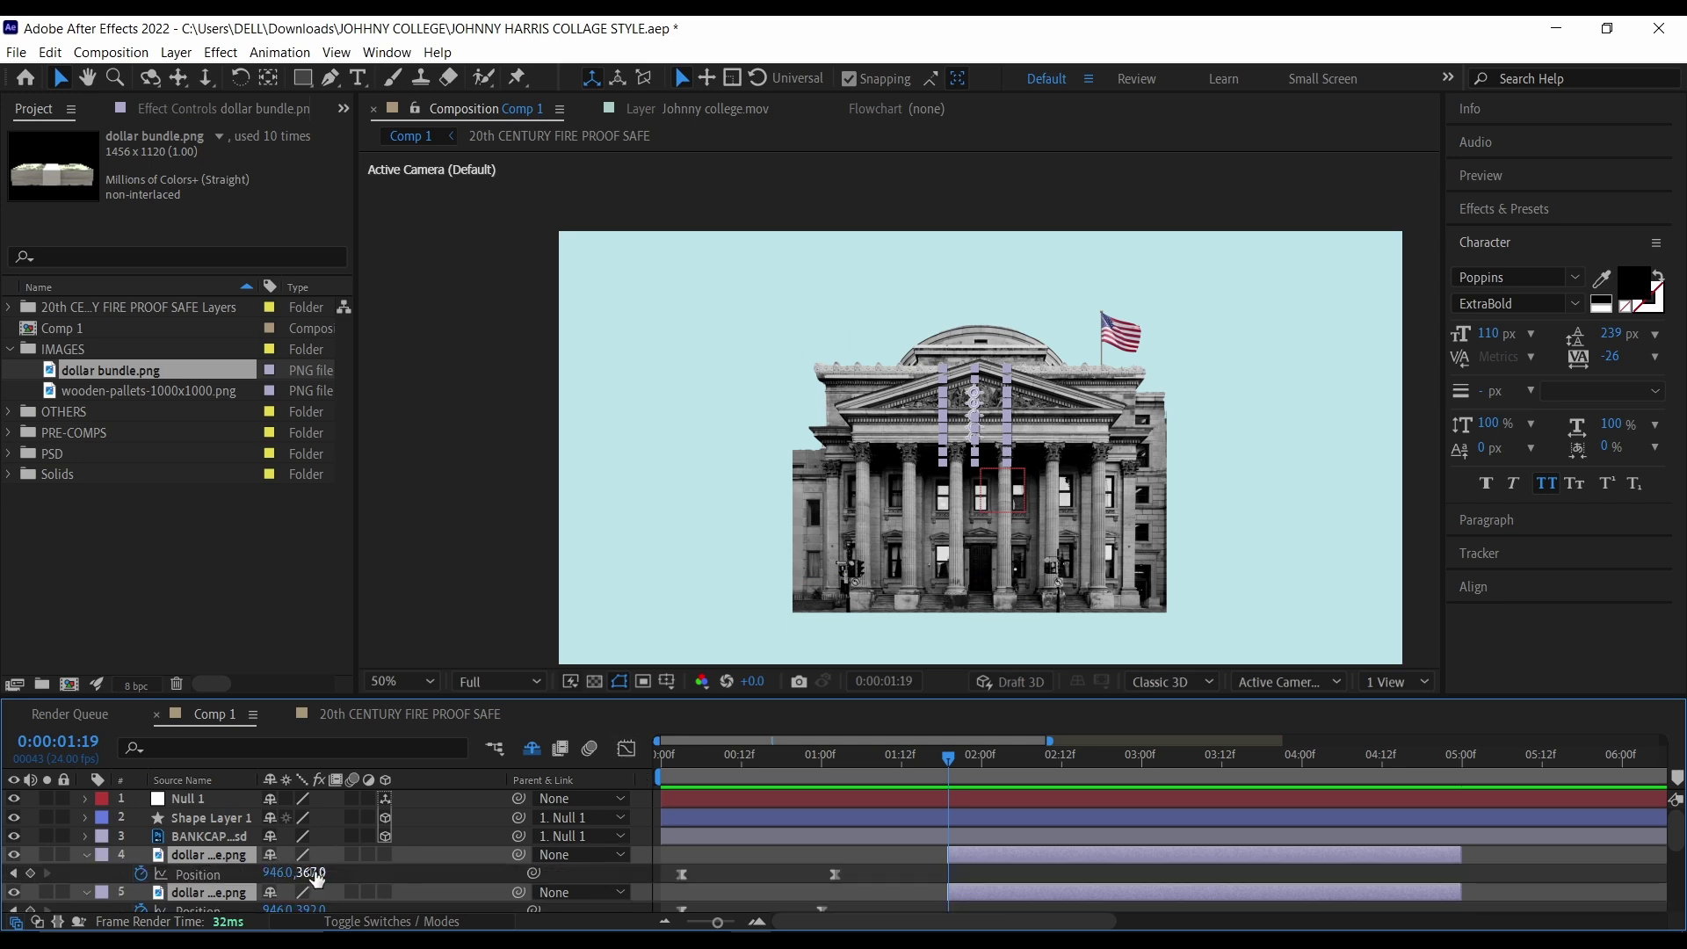
drag(516, 892, 621, 903)
scroll(988, 875, down, 4)
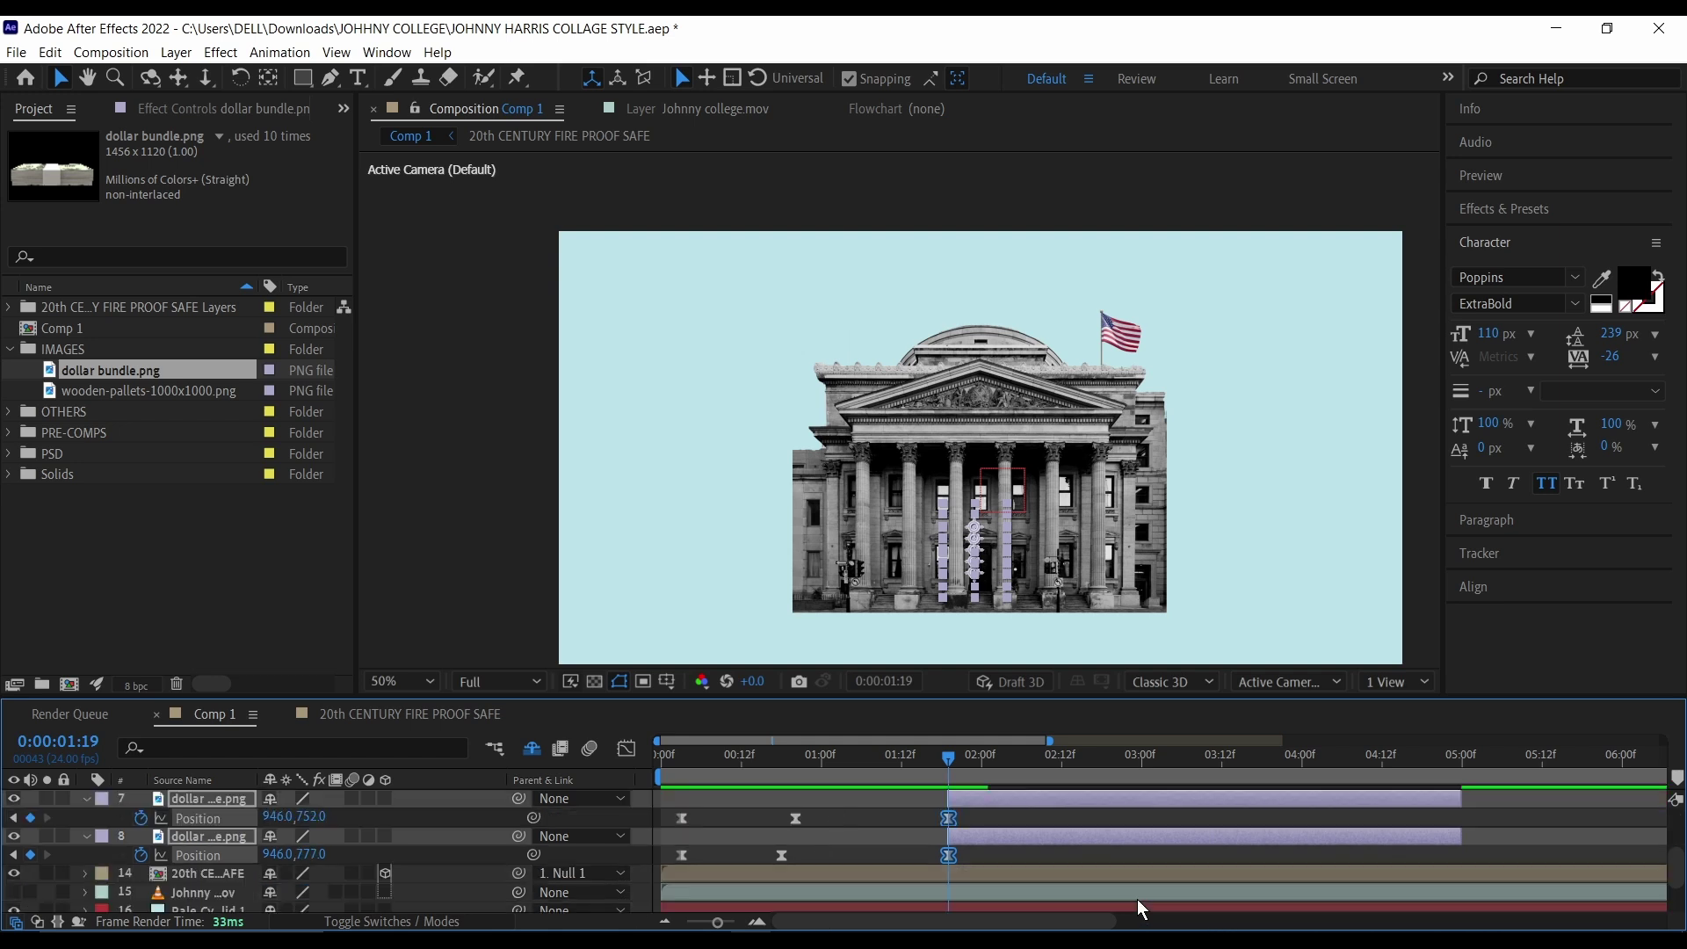
drag(993, 868, 619, 867)
key(Delete)
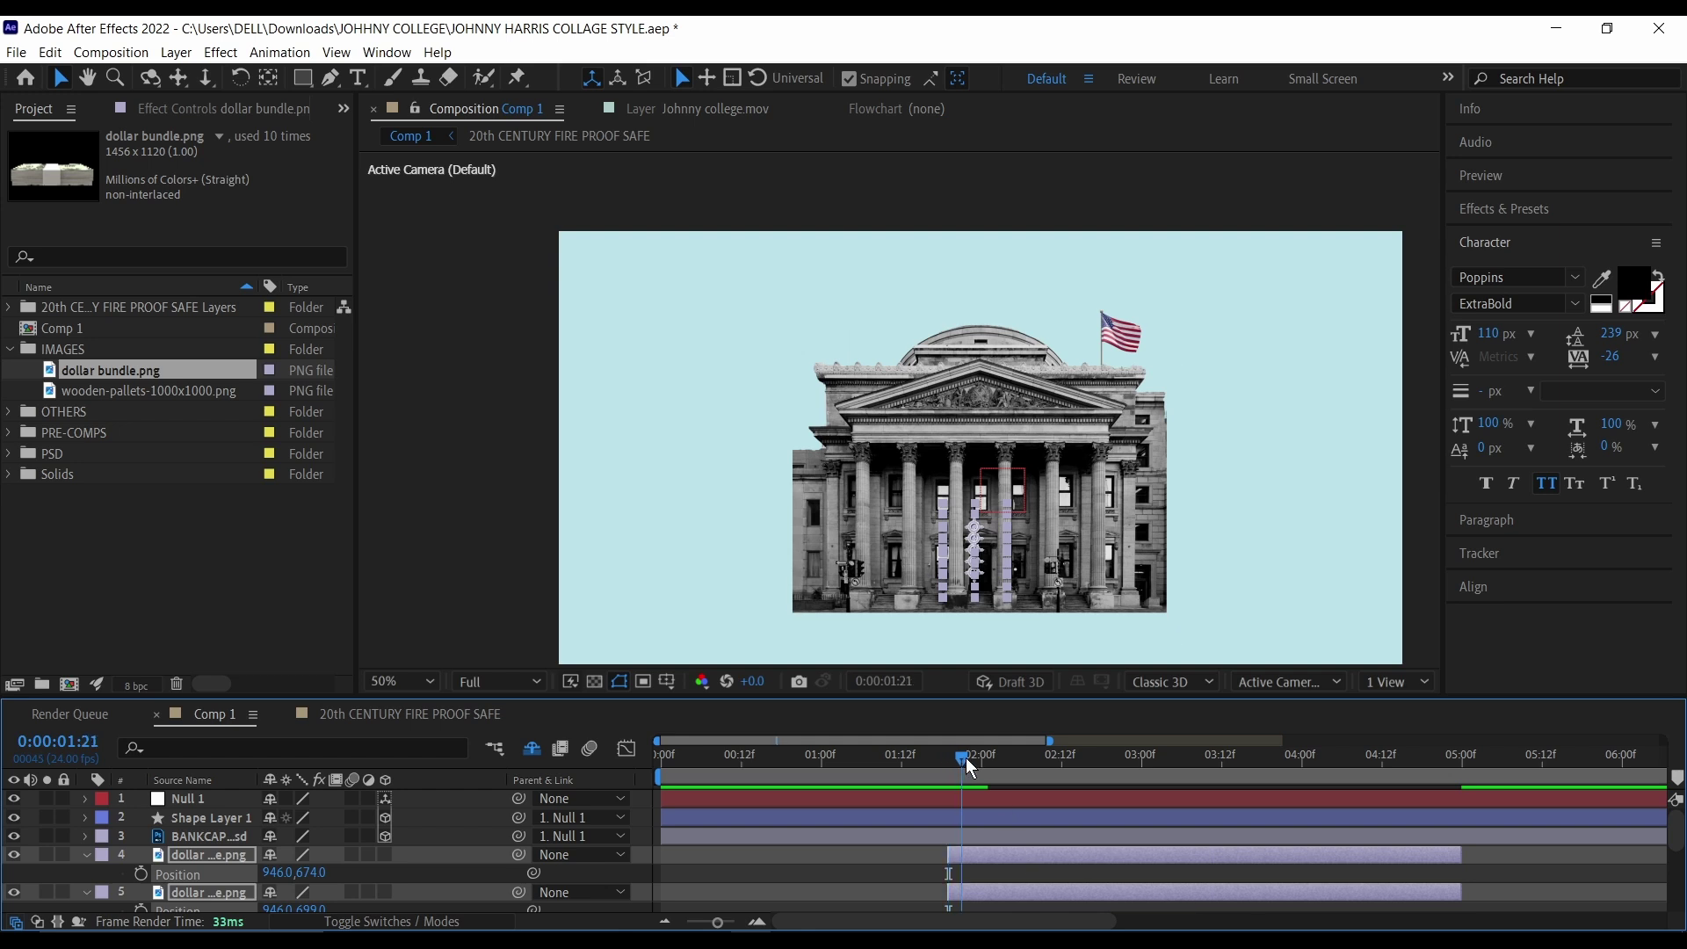
Step: Add Position keyframes for the five split-off bundles at 0:00:03:00, once the bank and safe have rotated
drag(967, 757, 1195, 758)
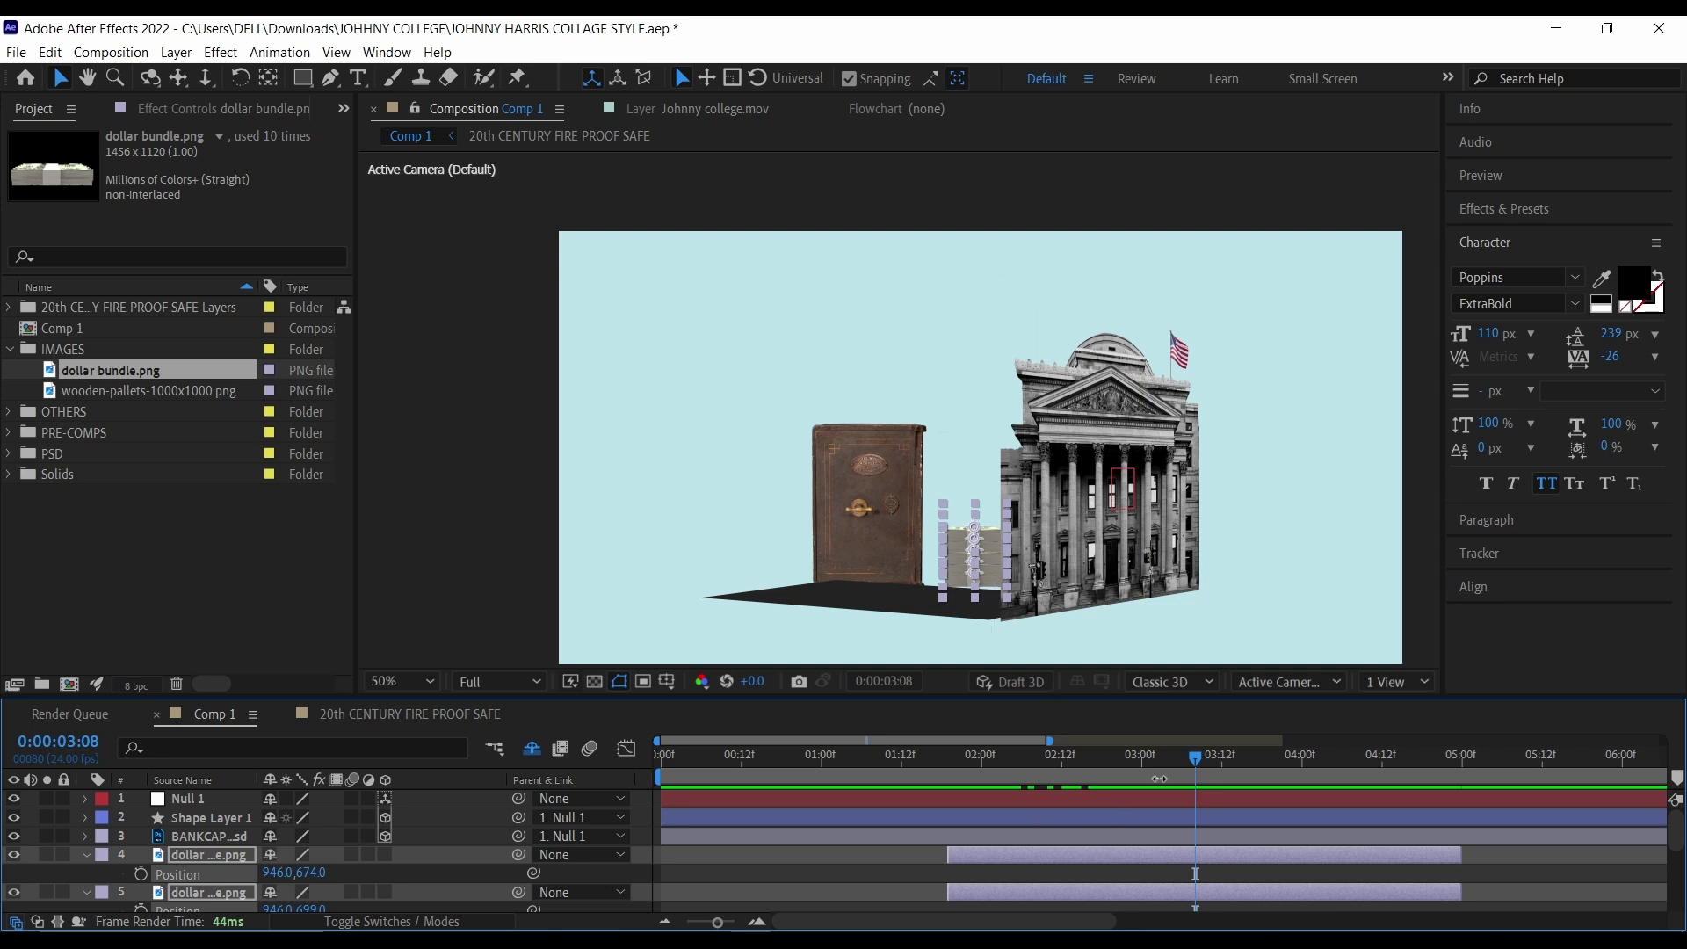
drag(1197, 761, 1128, 754)
drag(1114, 752, 1144, 759)
click(139, 874)
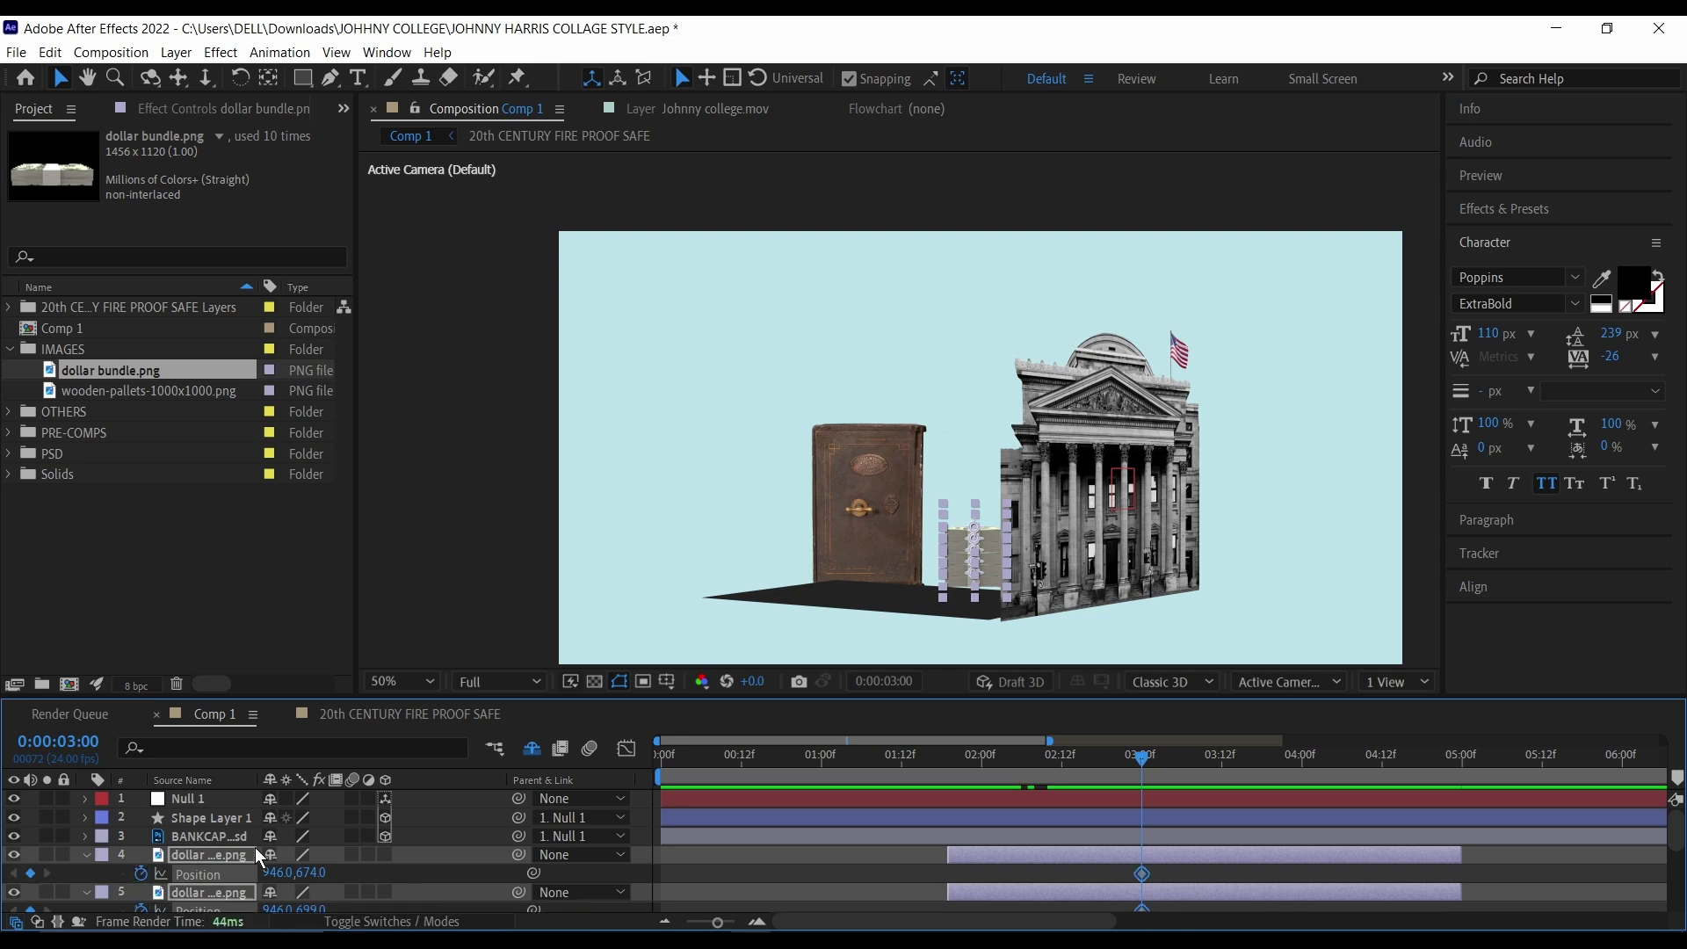
scroll(308, 851, down, 1)
scroll(309, 851, down, 1)
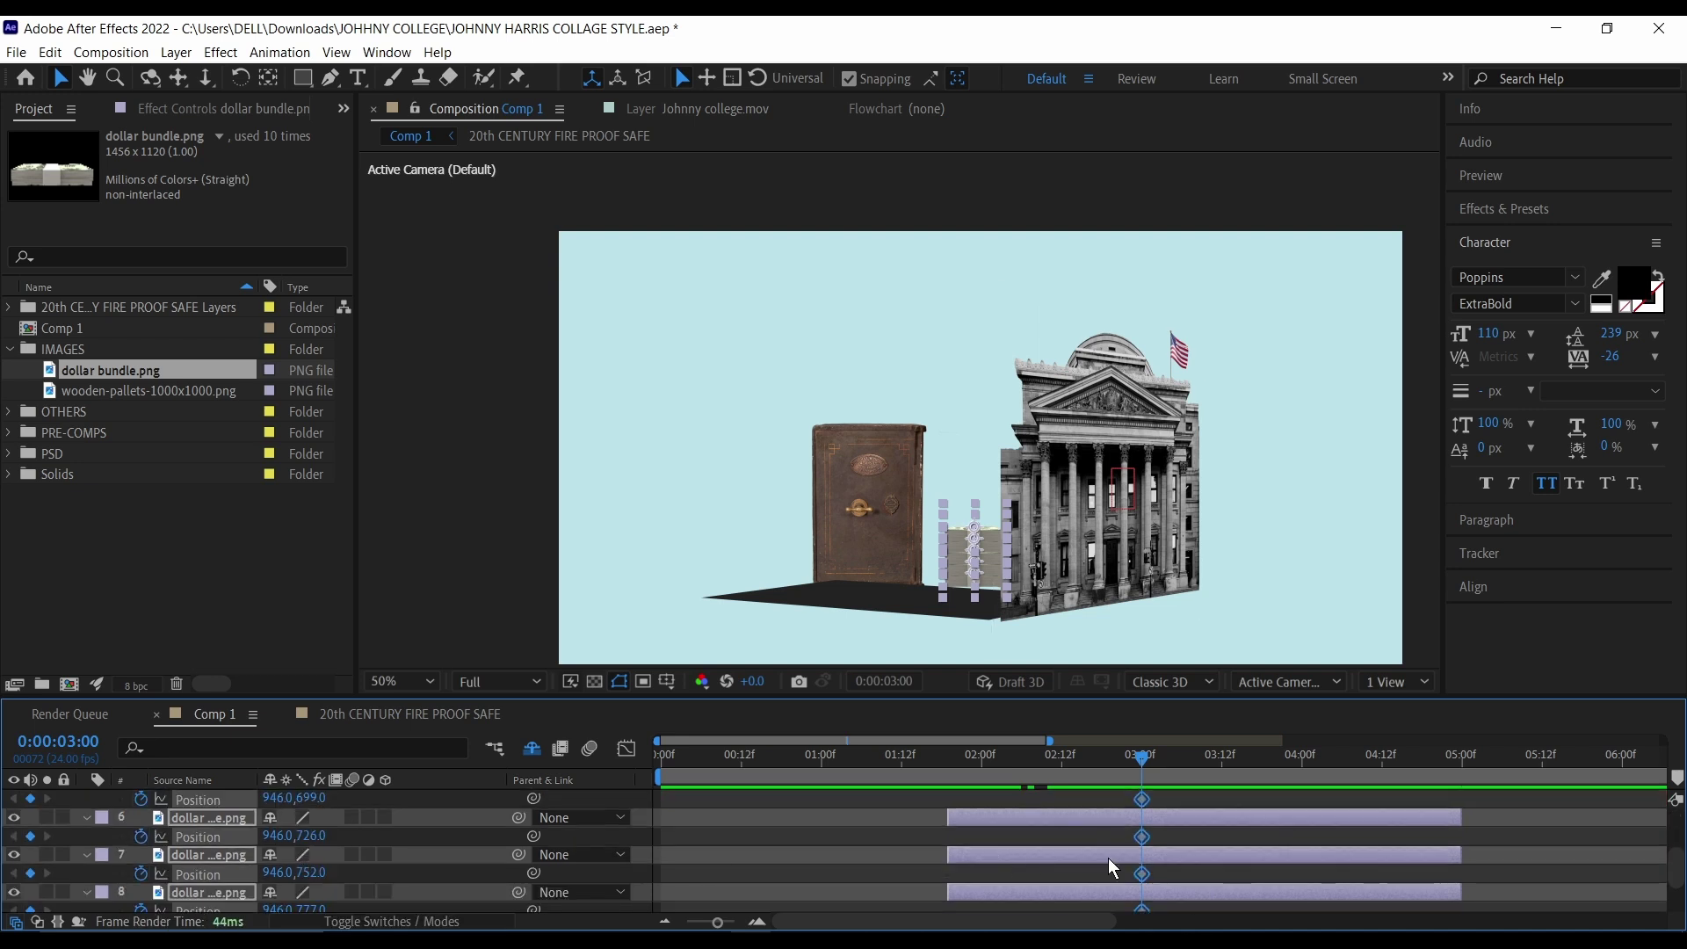
scroll(1109, 858, up, 3)
Step: At 0:00:03:05, move the bundle stack in front of the safe, with the top bundle at Position 629, 665
drag(1139, 765, 1175, 761)
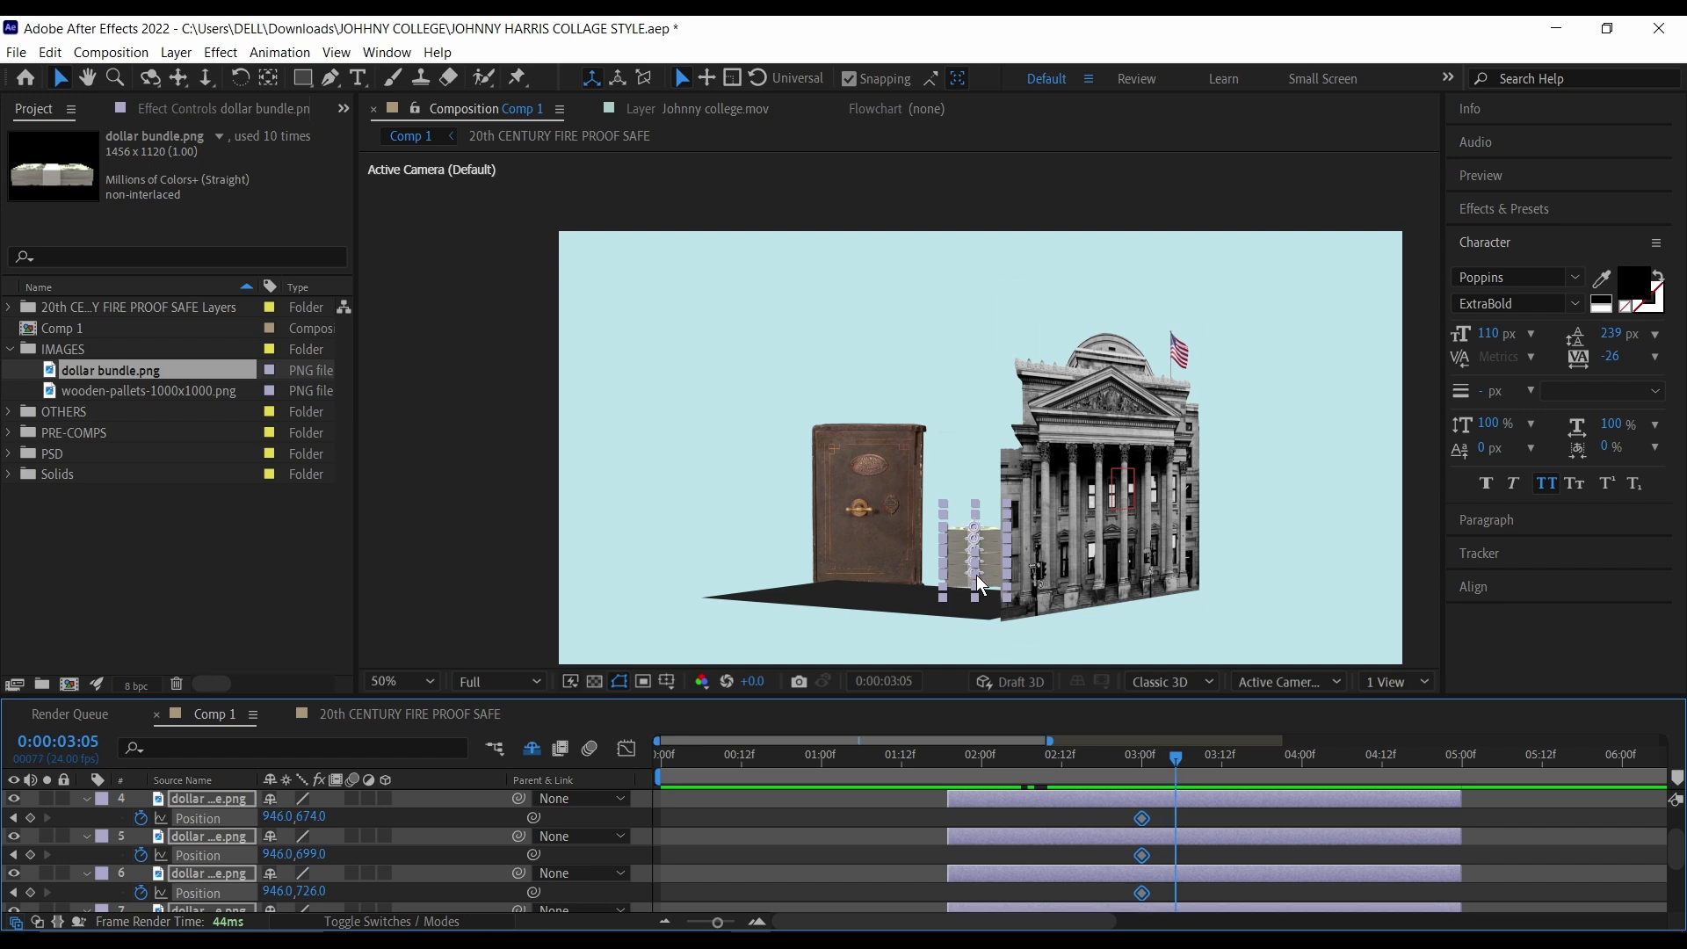
drag(982, 578, 848, 597)
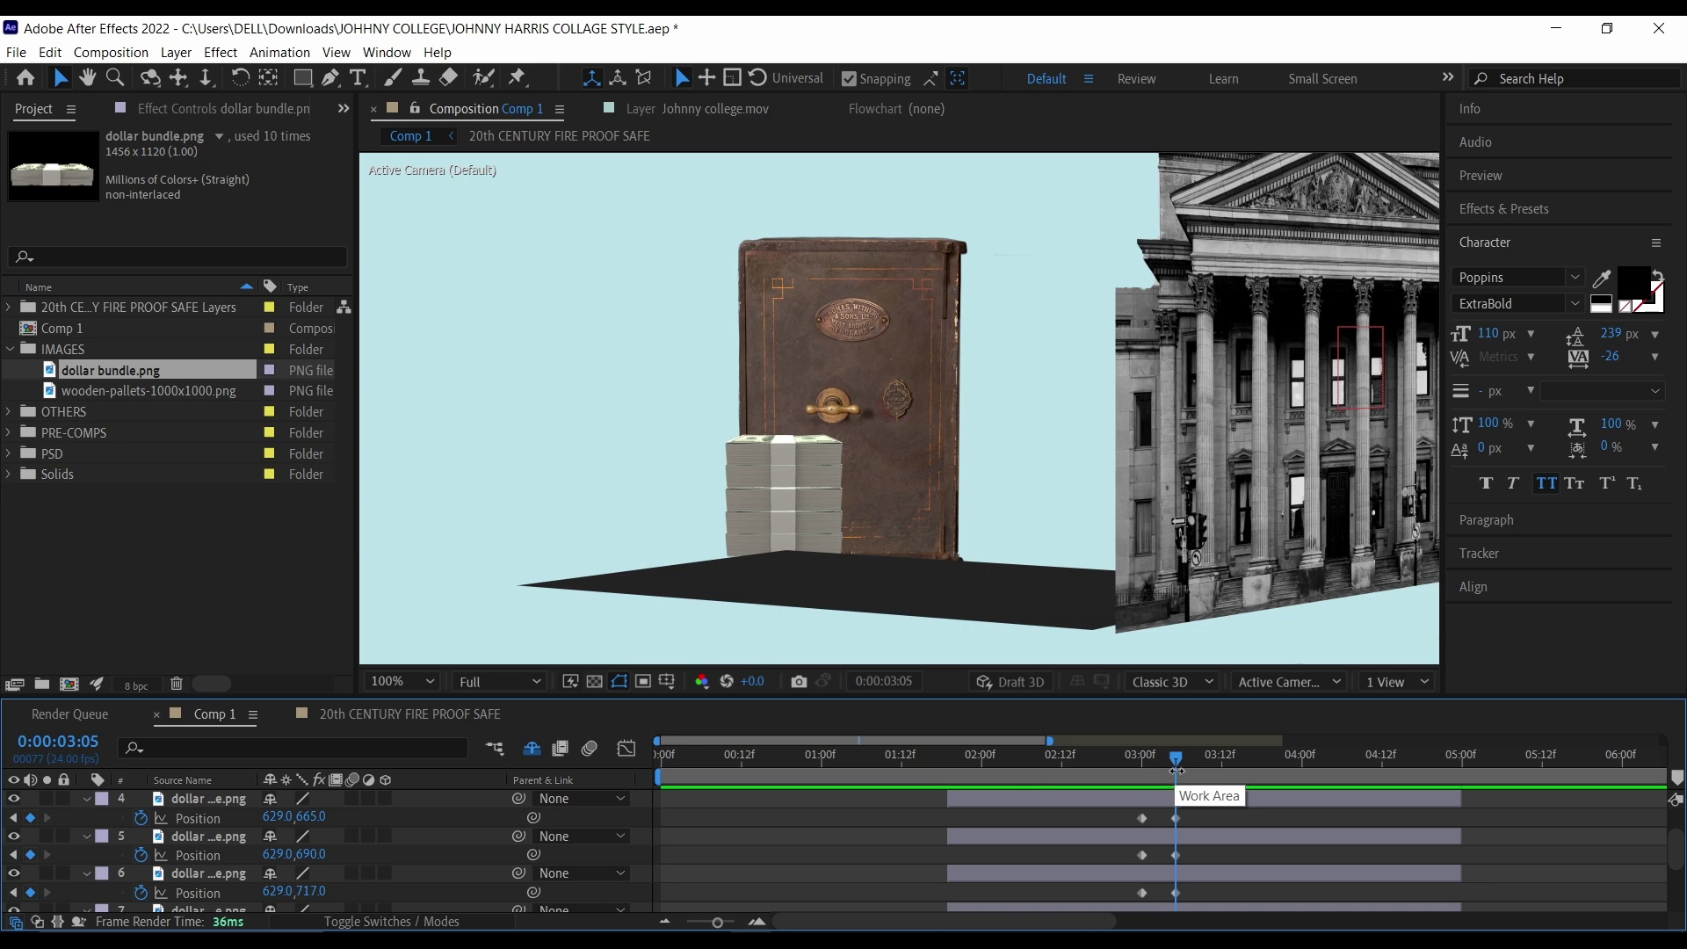
scroll(1201, 851, down, 3)
scroll(1201, 850, up, 1)
scroll(1192, 857, down, 1)
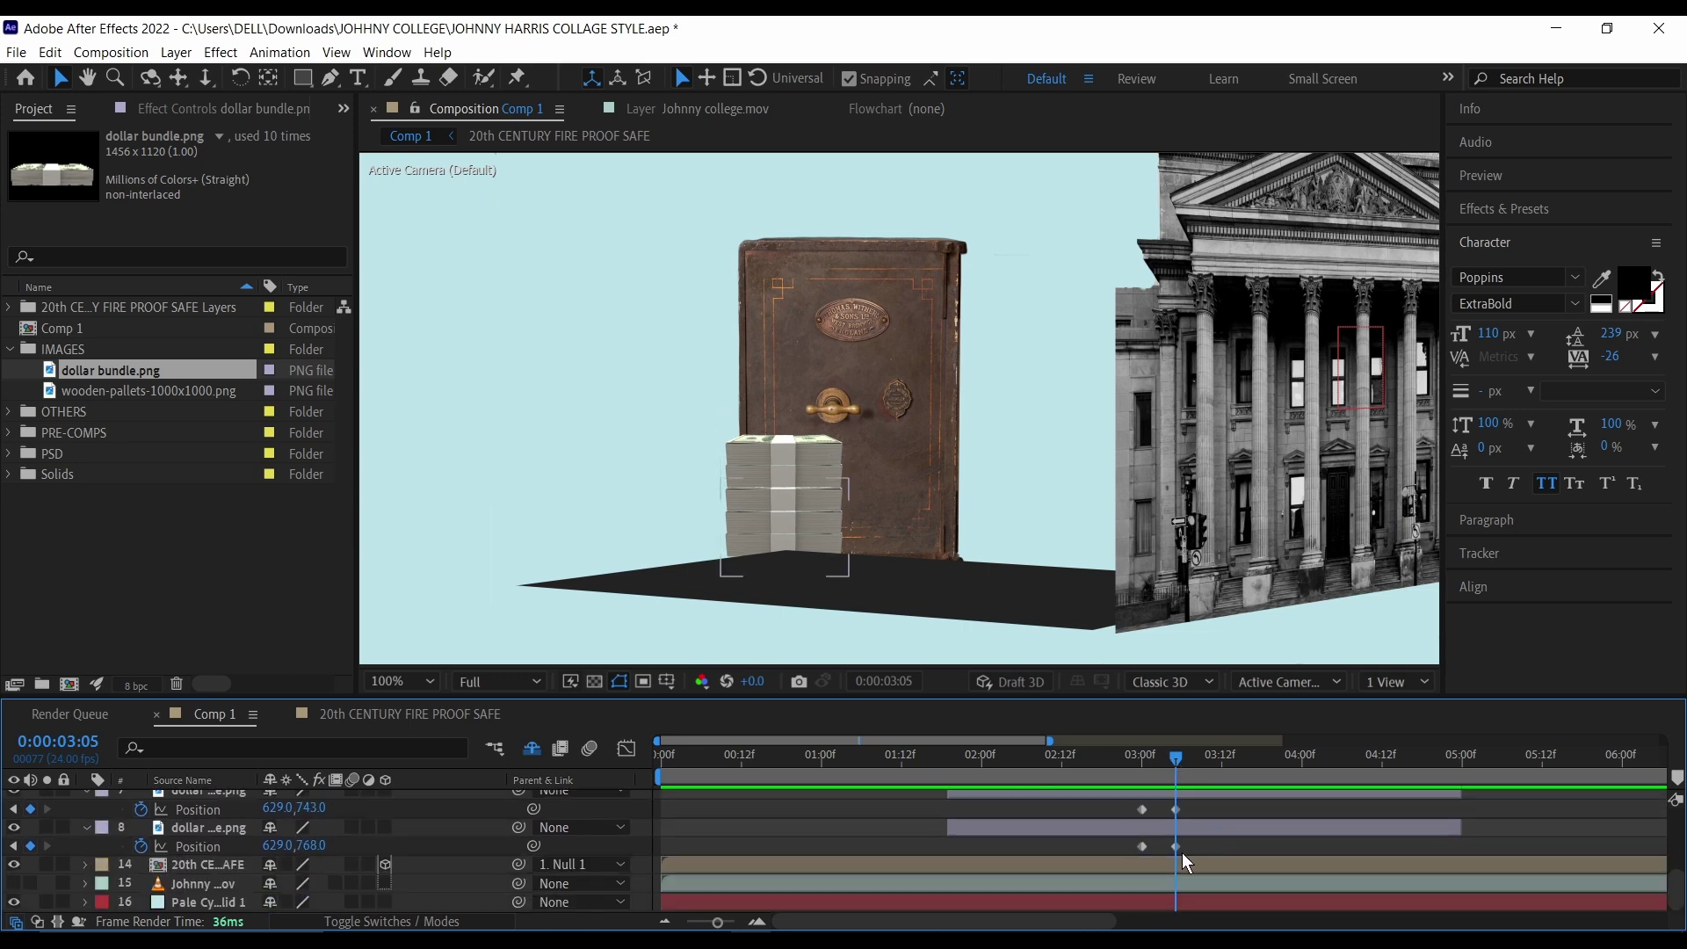
Step: Delay the end Position keyframes of the split-off dollar bundles, giving each higher bundle a slightly larger frame offset
scroll(1188, 819, up, 3)
click(1165, 865)
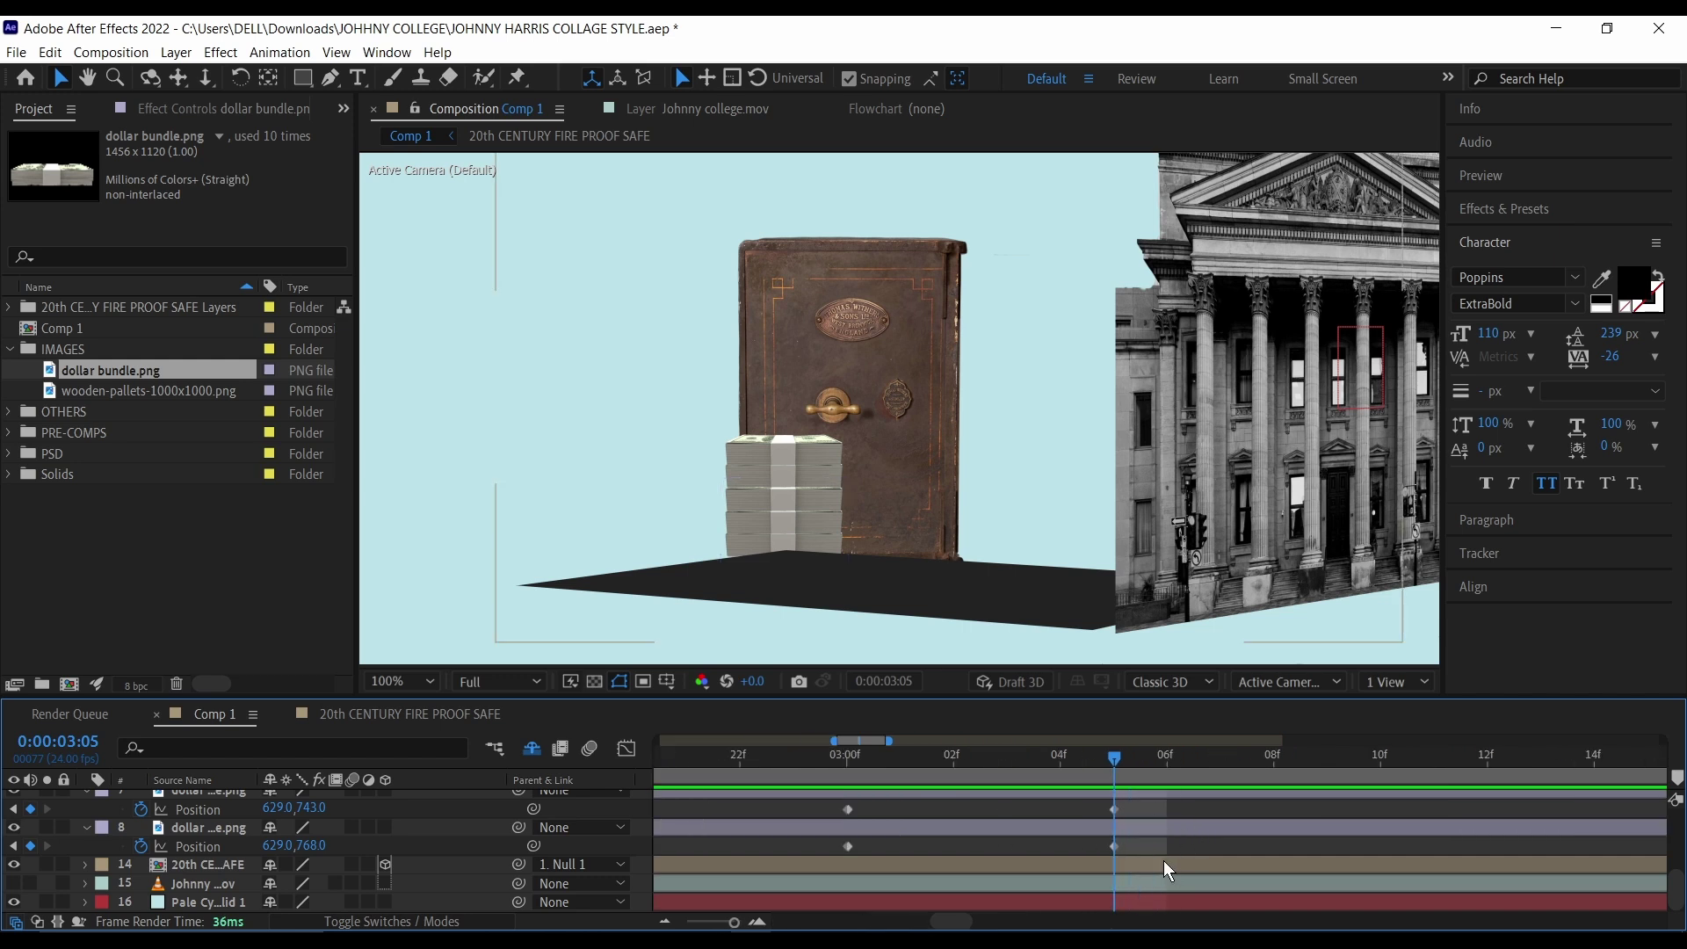
scroll(1164, 861, up, 2)
drag(930, 809, 1001, 807)
scroll(984, 826, up, 2)
drag(931, 883, 1071, 884)
drag(931, 846, 1145, 846)
scroll(1134, 847, up, 1)
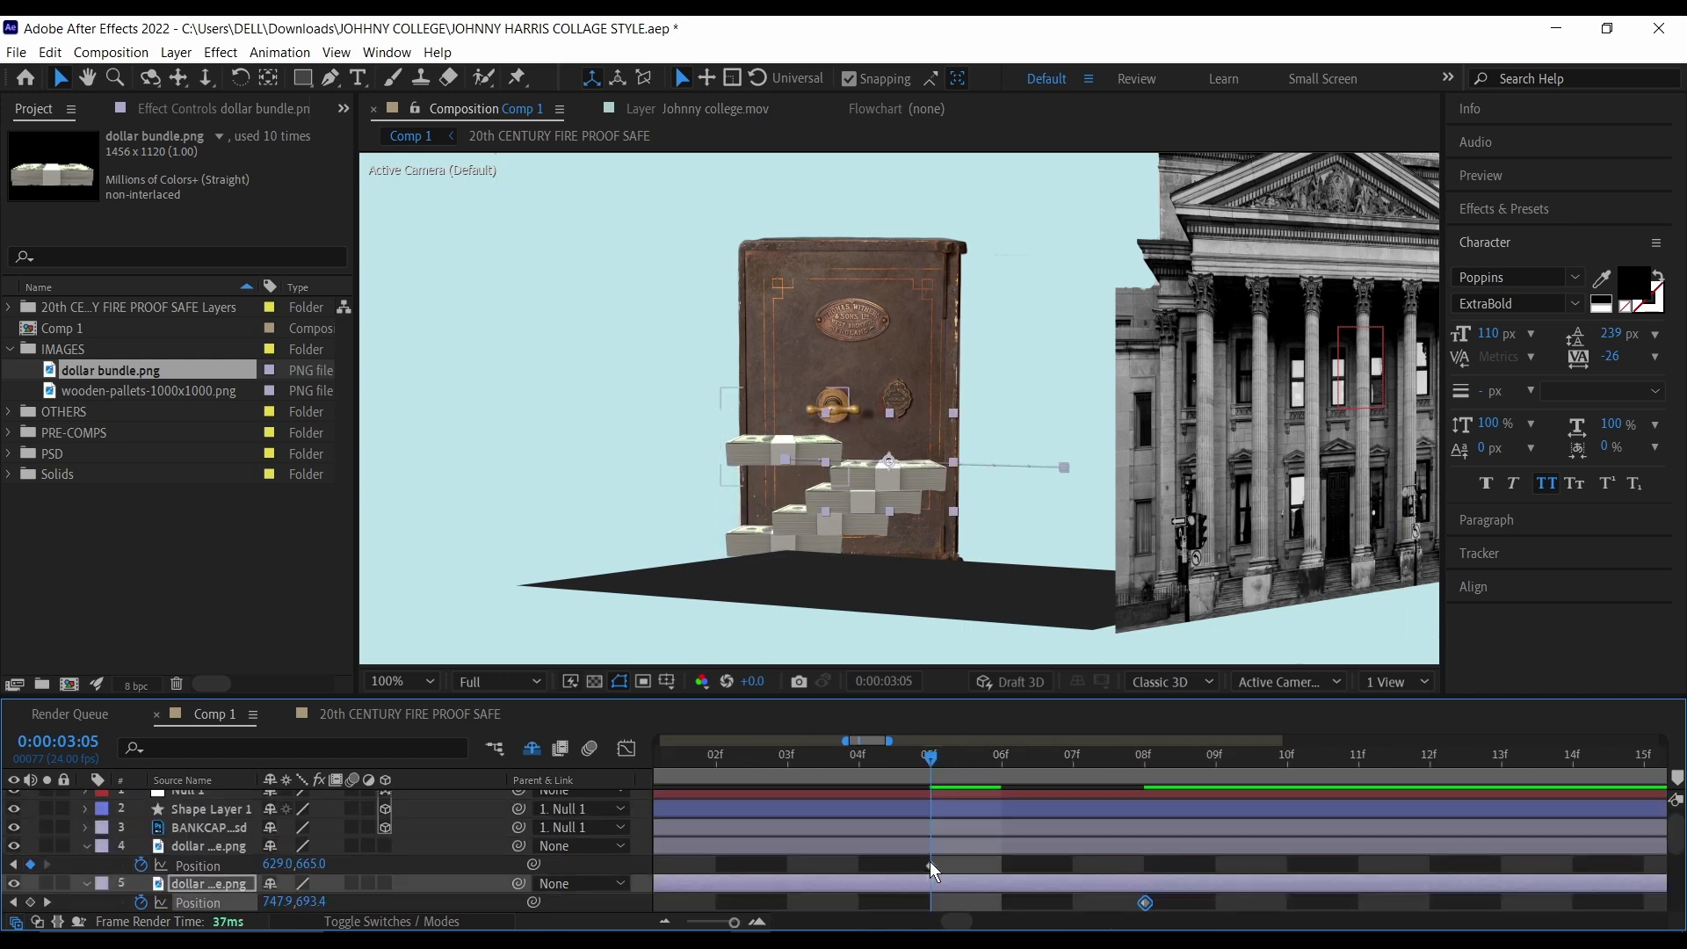
Step: Stagger the bundles' start and end Position keyframes so the bottom bundle leaves and arrives first and the top bundle last
scroll(937, 879, down, 2)
scroll(947, 909, down, 1)
drag(931, 864, 985, 866)
drag(931, 828, 1016, 839)
drag(930, 903, 874, 902)
drag(985, 865, 929, 865)
scroll(931, 848, up, 1)
mouse_move(1039, 827)
mouse_down()
mouse_move(931, 849)
mouse_move(1039, 846)
mouse_up()
click(919, 849)
drag(930, 809, 1150, 810)
scroll(1072, 872, down, 3)
Step: Apply Easy Ease to the five bundles' Position keyframes and preview the animation from the start
scroll(1072, 873, up, 2)
drag(1072, 872, 953, 876)
scroll(950, 877, down, 3)
key(F9)
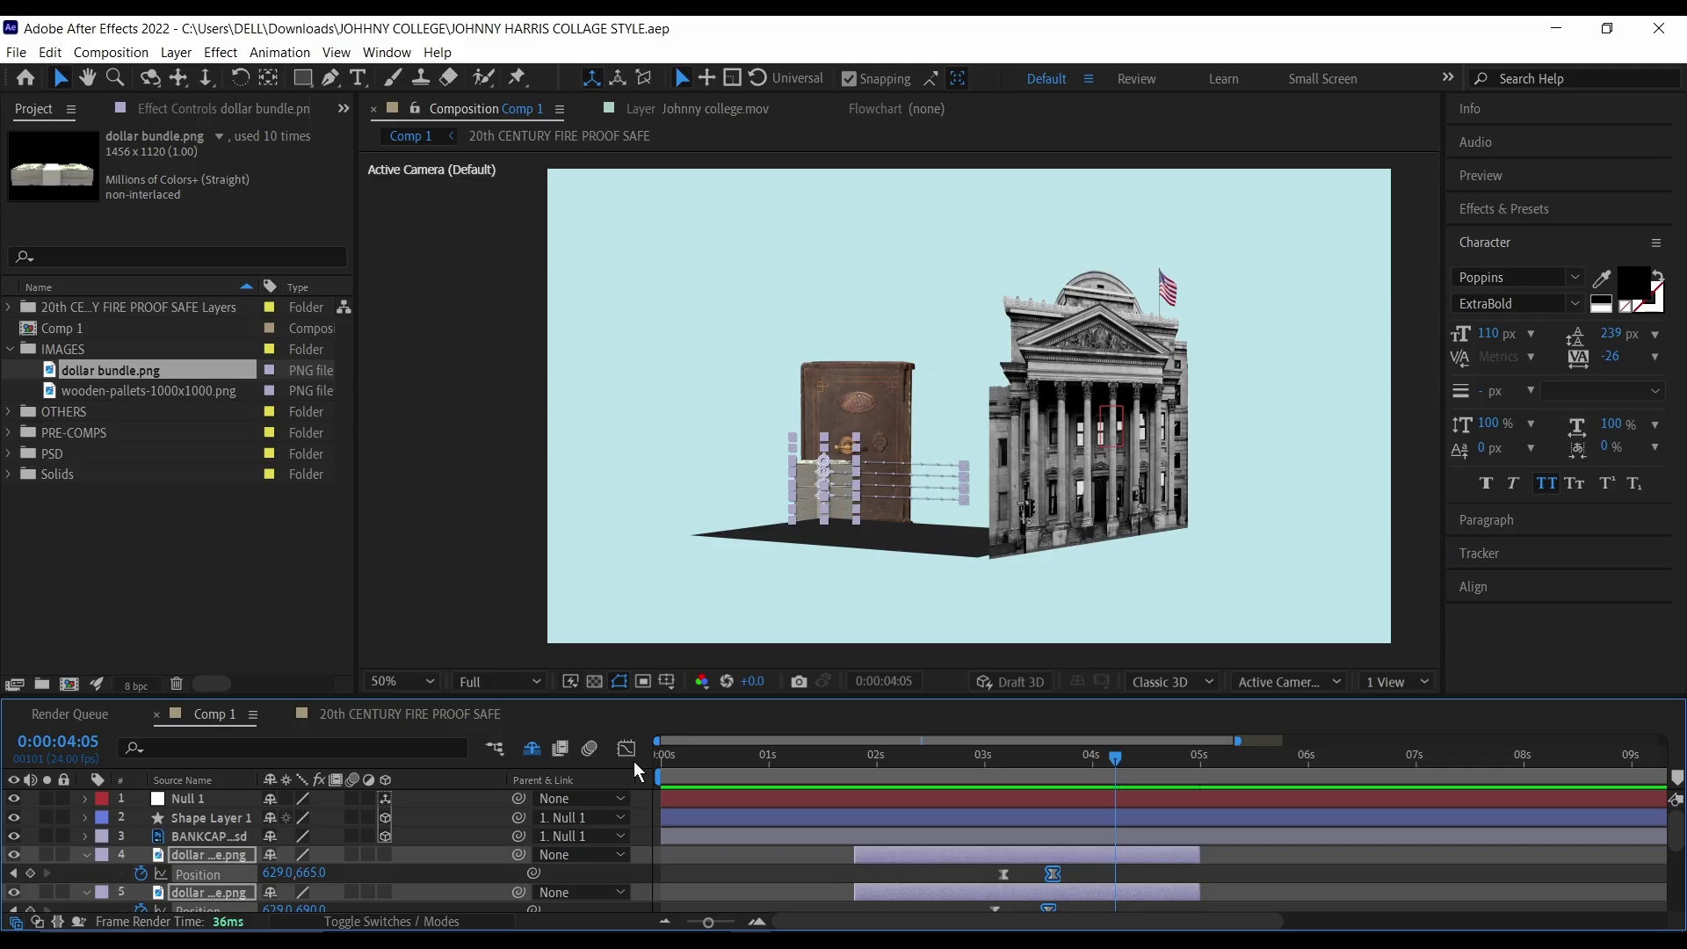
drag(715, 758, 595, 757)
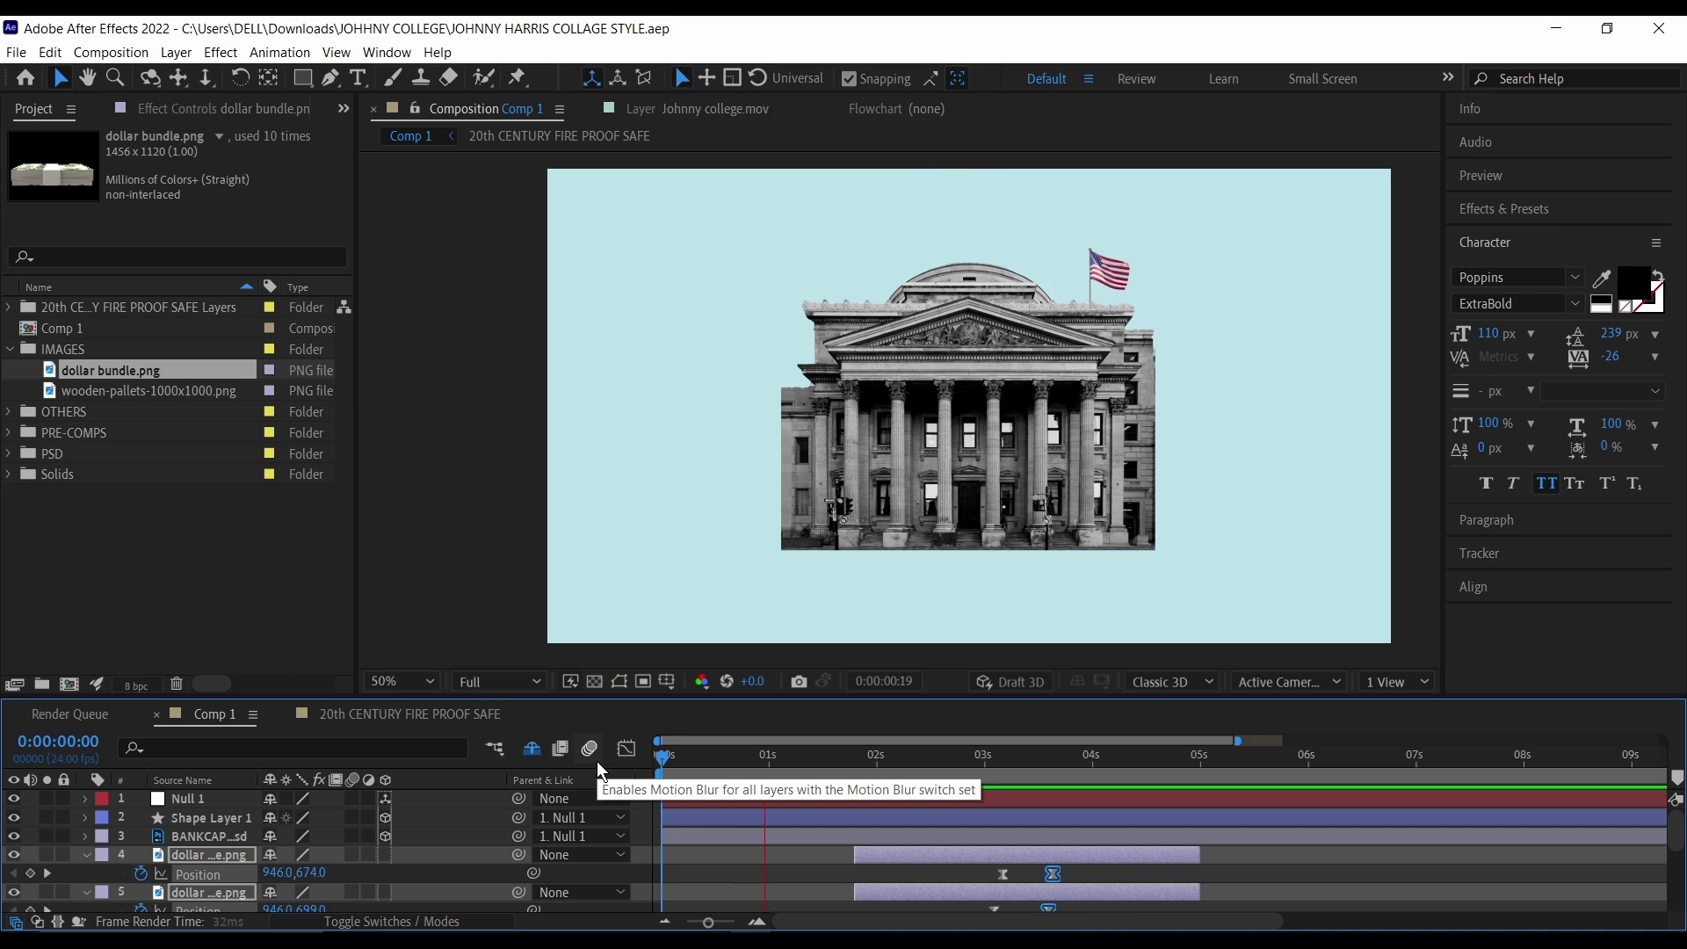
key(space)
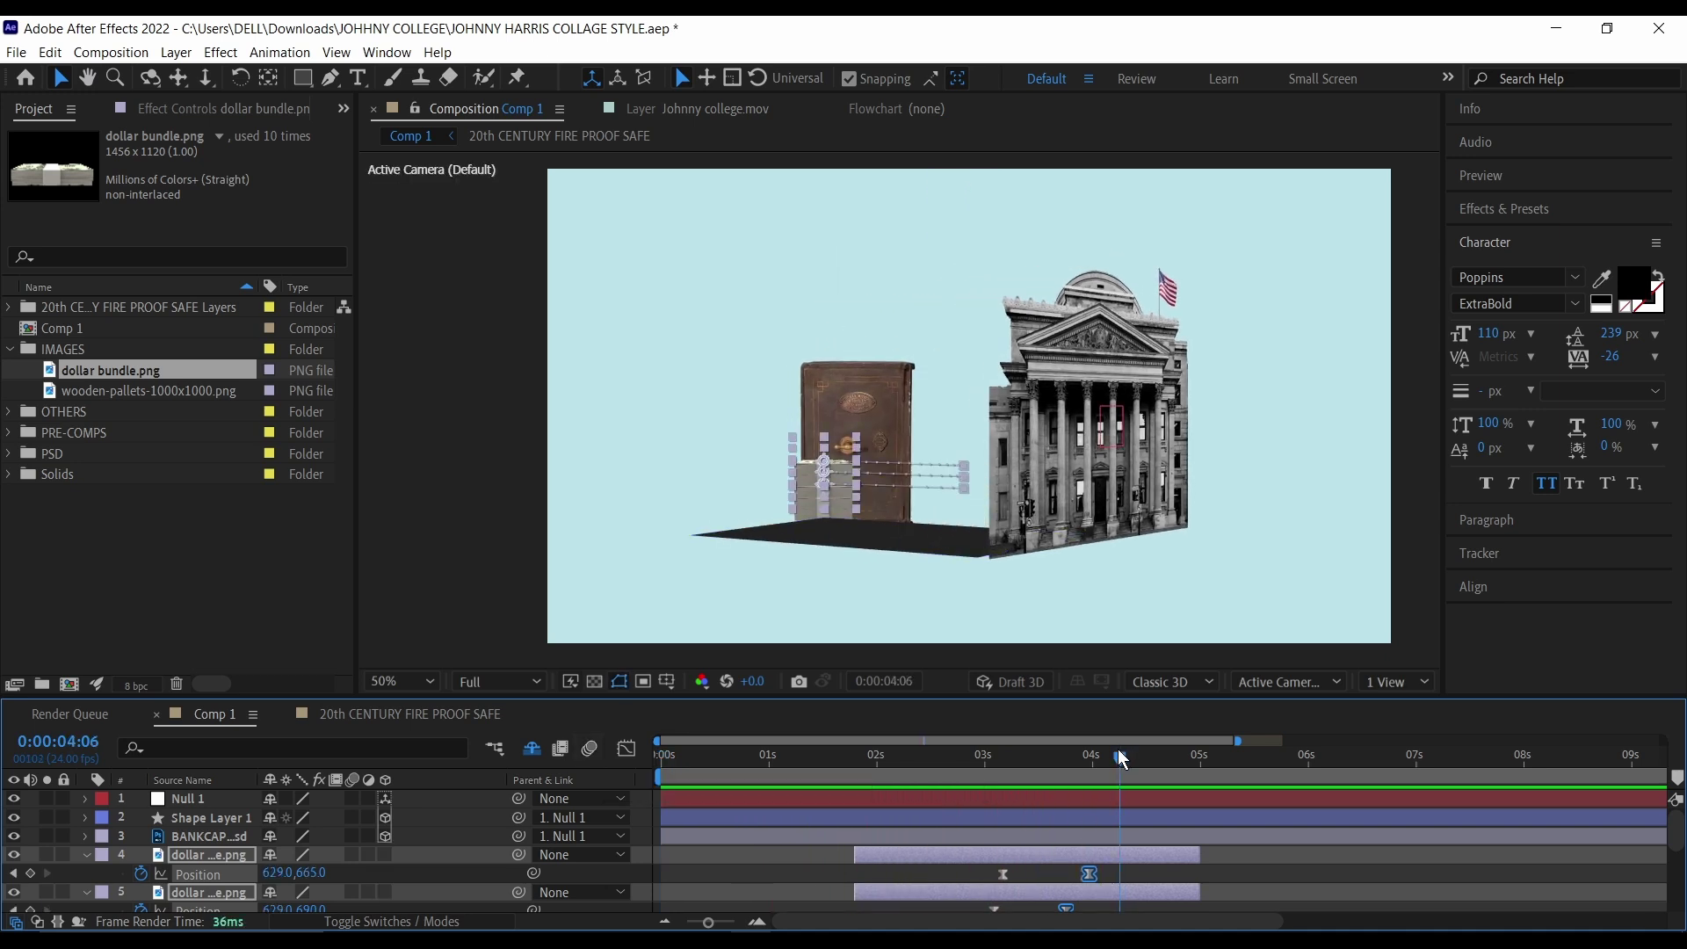
Step: At 0:00:04:10, open the 20th CENTURY FIRE PROOF SAFE composition and reveal the DOOR KNOB layer's rotation properties
drag(1124, 747, 1138, 744)
click(409, 714)
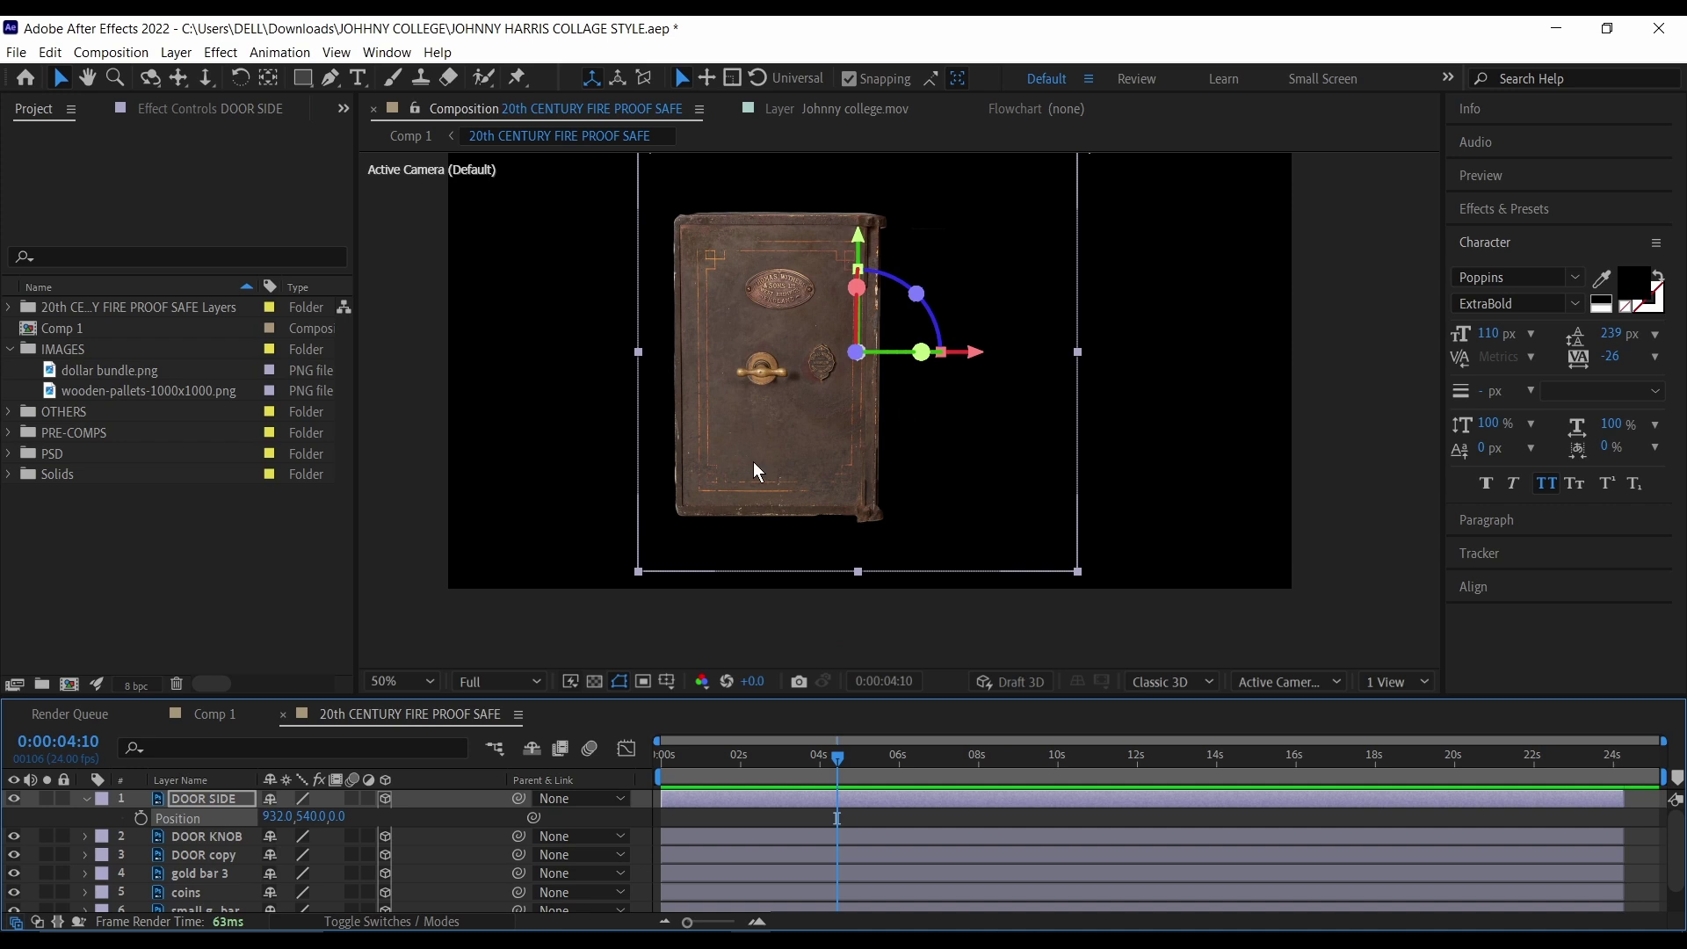
click(231, 836)
key(r)
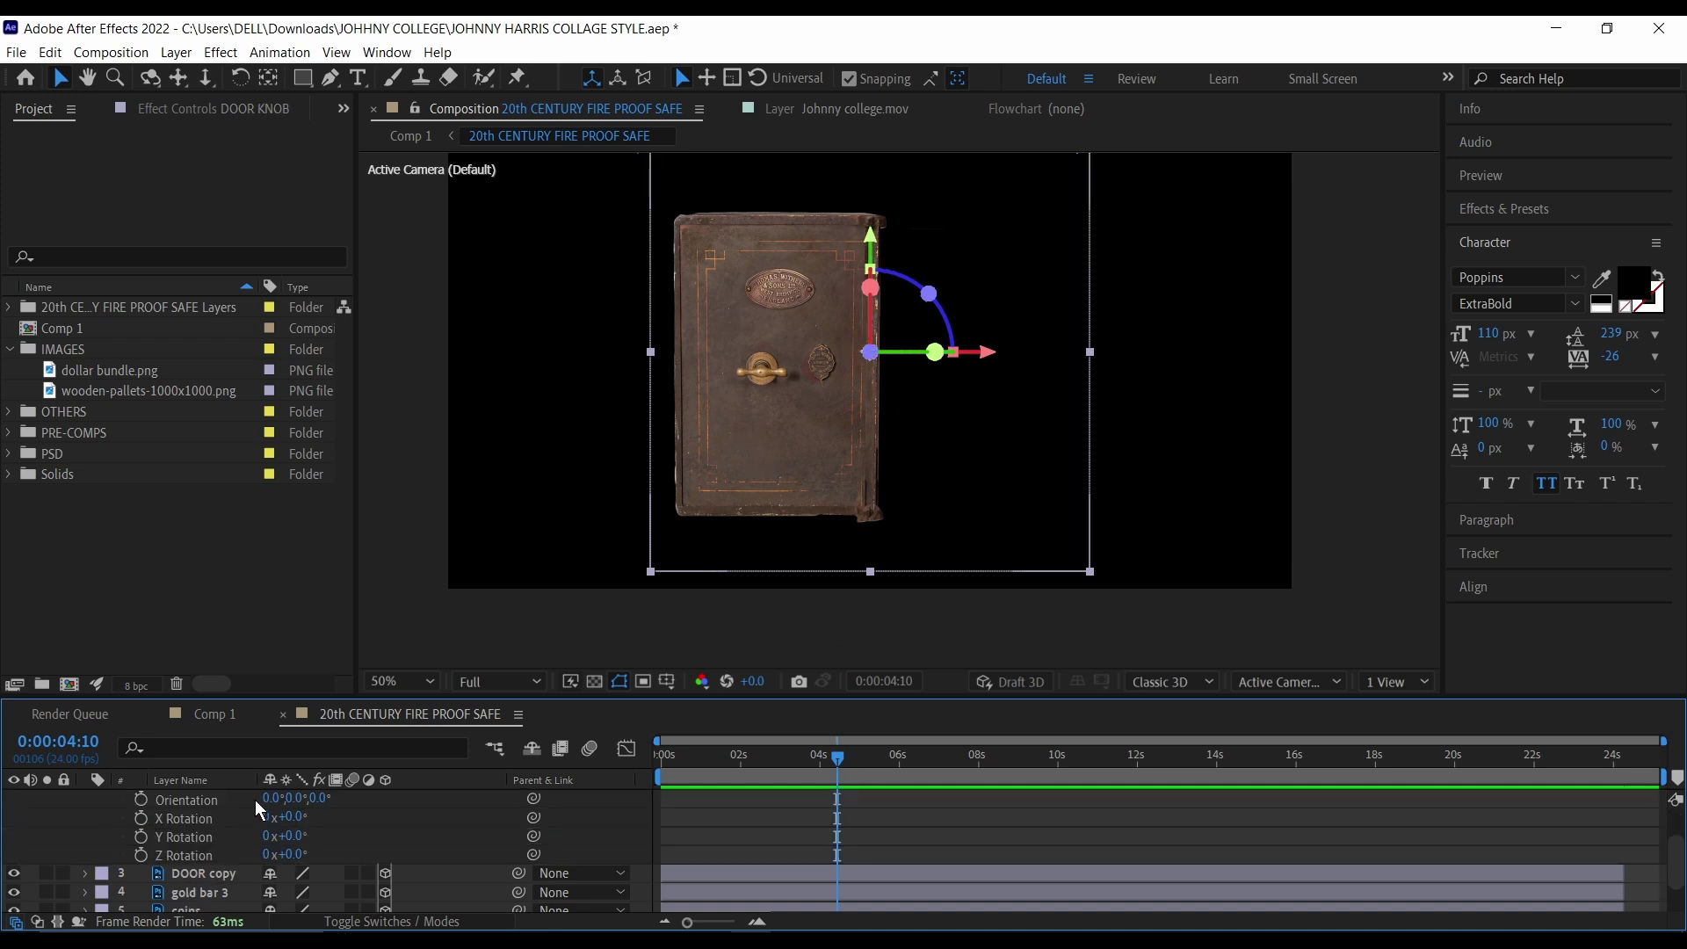
scroll(354, 832, up, 2)
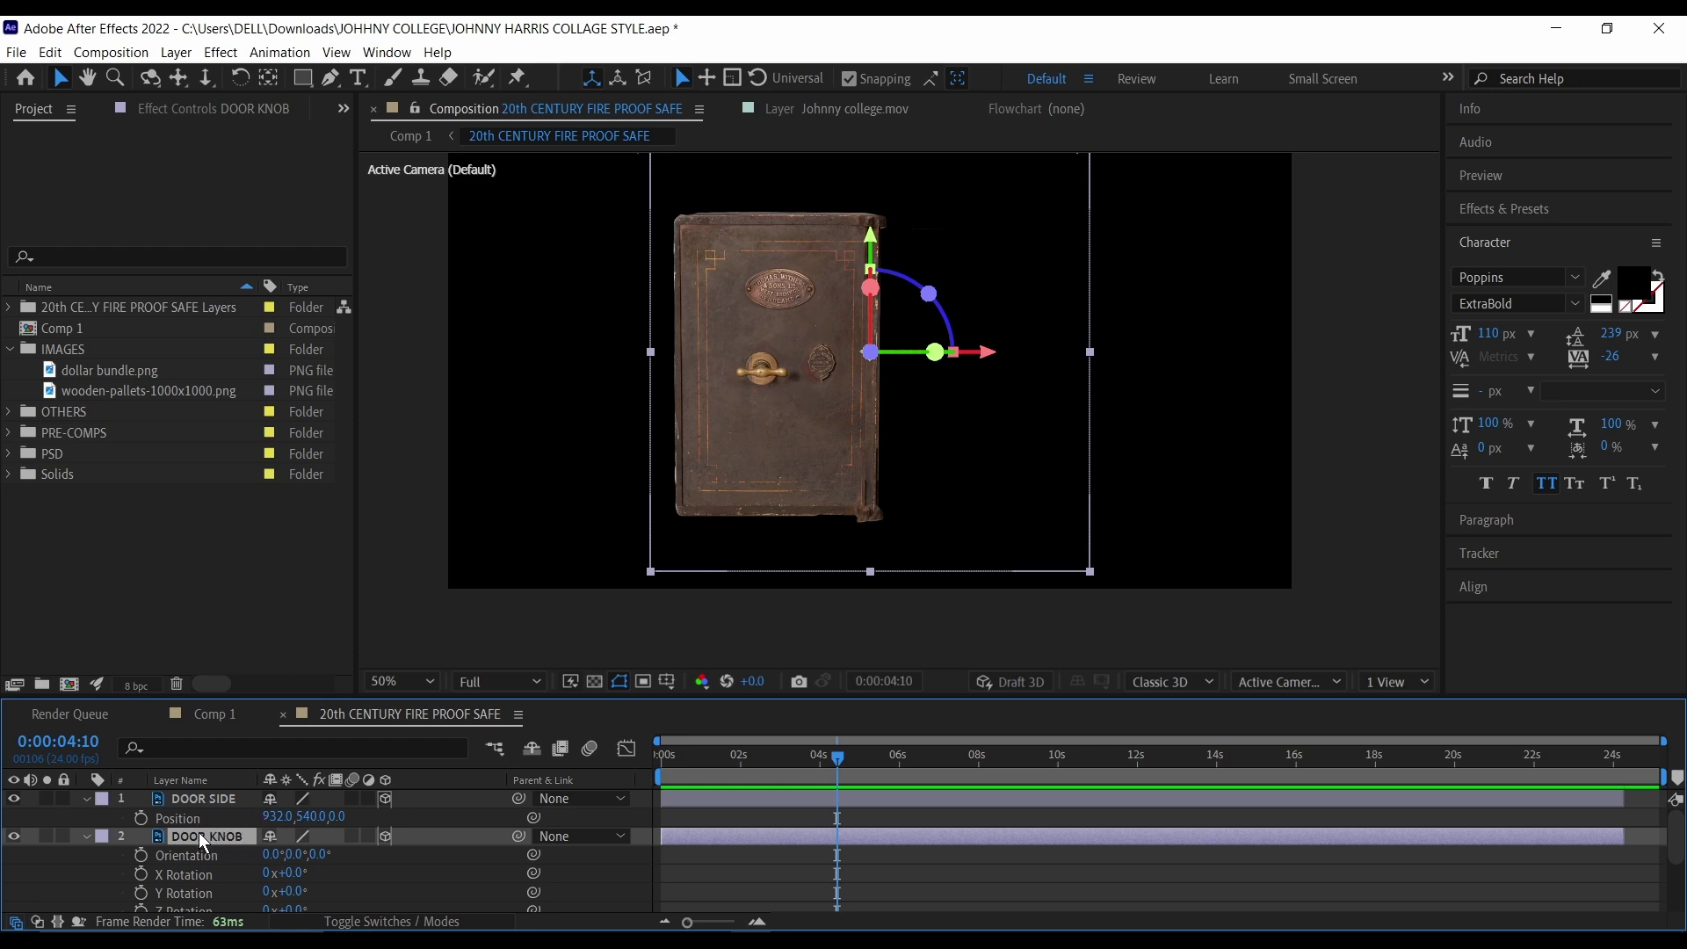
Step: Move the DOOR KNOB layer's anchor point to the centre of the brass handle
click(268, 77)
scroll(1004, 400, up, 2)
drag(753, 373, 1162, 407)
drag(1294, 216, 803, 215)
drag(702, 176, 702, 256)
drag(804, 297, 855, 298)
mouse_move(754, 264)
mouse_down()
mouse_move(754, 246)
mouse_move(756, 264)
mouse_up()
drag(845, 292, 855, 292)
scroll(849, 843, down, 1)
Step: Keyframe the DOOR KNOB's Z Rotation at 0:00:04:10 and turn it to 1x+208° at 0:00:05:03
drag(849, 755, 863, 755)
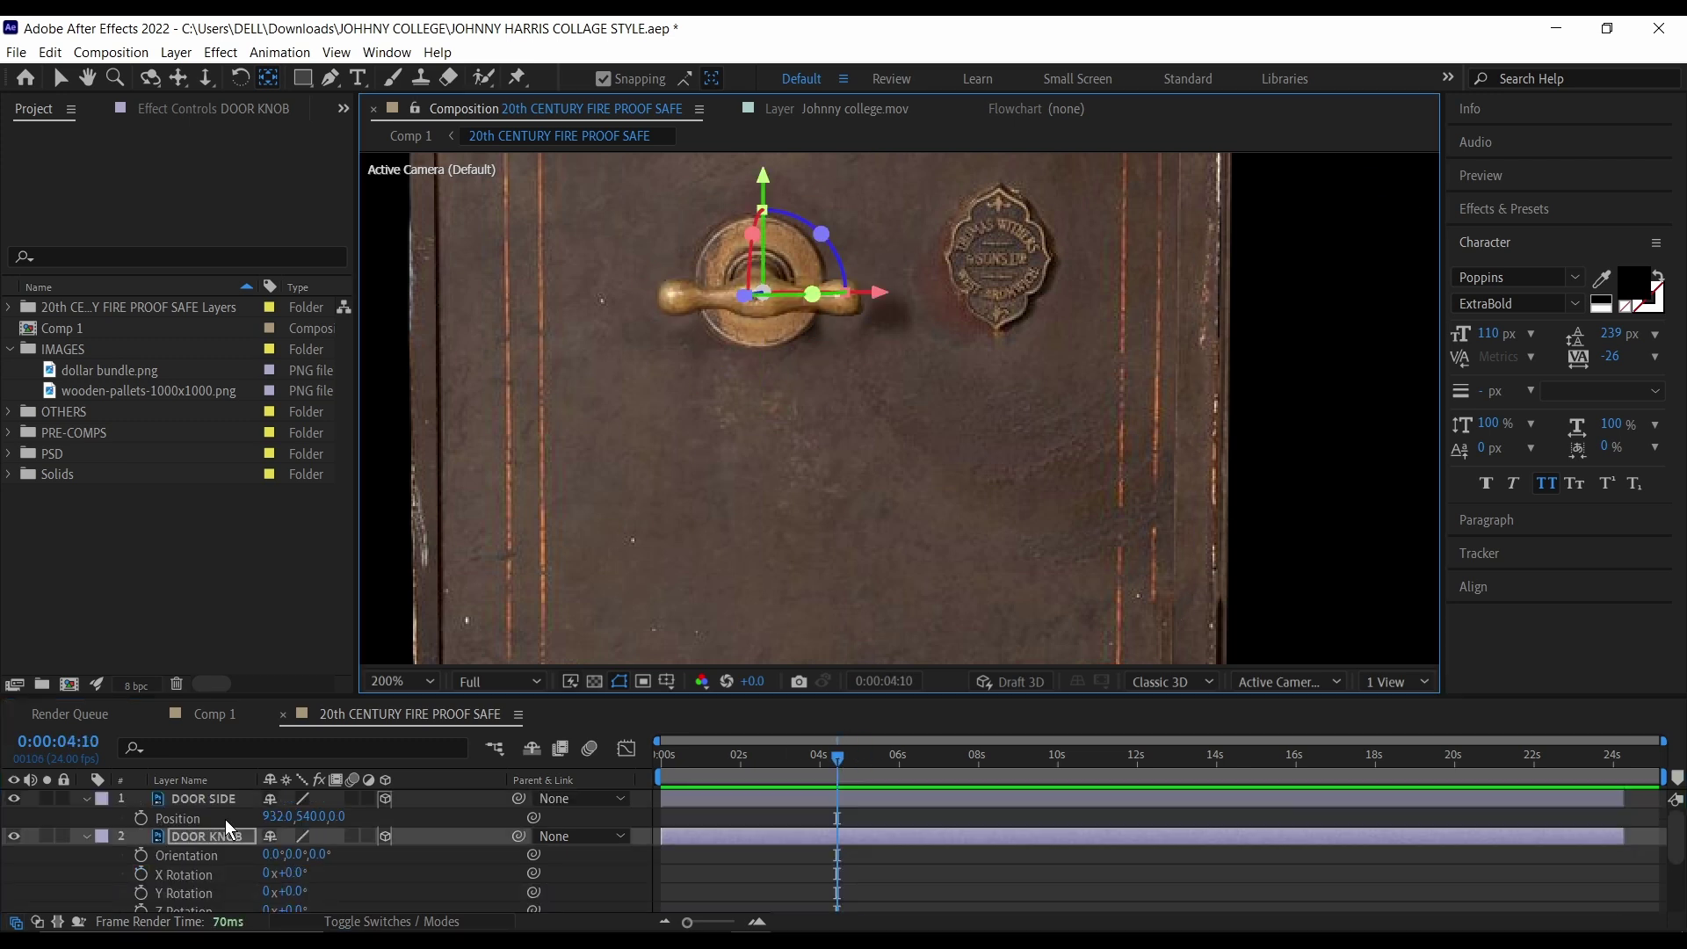
scroll(225, 819, down, 1)
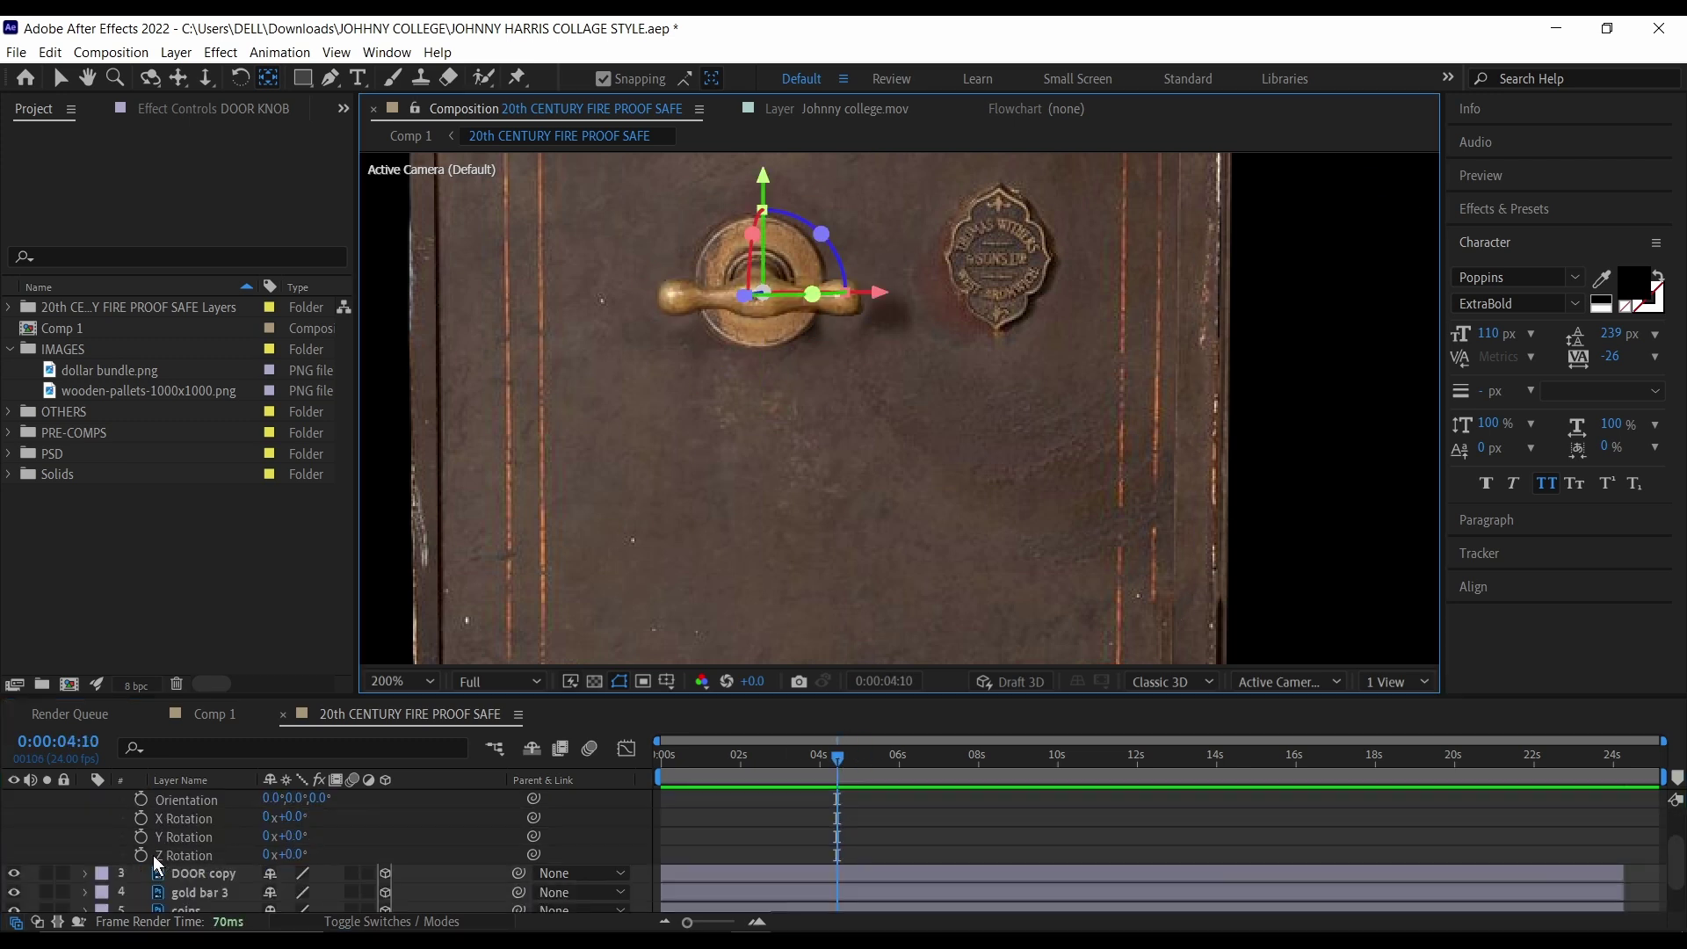
click(141, 855)
drag(840, 757, 866, 757)
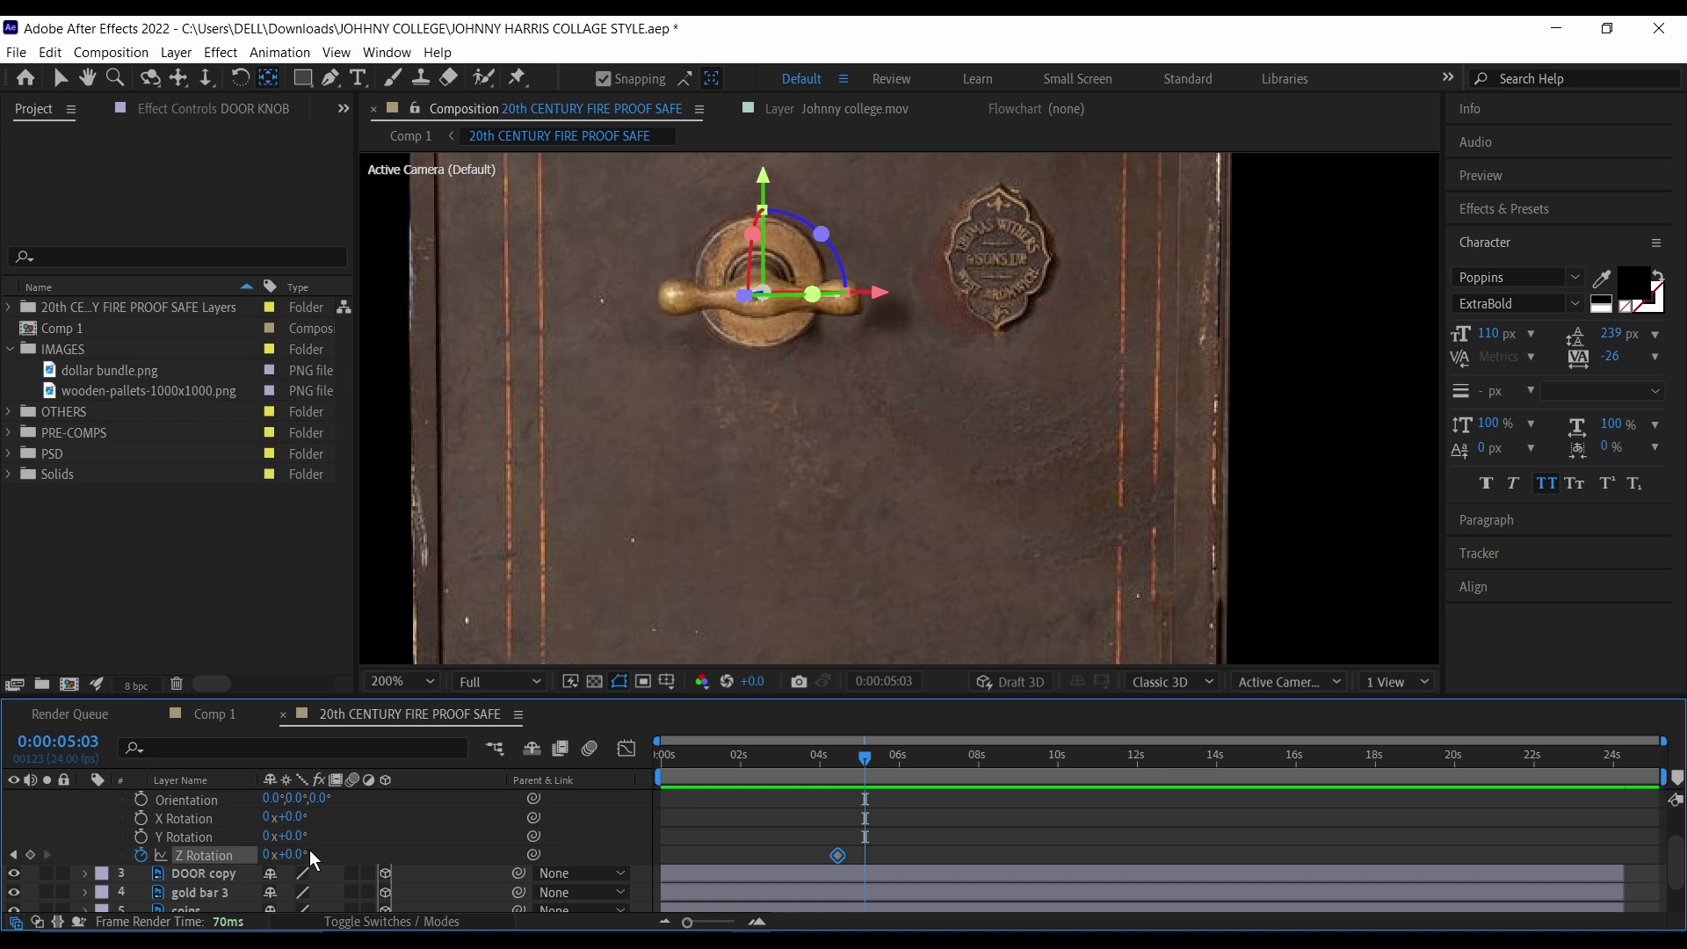
drag(295, 855, 875, 834)
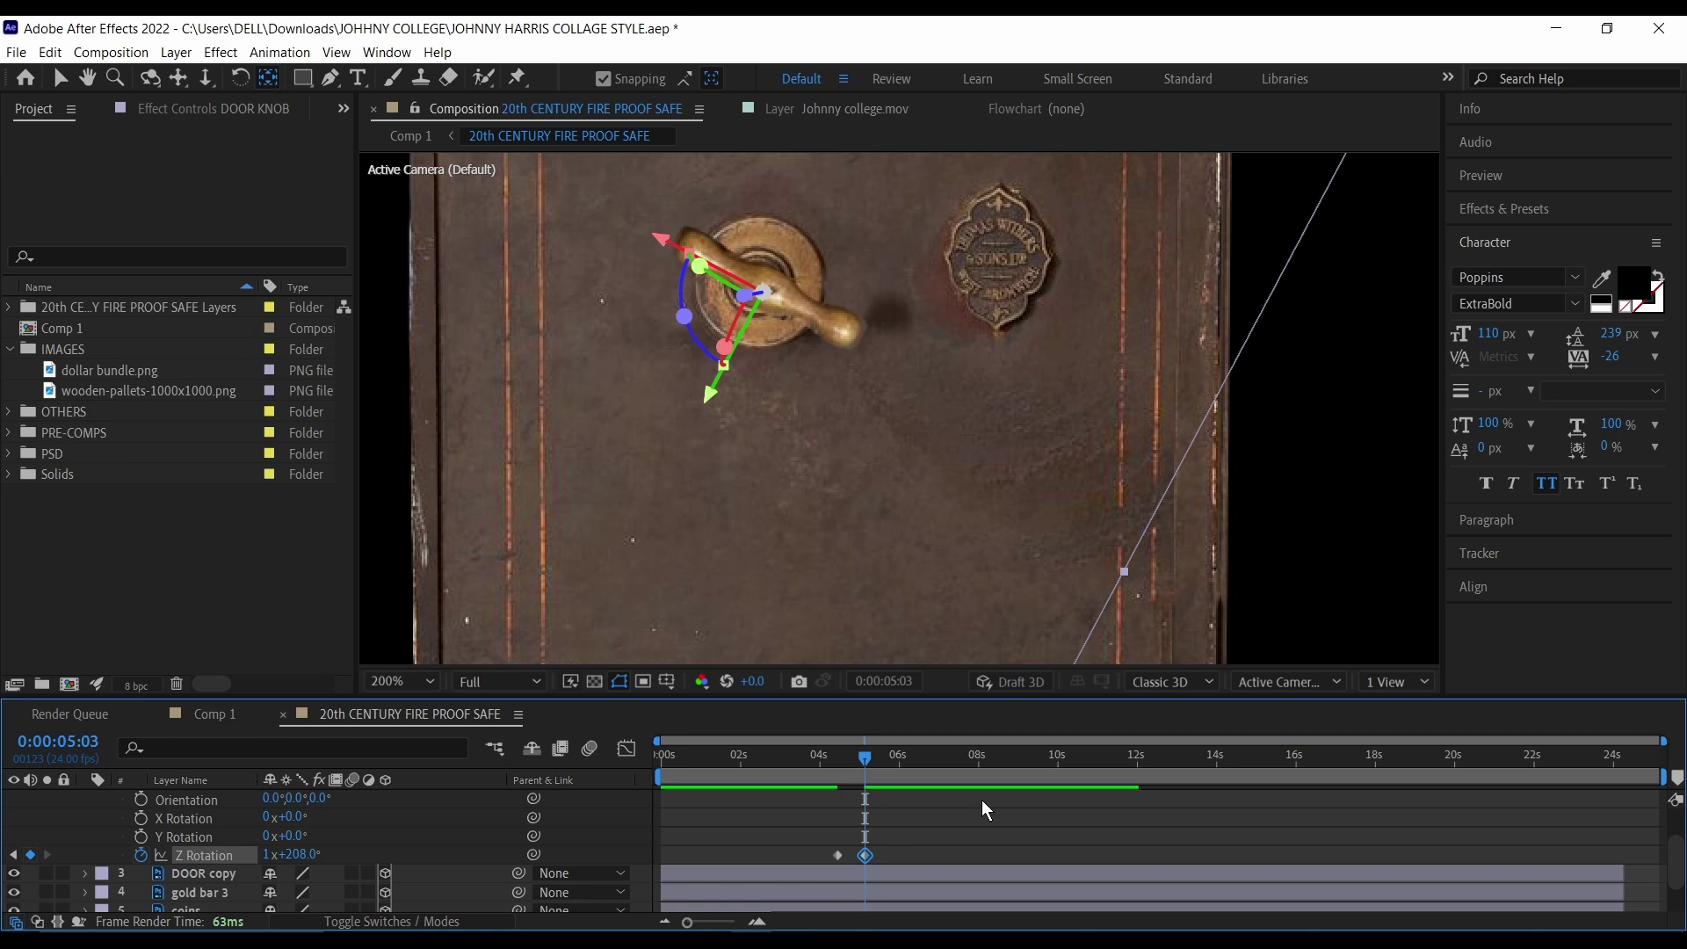
Step: Parent the DOOR KNOB layer to the DOOR copy layer
scroll(212, 877, up, 2)
click(567, 840)
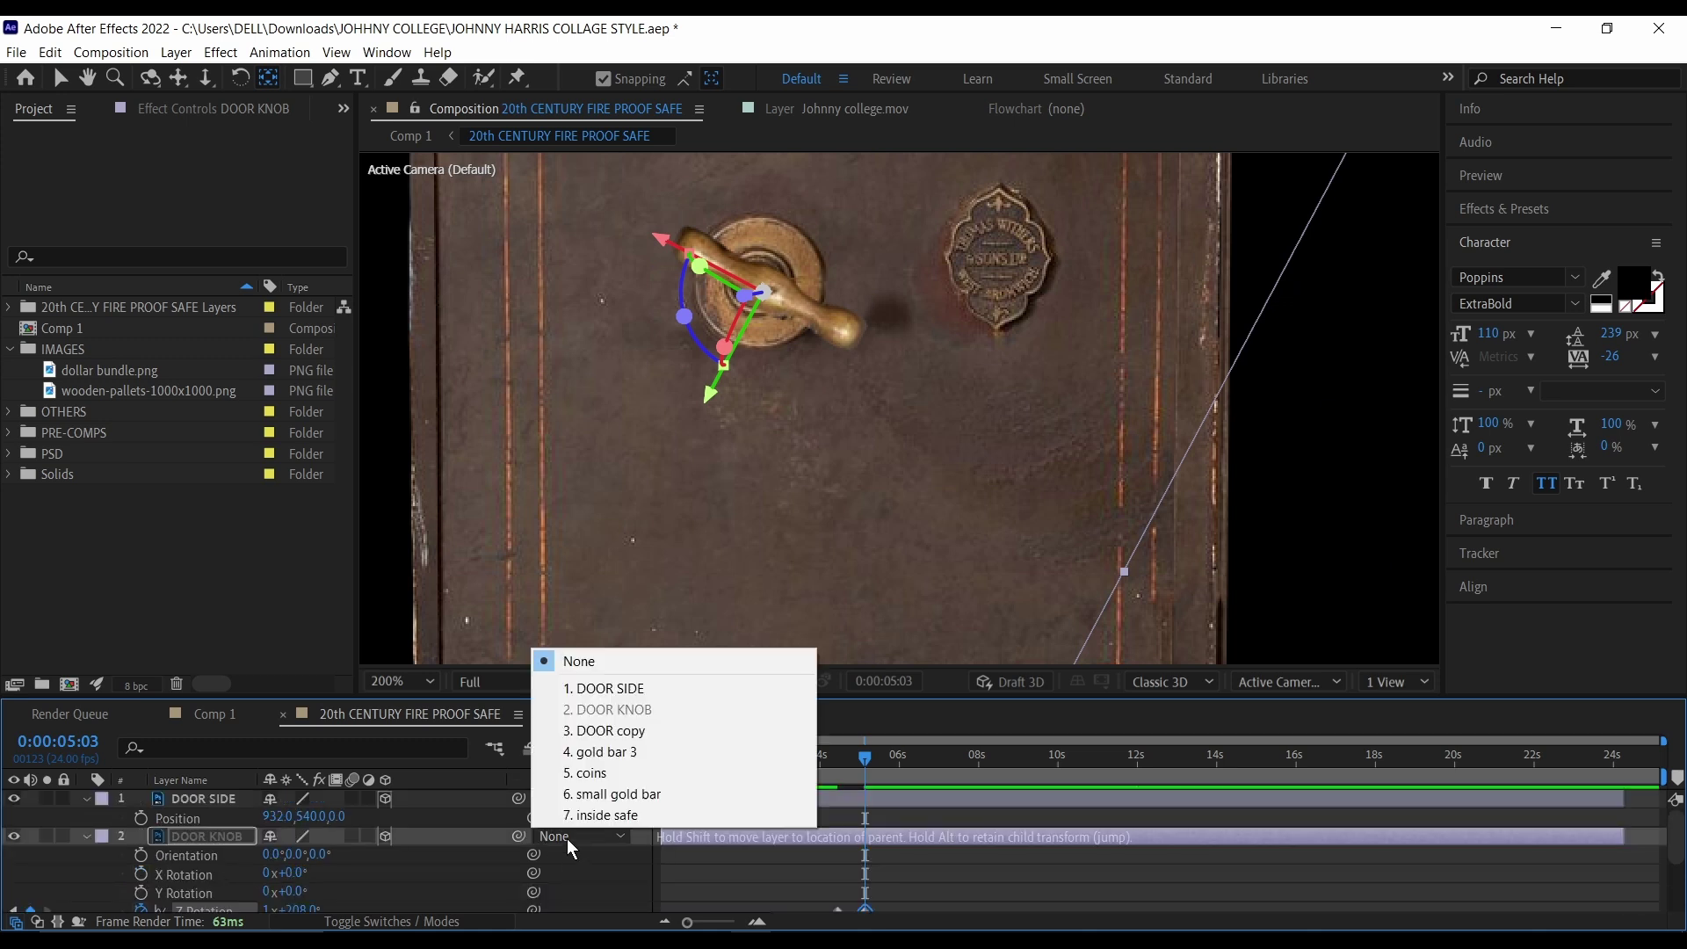
click(601, 736)
Step: Keyframe DOOR copy's Y Rotation at 0:00:05:03 and swing the door open to -90° at 0:00:05:20
scroll(601, 736, down, 3)
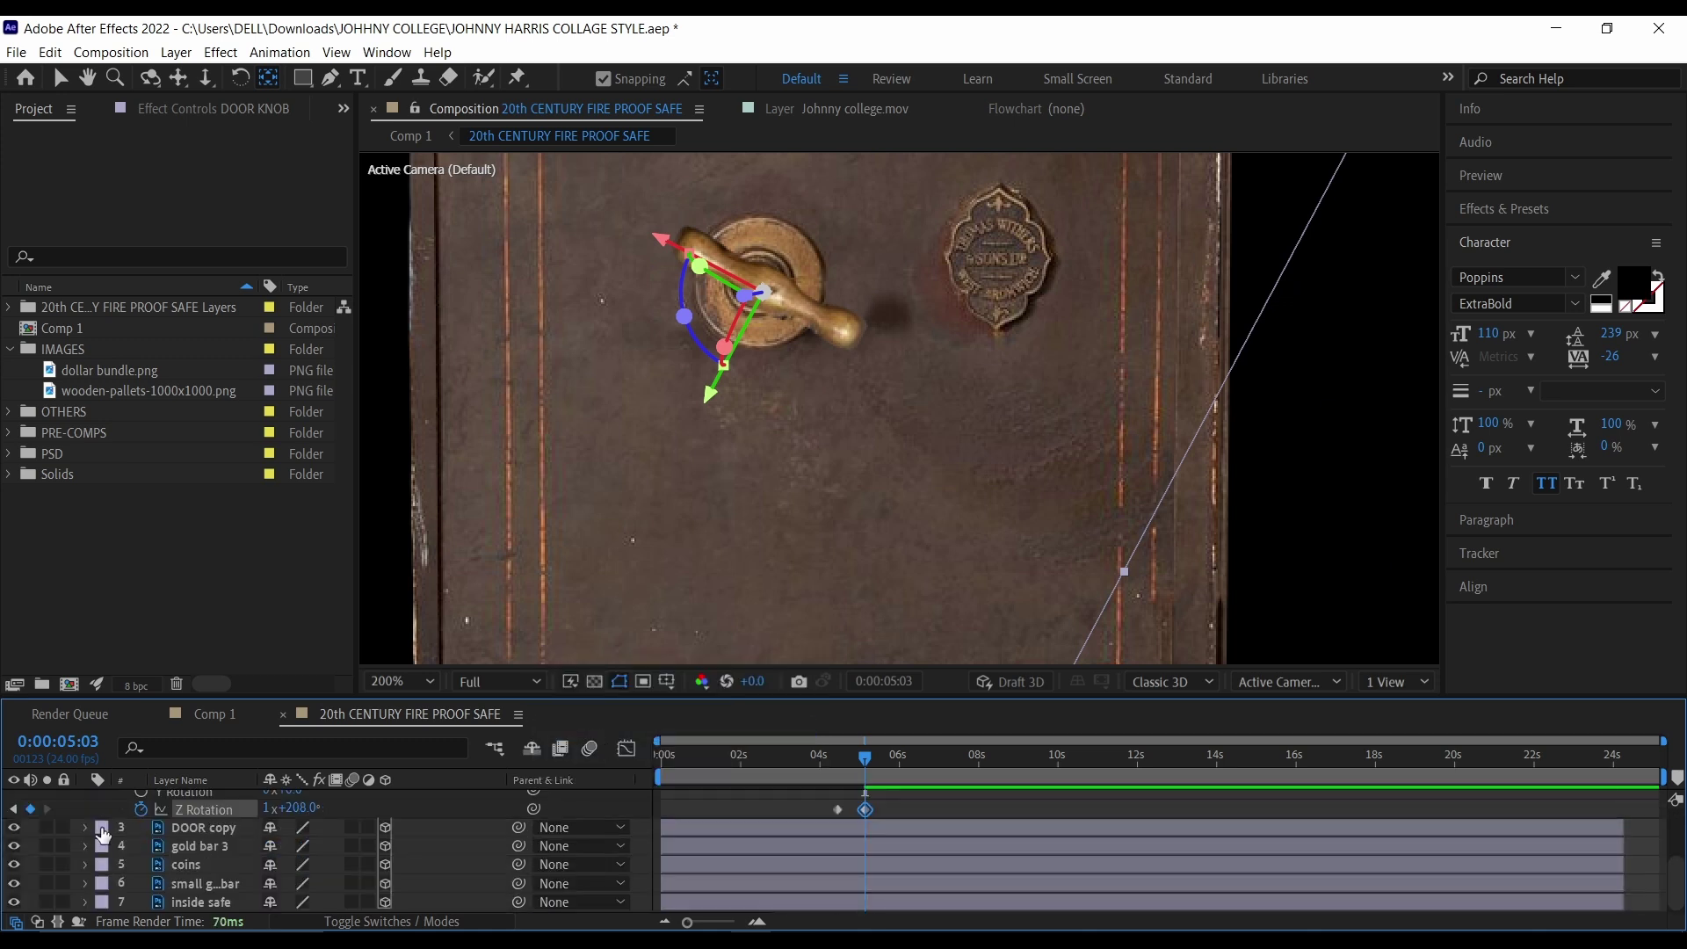
click(86, 827)
click(220, 830)
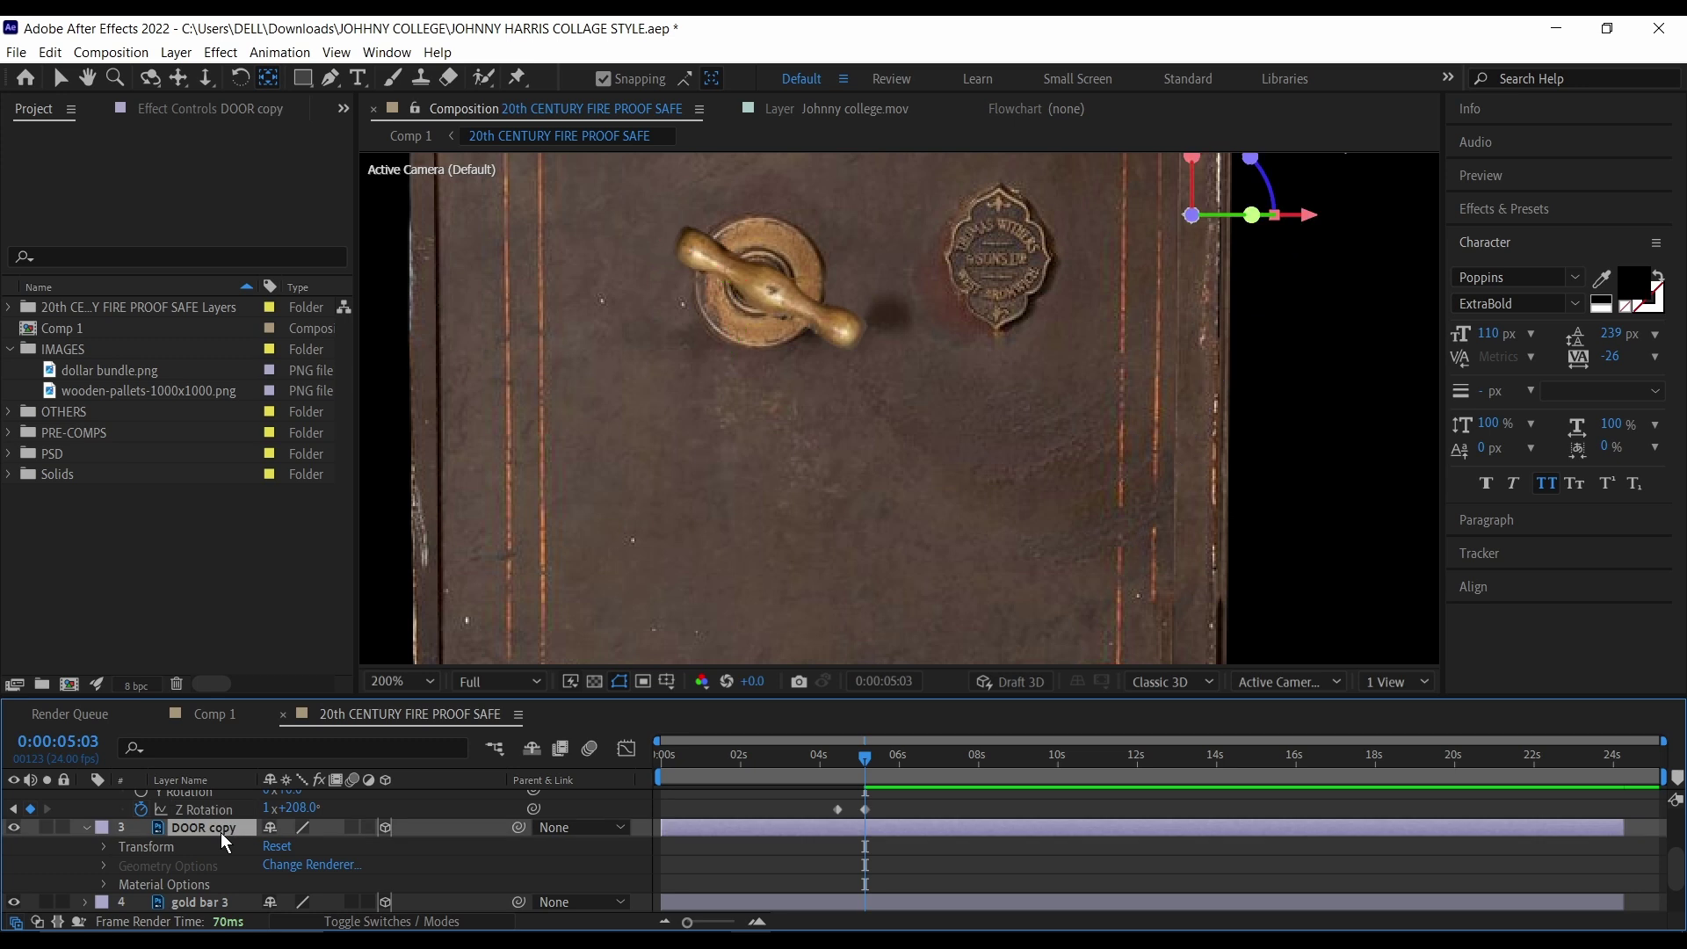
key(r)
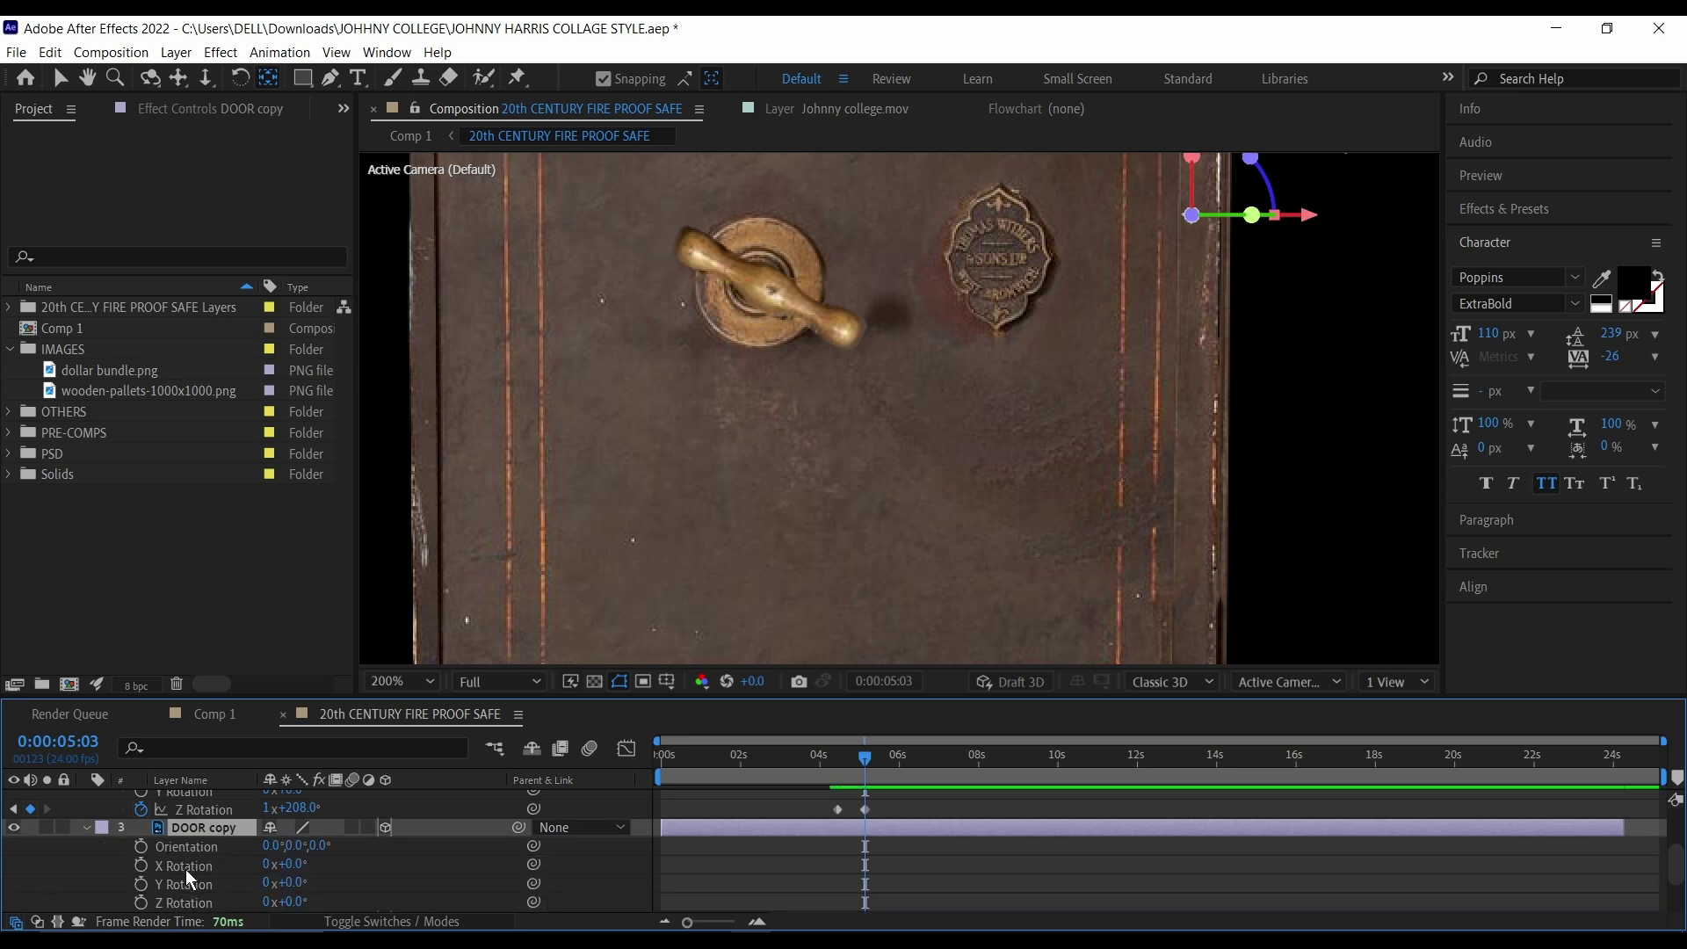
click(140, 884)
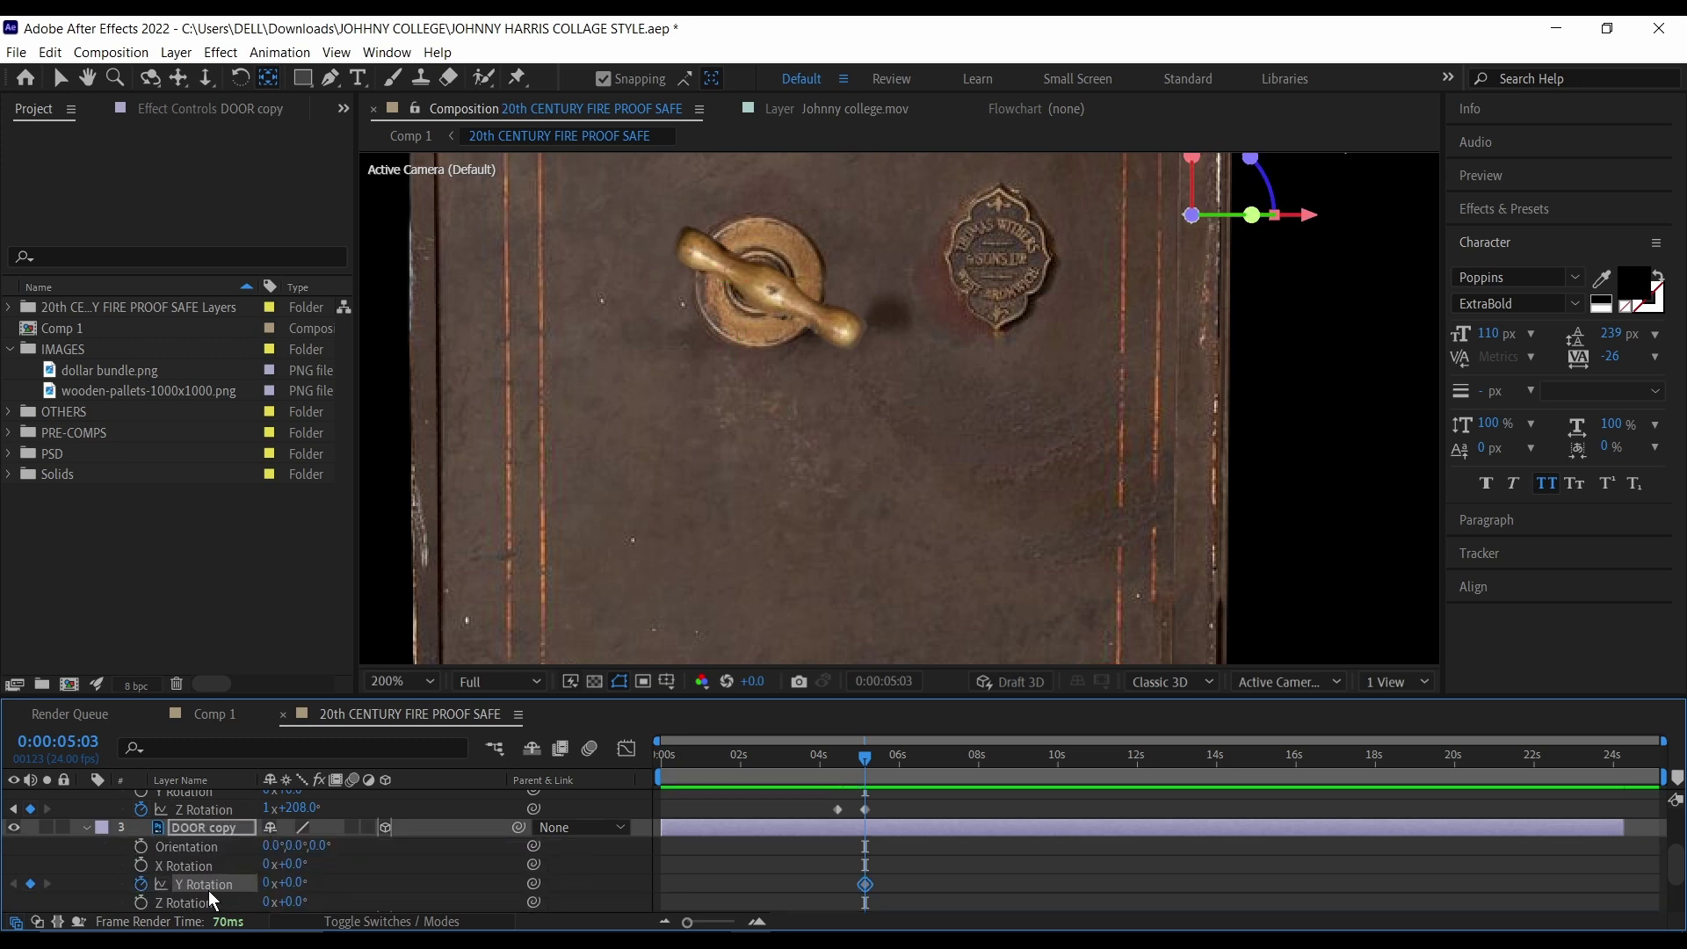
drag(873, 754, 893, 756)
scroll(951, 418, down, 4)
scroll(952, 417, down, 2)
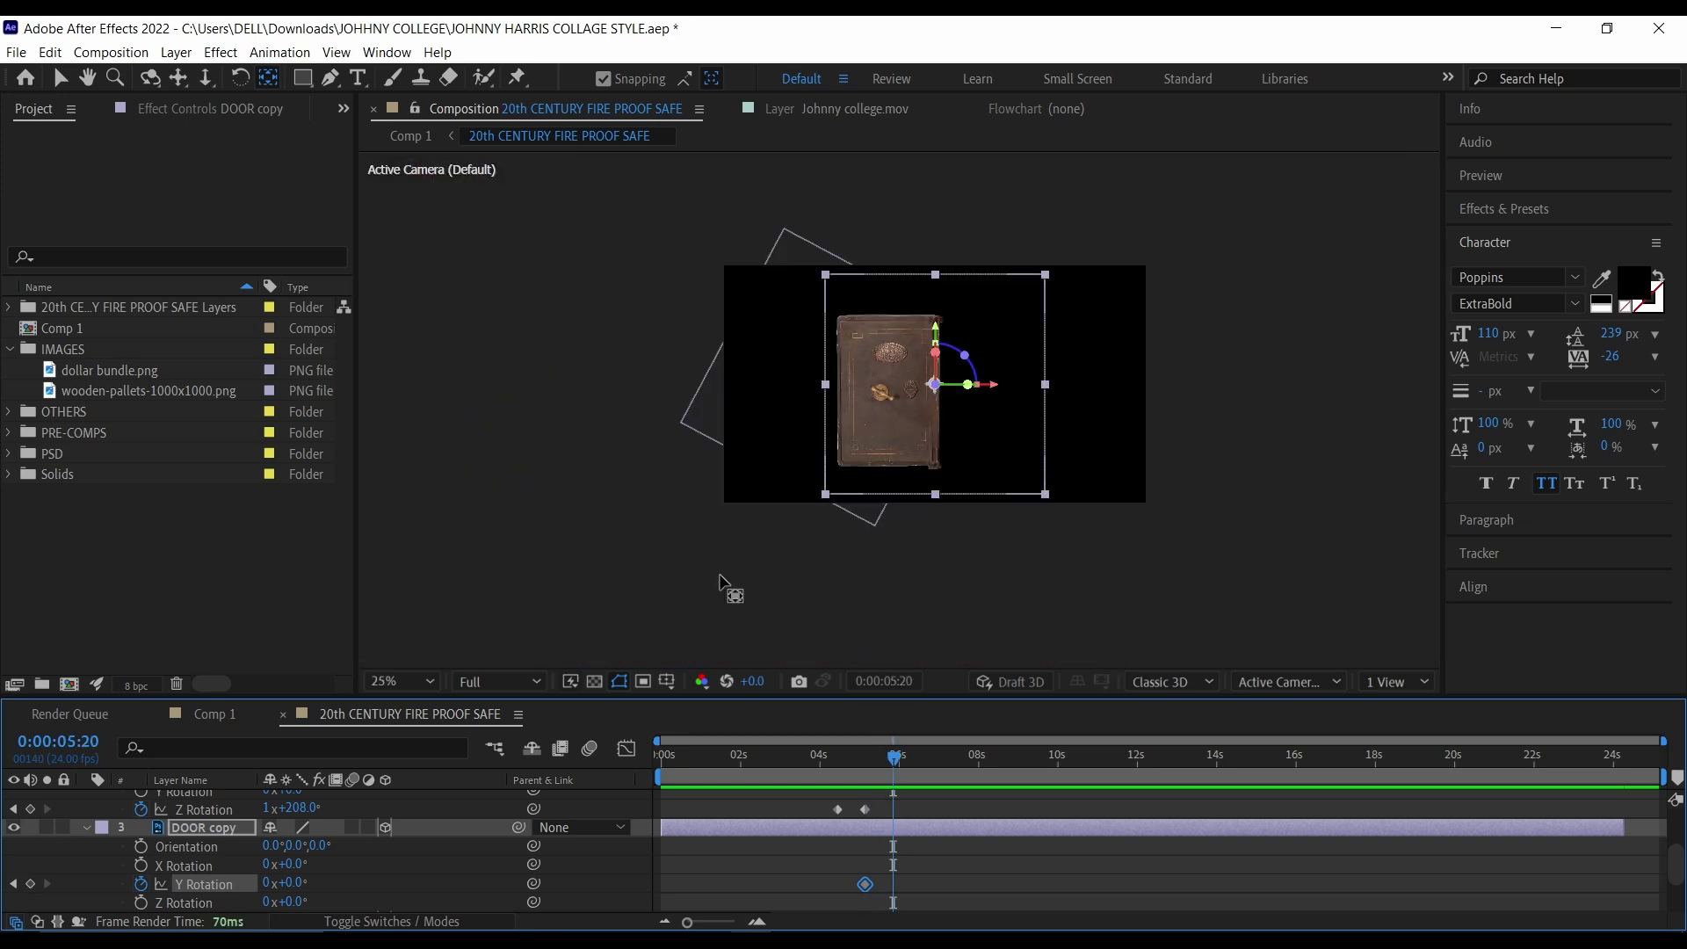
drag(293, 884, 217, 906)
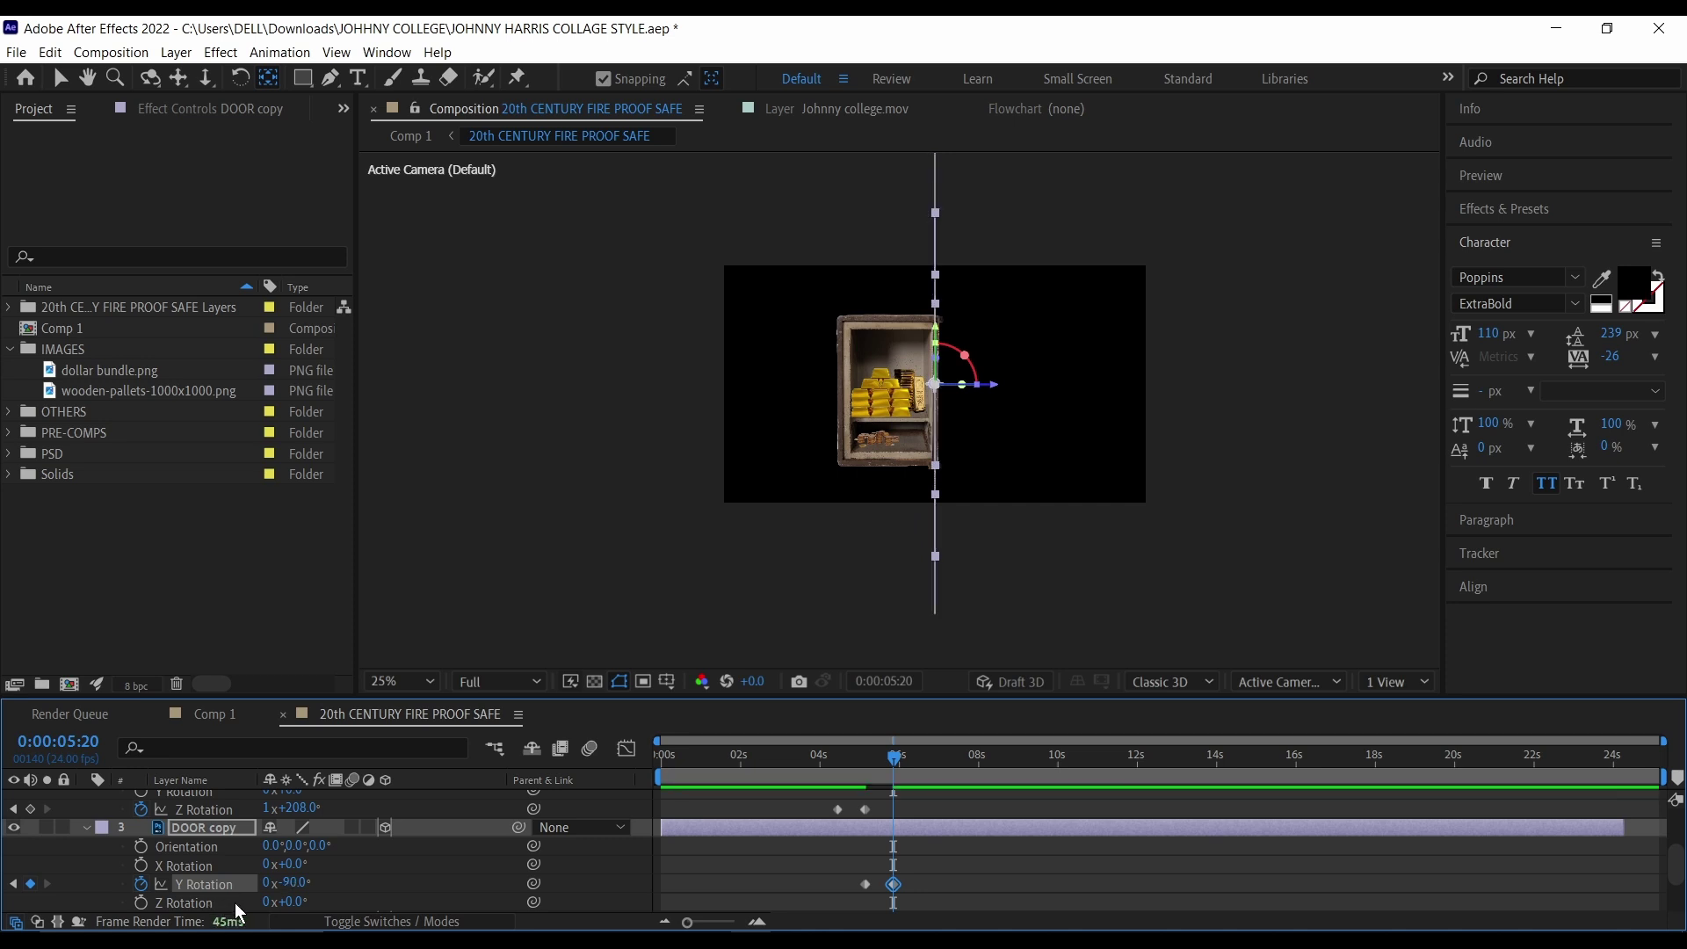
Step: Apply Easy Ease to the knob and door rotation keyframes and return to Comp 1
drag(958, 907, 716, 761)
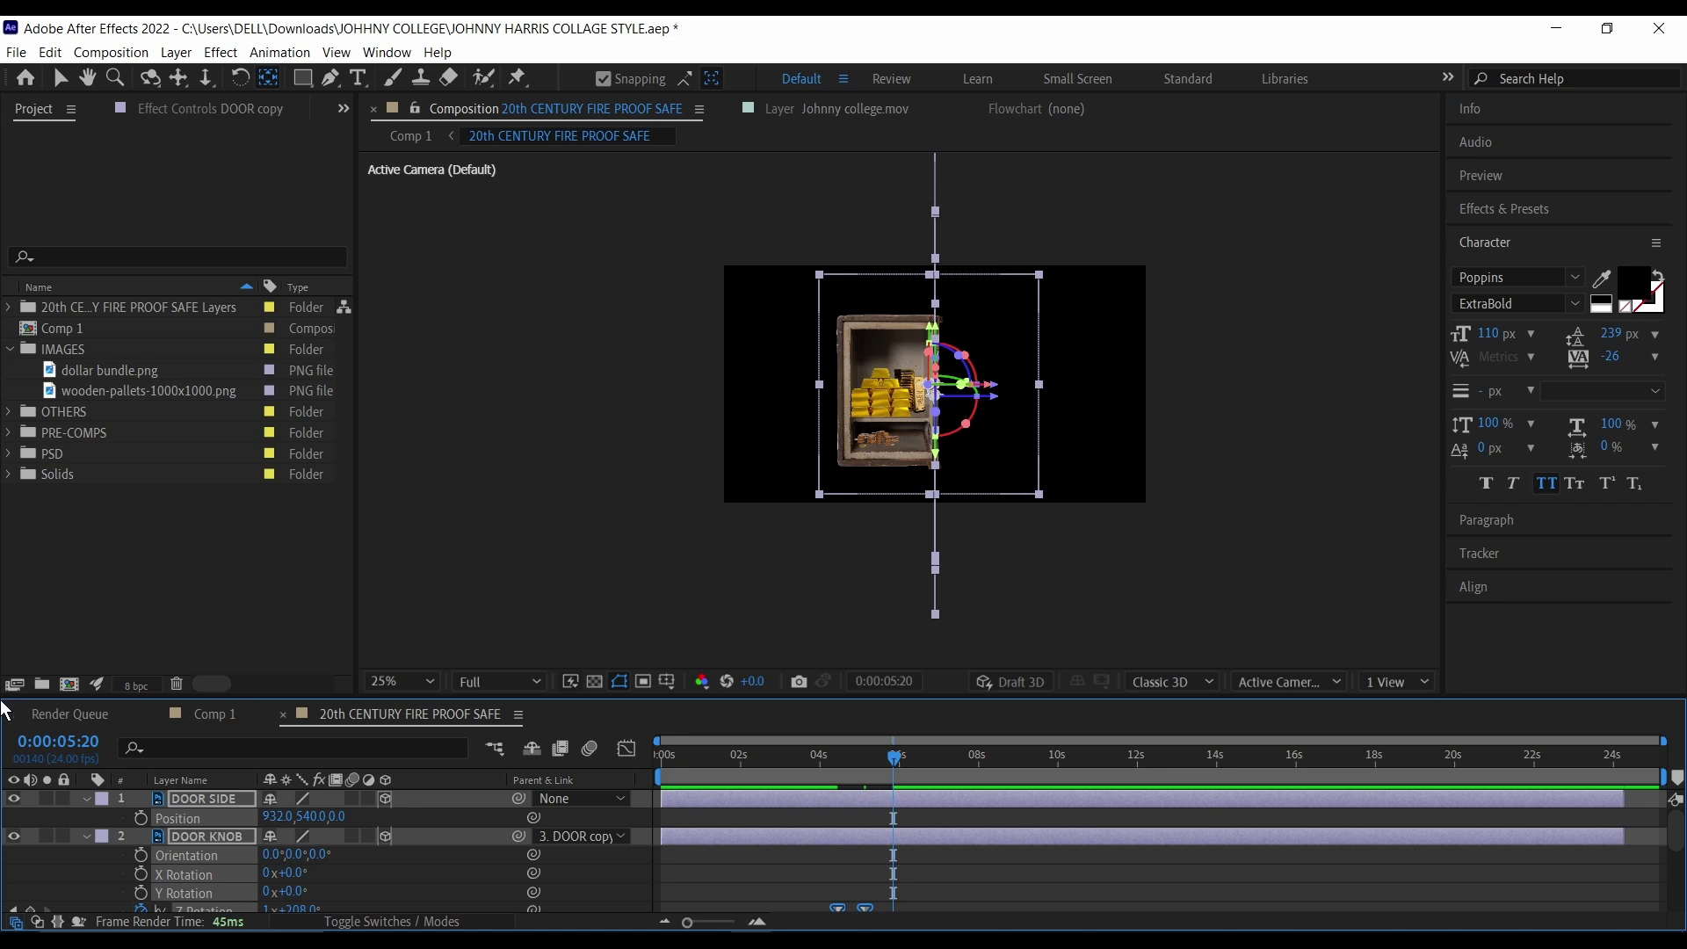
click(220, 716)
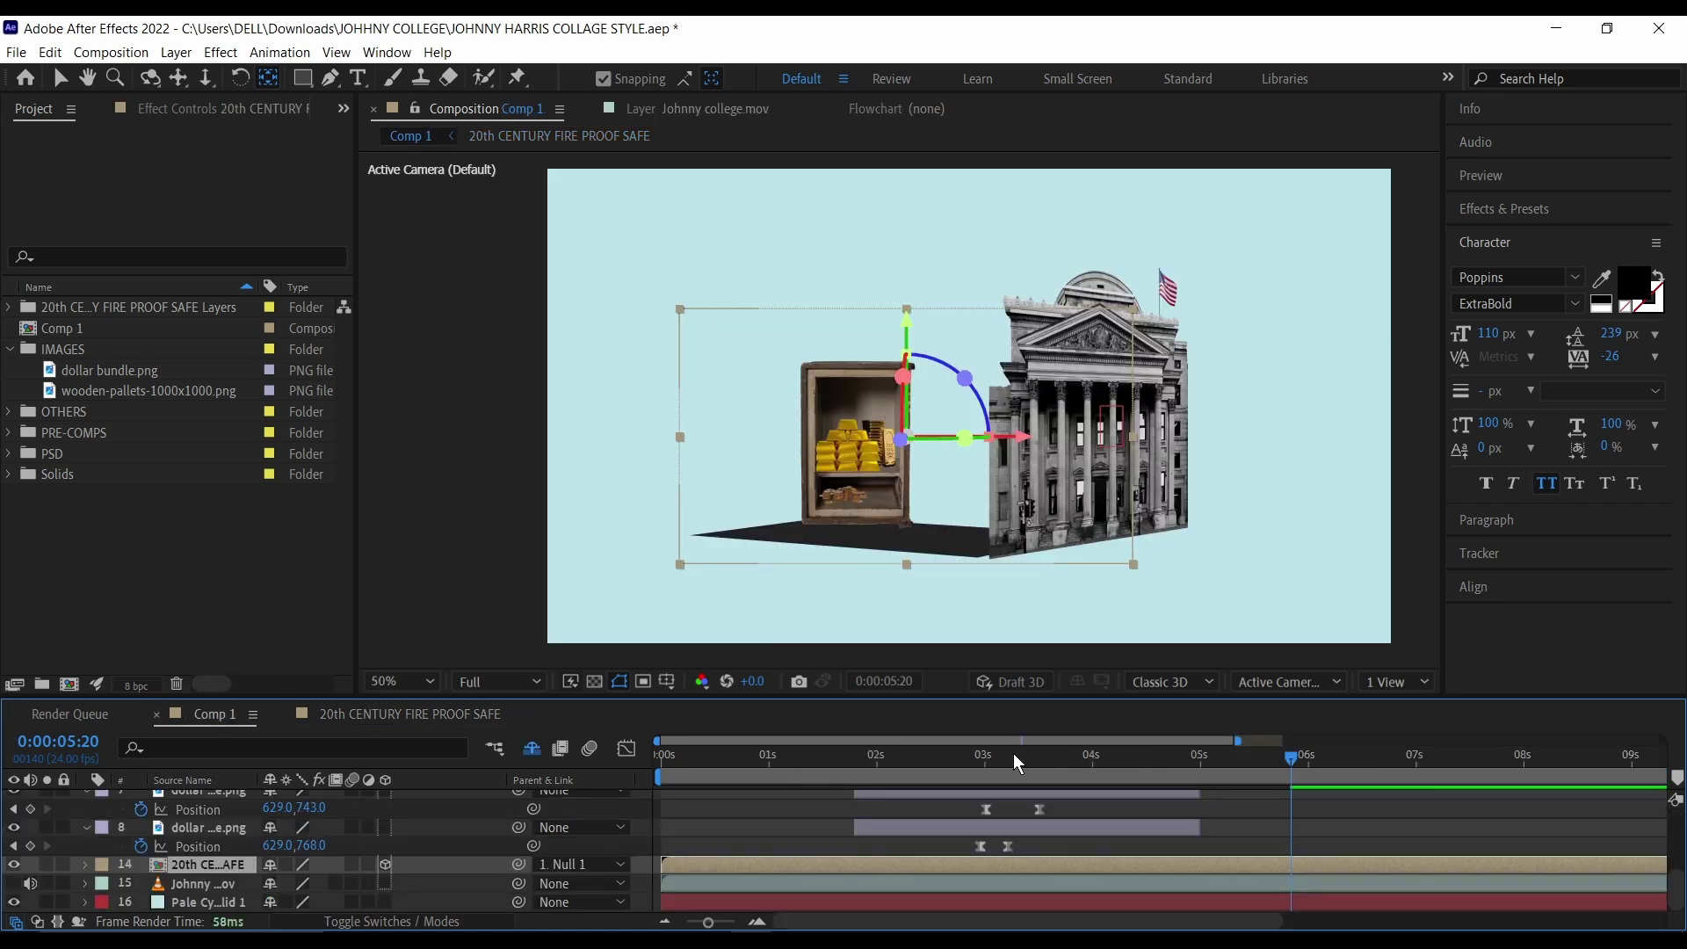
click(1080, 756)
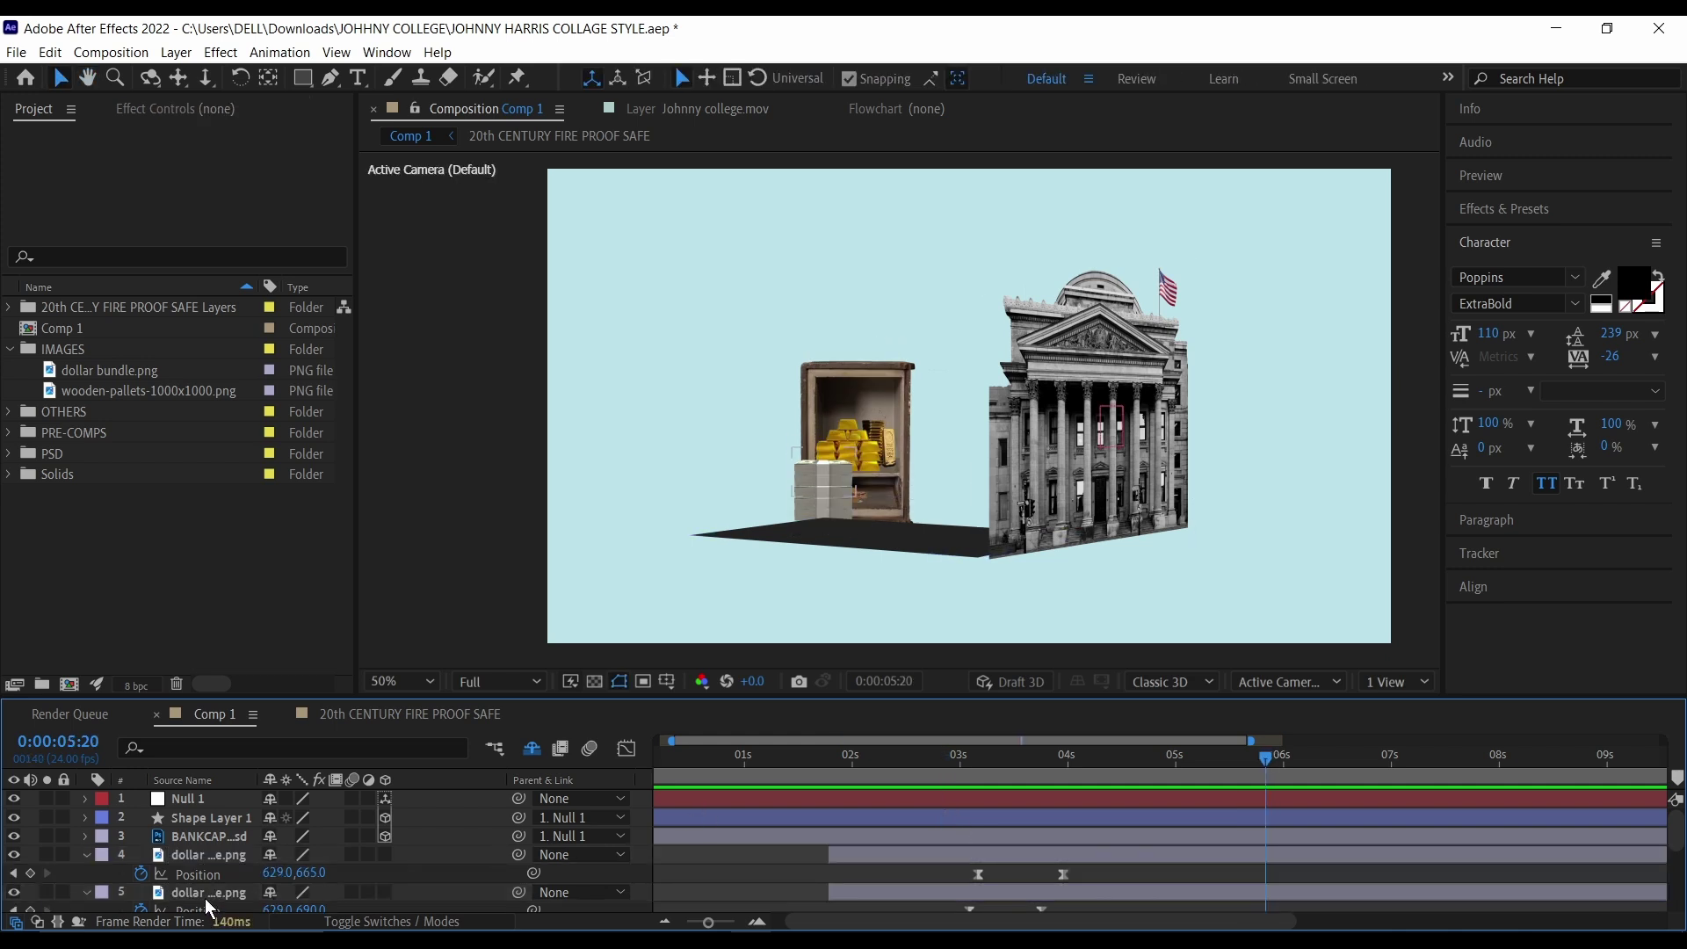
Step: Collapse the dollar bundle layers' properties and add a Position keyframe to the top bundle at 0:00:05:20
click(84, 855)
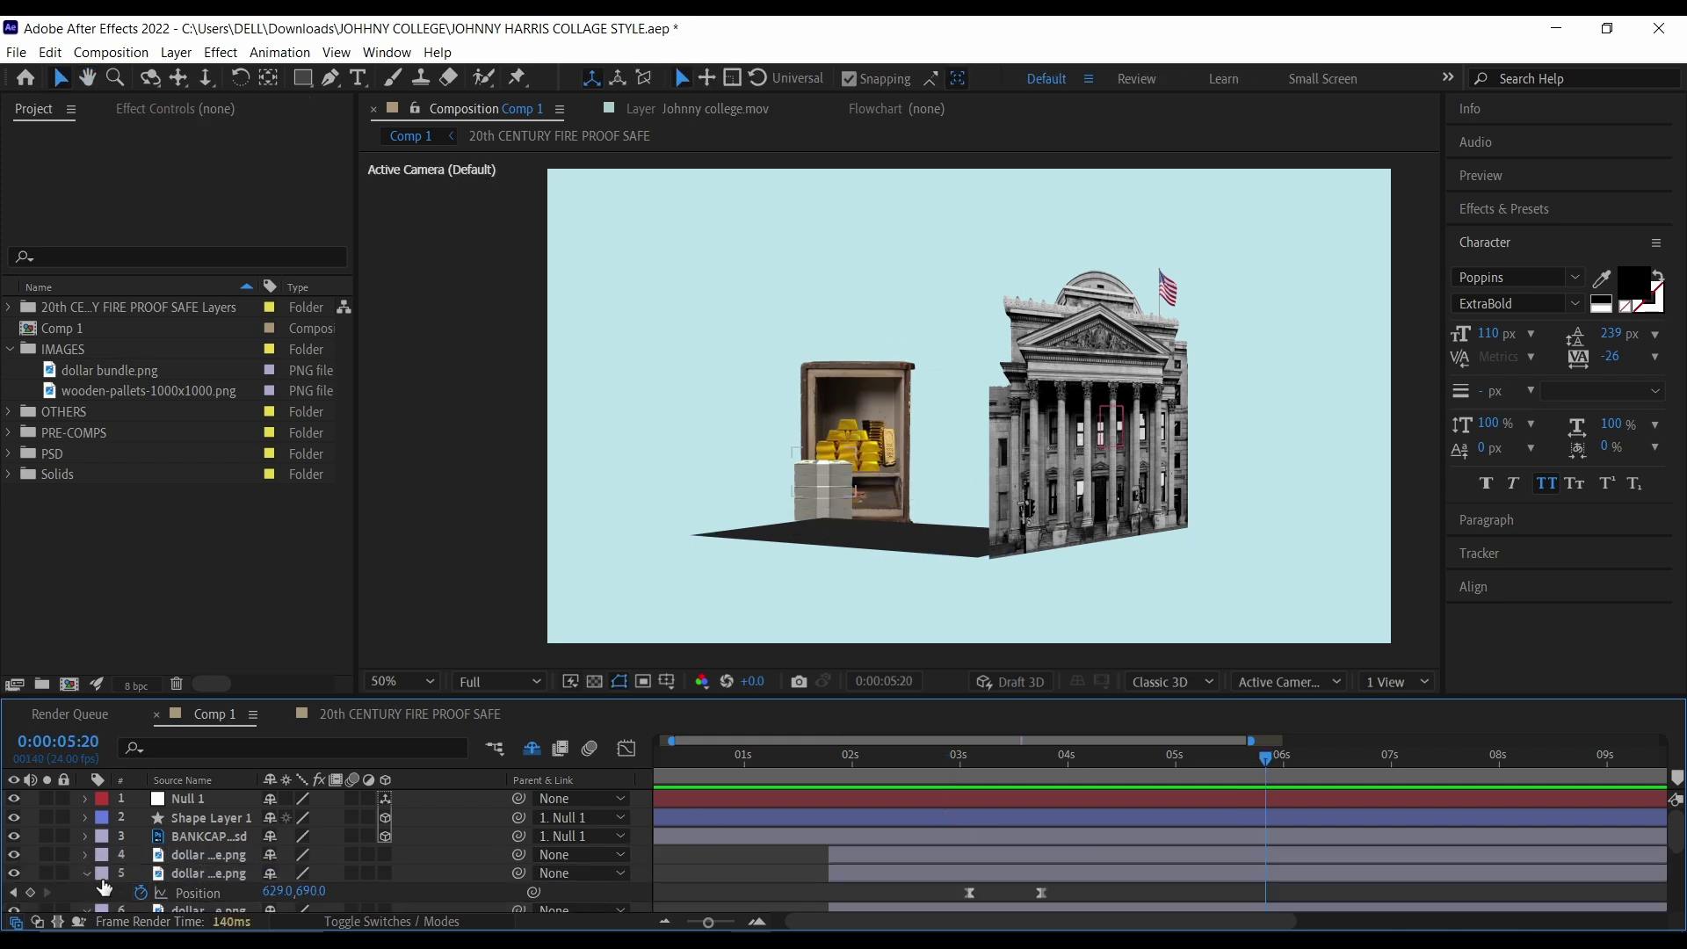
click(84, 873)
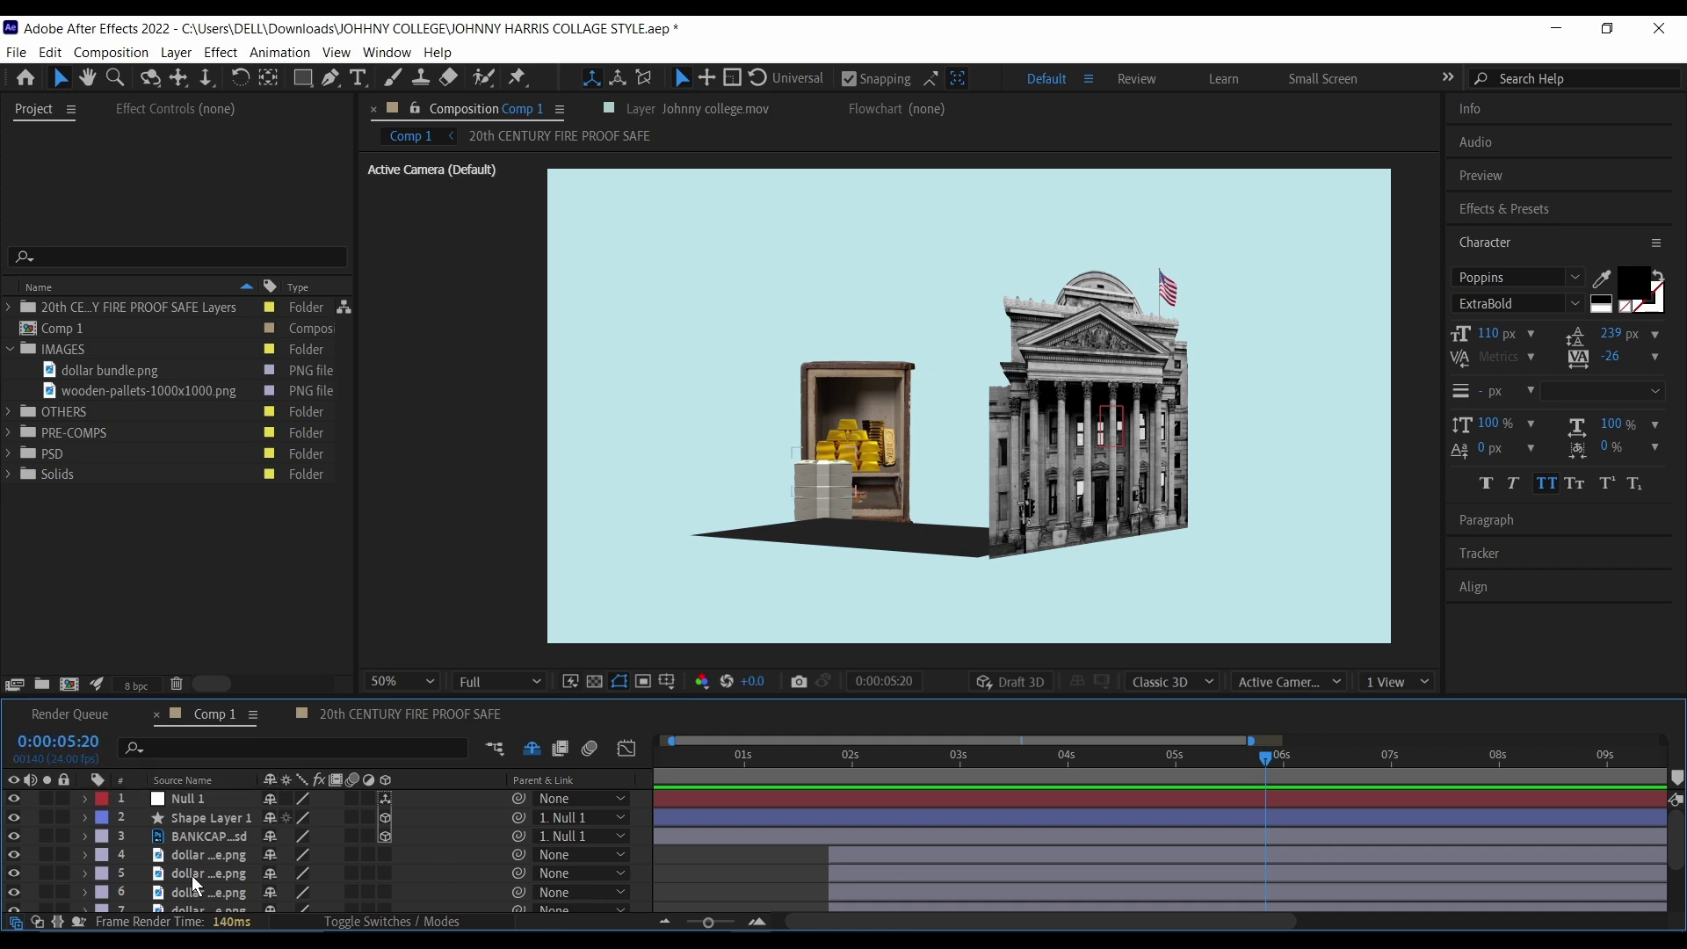
click(213, 854)
key(p)
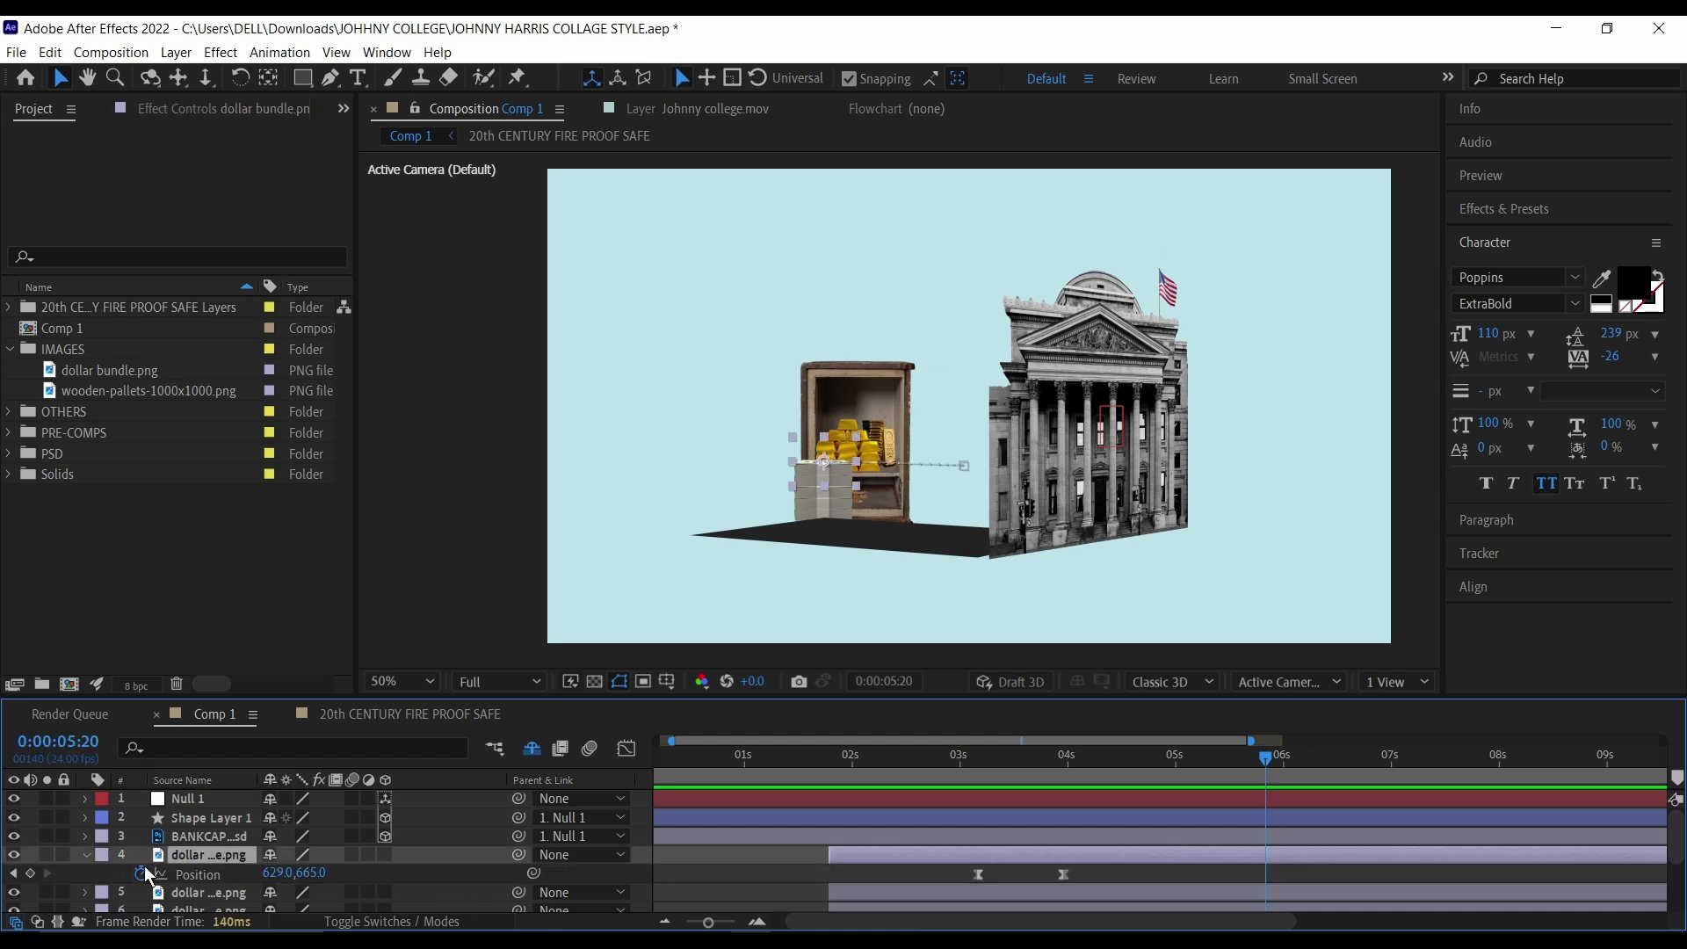
click(30, 873)
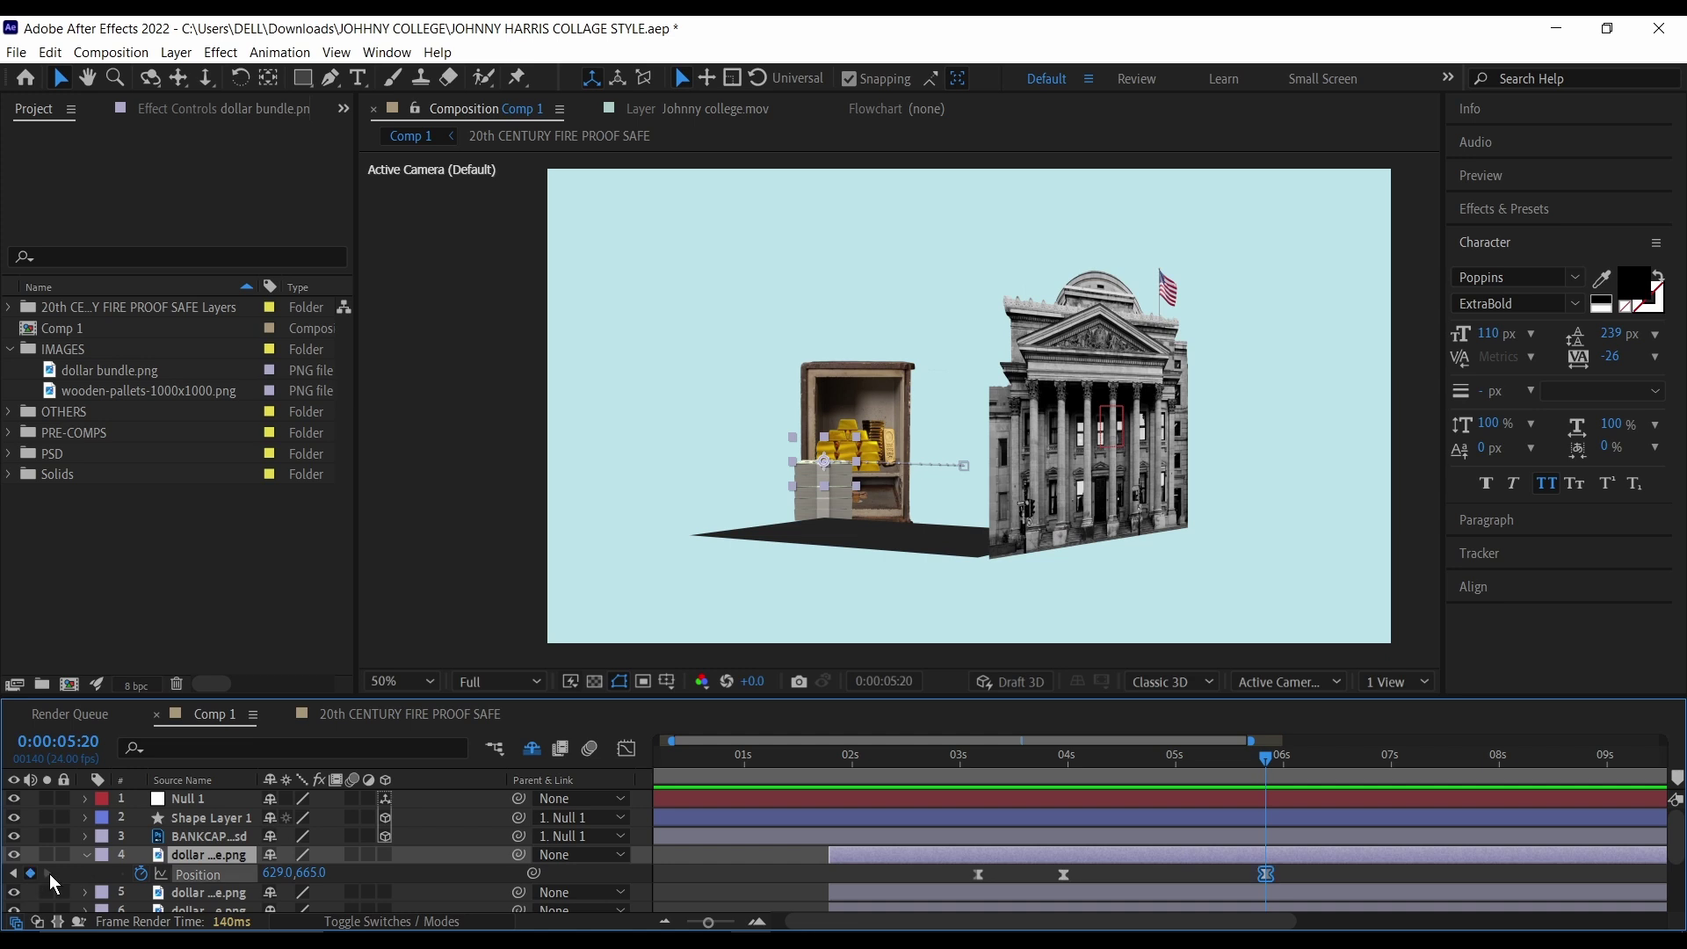
Step: At 0:00:06:02, move the top dollar bundle above the gold bars inside the open safe, at Position 705, 540
click(1288, 761)
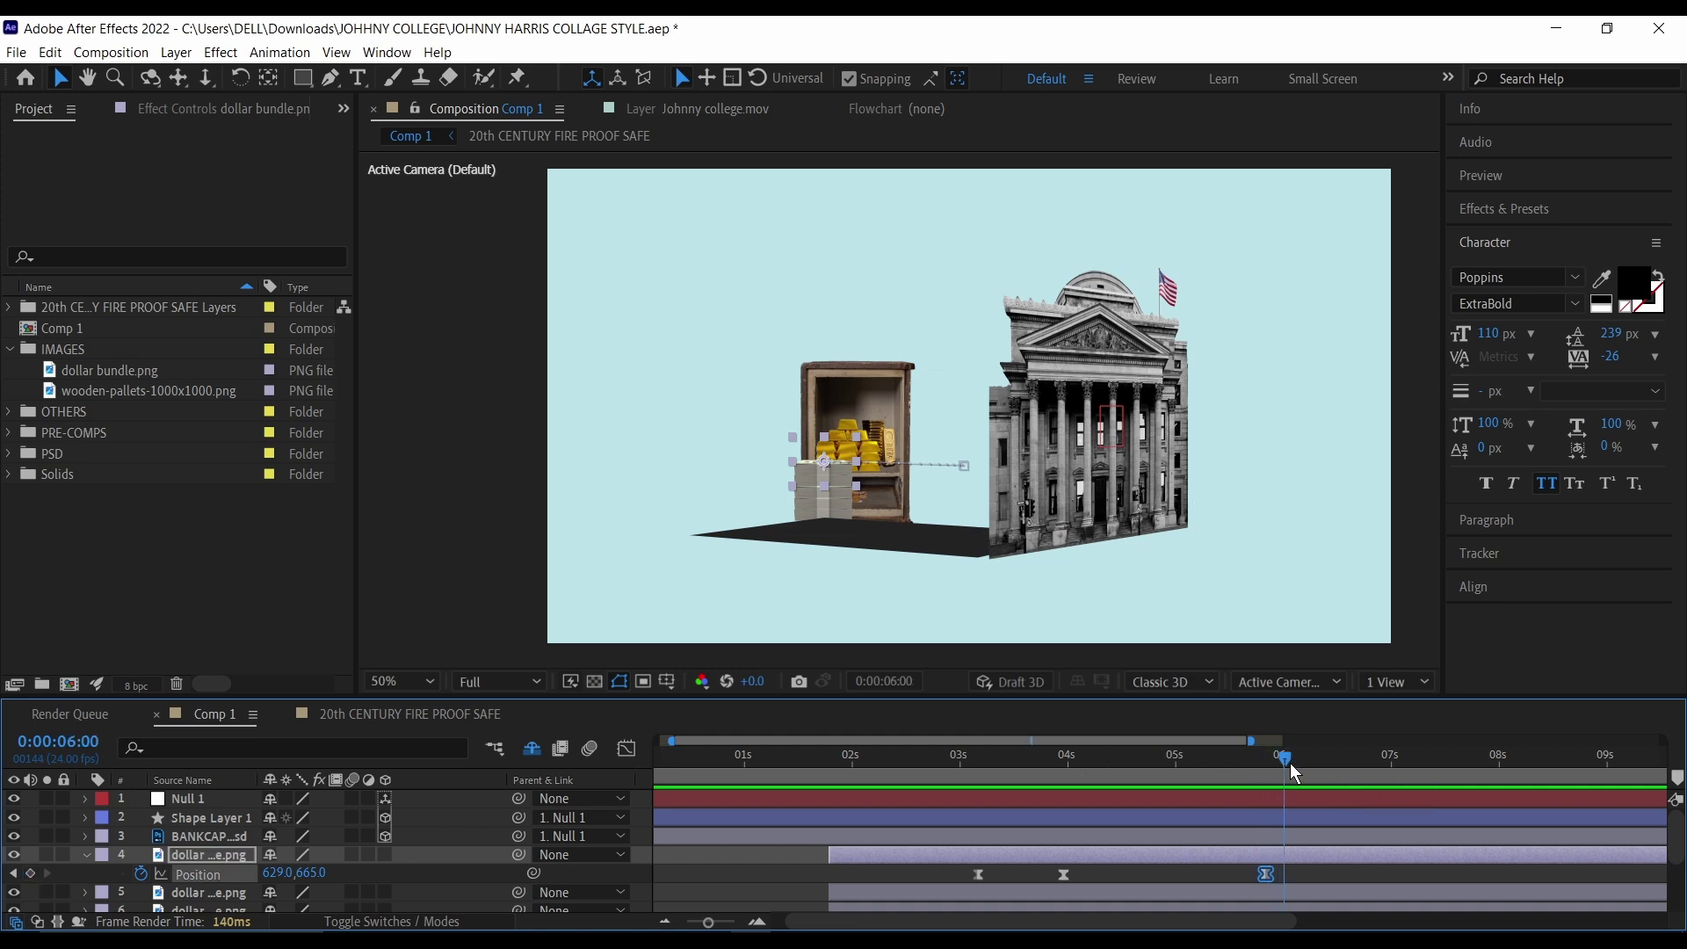
click(1293, 763)
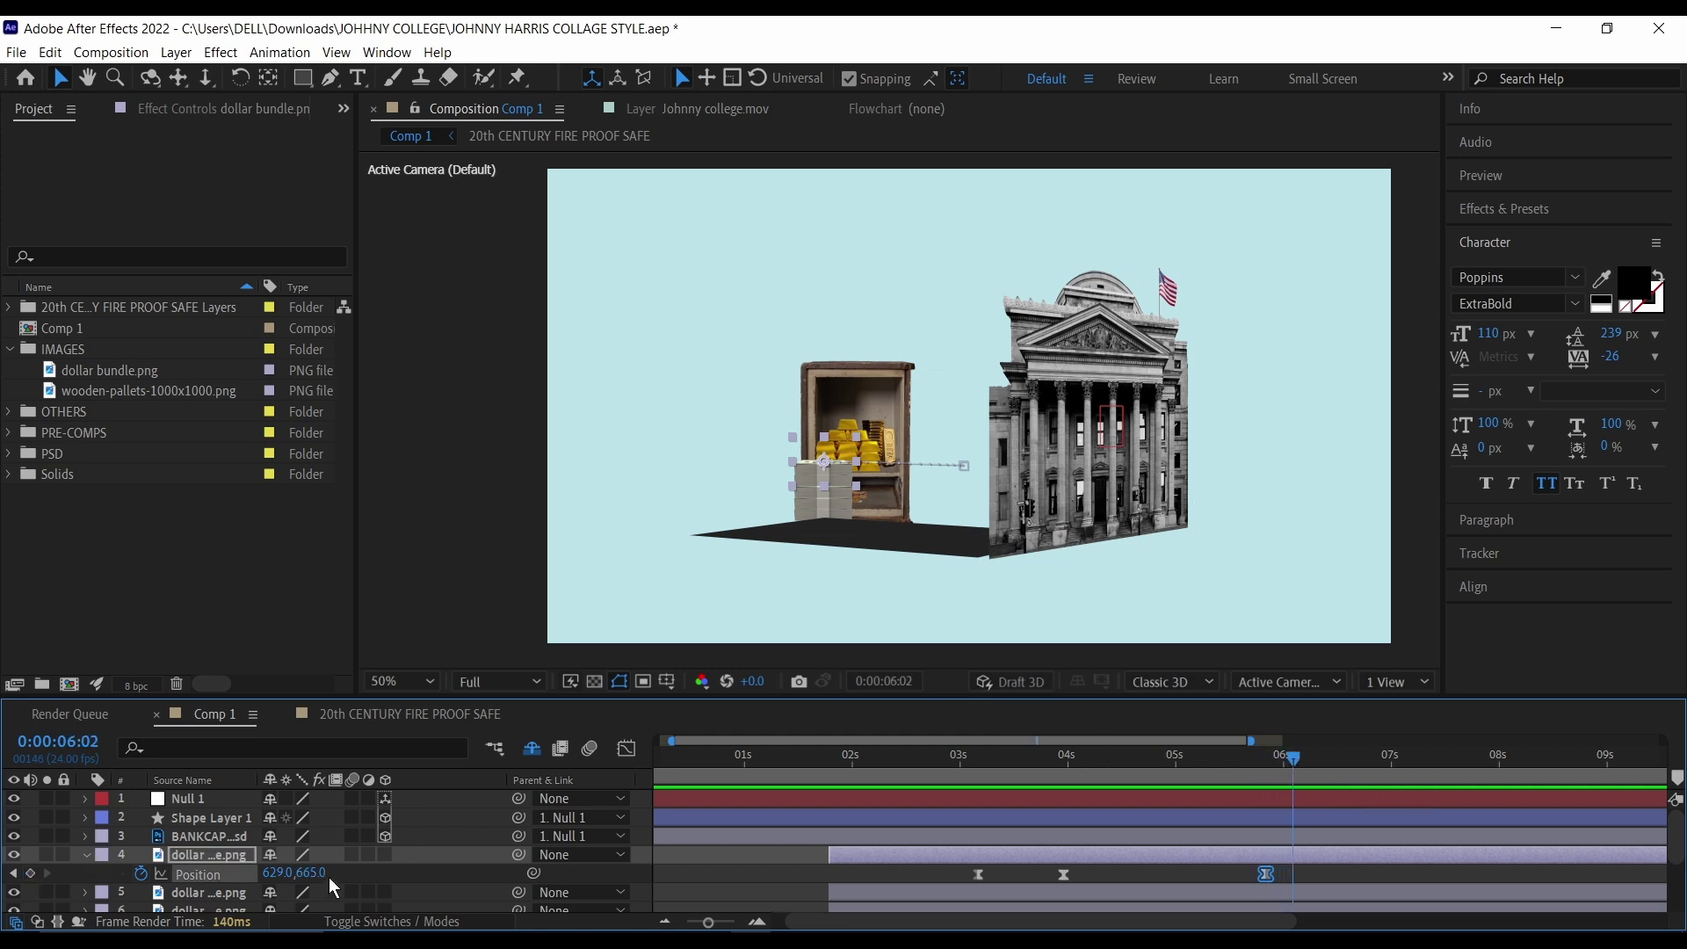
drag(280, 872, 310, 852)
scroll(829, 603, up, 1)
drag(925, 510, 854, 404)
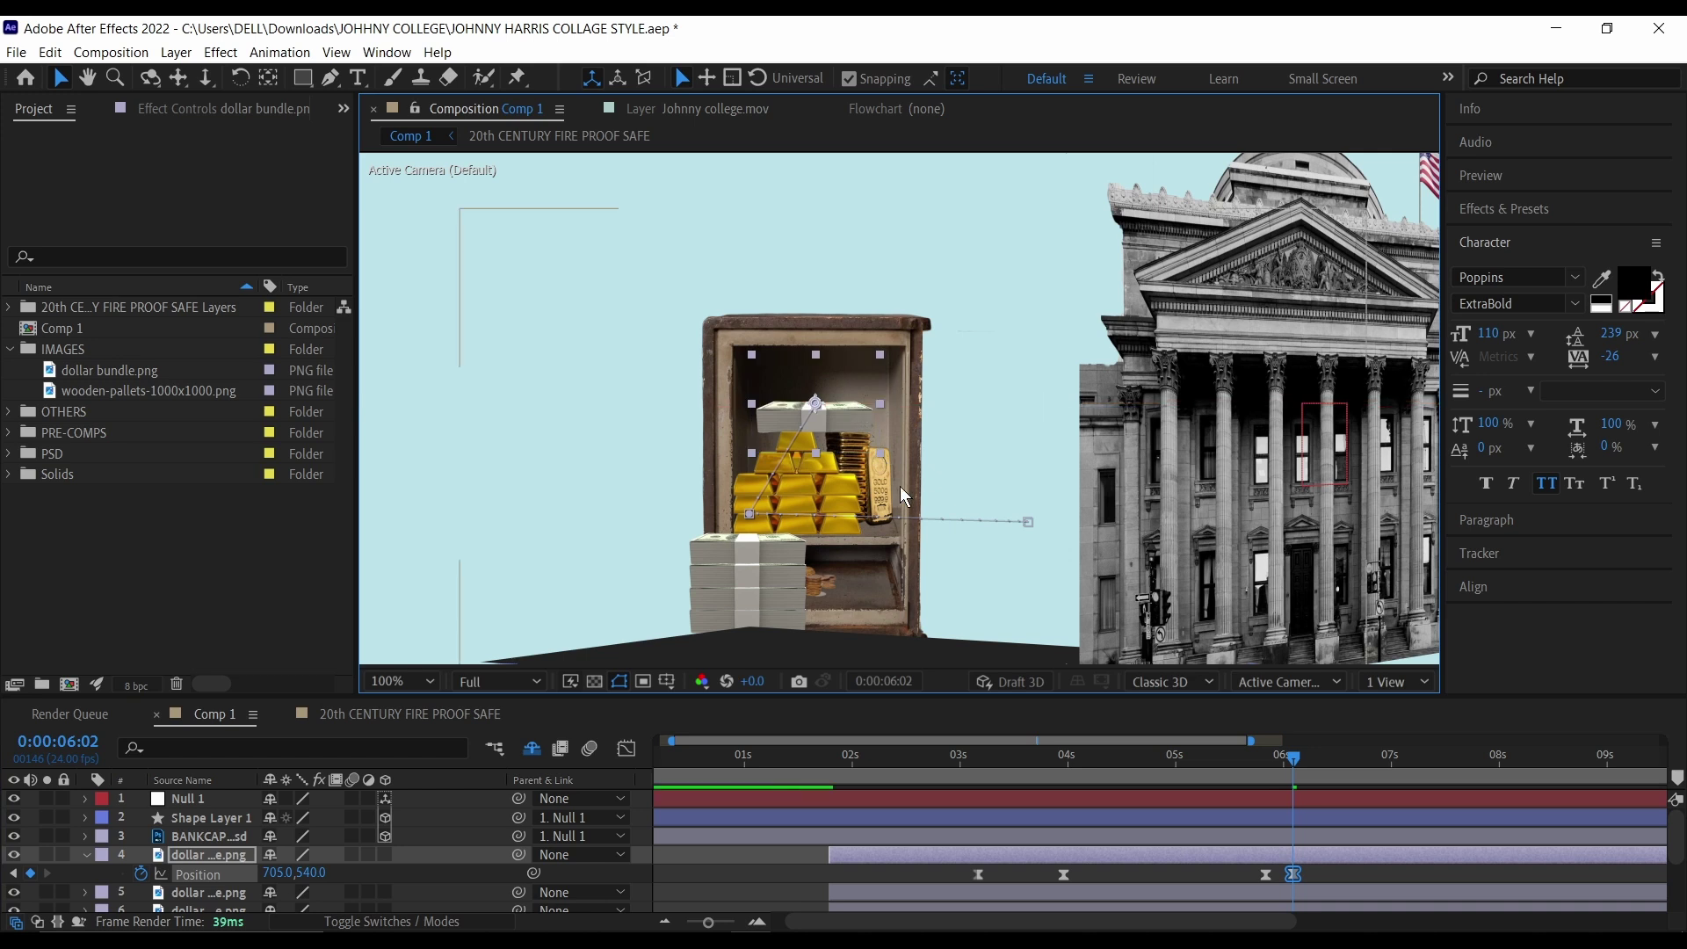
Step: Keyframe the top bundle's Scale at 0:00:05:20, shrink it to 8% at 0:00:06:02, and set its Y Position there to 545
click(233, 859)
key(shift+s)
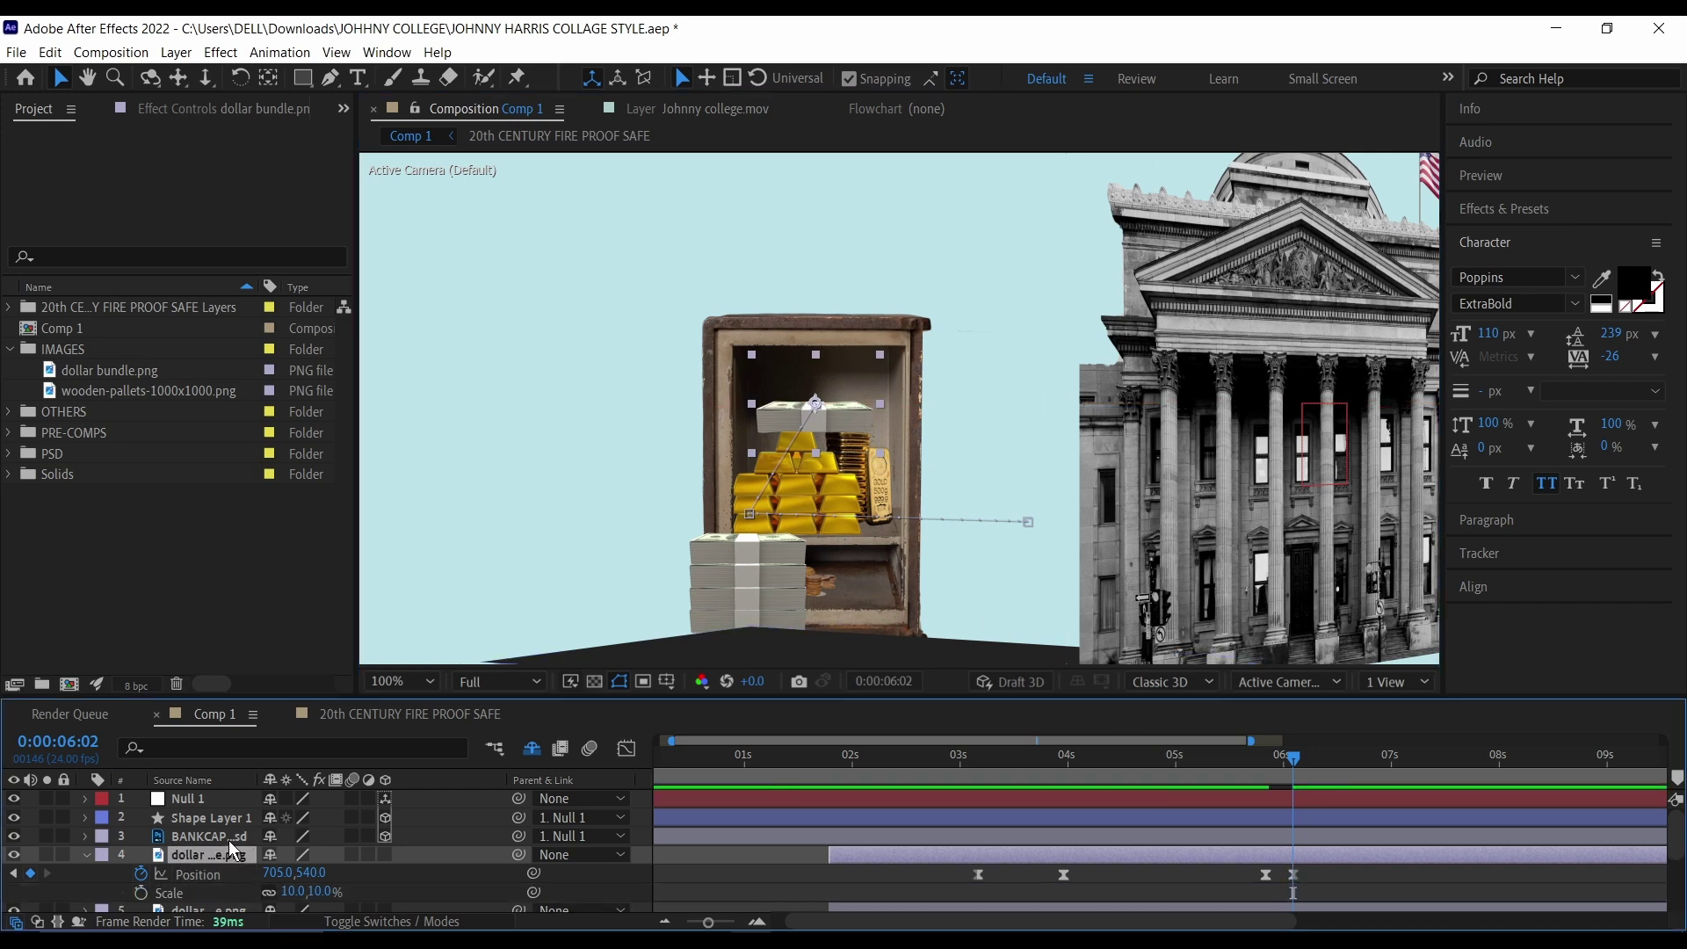
click(13, 873)
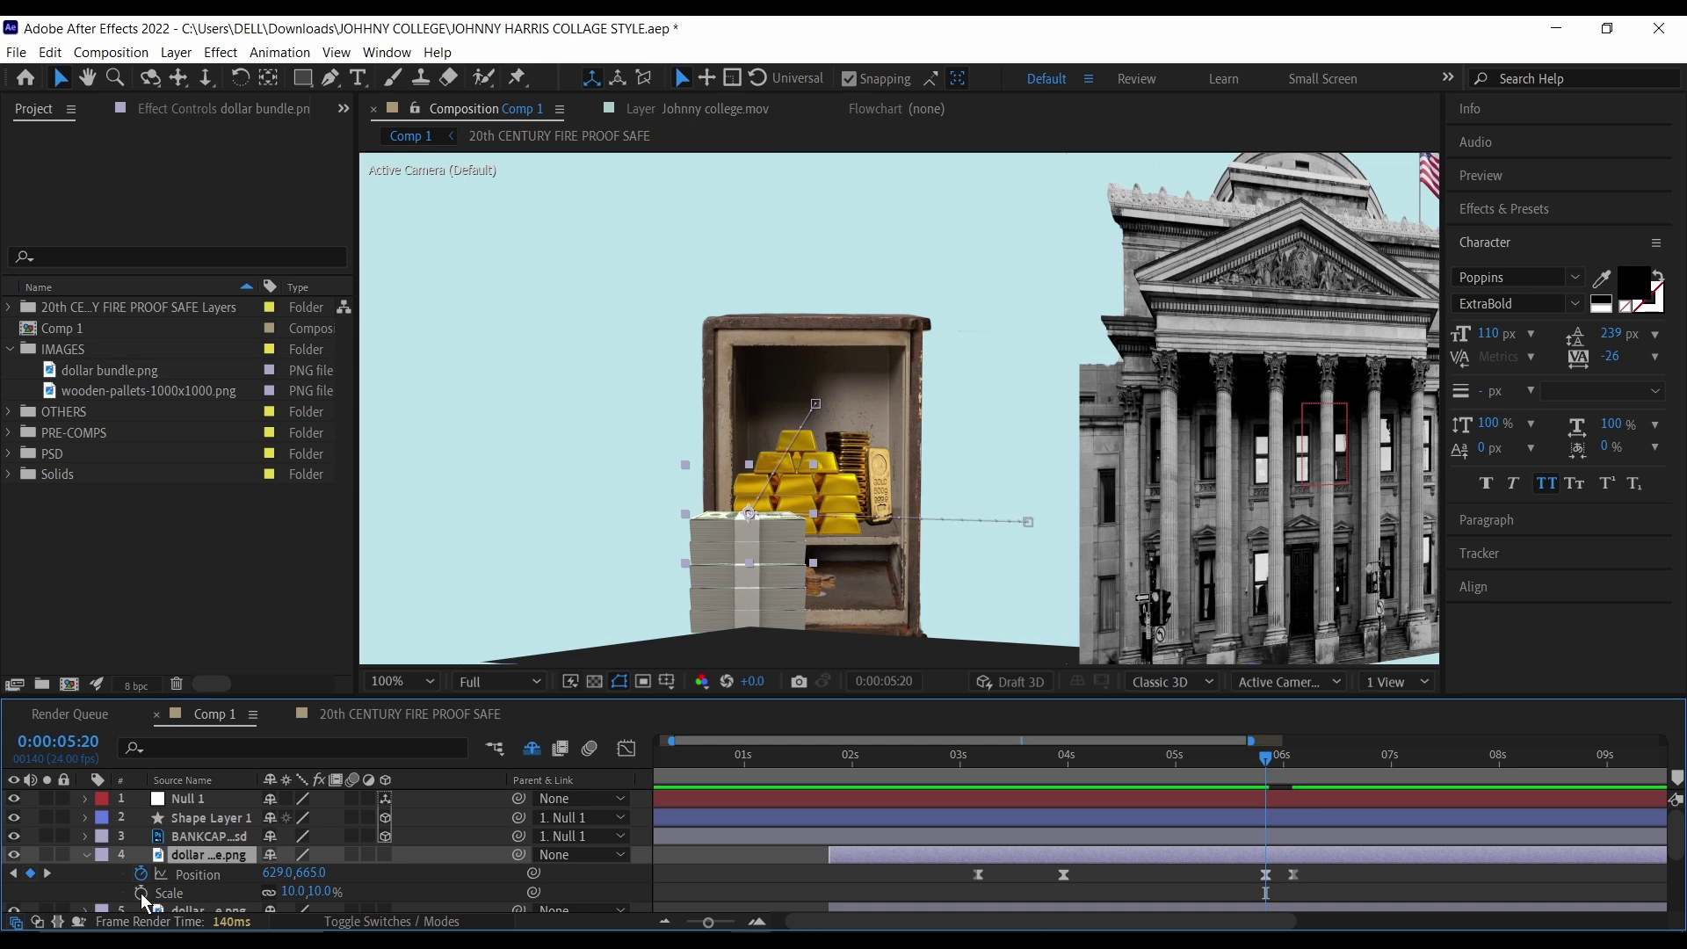
click(142, 893)
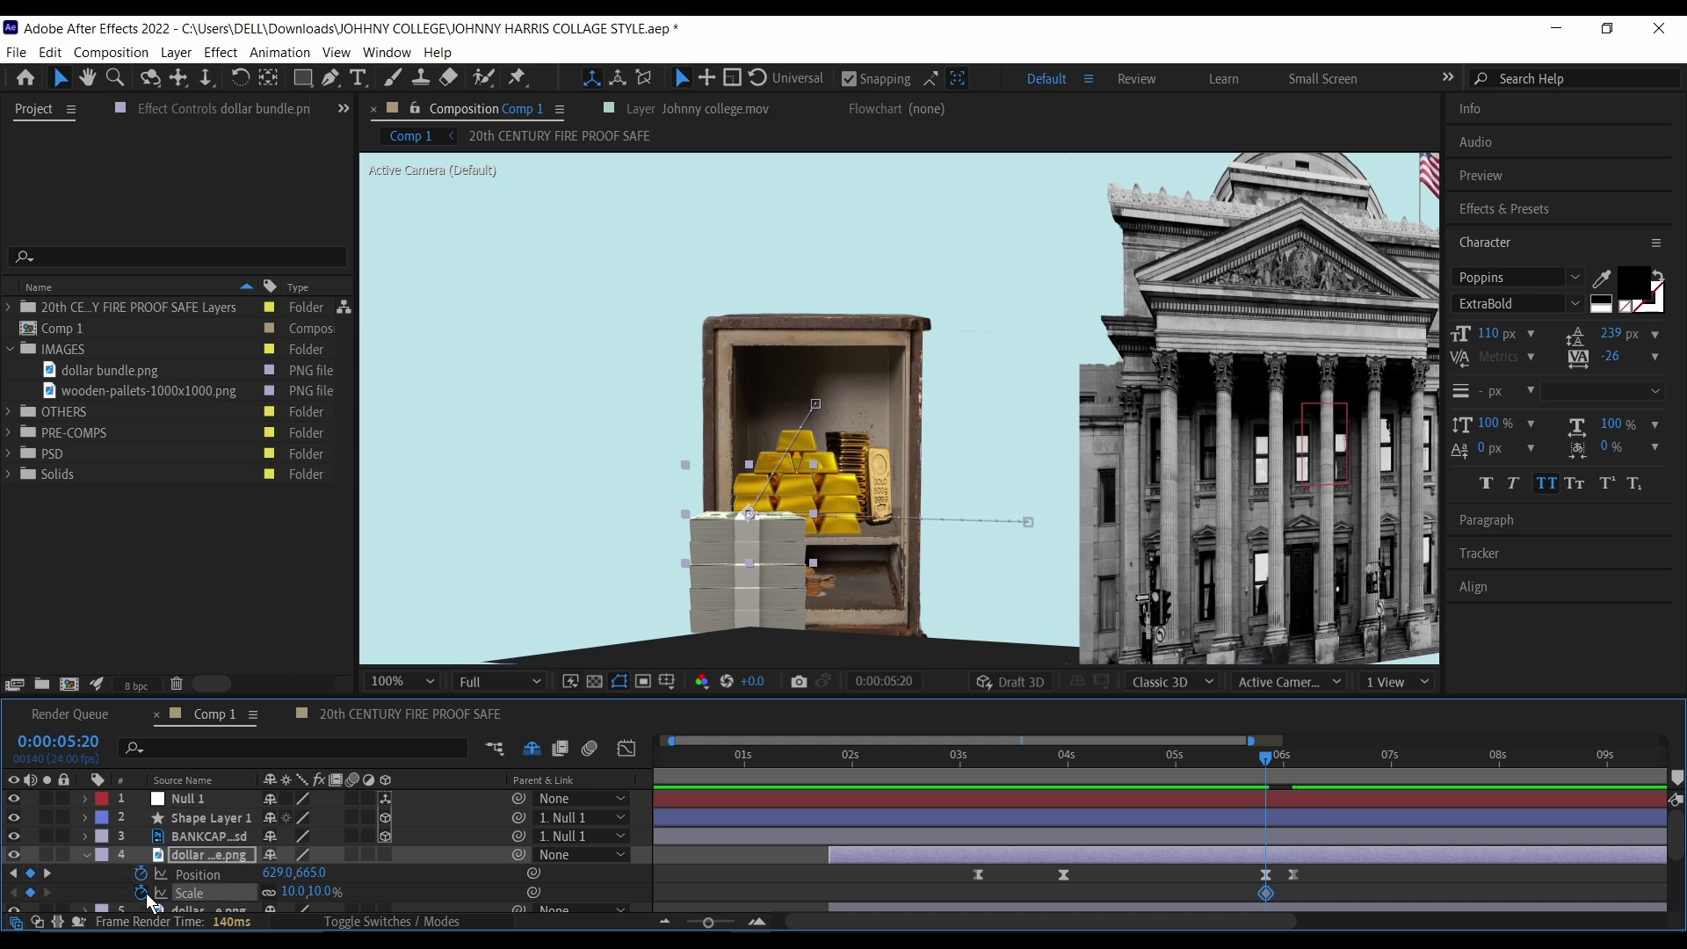
click(50, 874)
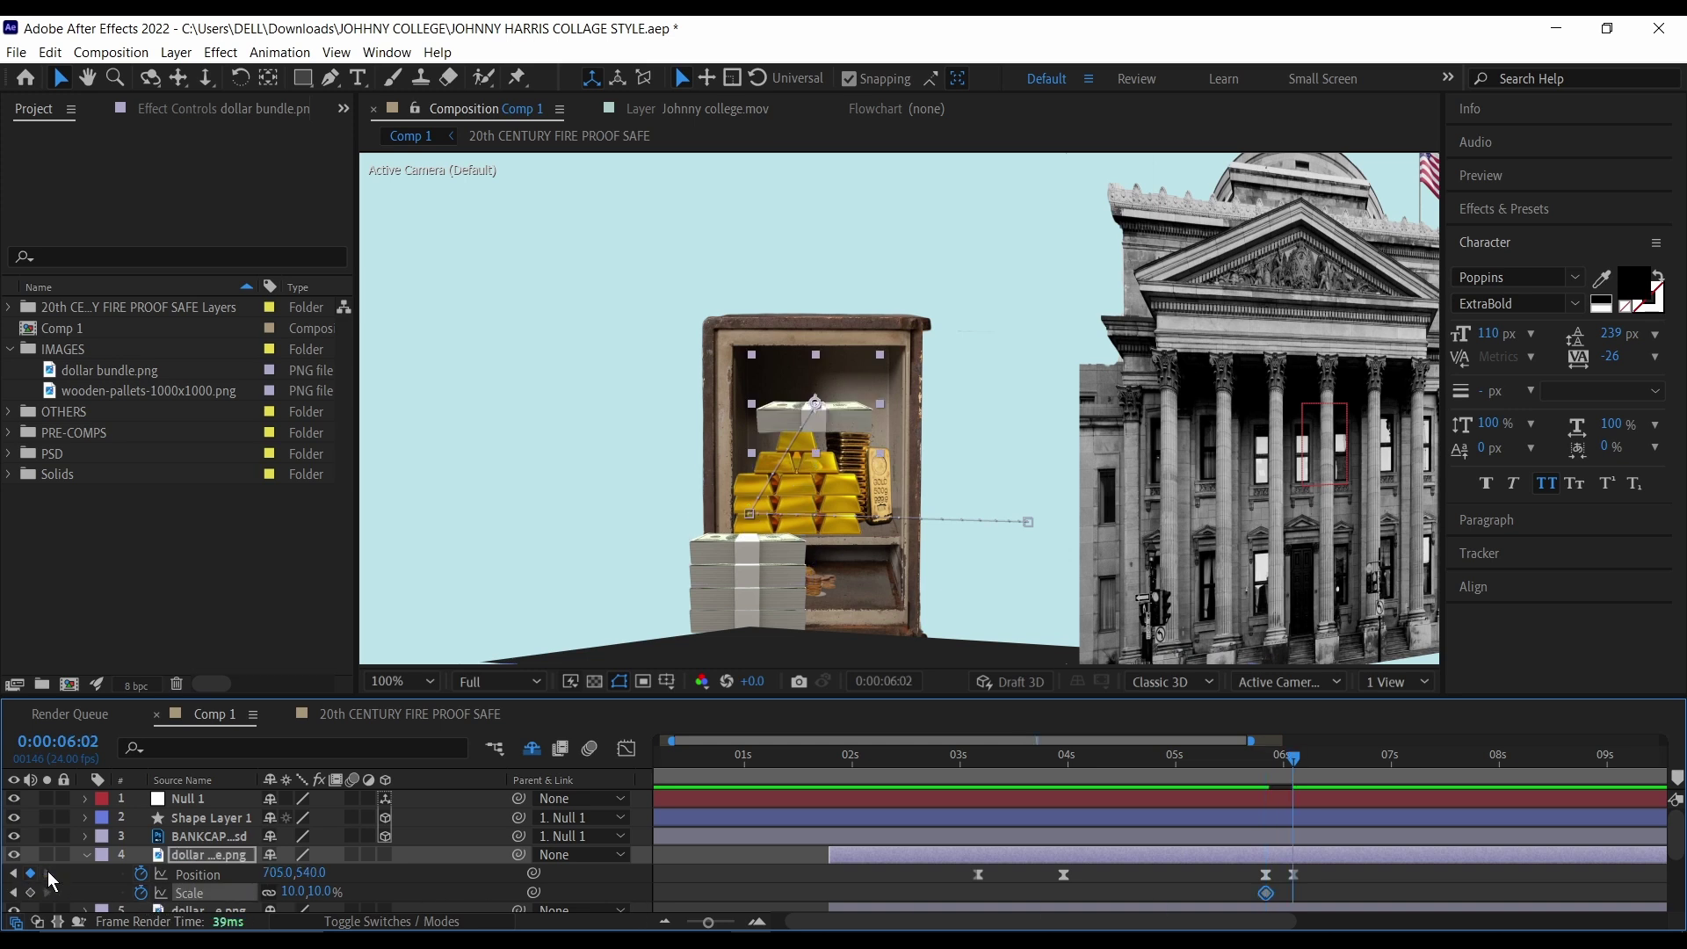
drag(291, 892, 313, 877)
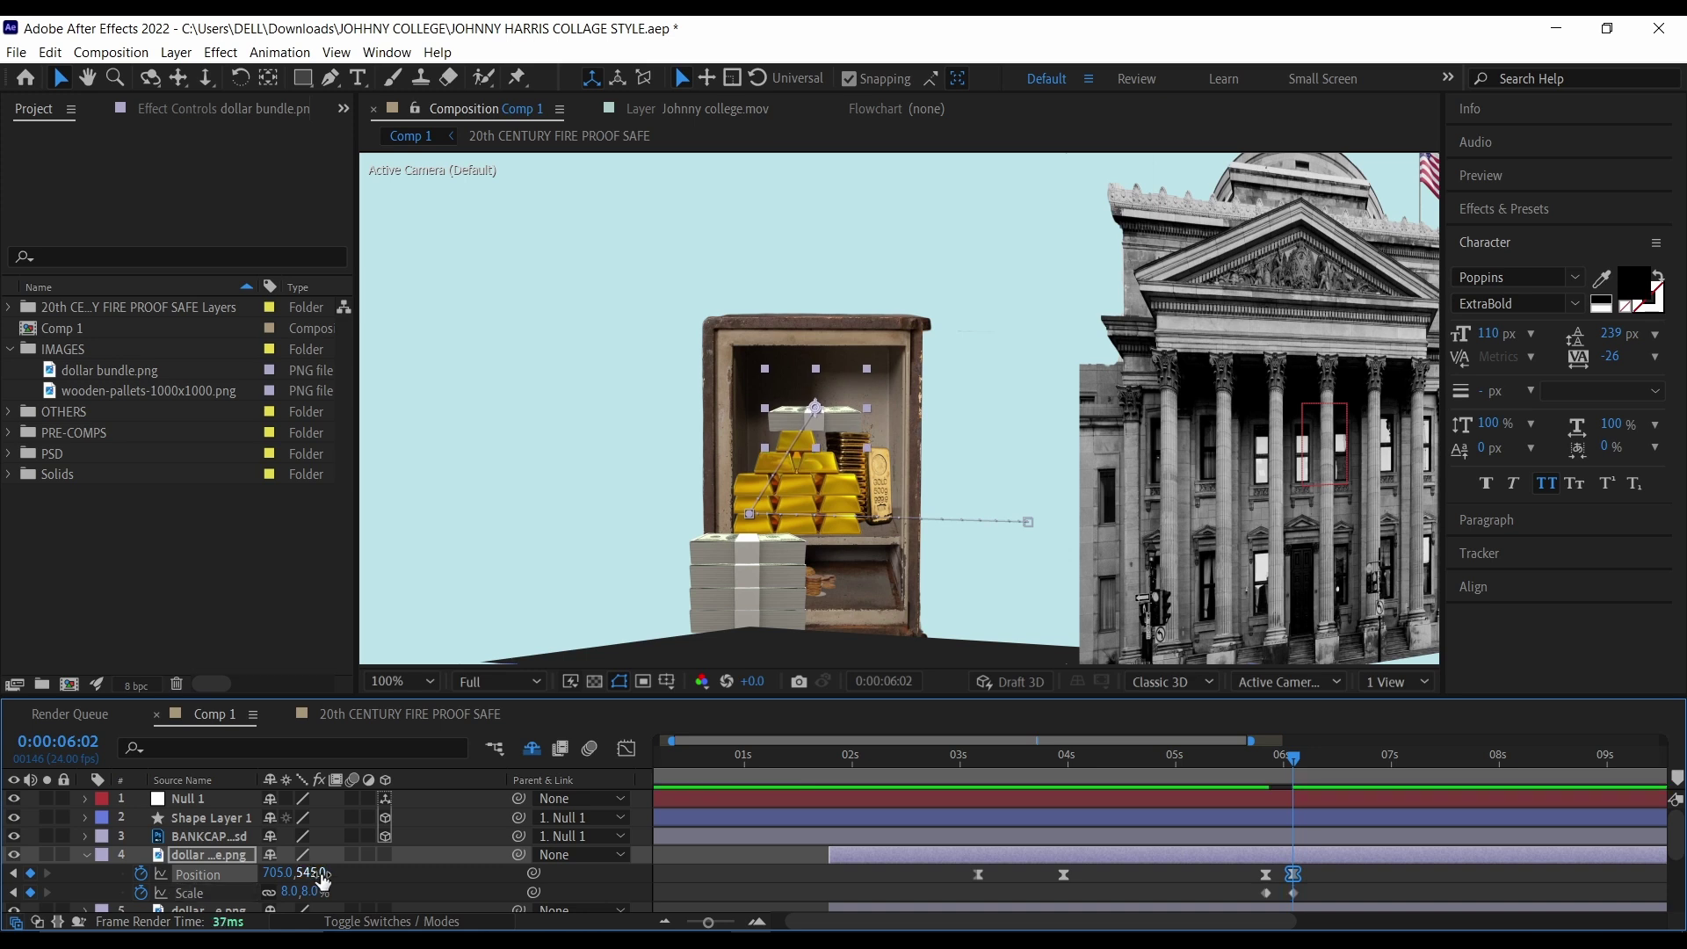
Step: Preview the top bundle moving into the safe and apply Easy Ease to its Scale keyframes
click(1242, 761)
click(1211, 765)
key(space)
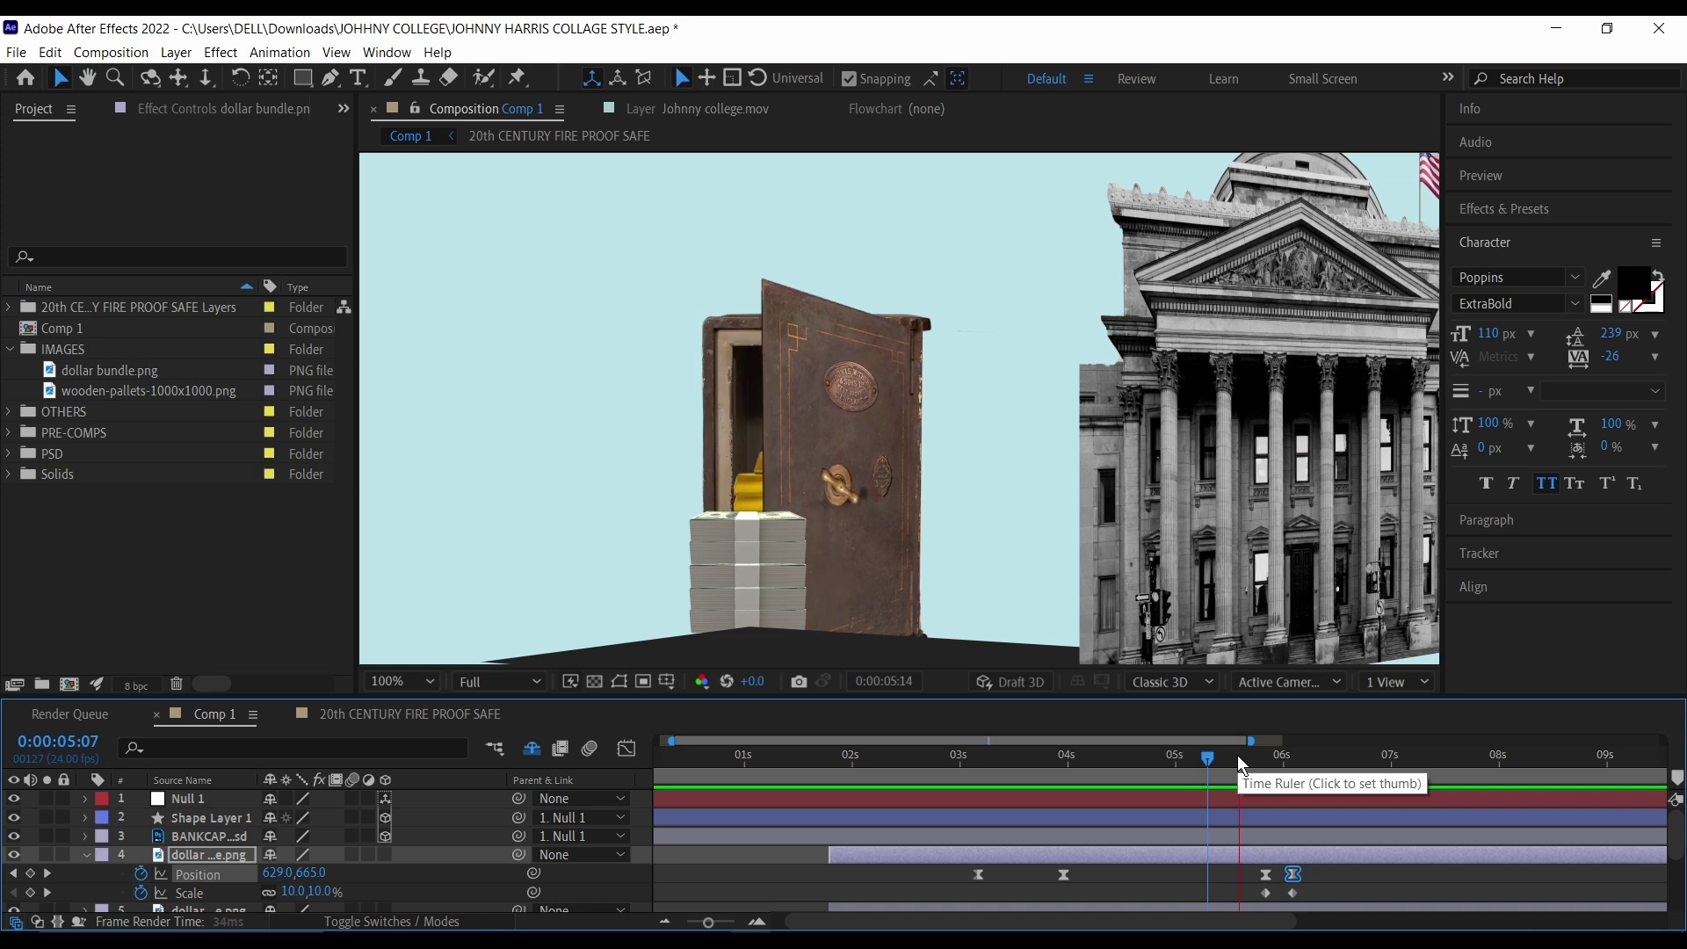
key(space)
drag(1315, 892, 1246, 904)
click(1384, 895)
key(F9)
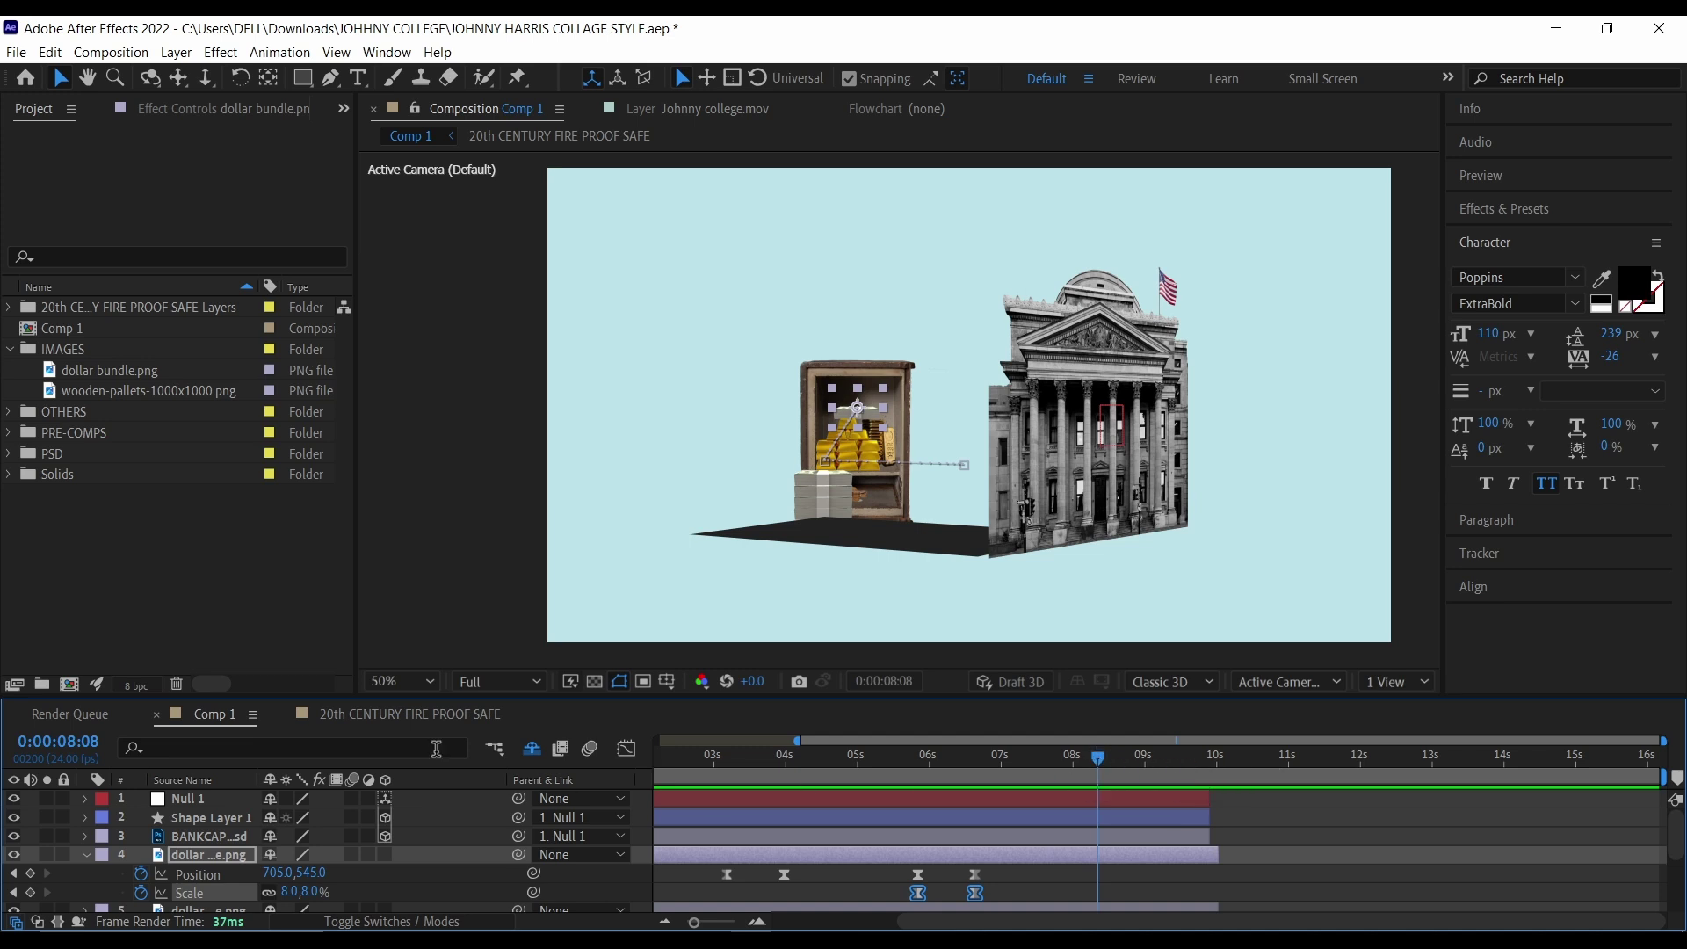
Step: In the 20TH CENTURY FIRE PROOF SAFE composition, keyframe DOOR copy's Y Rotation at 0:00:08:08 and remove DOOR KNOB's Z Rotation keyframe there
click(386, 715)
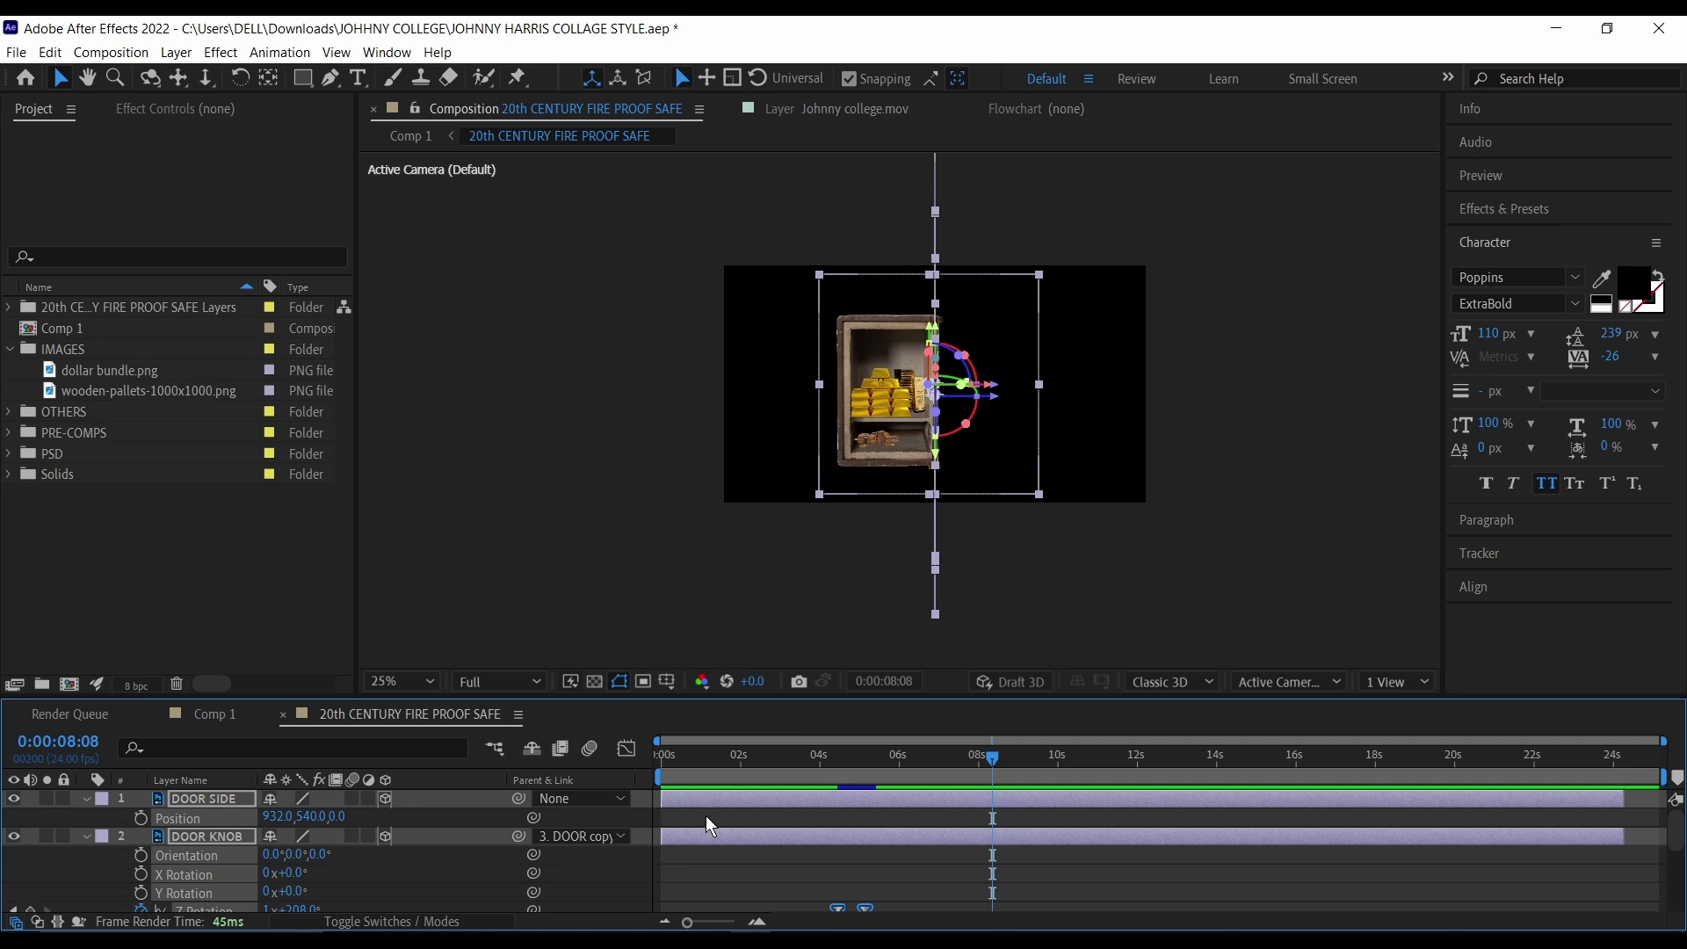
scroll(1017, 839, down, 3)
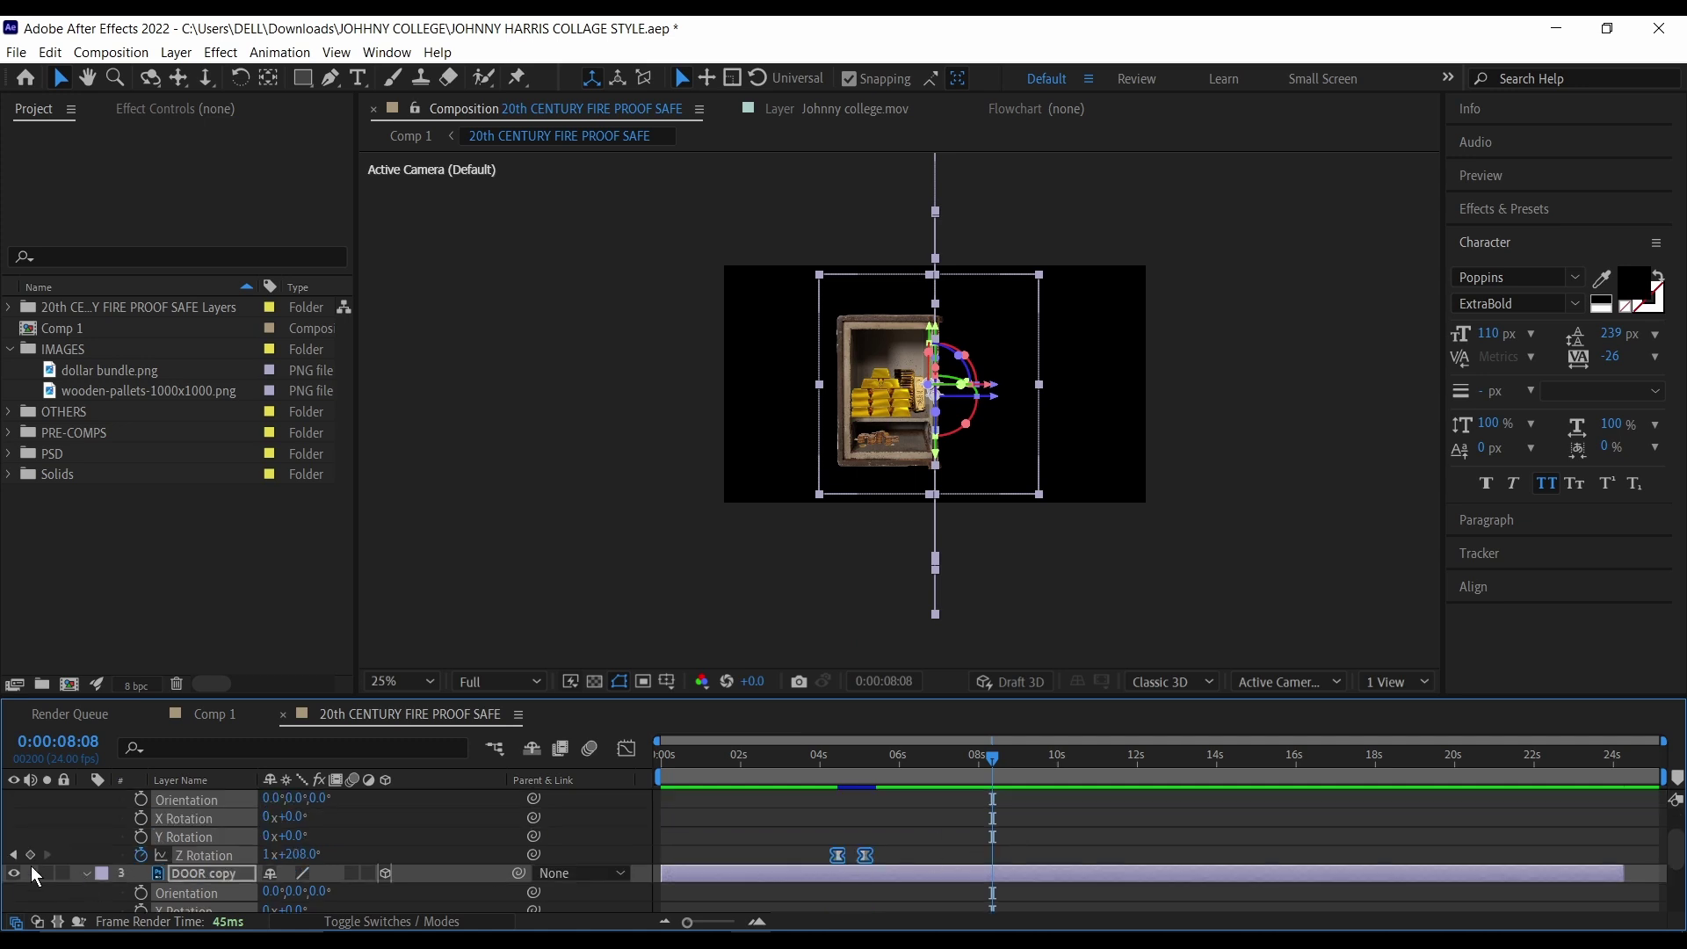
scroll(141, 874, down, 4)
scroll(1060, 817, up, 3)
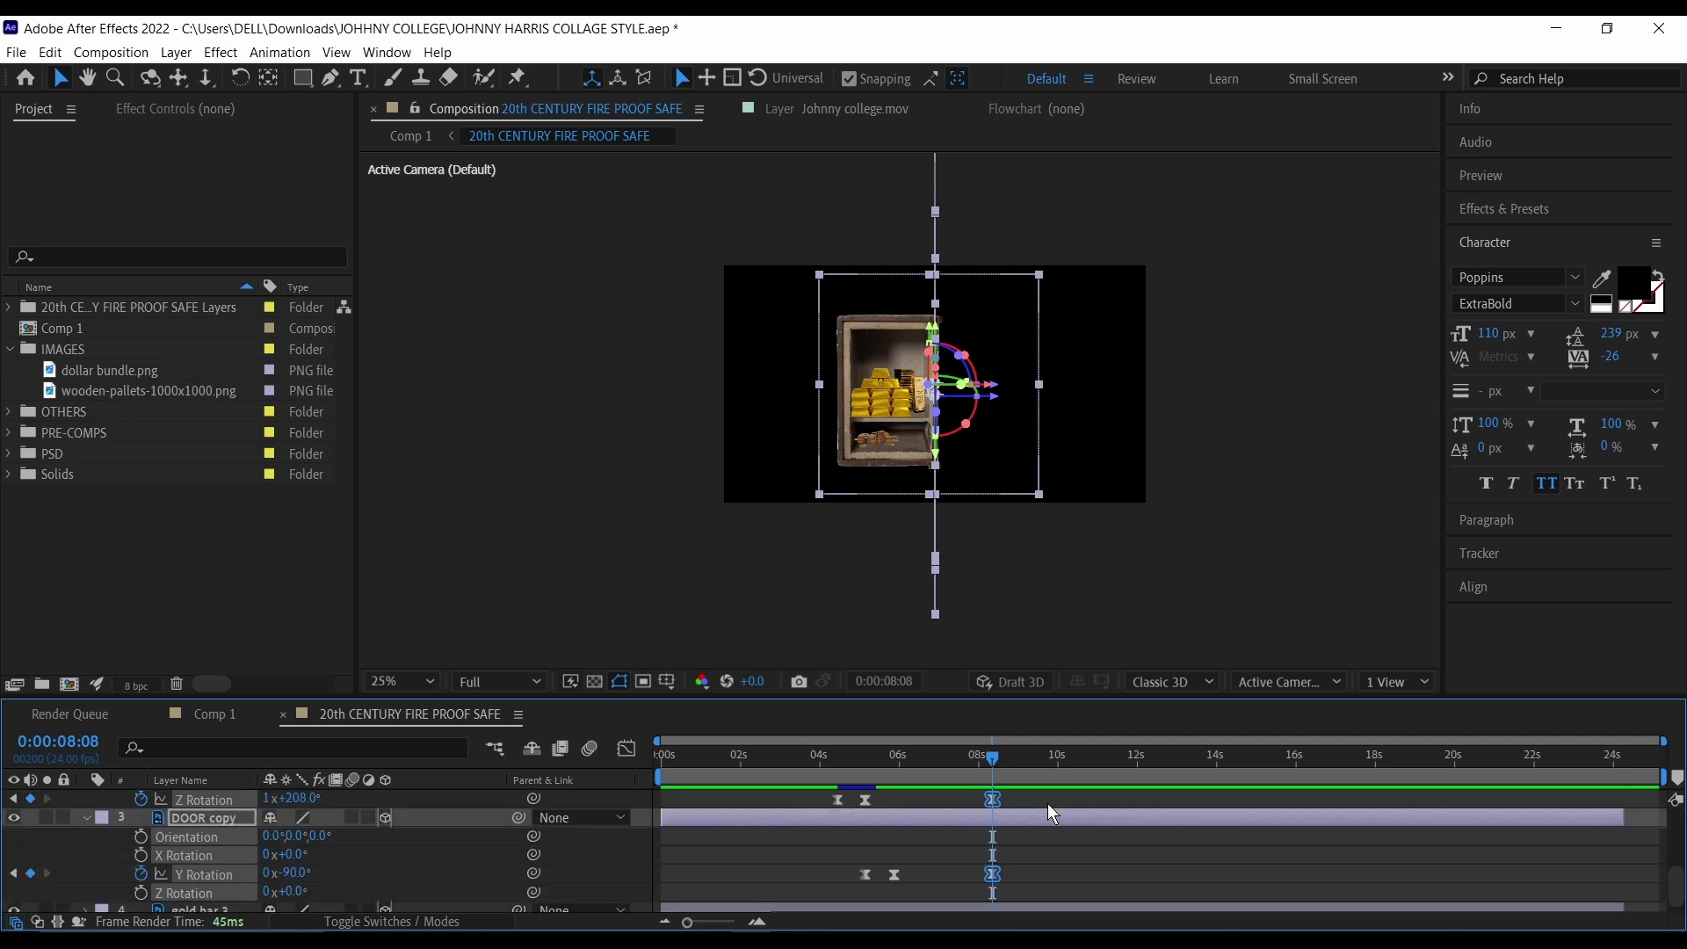
click(1000, 825)
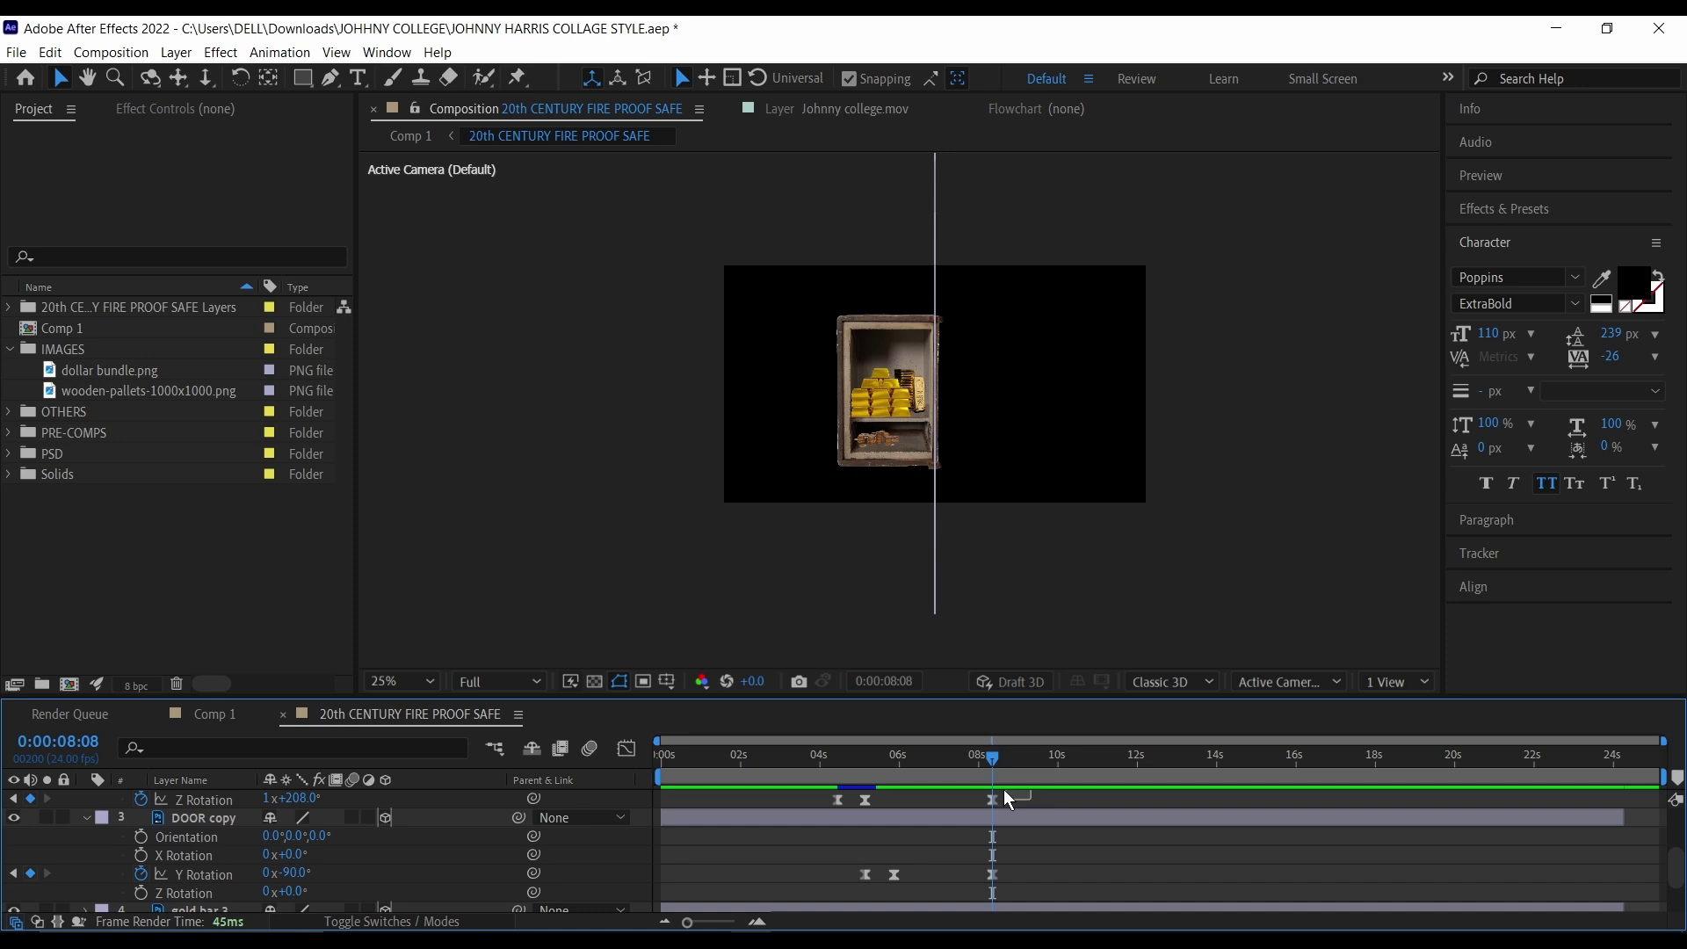
scroll(978, 789, up, 3)
click(989, 835)
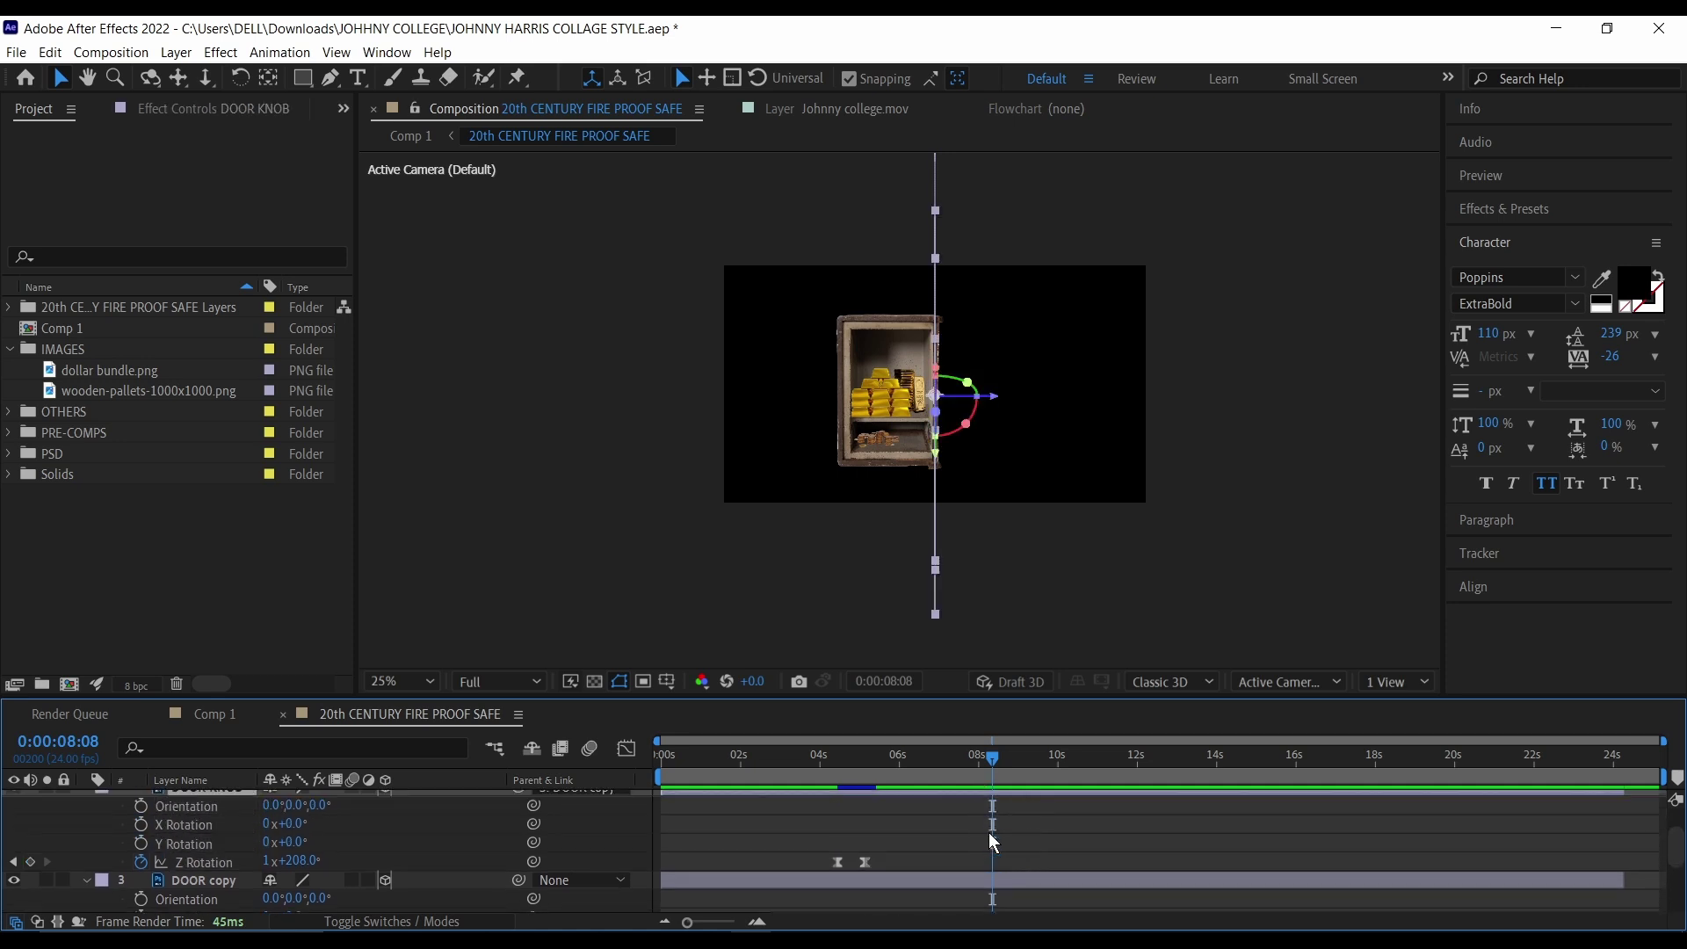
Step: At 0:00:09:02, set the DOOR copy layer's Y Rotation to 0° to close the safe door
drag(999, 754, 1021, 754)
scroll(1080, 876, down, 3)
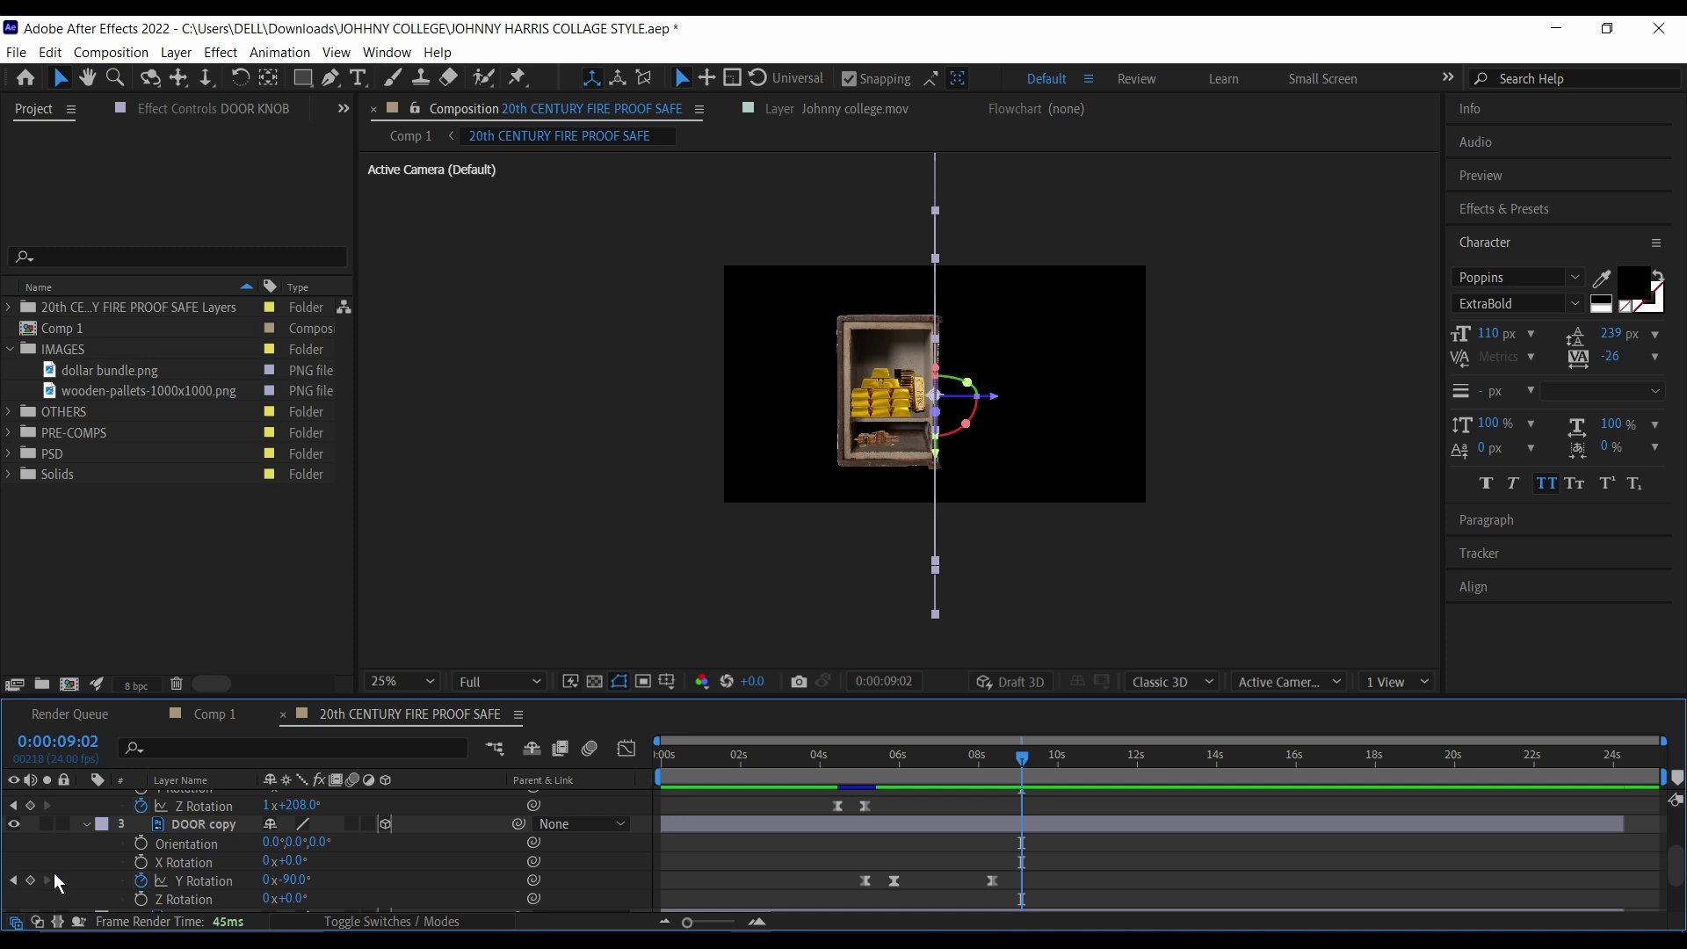
click(280, 882)
text(0)
key(Return)
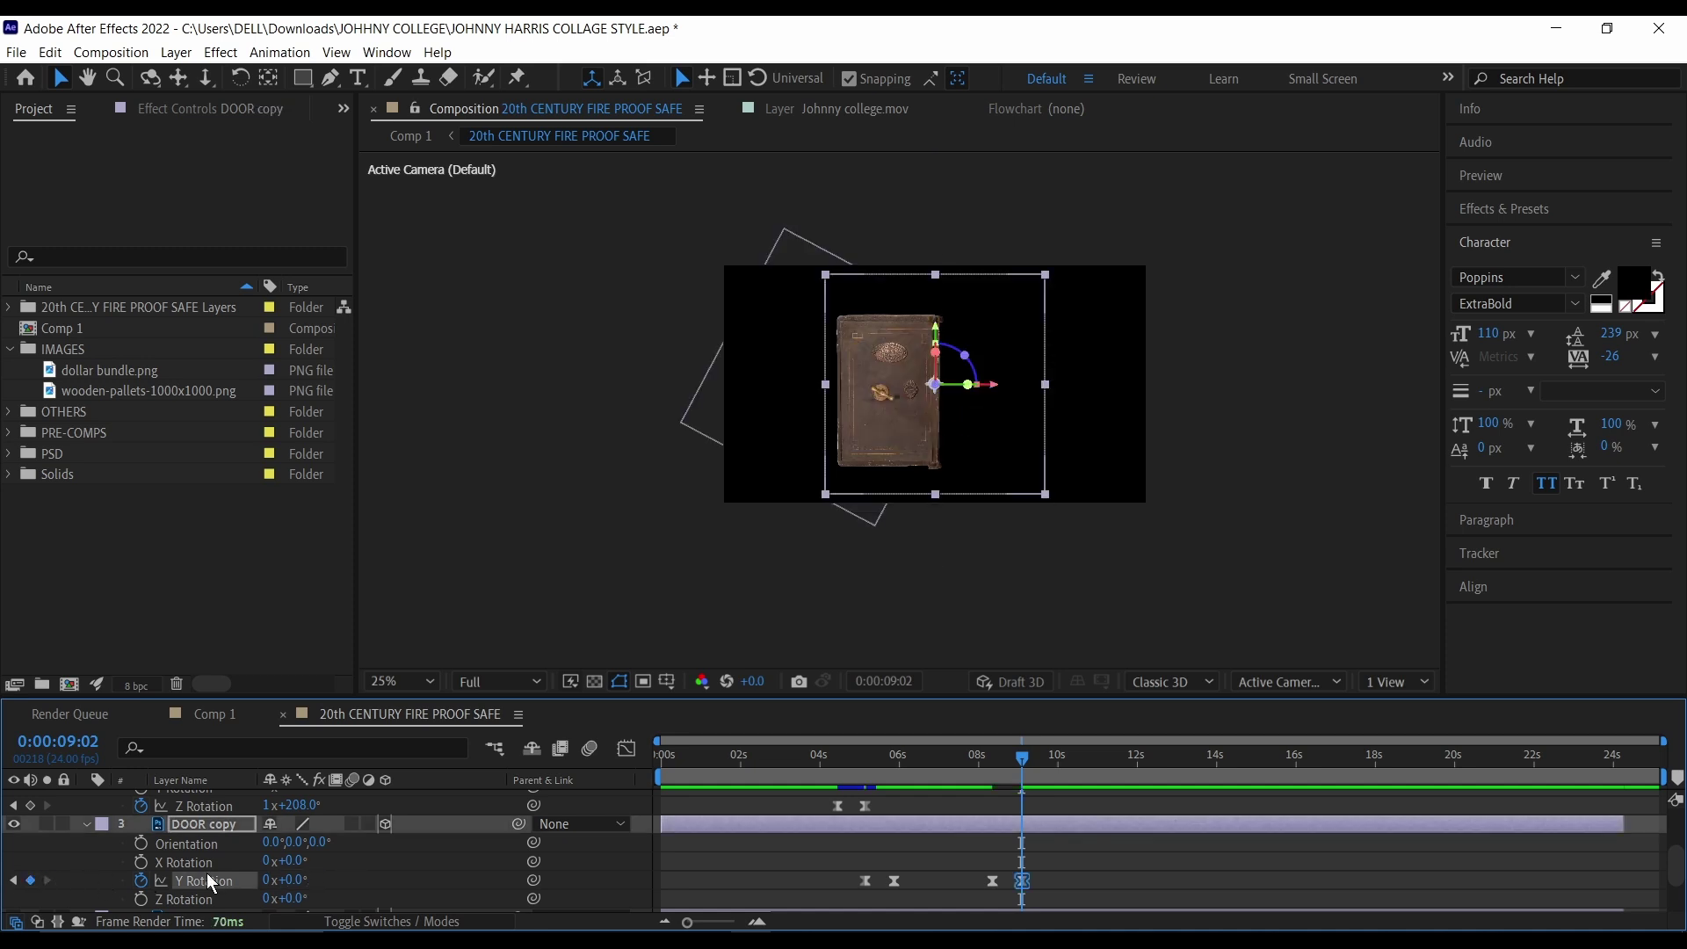
Step: In Comp 1 at 0:00:08:11, draw a rectangular mask on the top dollar bundle layer around the bundle inside the open safe
click(213, 718)
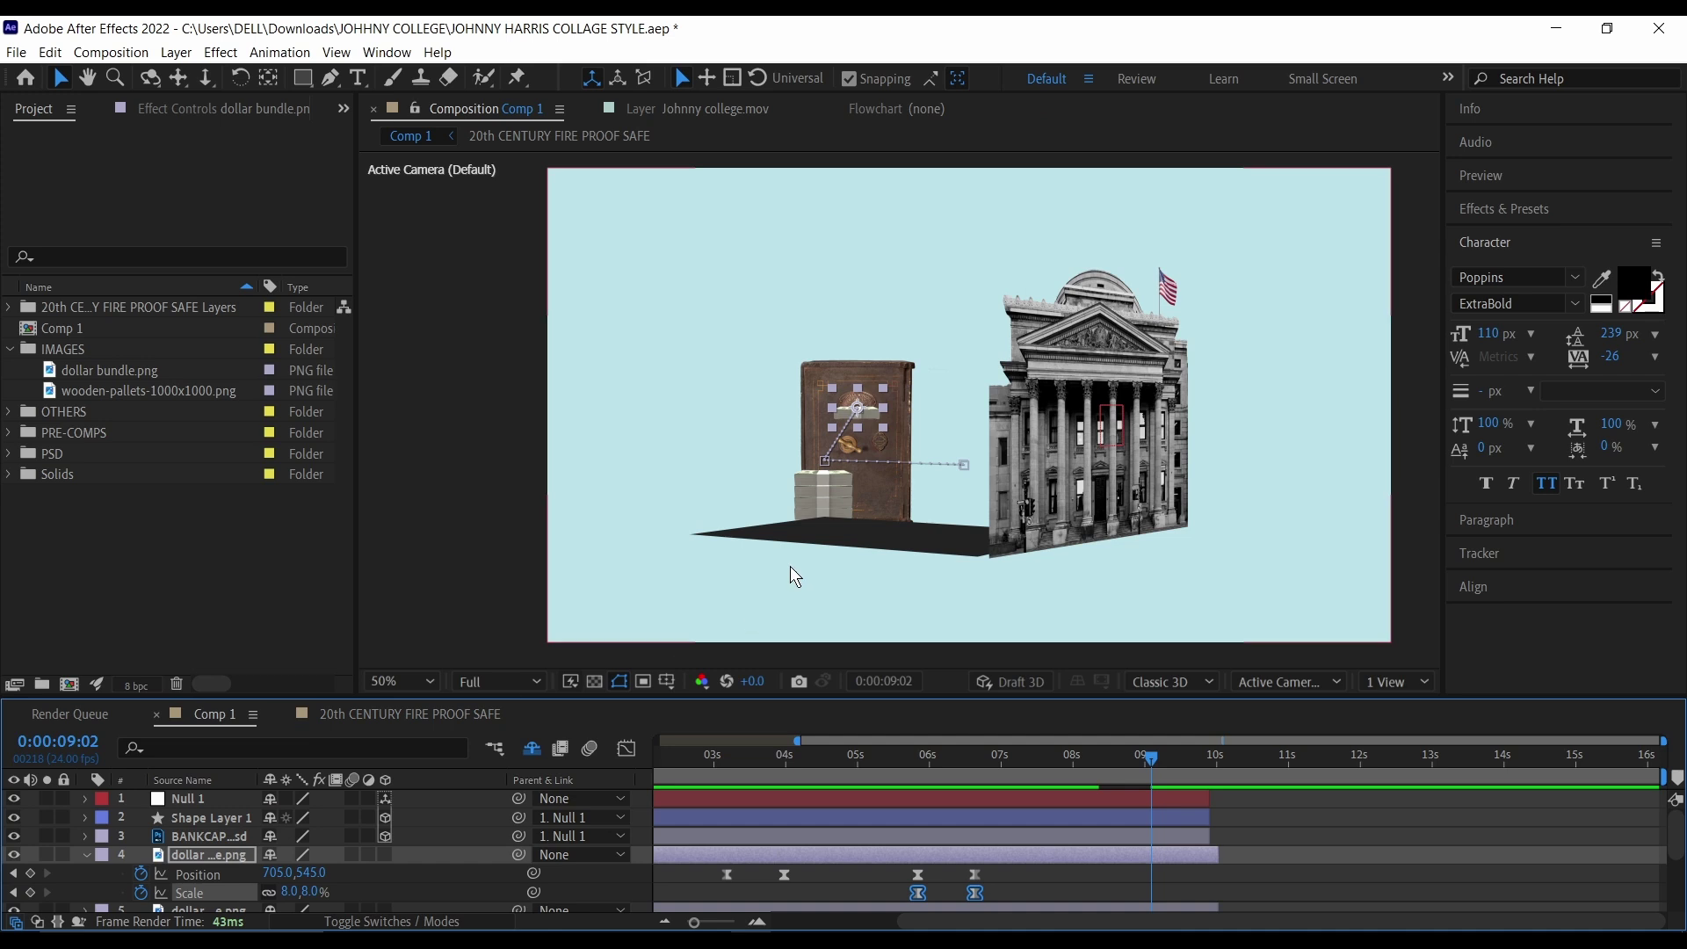
scroll(840, 404, up, 2)
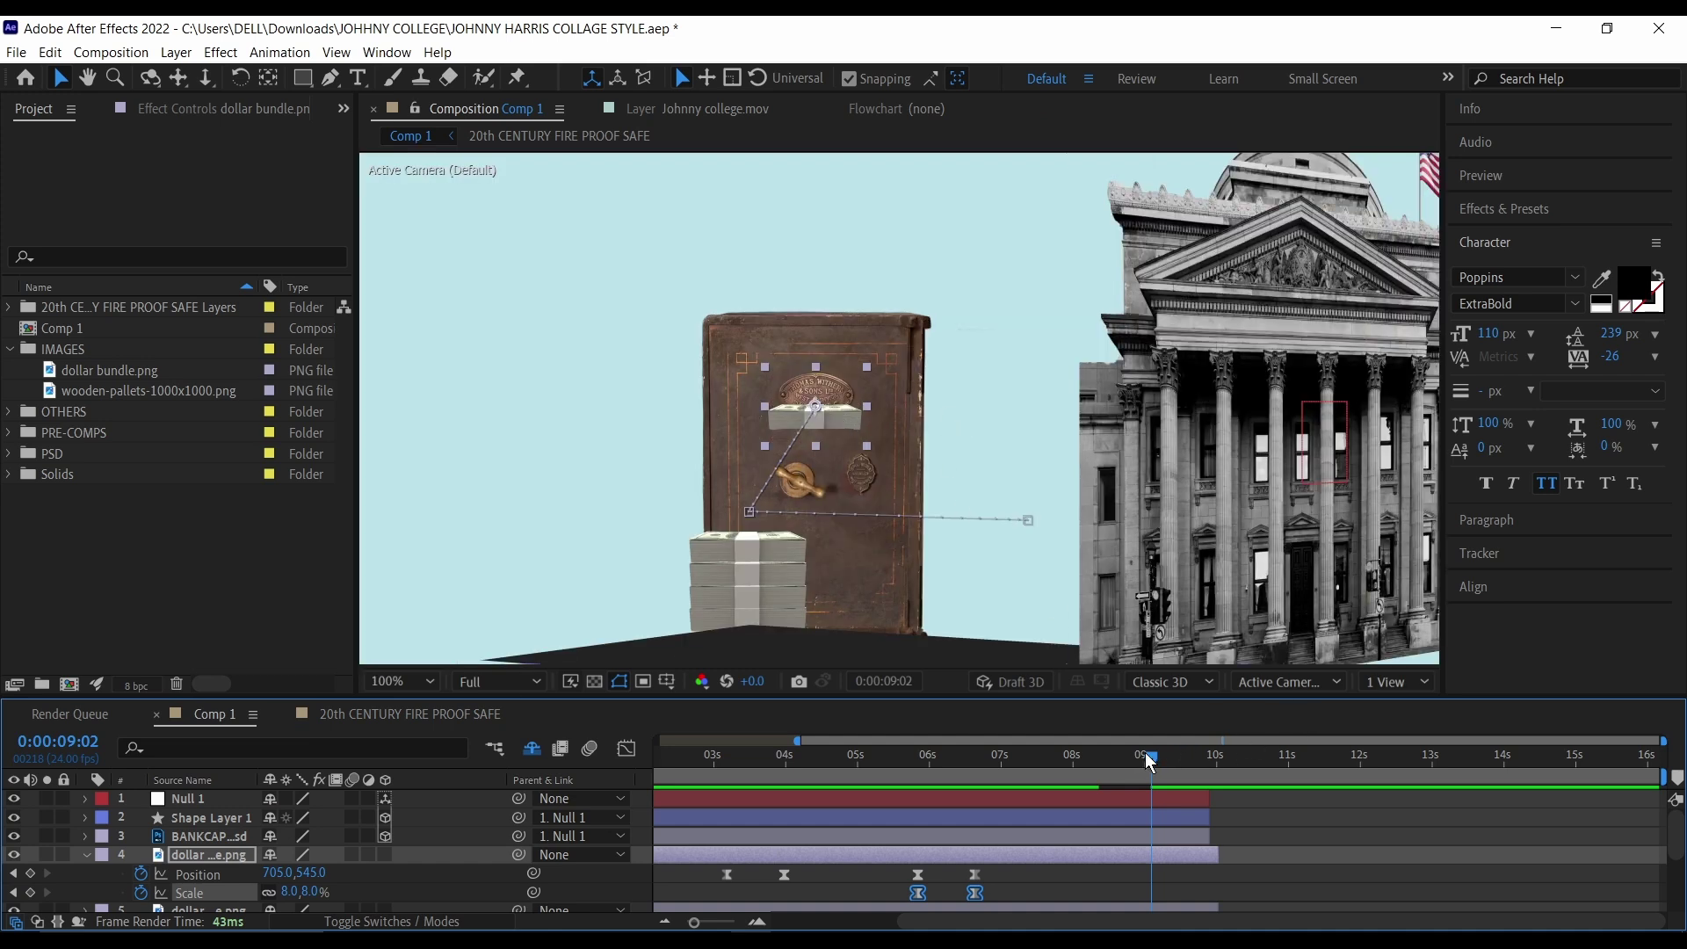
drag(1138, 753, 1099, 750)
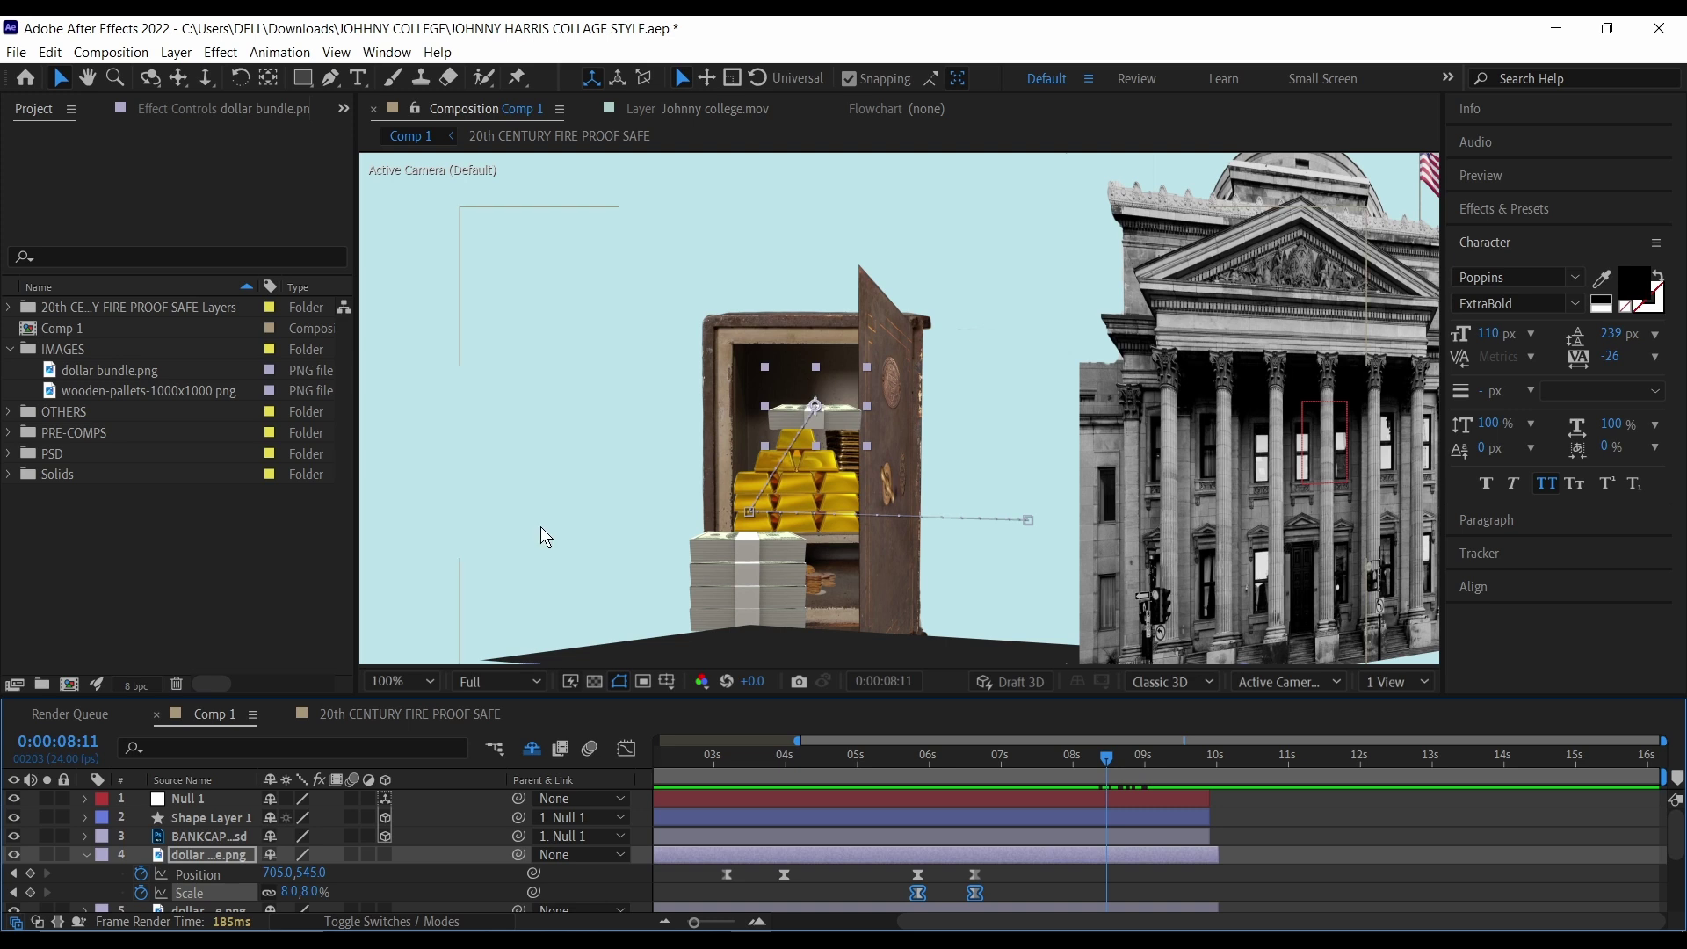
click(190, 849)
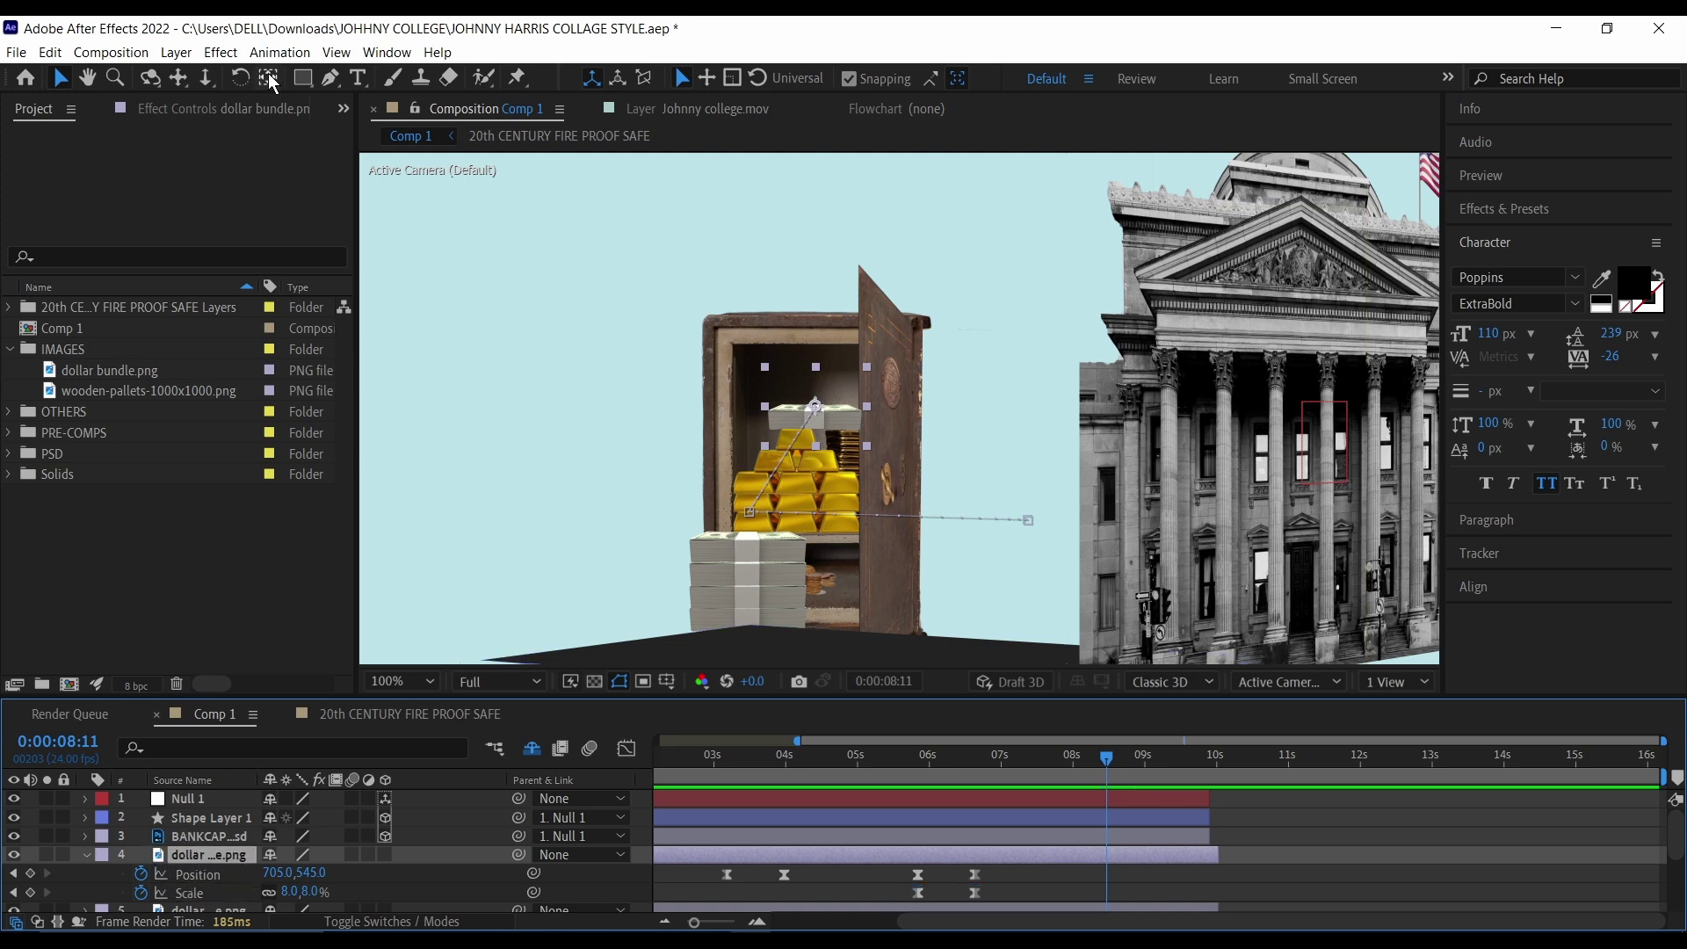
click(307, 79)
click(309, 77)
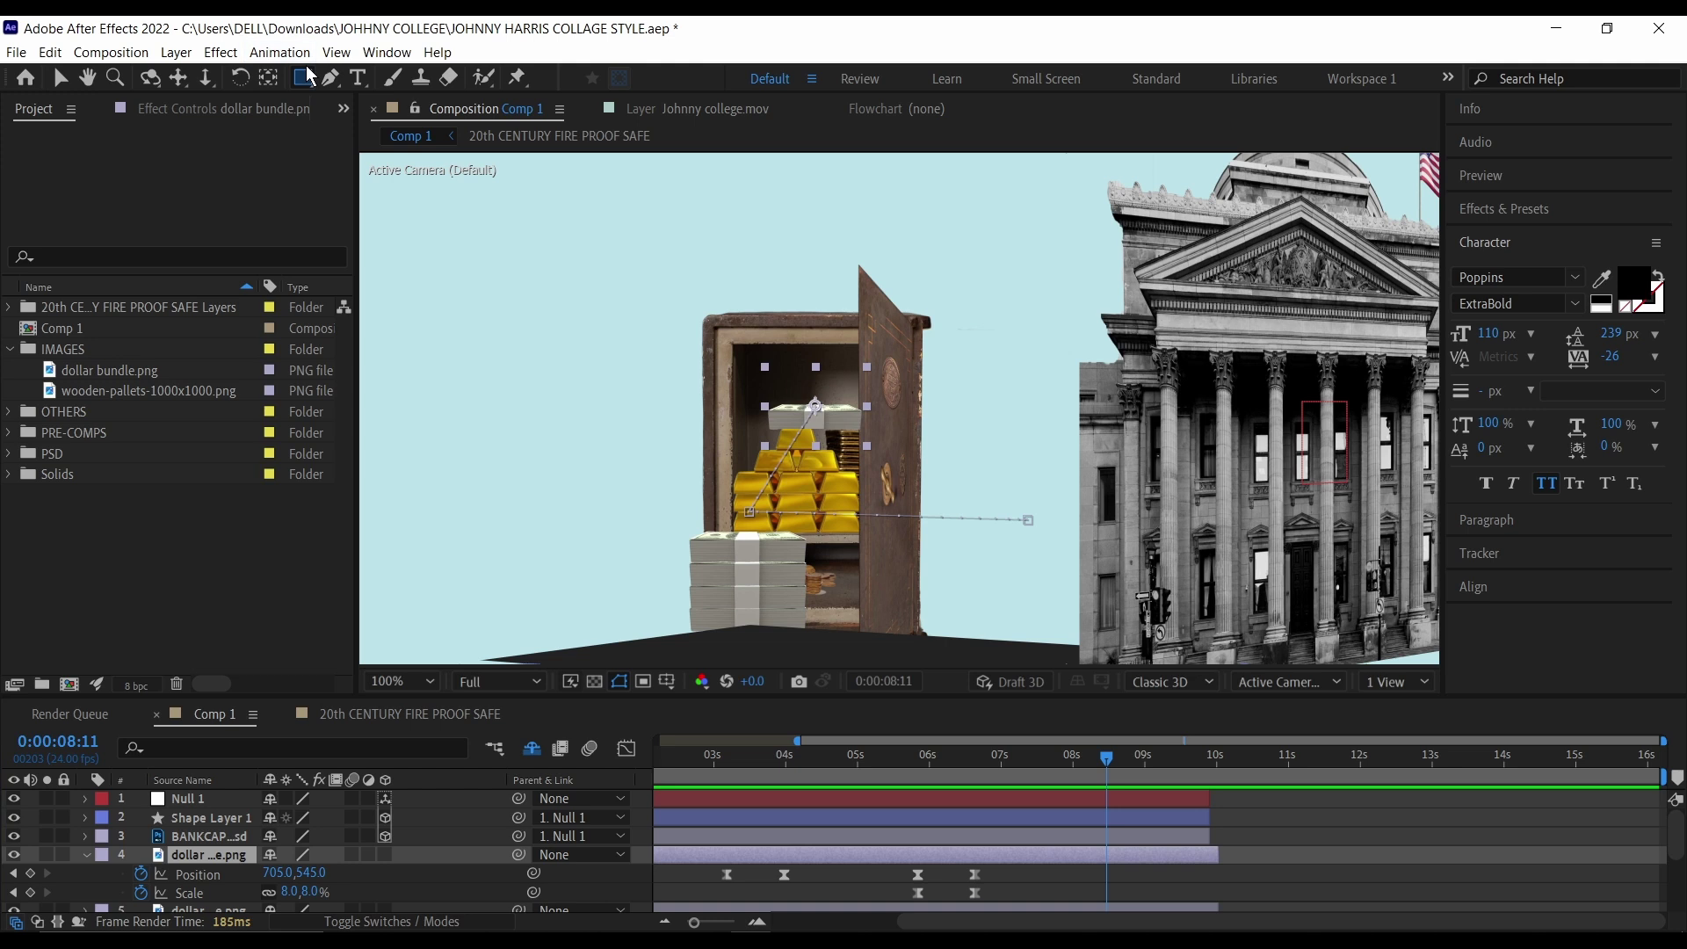
click(395, 78)
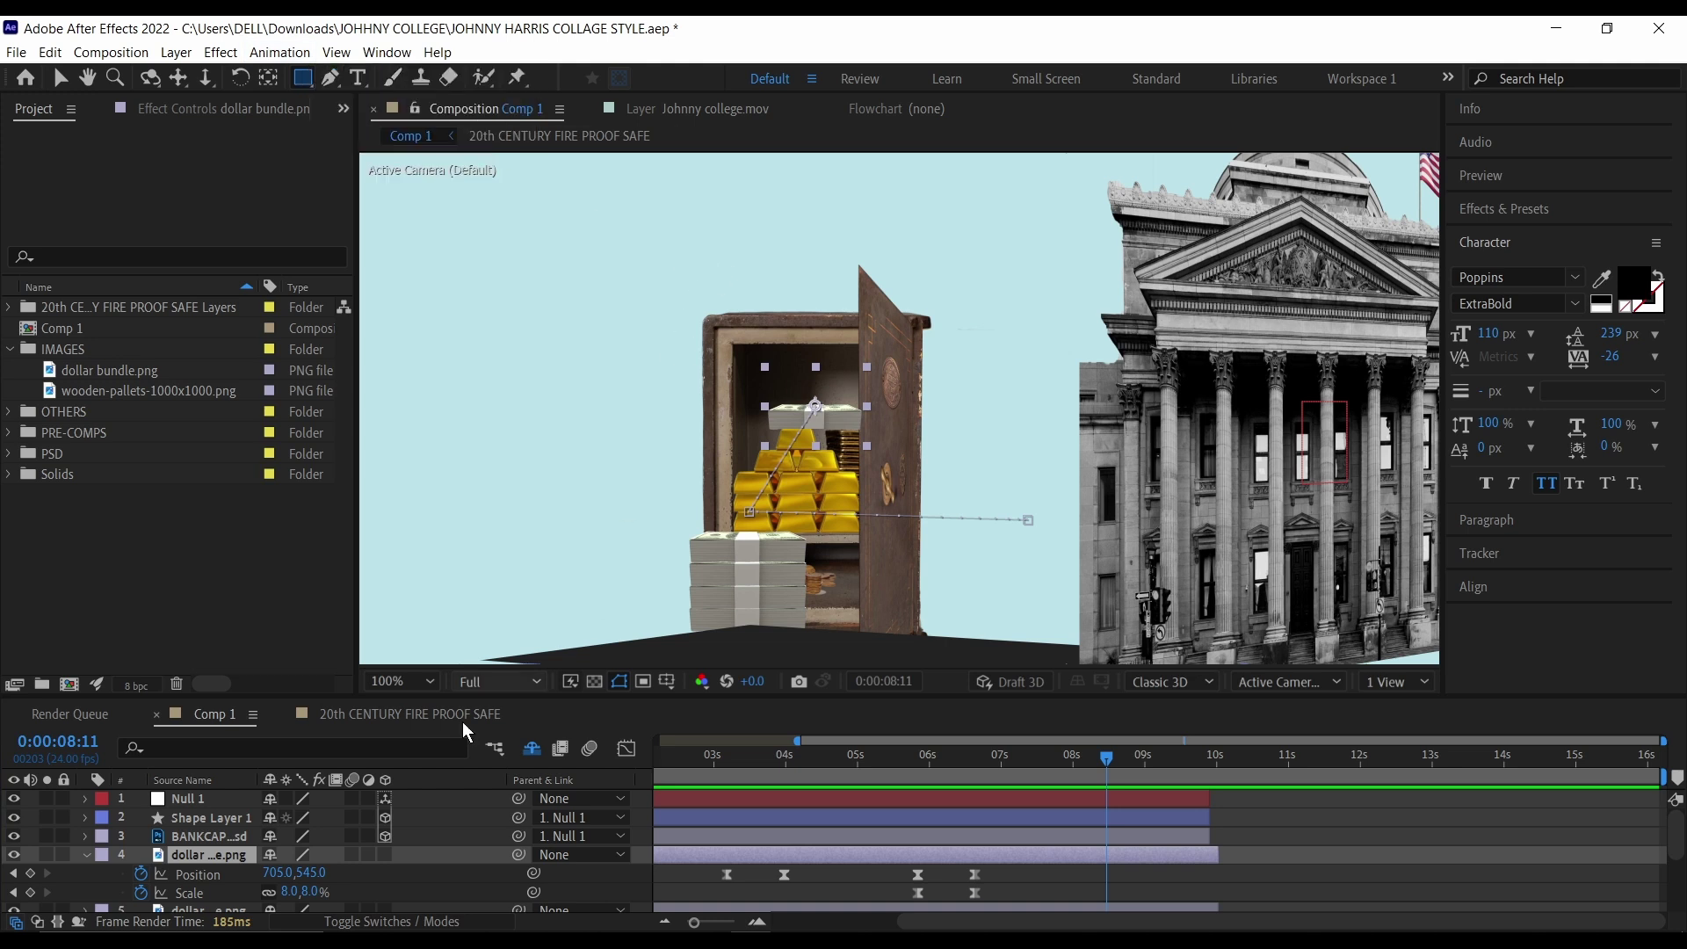
drag(733, 362, 859, 445)
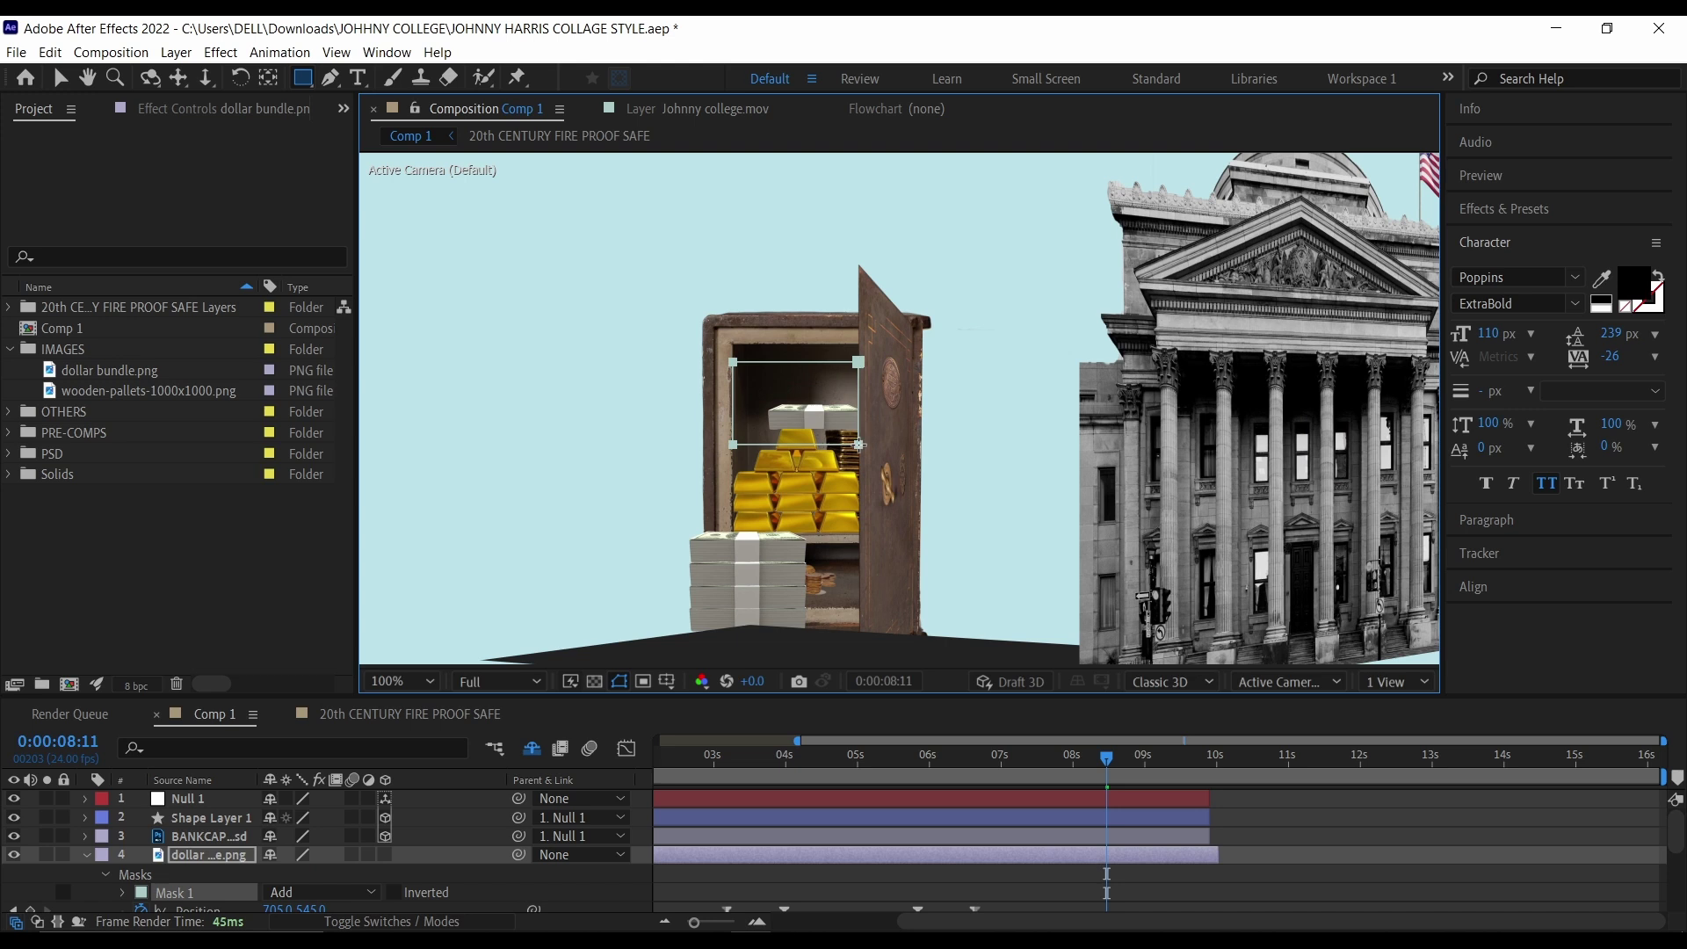
Step: Keyframe the bundle's Mask Path at 0:00:08:11, and at 0:00:08:12 pull the mask's right side in to the closing door's edge
scroll(147, 872, down, 2)
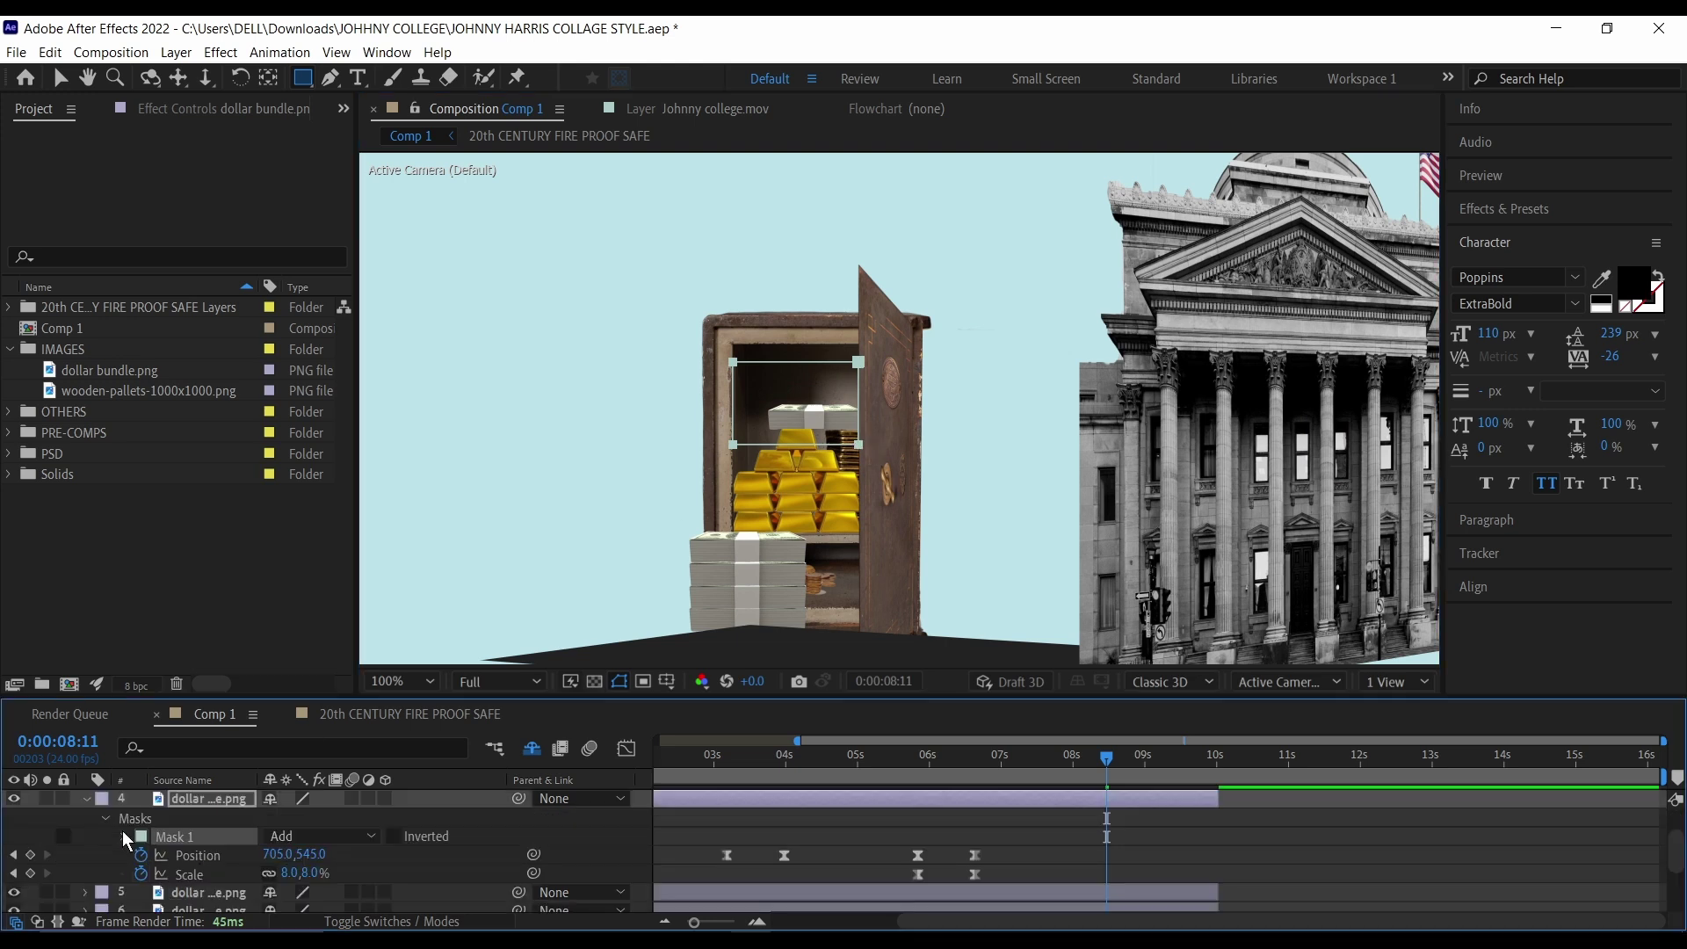
click(125, 837)
click(162, 845)
drag(1105, 762, 1107, 770)
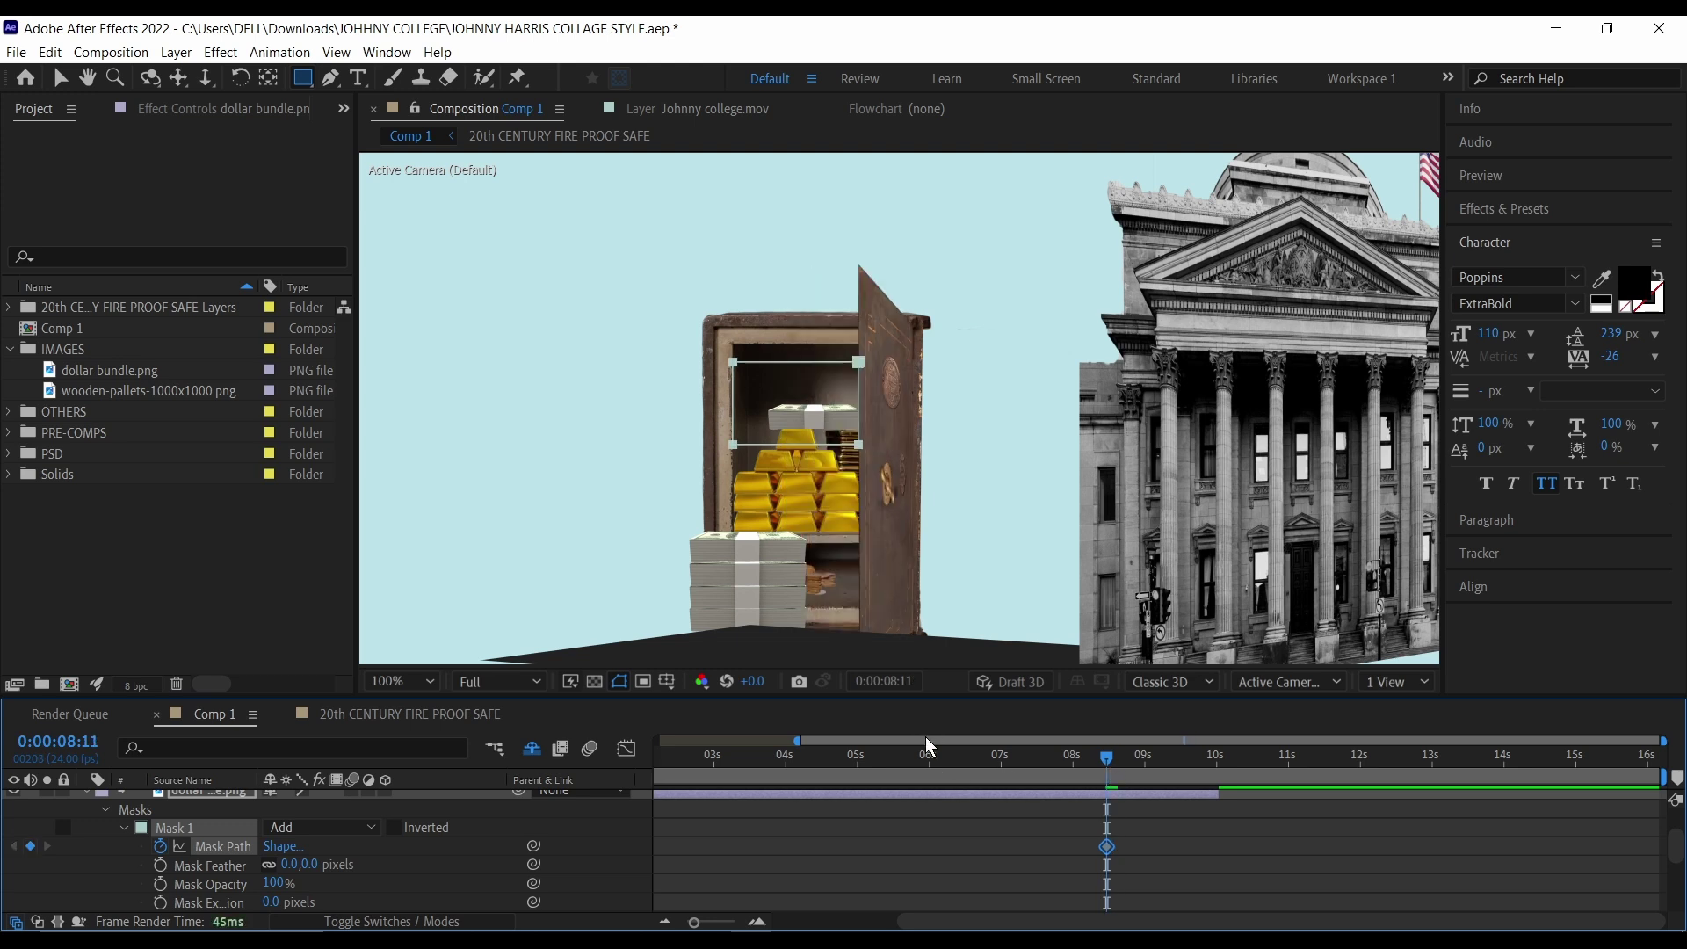
key(Page_Down)
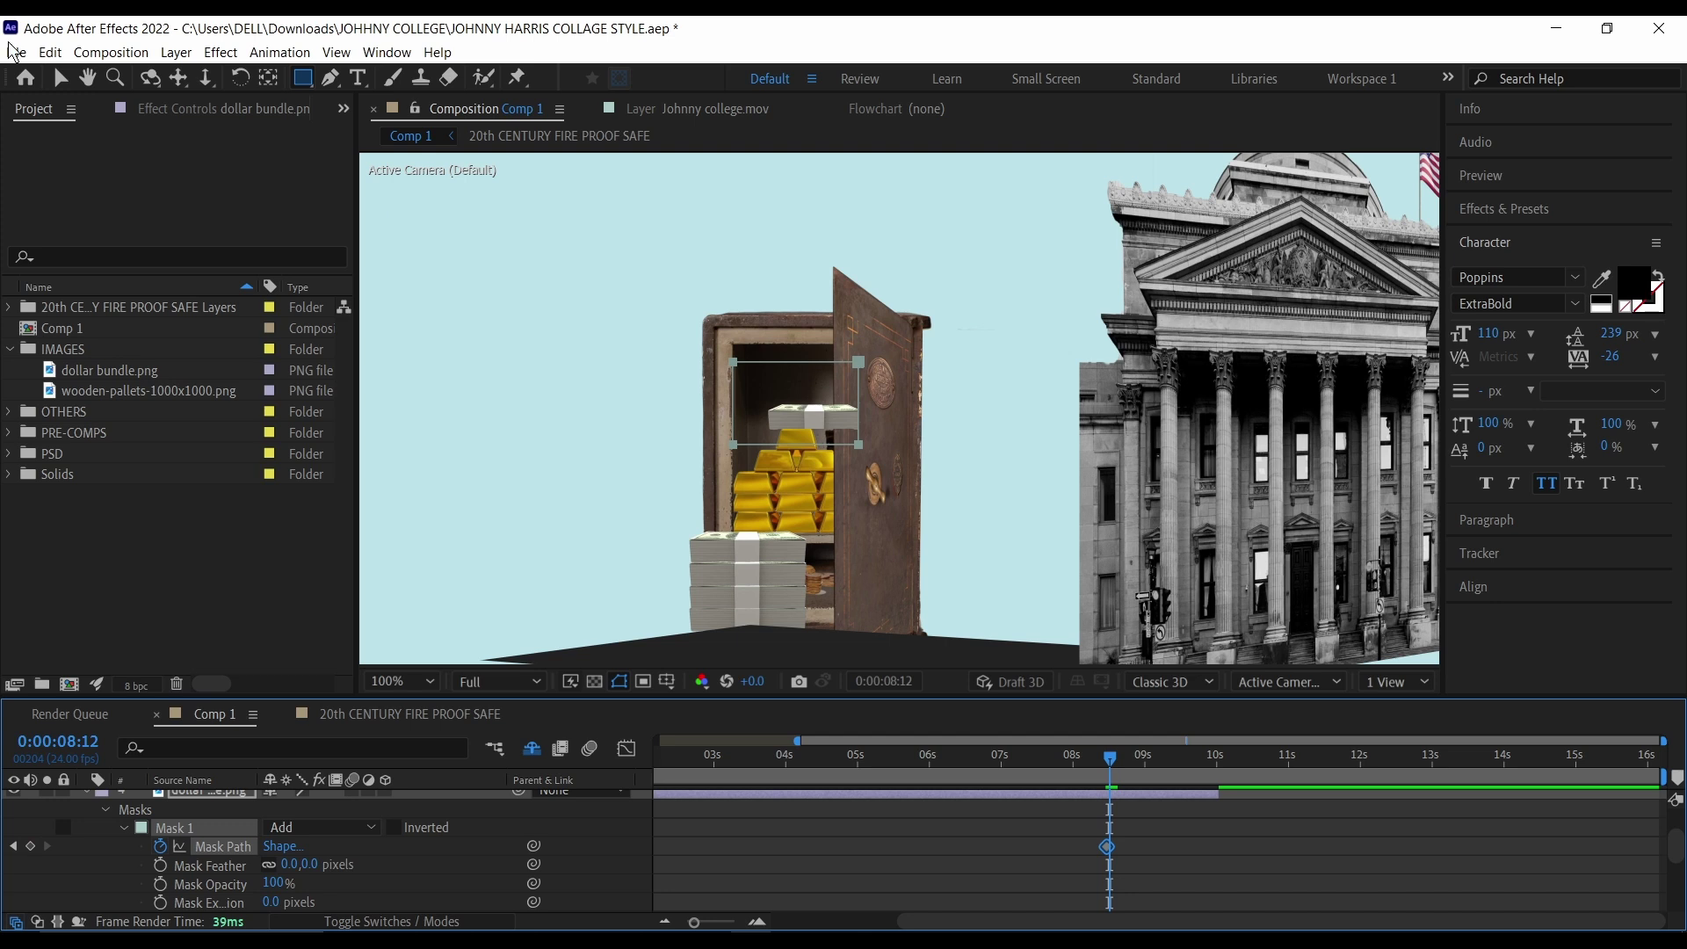
click(60, 78)
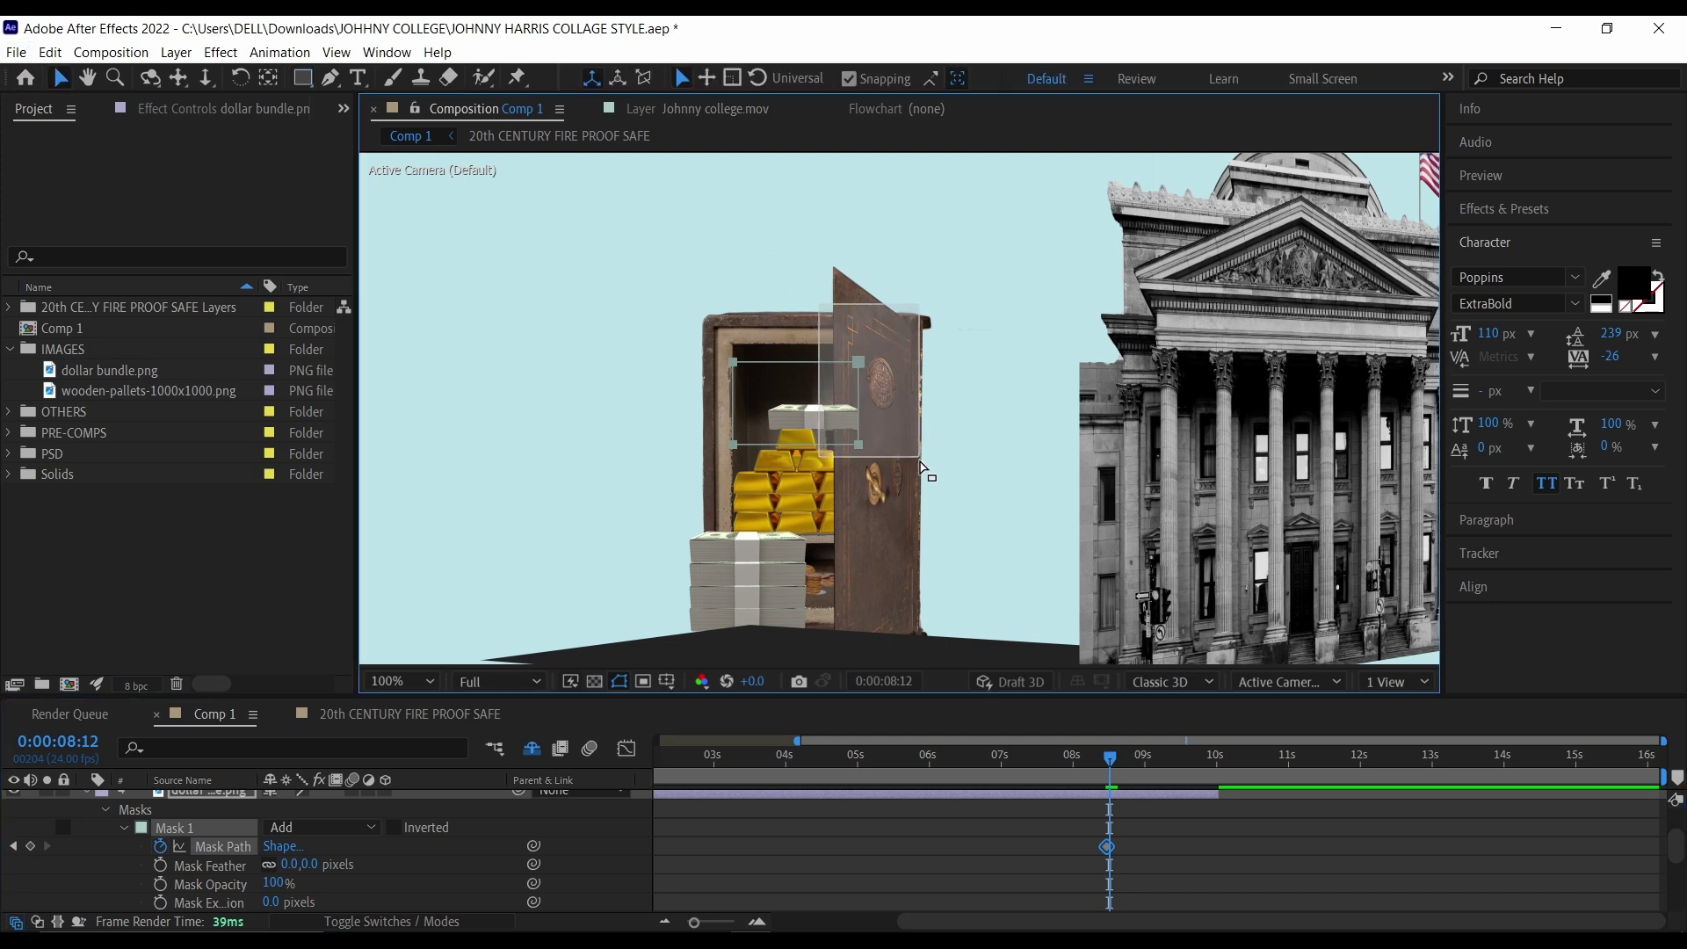
drag(859, 444, 835, 443)
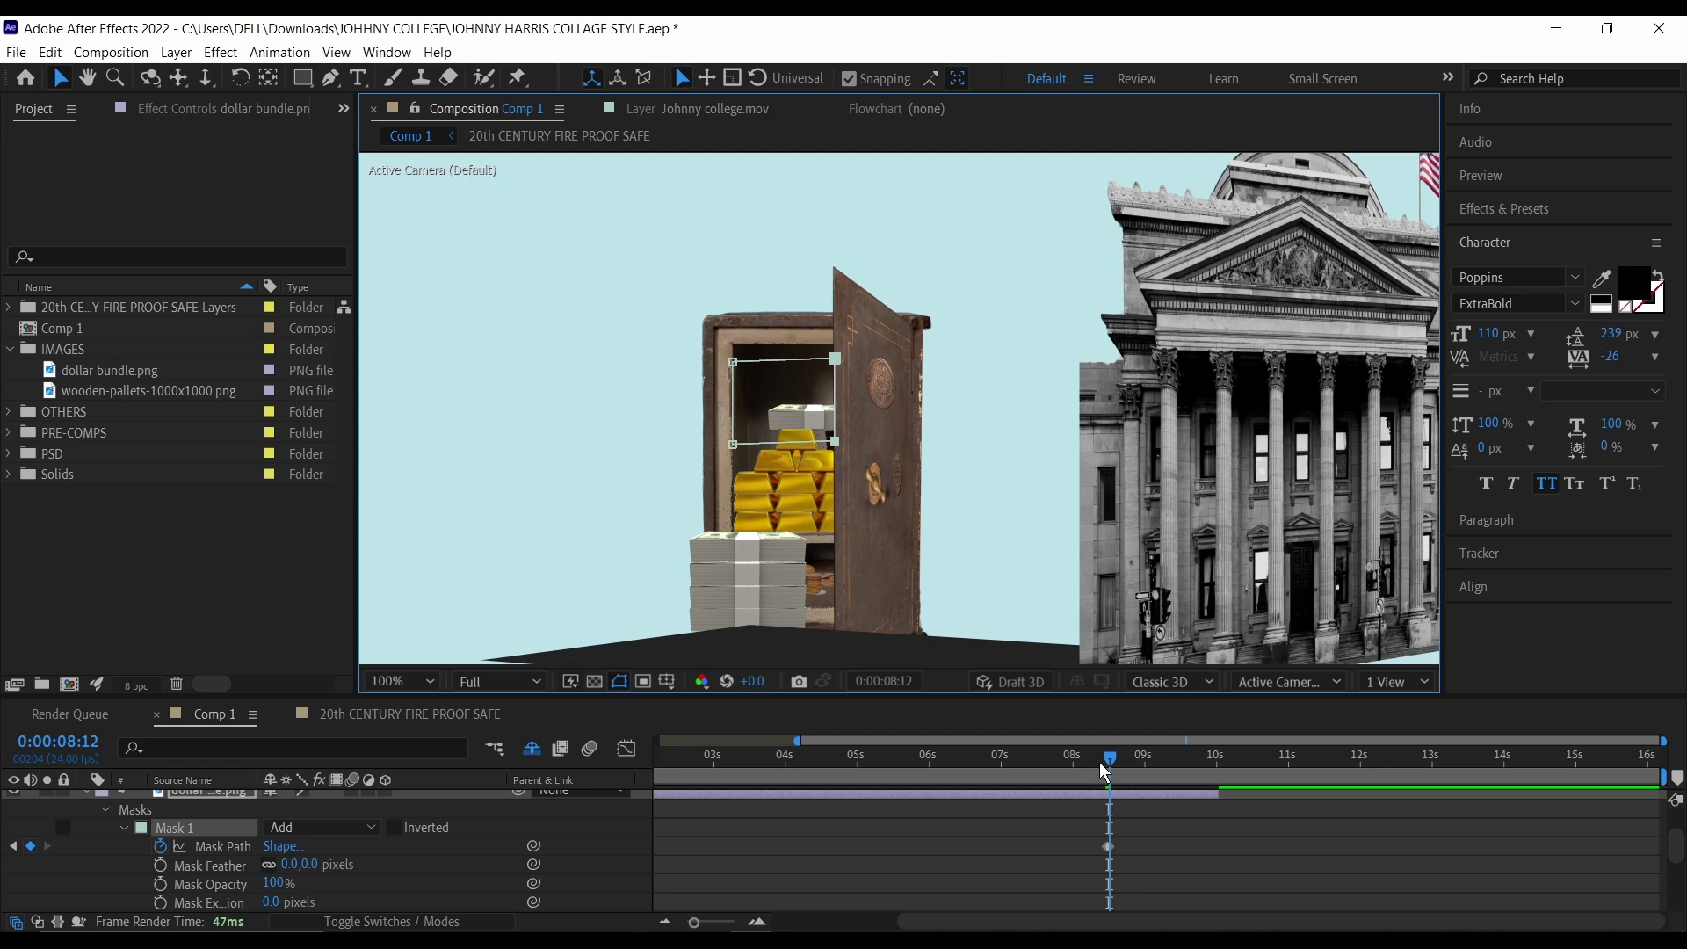
Step: From 0:00:08:13 on, narrow the bundle's mask frame by frame along the closing door's edge and preview the door closing
drag(1108, 759, 1110, 763)
drag(834, 358, 804, 373)
key(Page_Down)
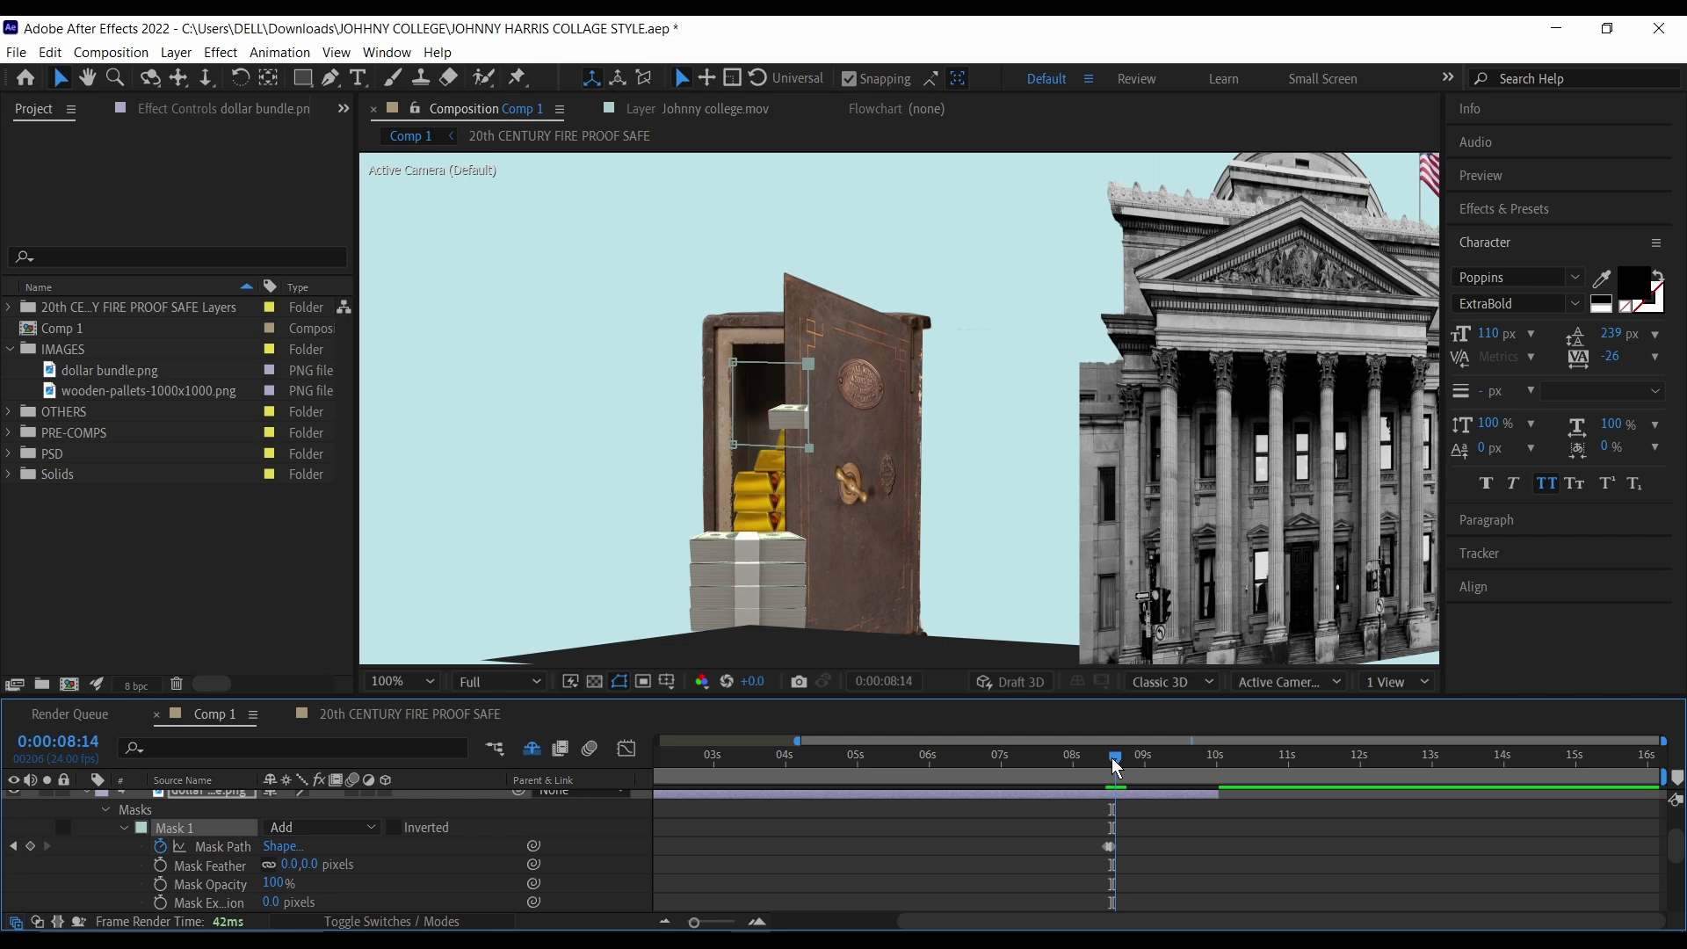
drag(1116, 757, 1119, 758)
drag(807, 376, 767, 380)
click(1084, 758)
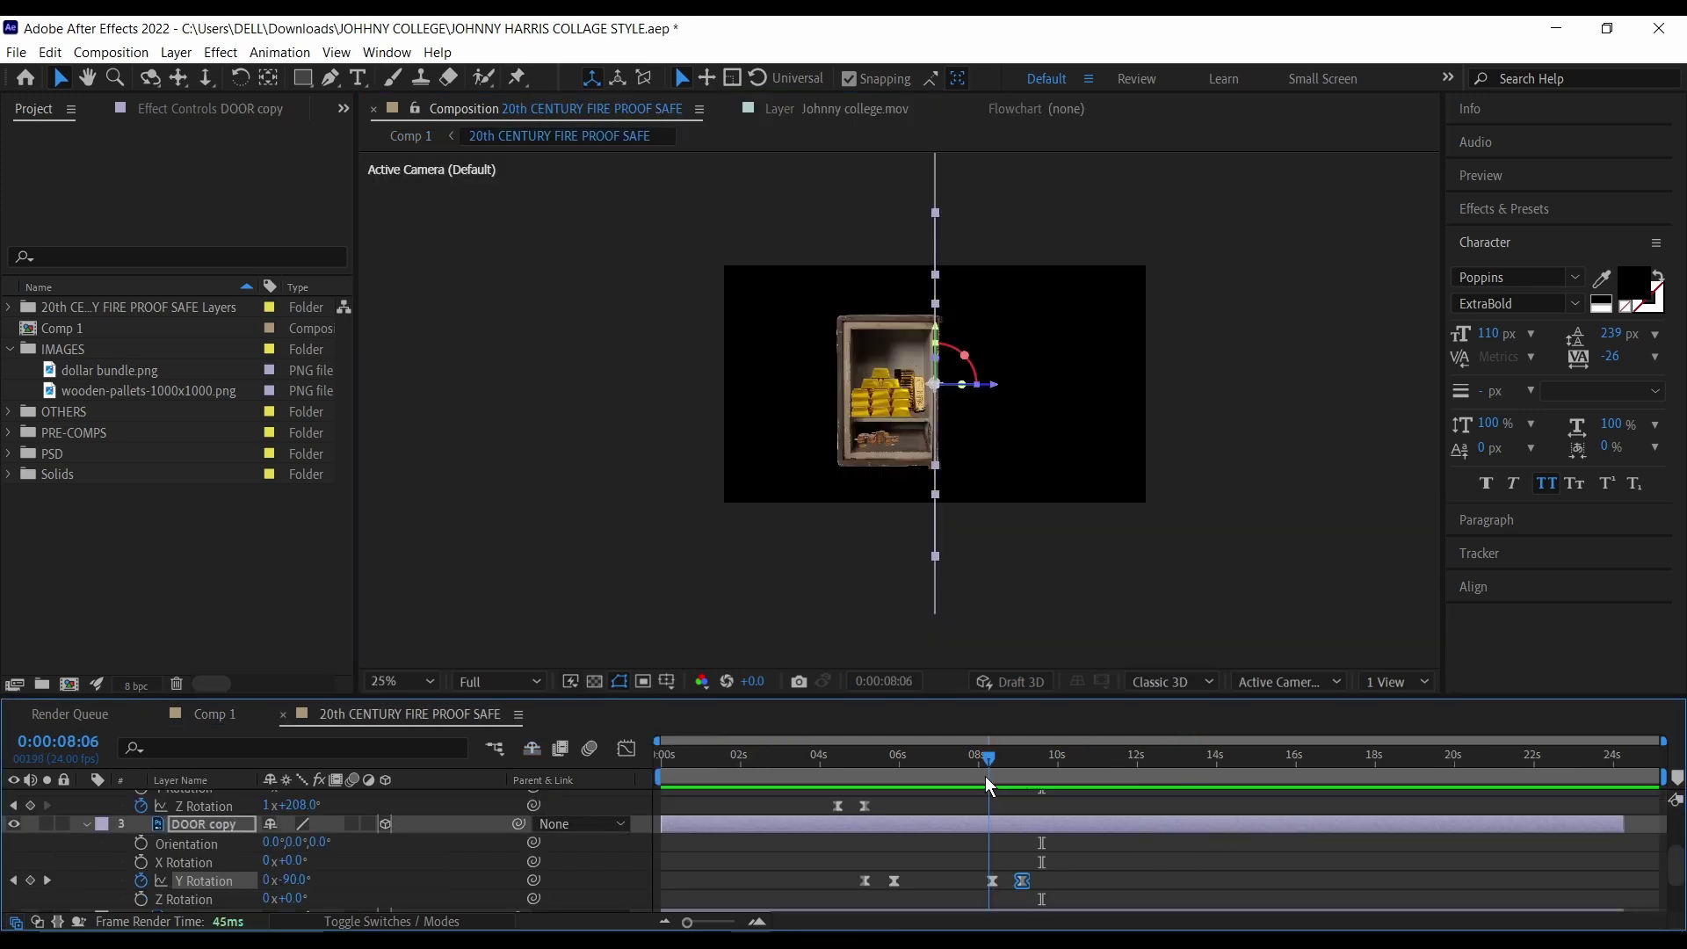
drag(988, 777, 1036, 772)
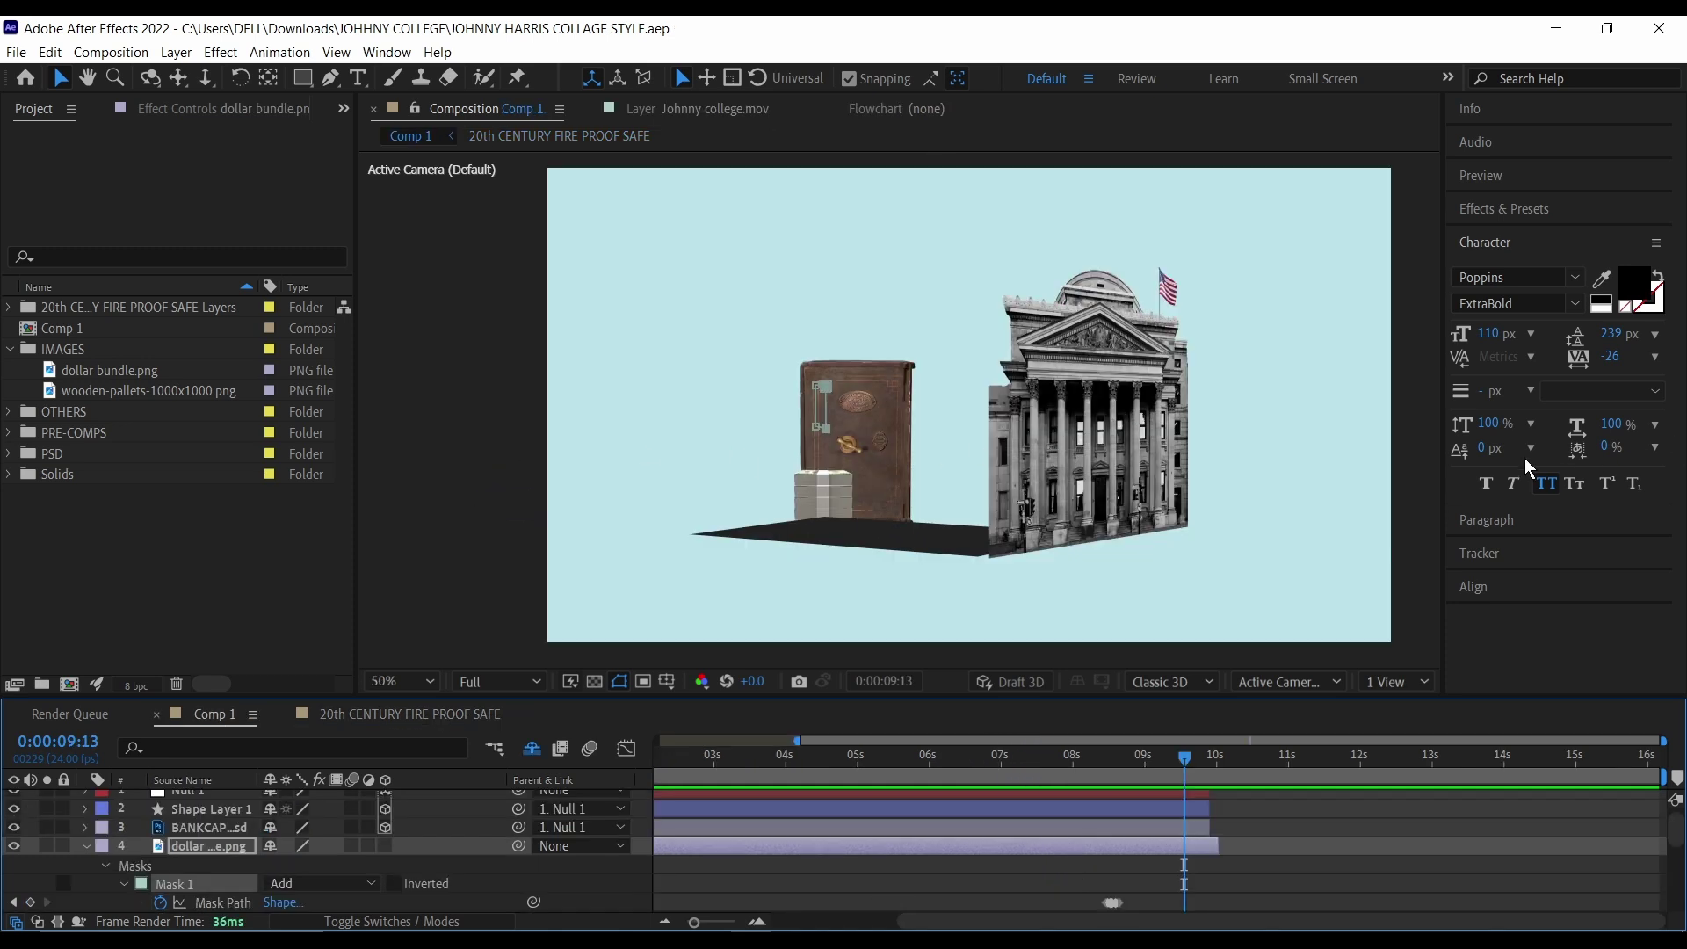